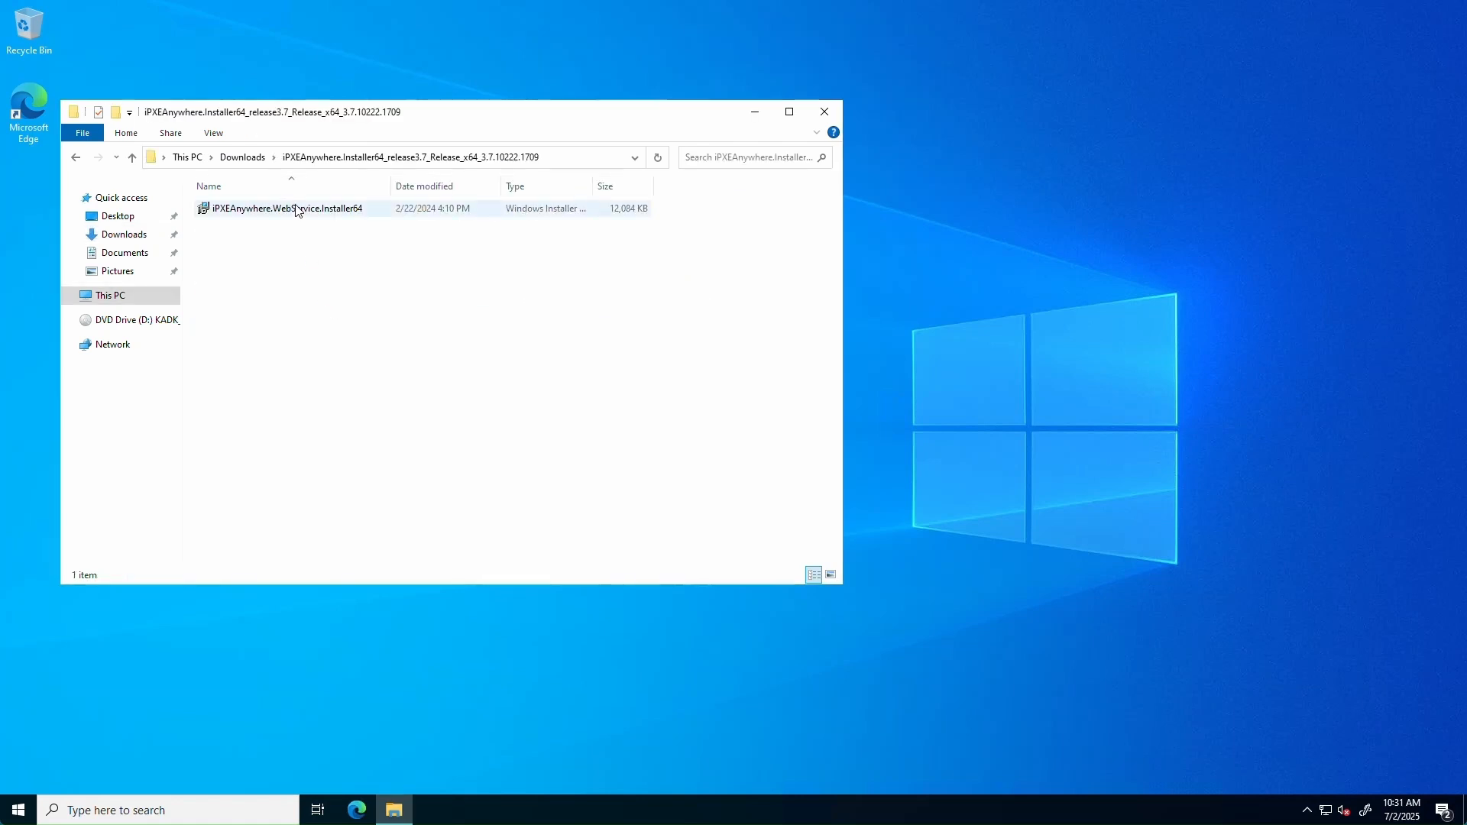
# Start the iPXEAnywhere.WebService.Installer64 setup, accept the license terms, and keep the 30 days trial and Https with a self-signed certificate.
pyautogui.doubleClick(298, 209)
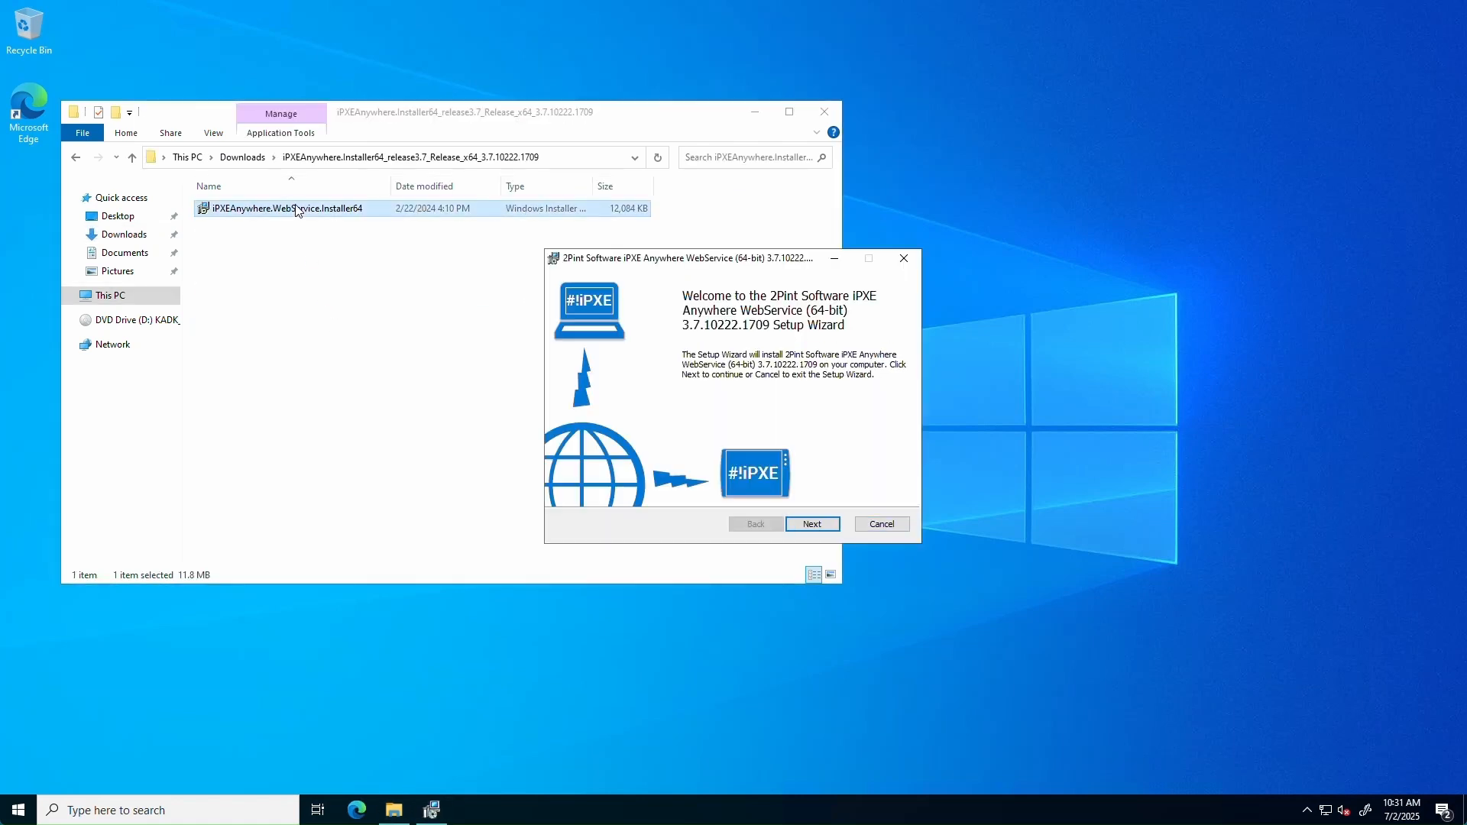
pyautogui.click(829, 527)
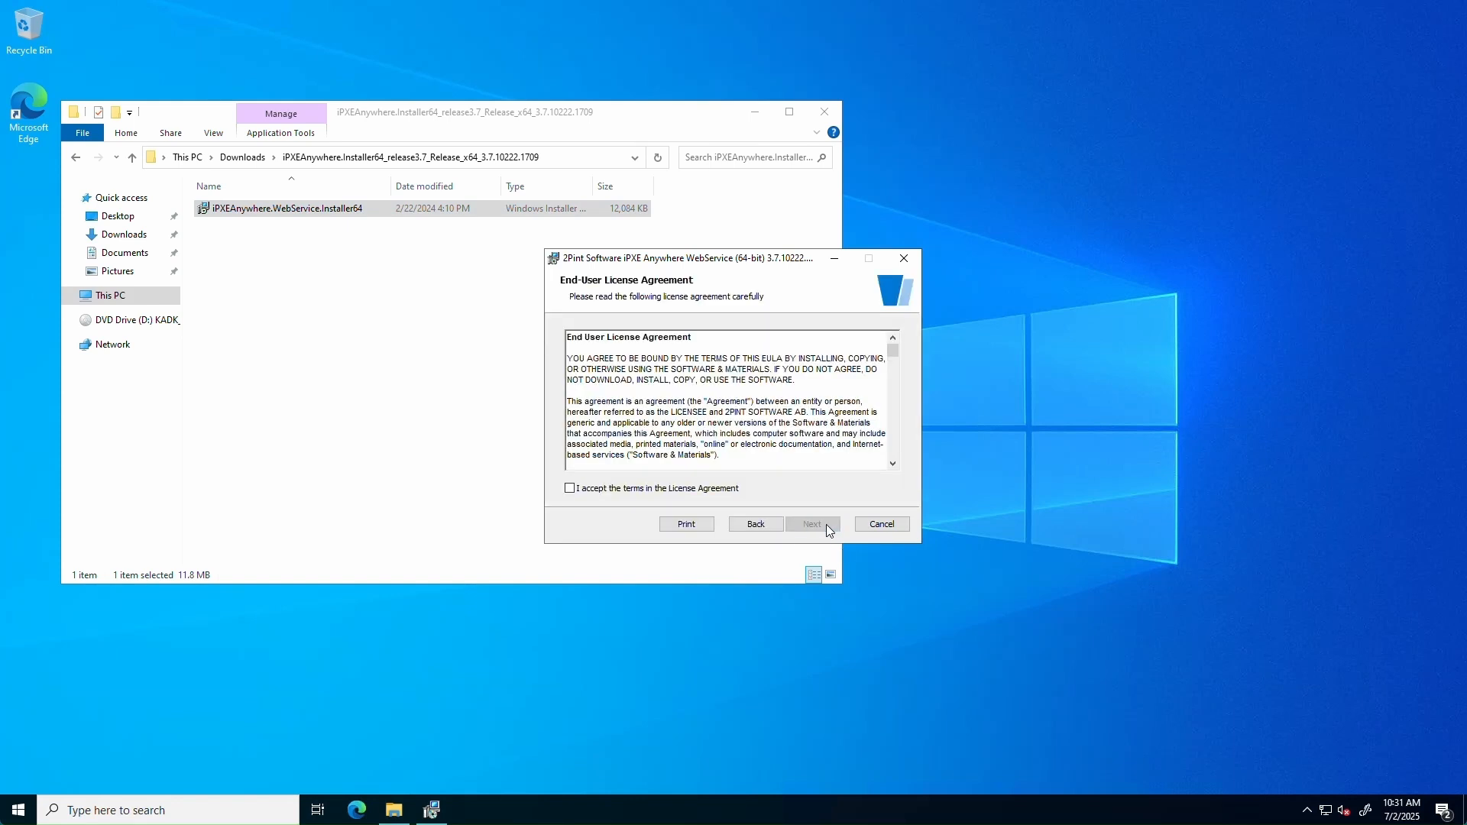
pyautogui.click(692, 494)
pyautogui.click(813, 527)
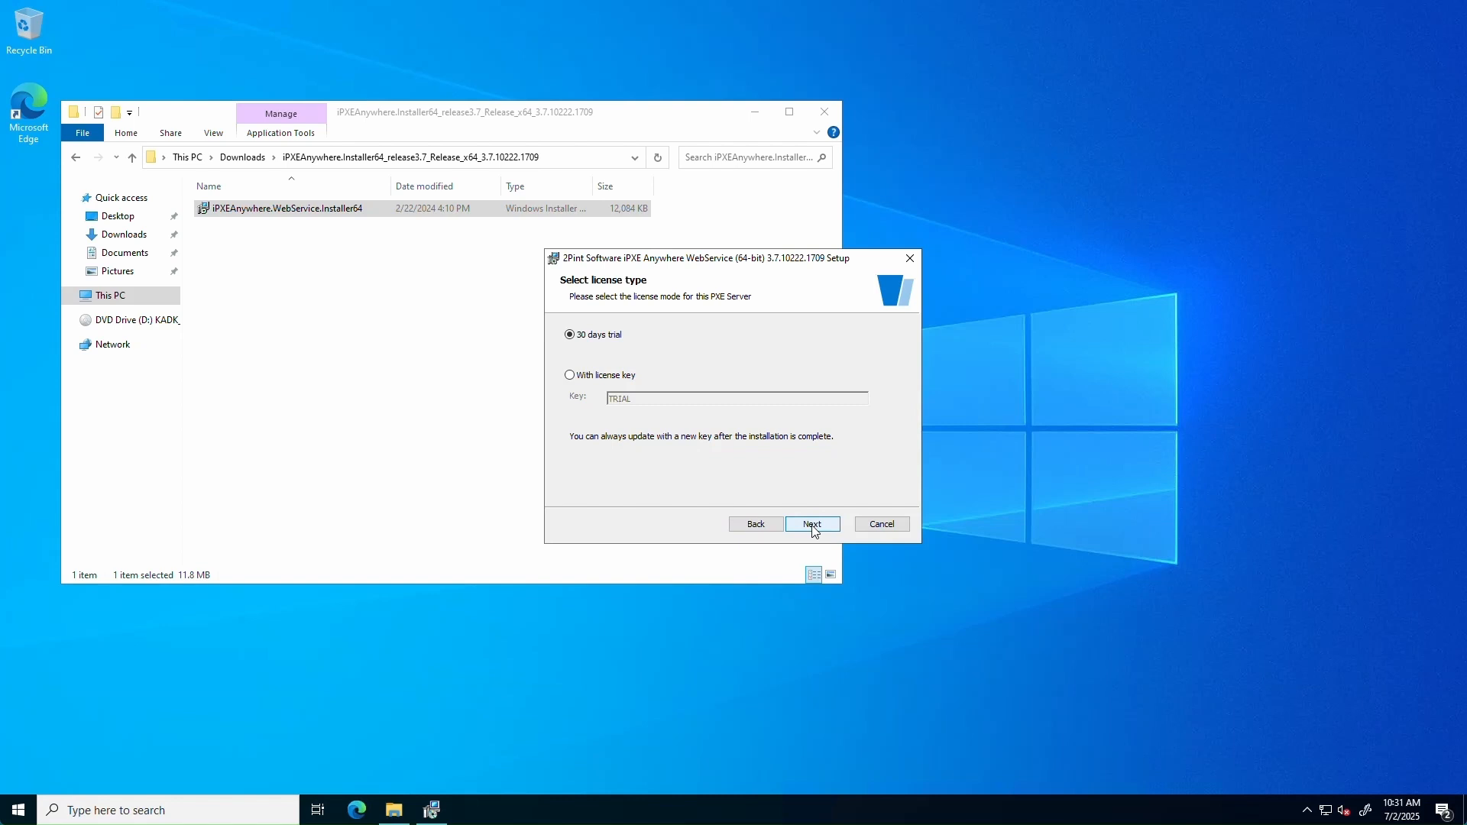
pyautogui.click(812, 524)
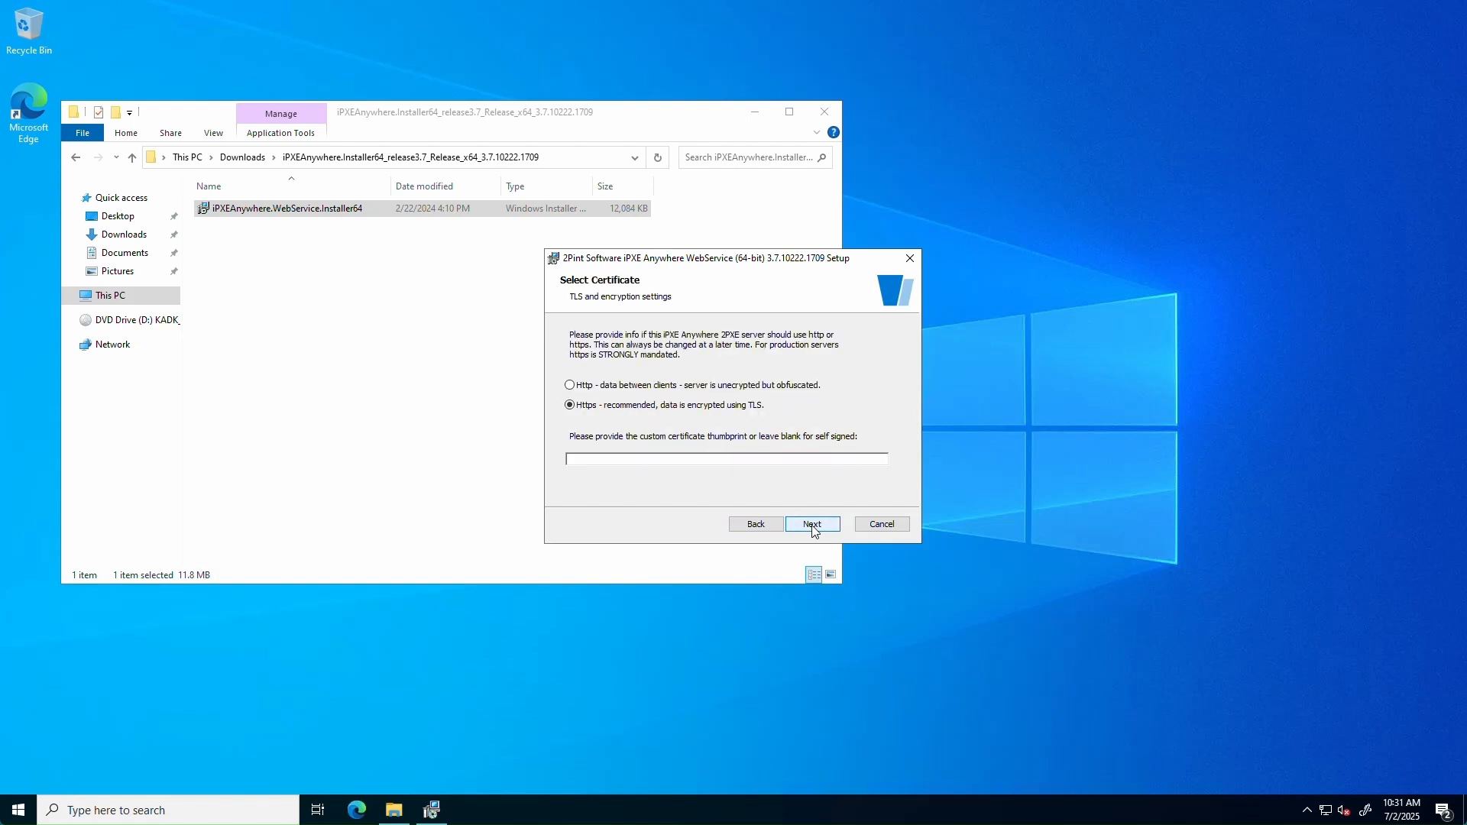
pyautogui.click(812, 525)
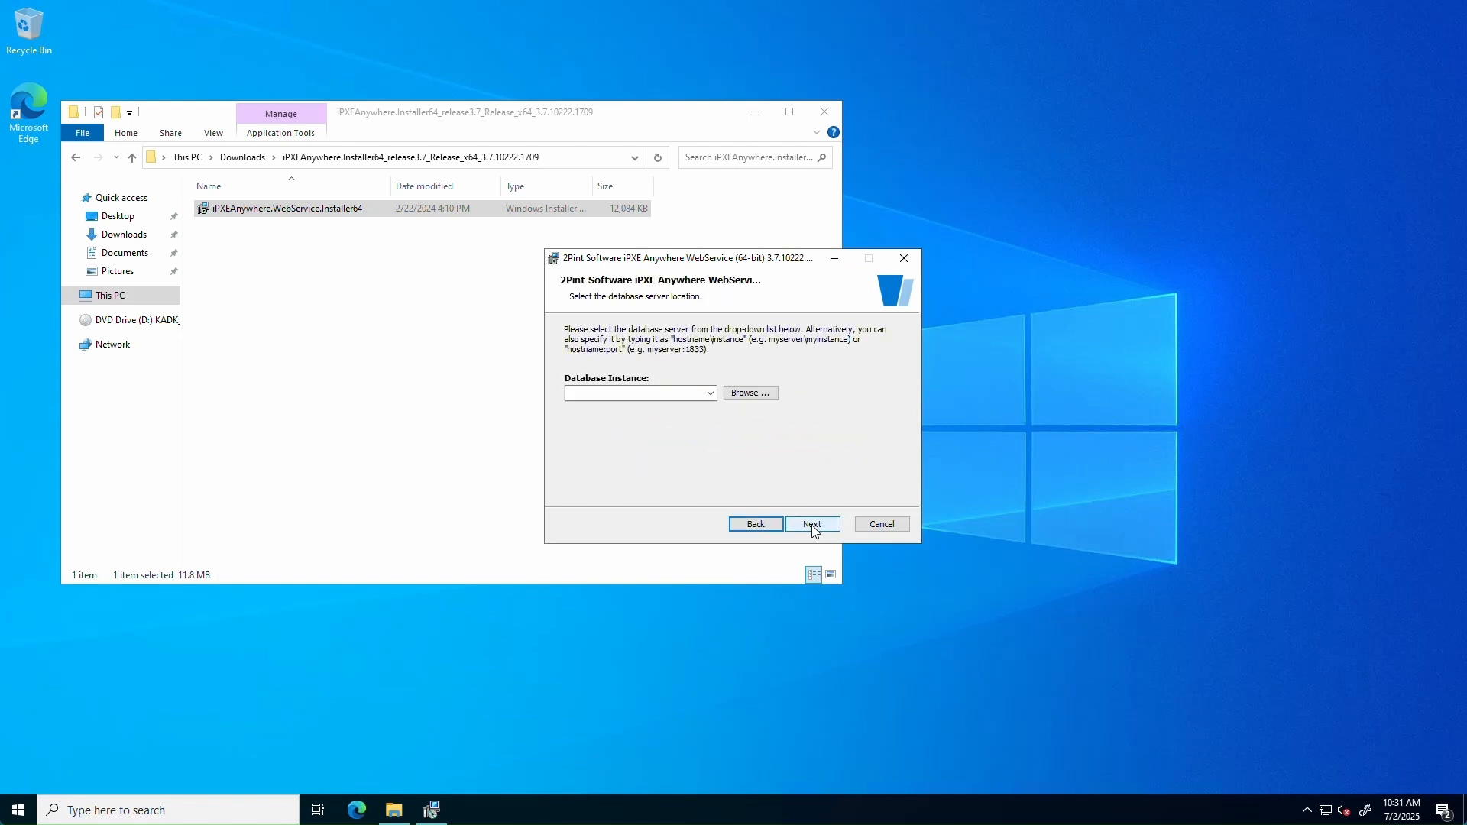
# Set the database instance to iPXE02\SQLExpress, keep the default database name, and test the connection using Windows Authentication.
pyautogui.click(650, 394)
pyautogui.write('iPXE02\\SQLExpress')
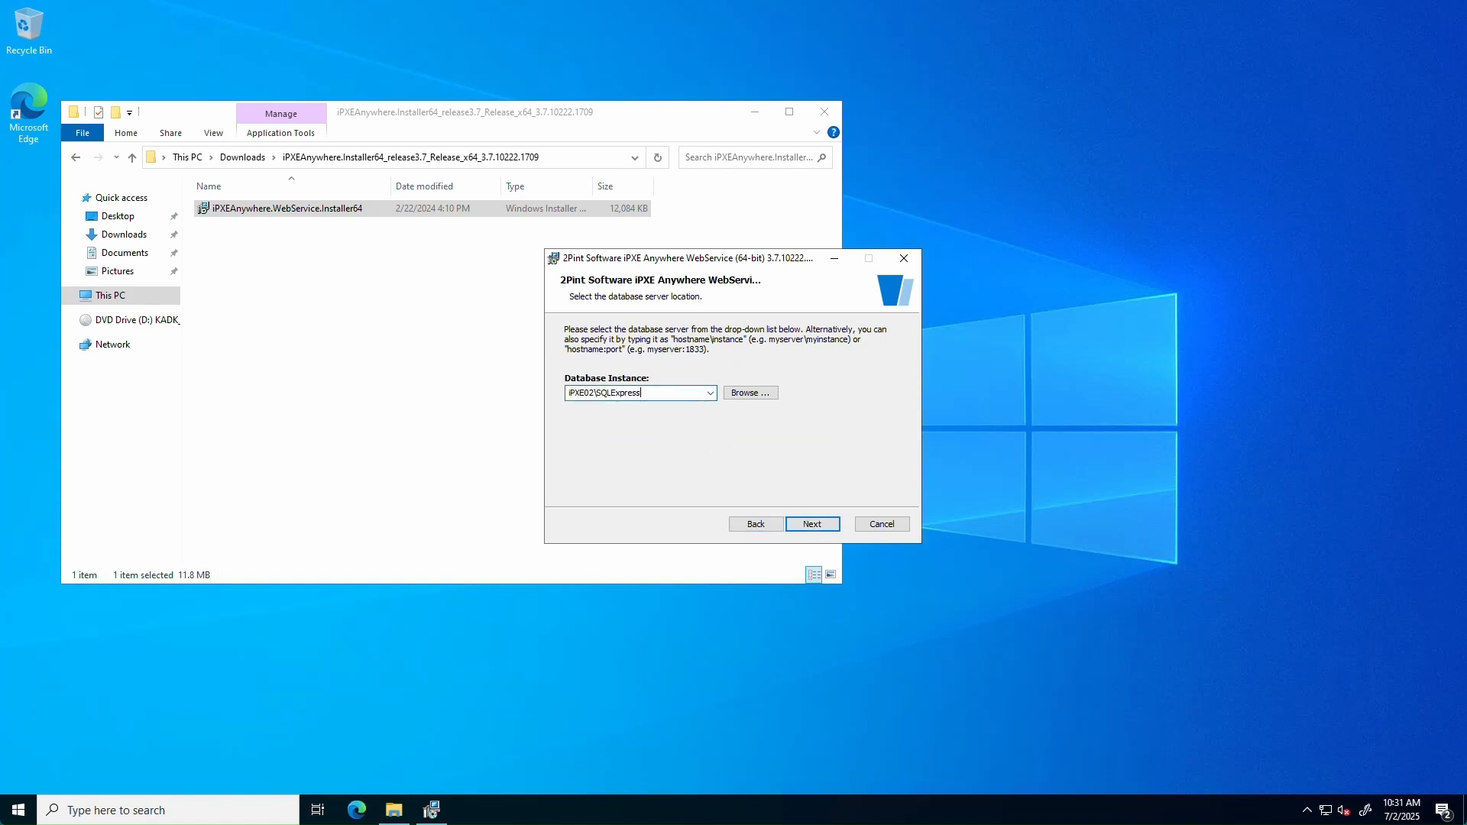
pyautogui.click(812, 524)
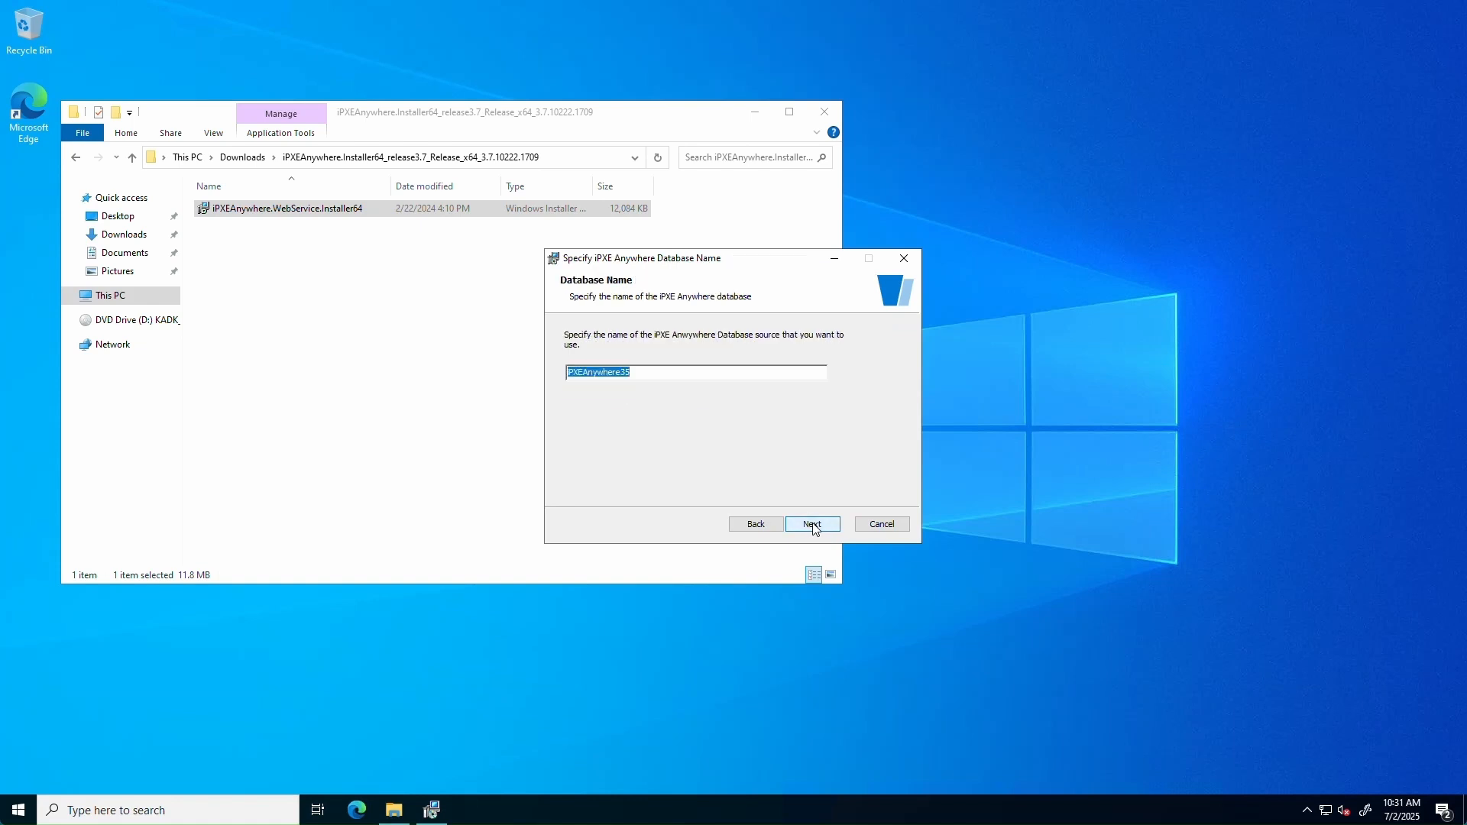
pyautogui.click(813, 524)
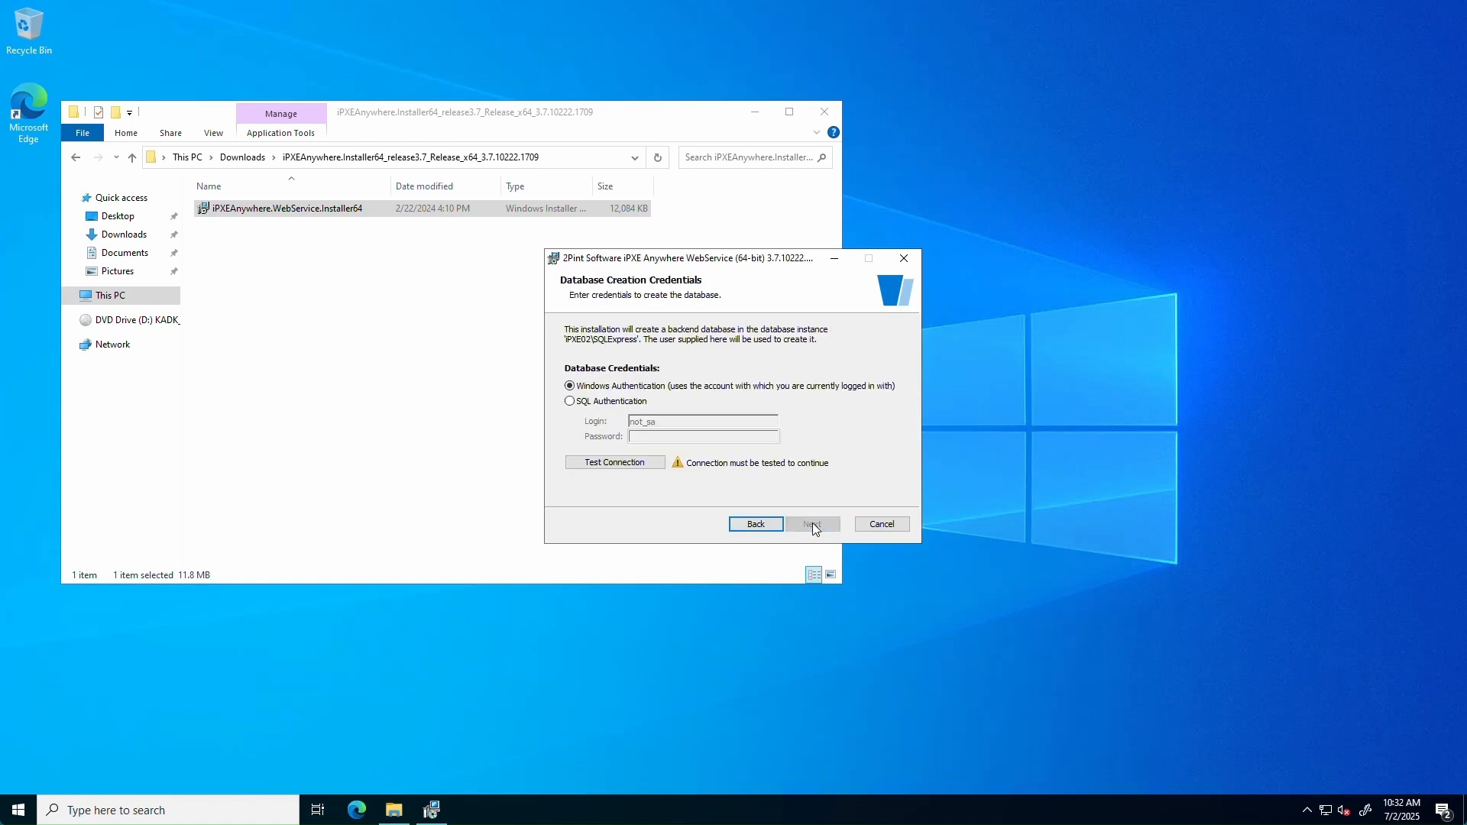
pyautogui.click(634, 461)
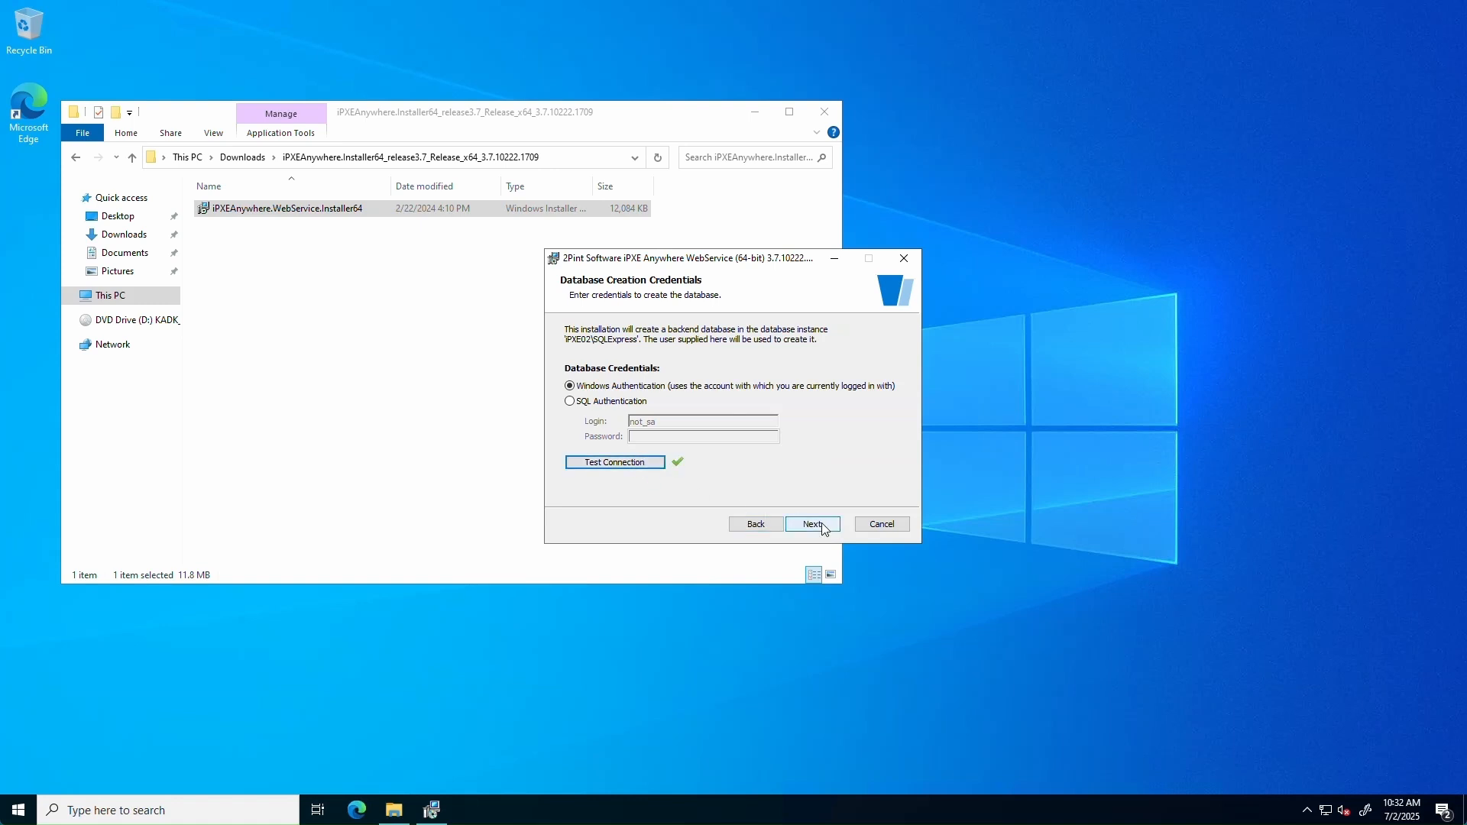
pyautogui.click(812, 524)
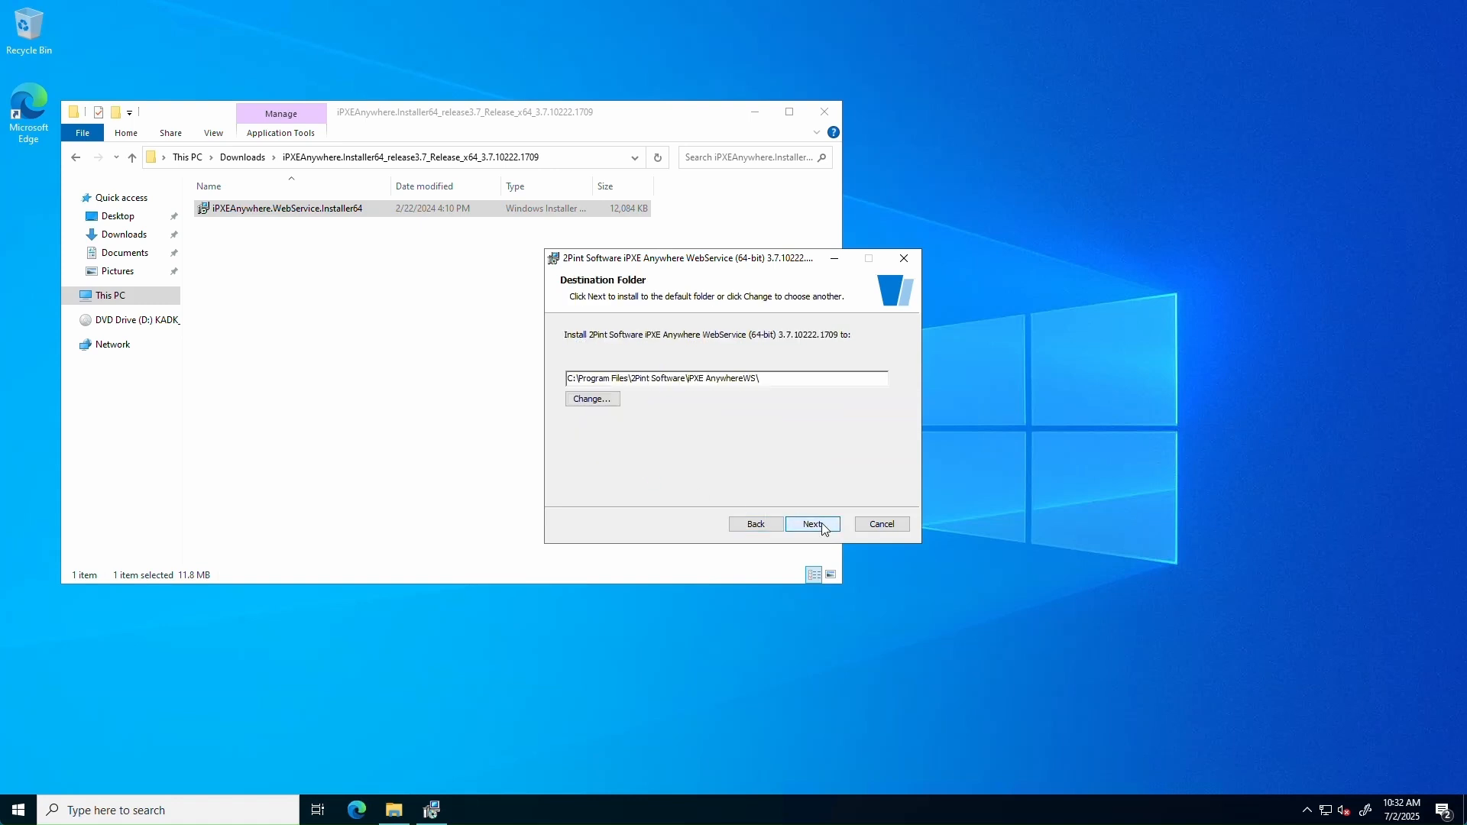
# Install the iPXE Anywhere WebService to the default destination folder and finish the setup wizard.
pyautogui.click(821, 523)
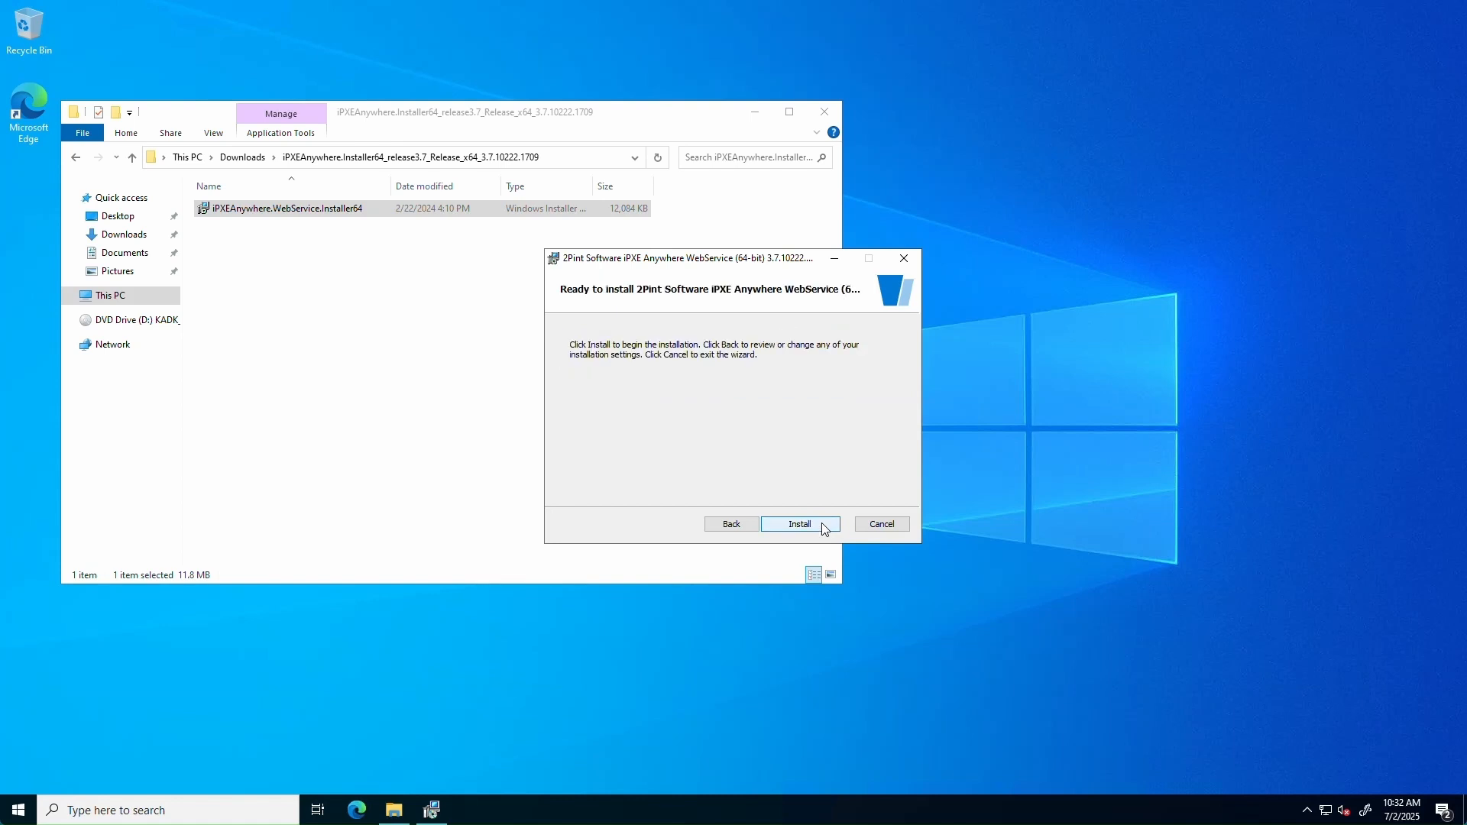
pyautogui.click(822, 522)
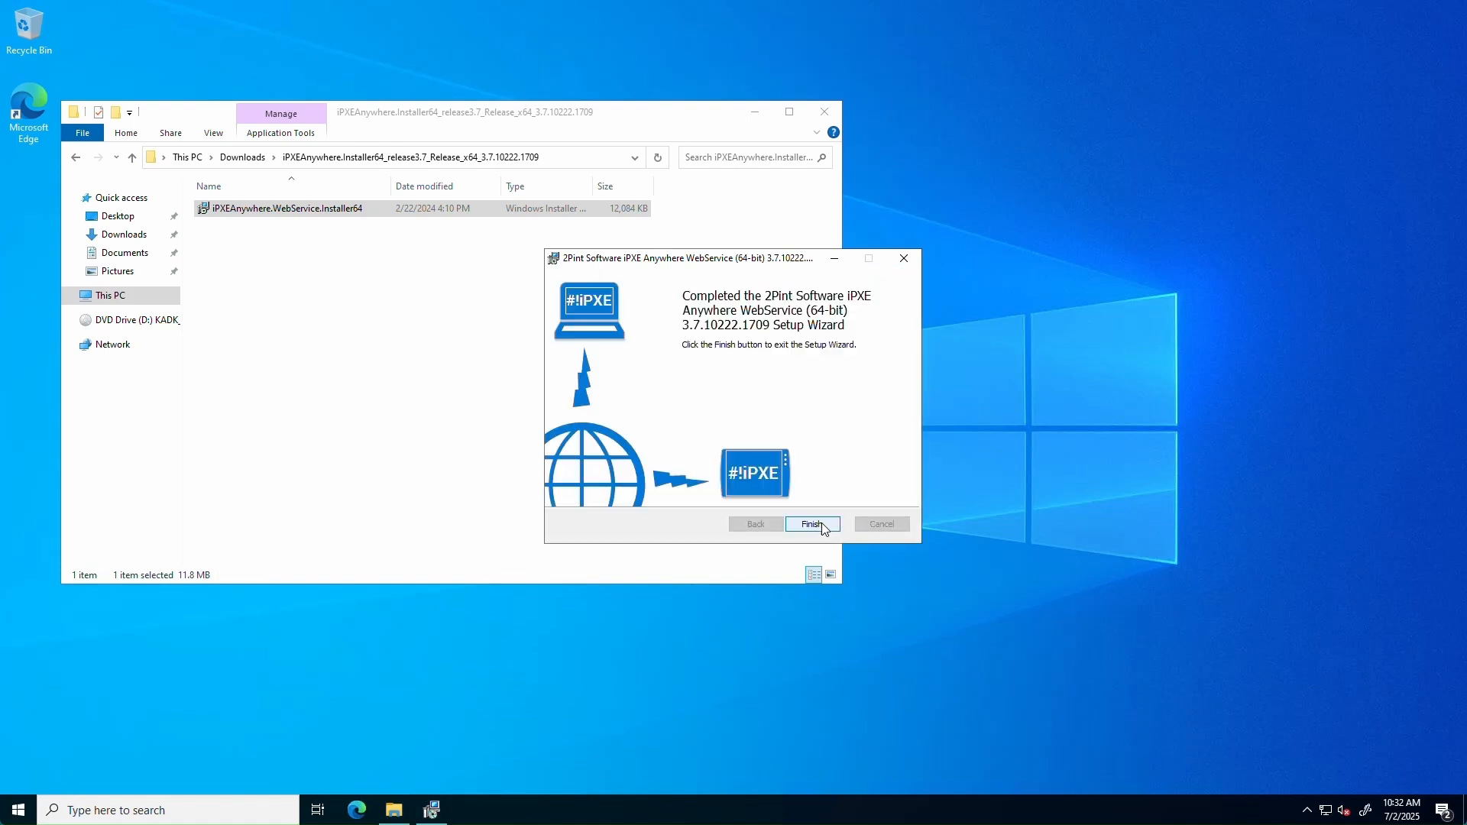
pyautogui.click(812, 524)
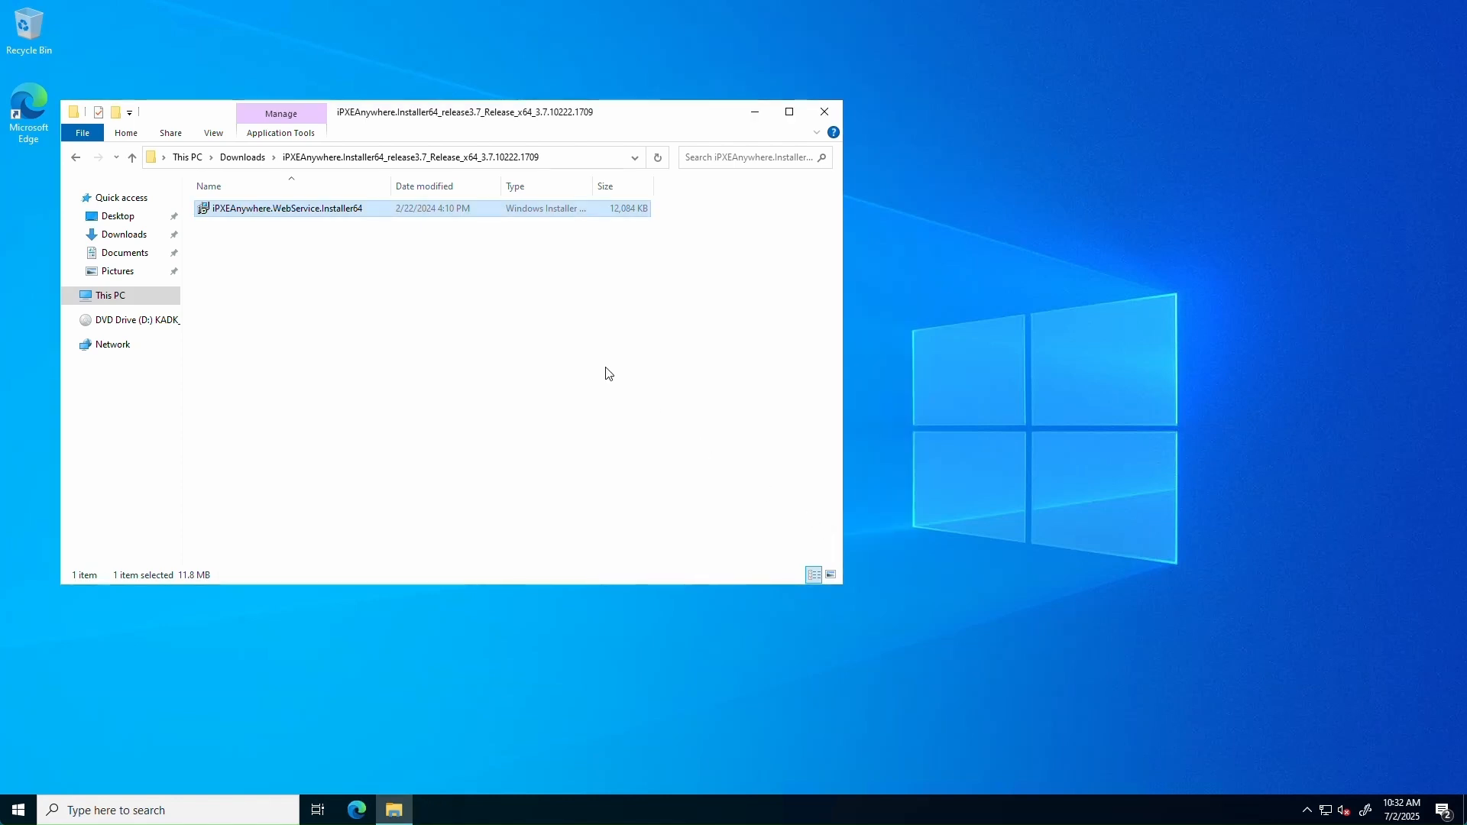
# Extract the 2Pint.2PXE.Installer64 zip archive in Downloads to its default folder.
pyautogui.click(242, 158)
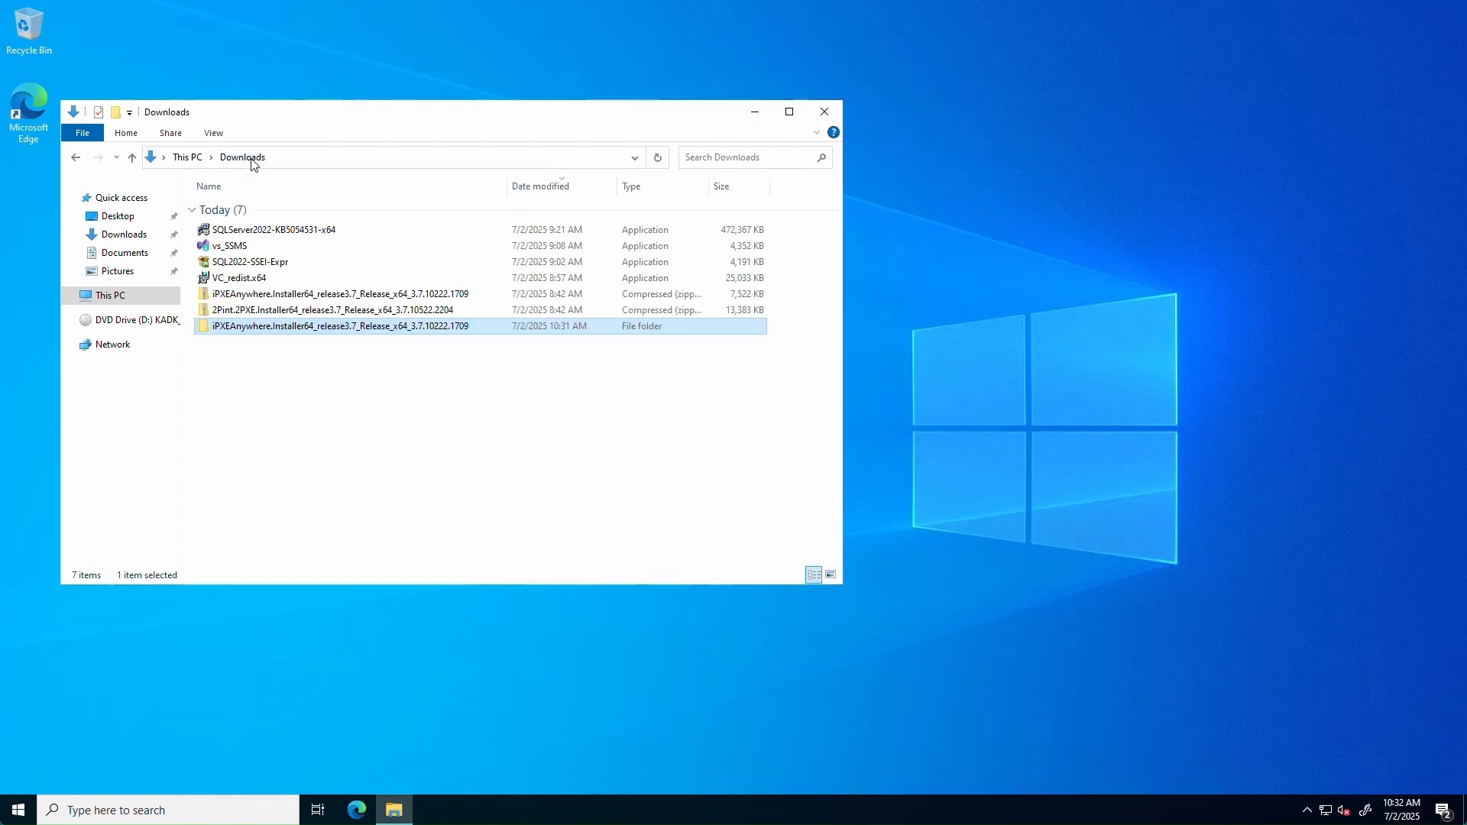
pyautogui.click(320, 311)
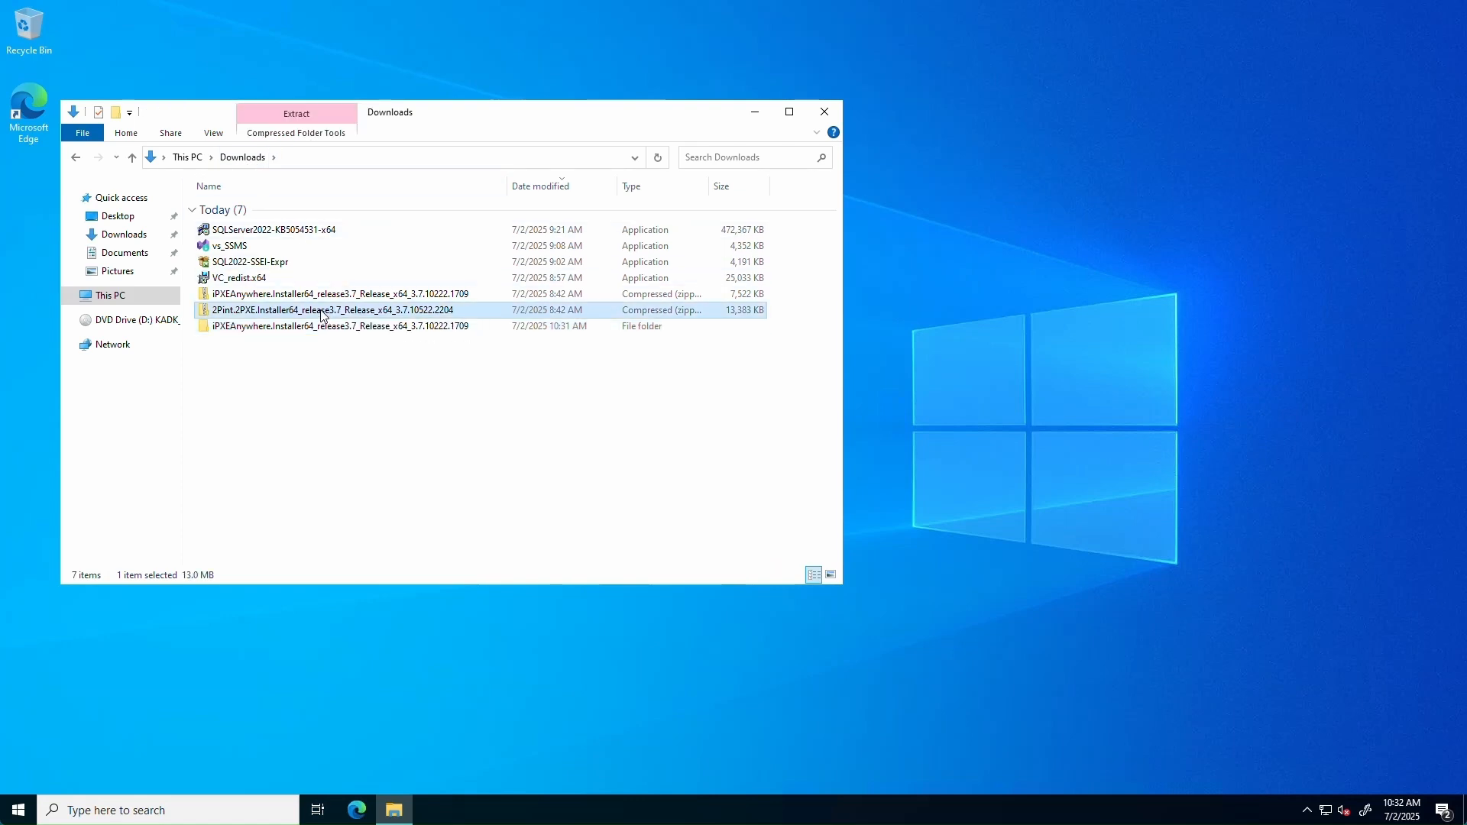
pyautogui.rightClick(321, 314)
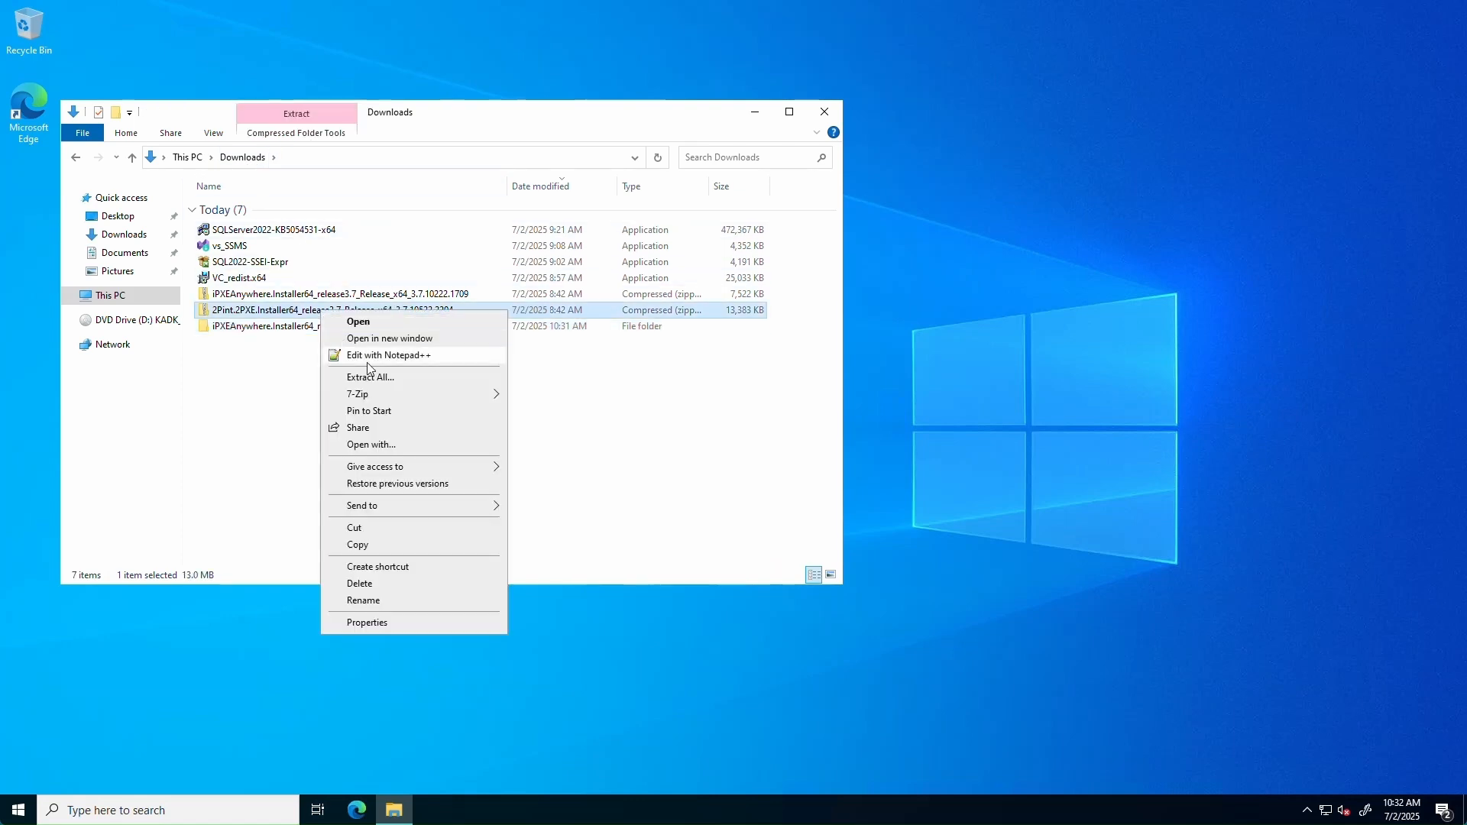
pyautogui.click(380, 377)
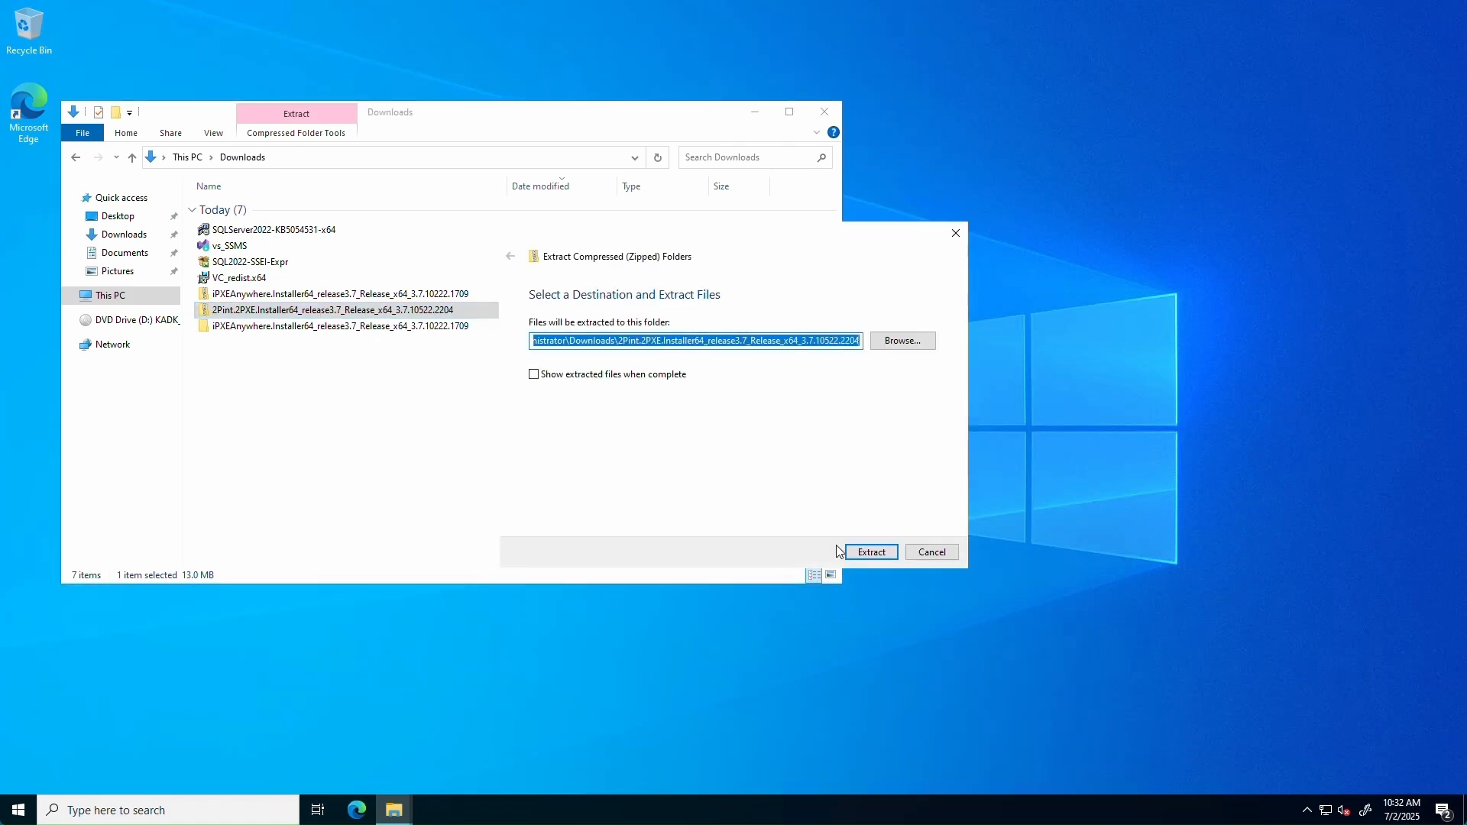
pyautogui.click(872, 553)
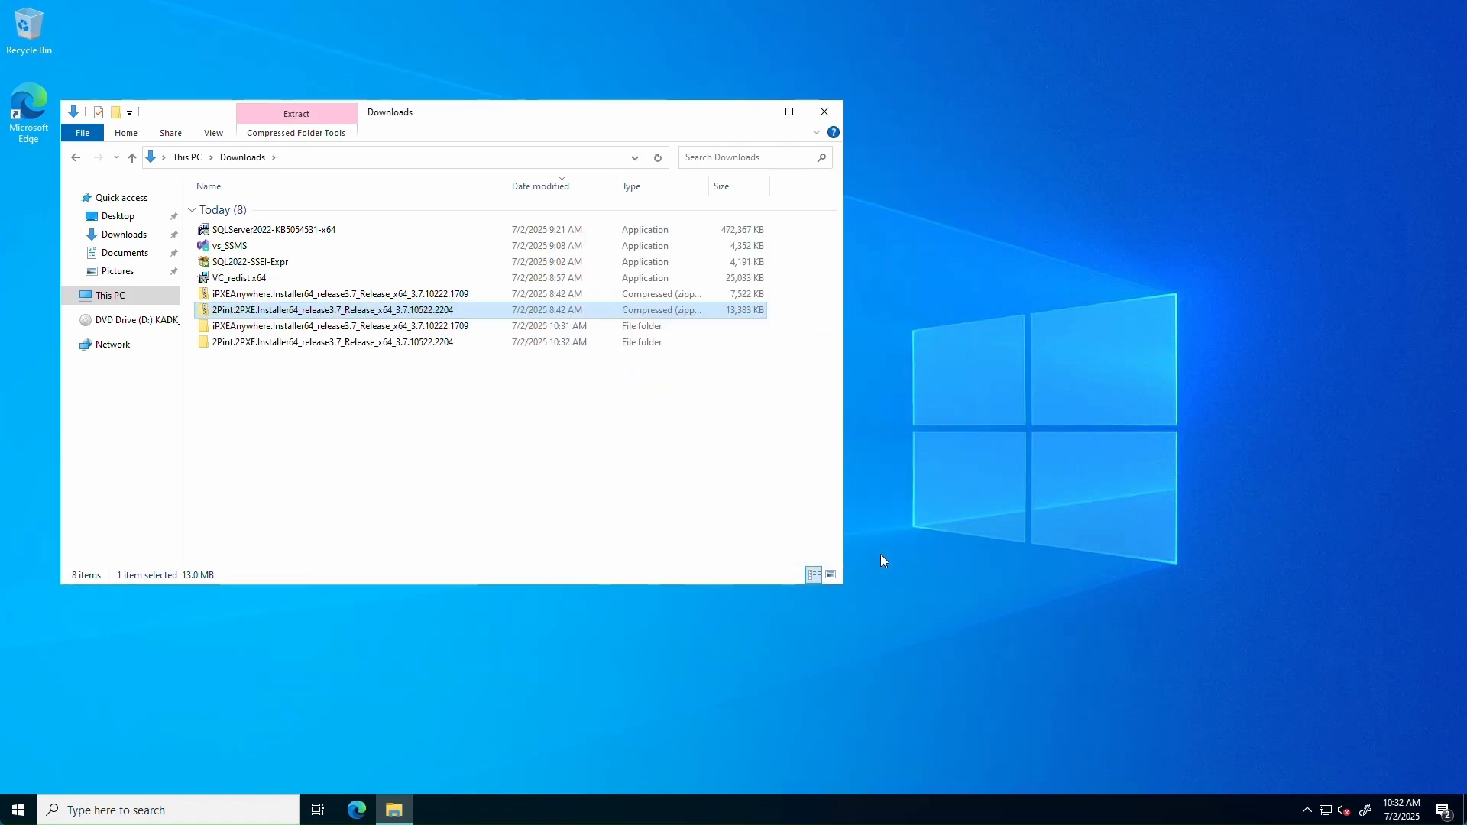
# Launch the 2Pint Software 2PXE Service (x64) installer from the extracted en-us folder, accept the license terms and keep the 30 days trial.
pyautogui.doubleClick(287, 345)
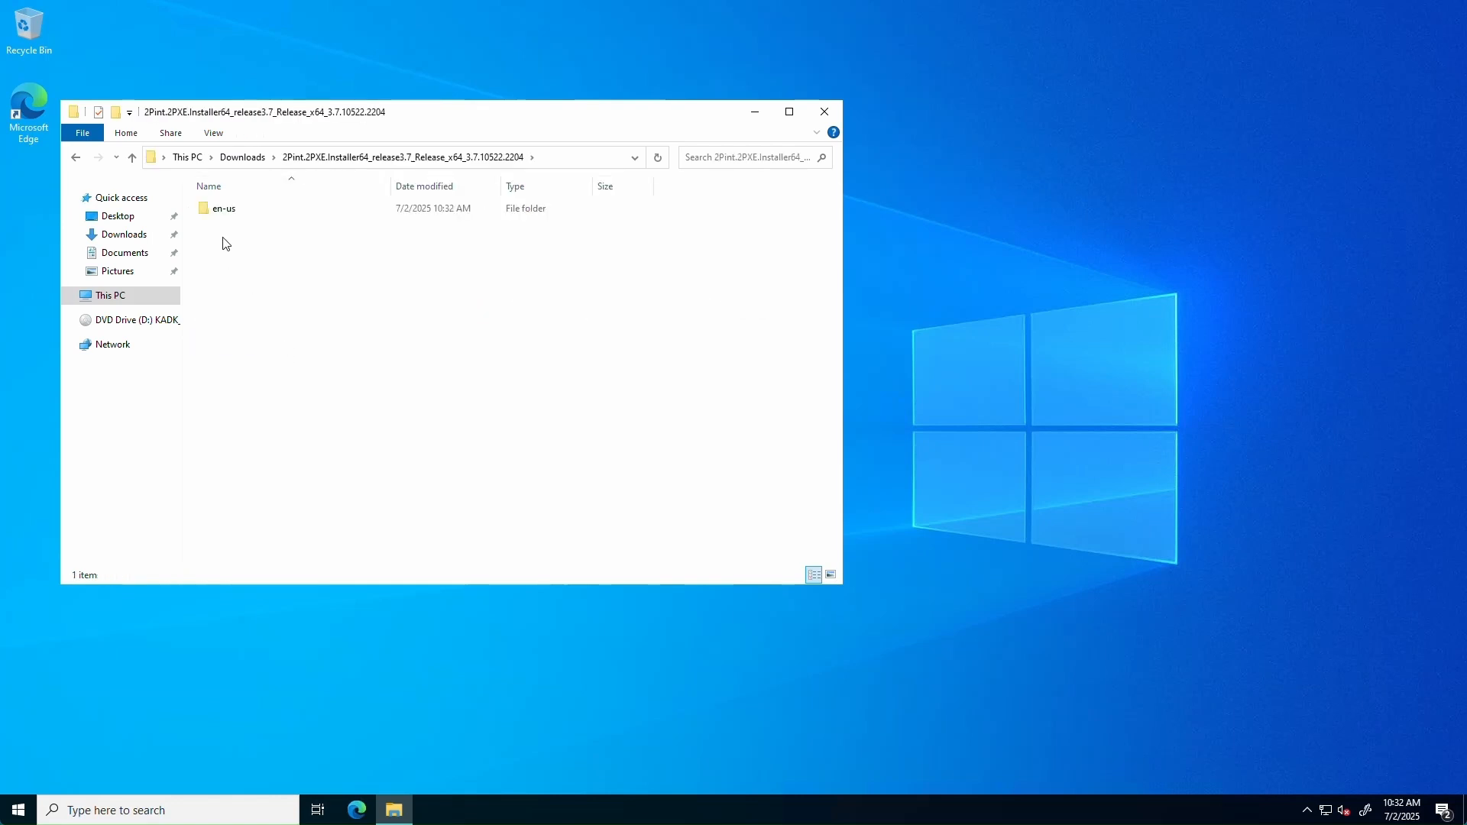
pyautogui.doubleClick(226, 218)
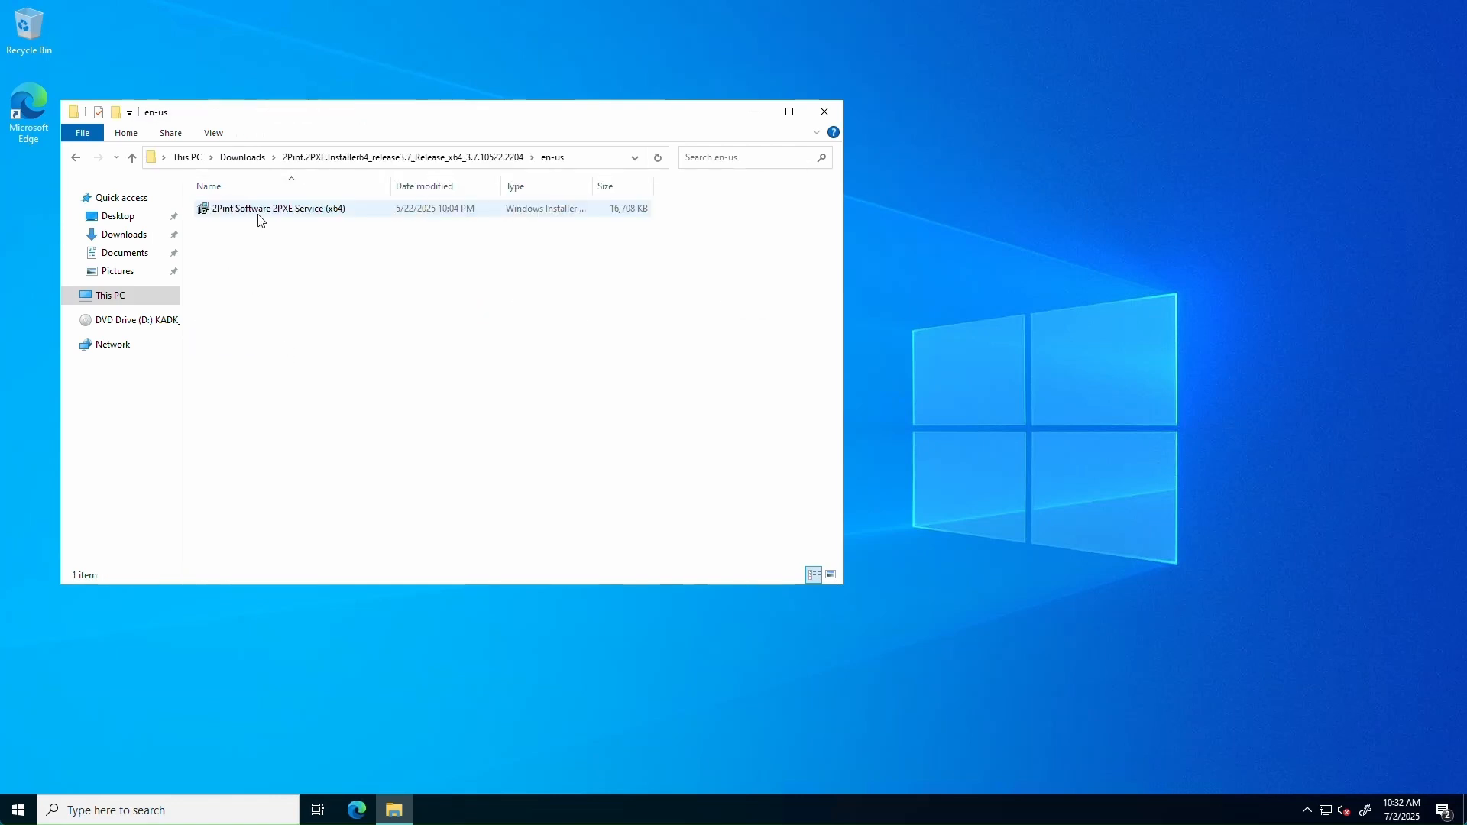
pyautogui.doubleClick(261, 217)
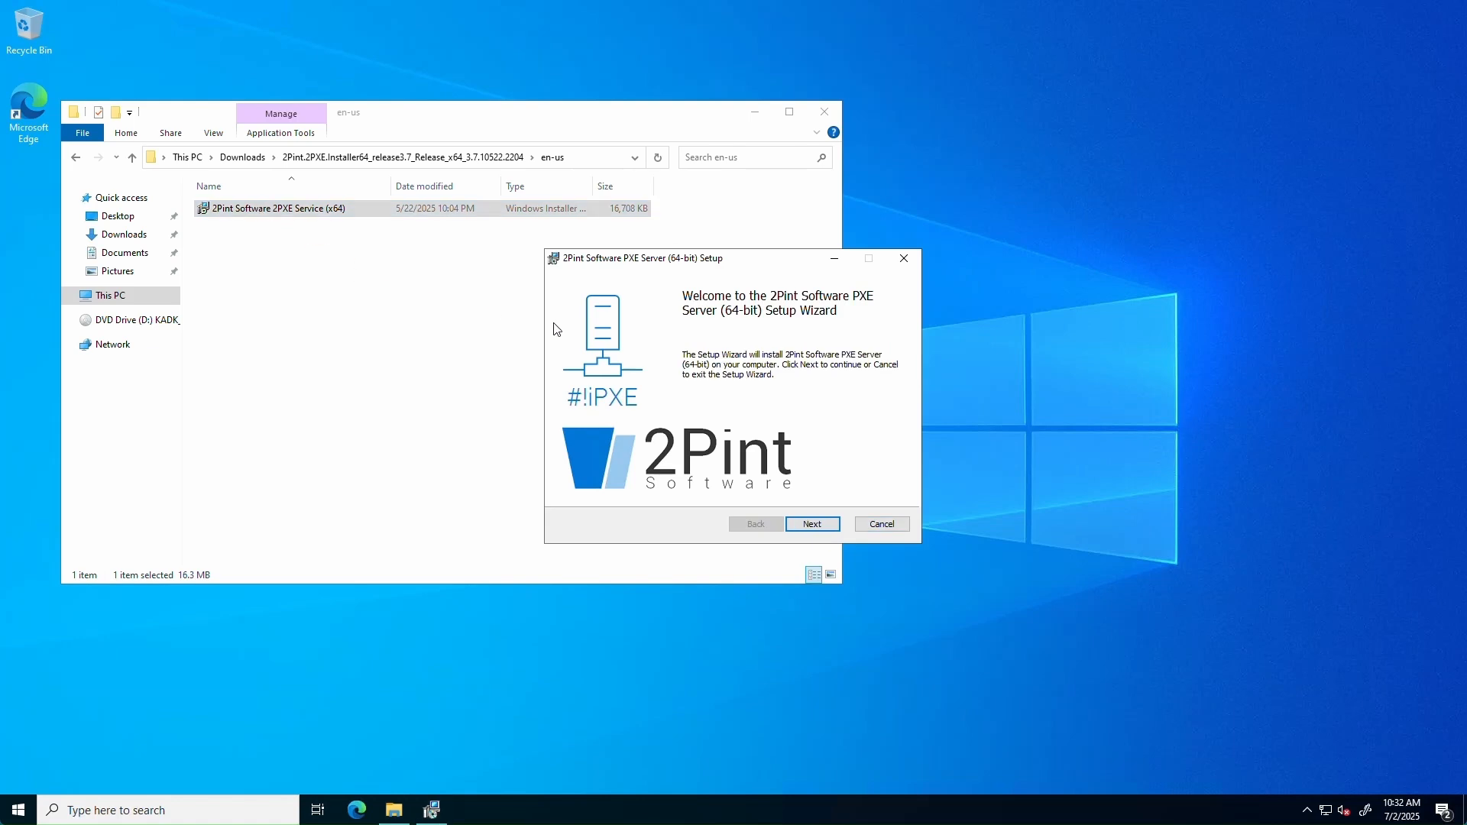
pyautogui.click(815, 522)
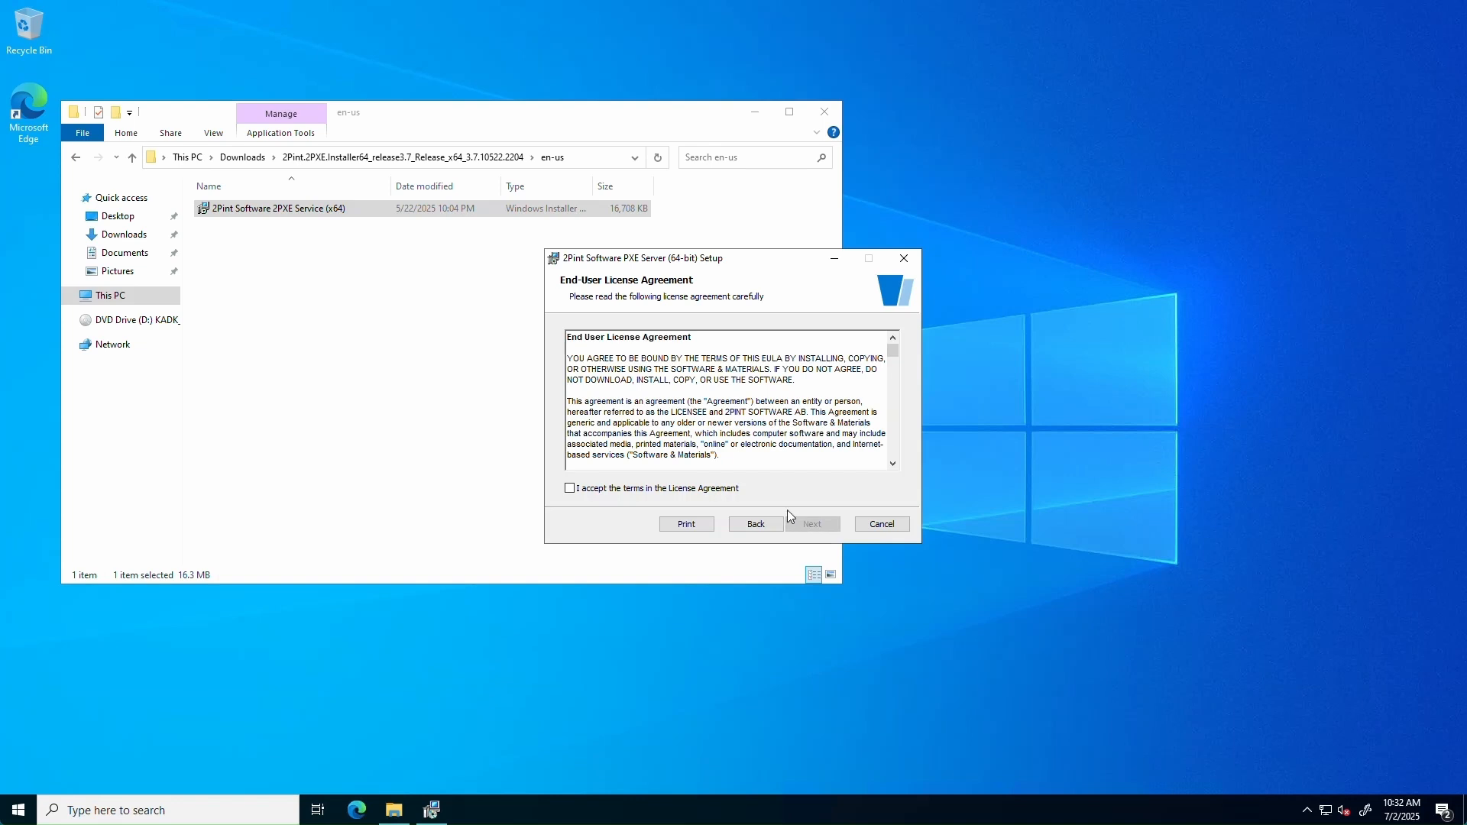
pyautogui.click(731, 490)
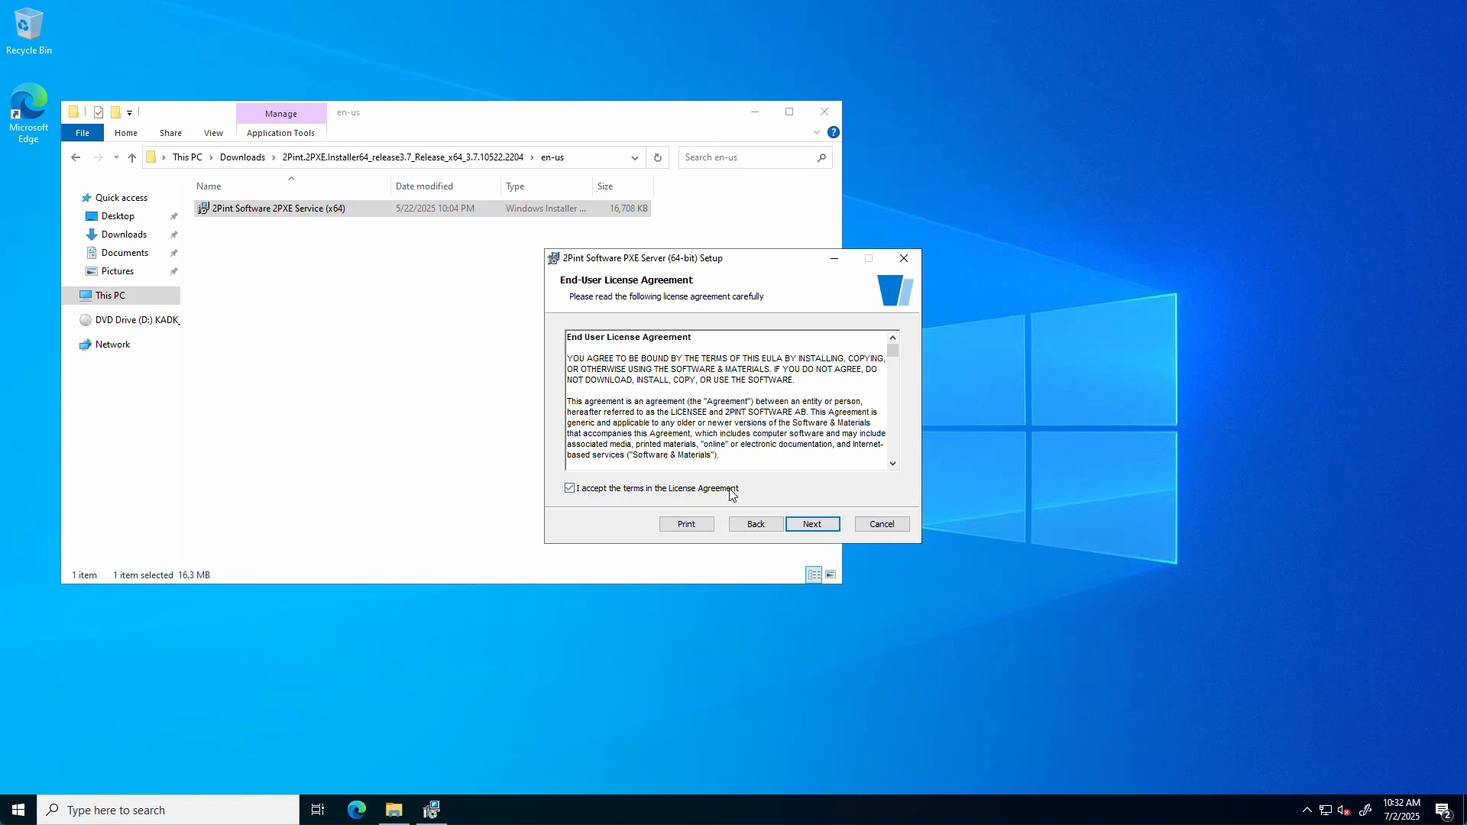
pyautogui.click(819, 526)
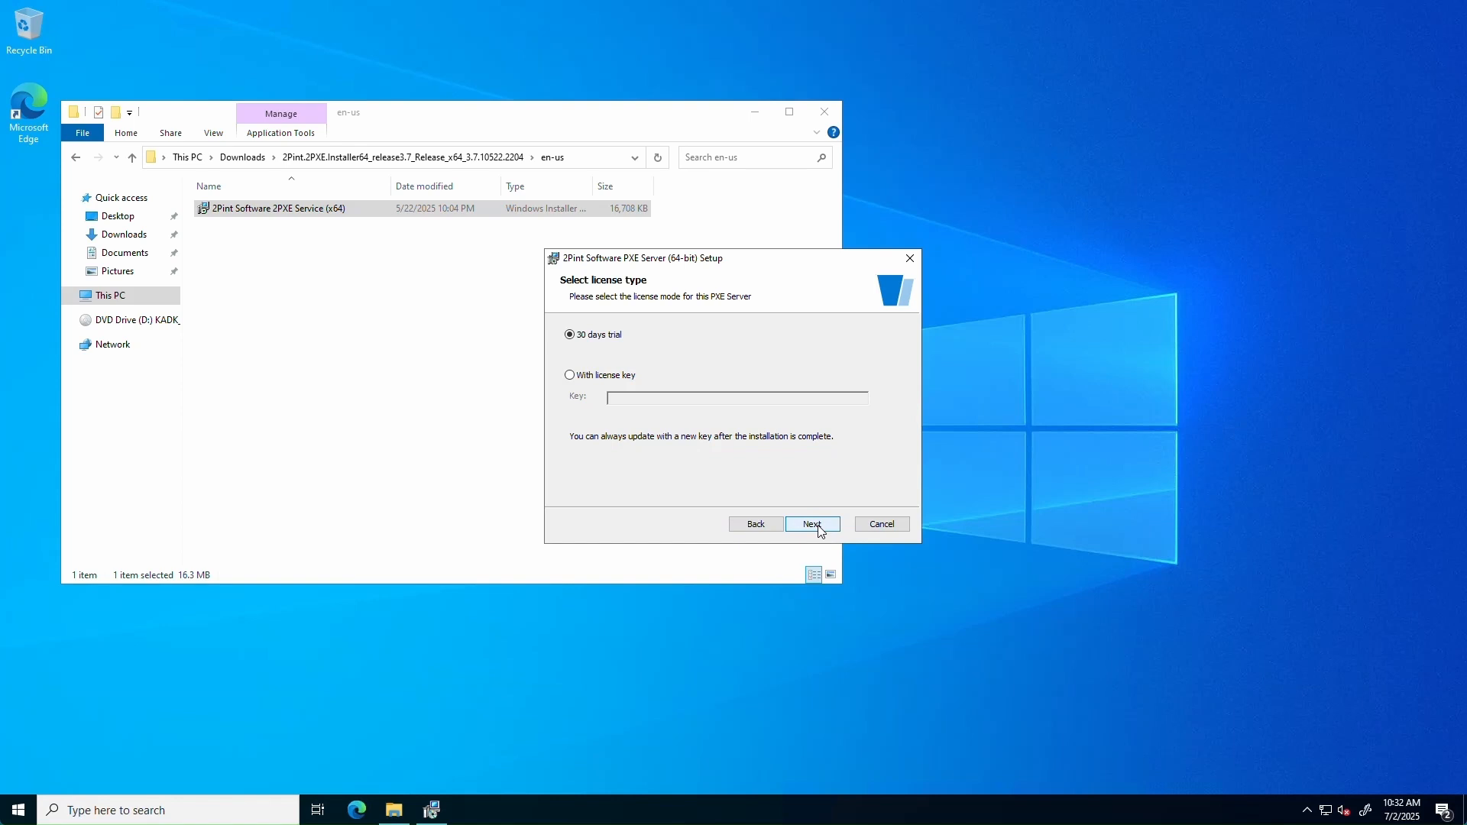
pyautogui.click(813, 524)
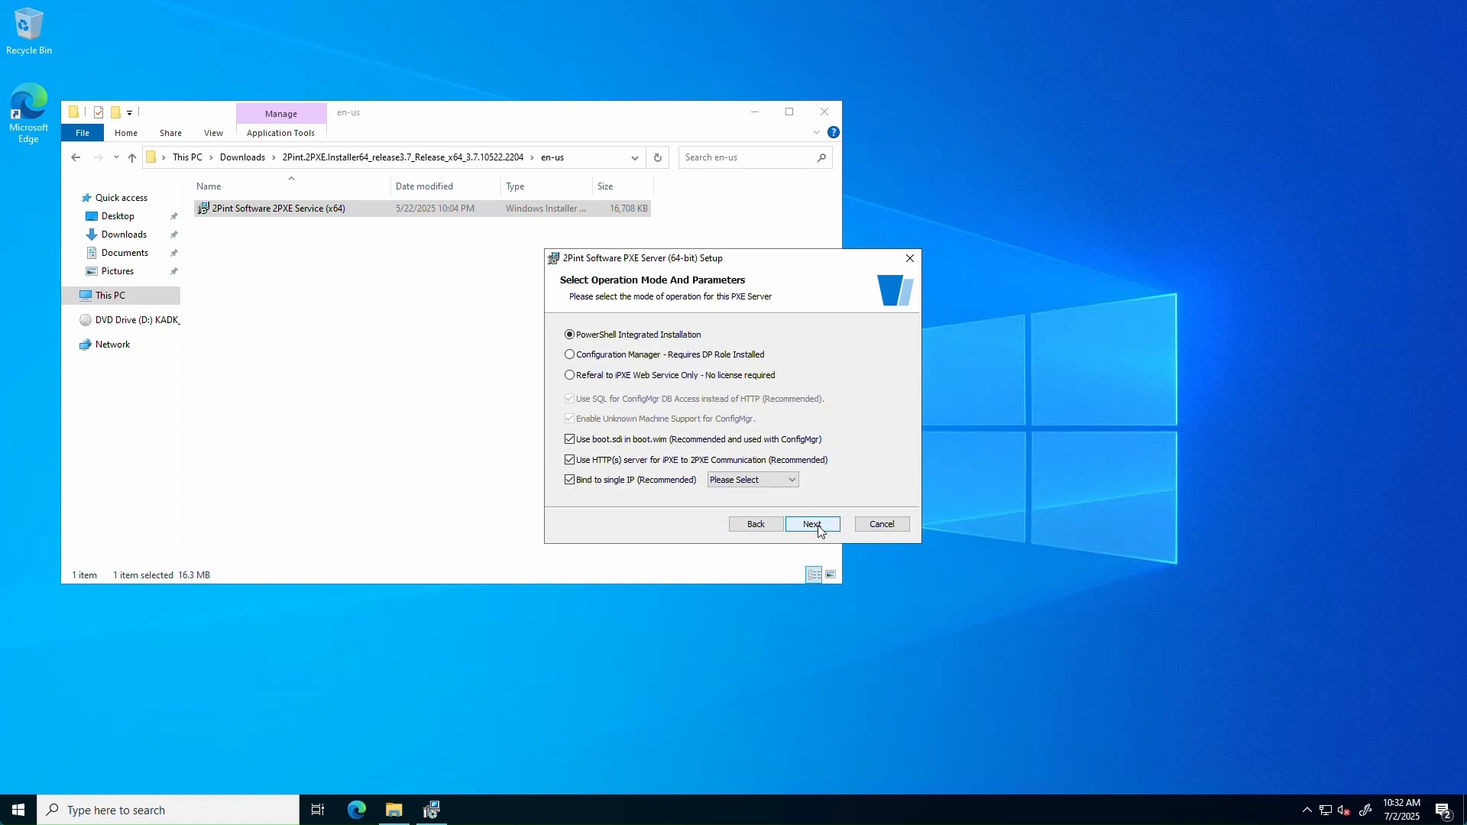
# Keep PowerShell Integrated Installation, disable using boot.sdi in boot.wim, and bind the PXE server to the IP 192.168.5.202.
pyautogui.click(569, 440)
pyautogui.click(775, 480)
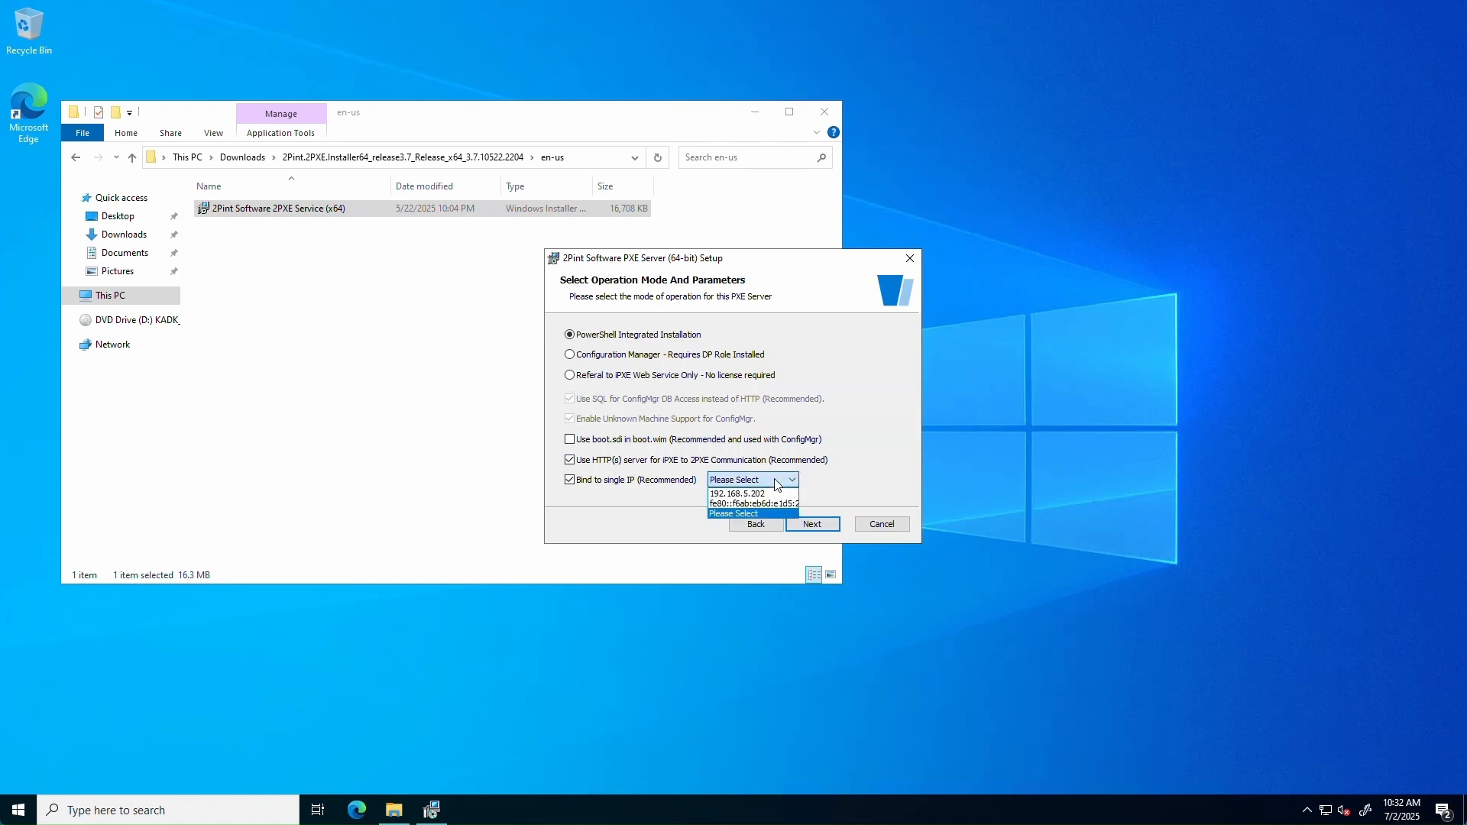
pyautogui.click(768, 494)
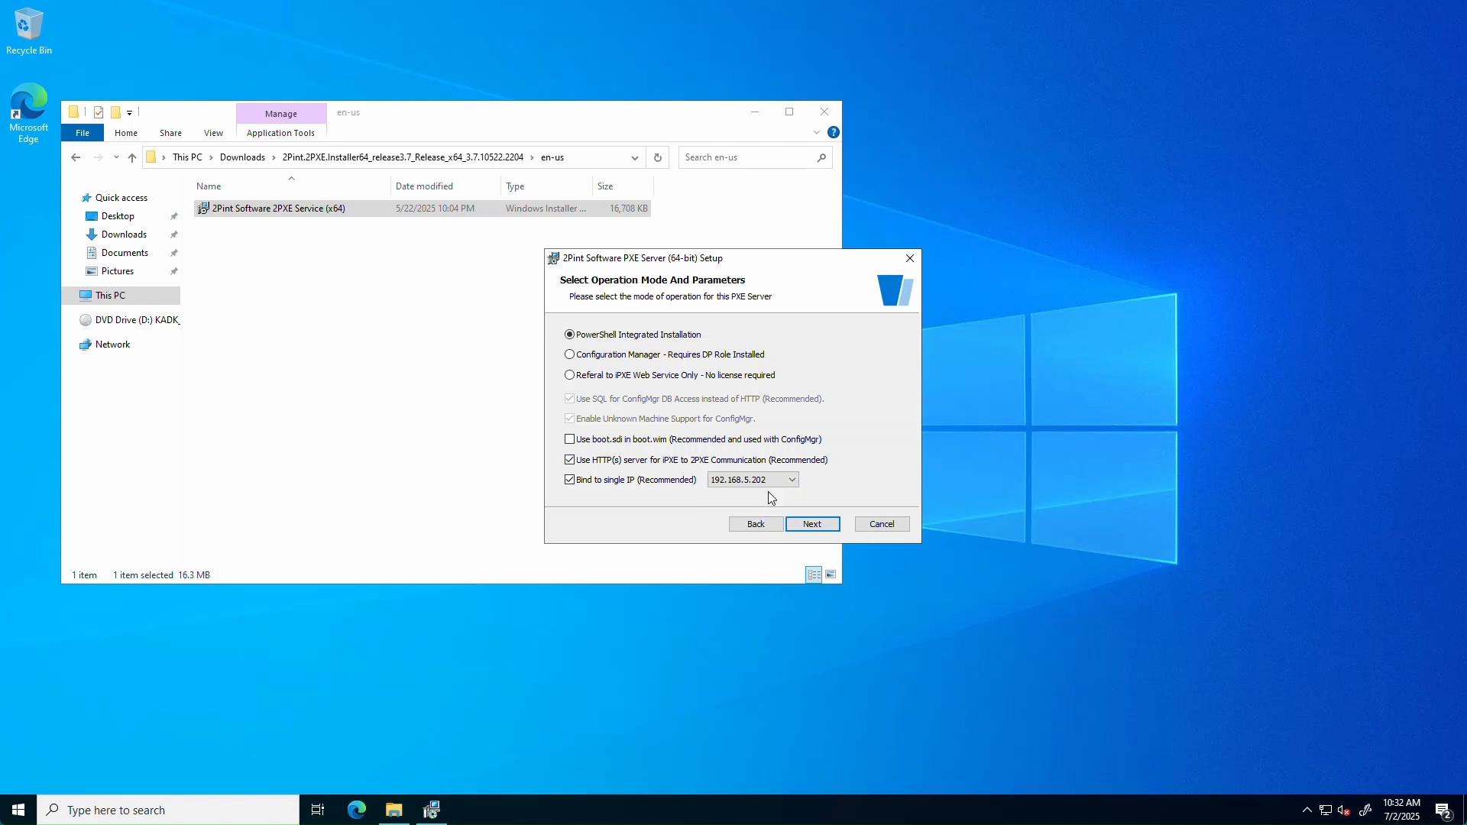
pyautogui.click(824, 528)
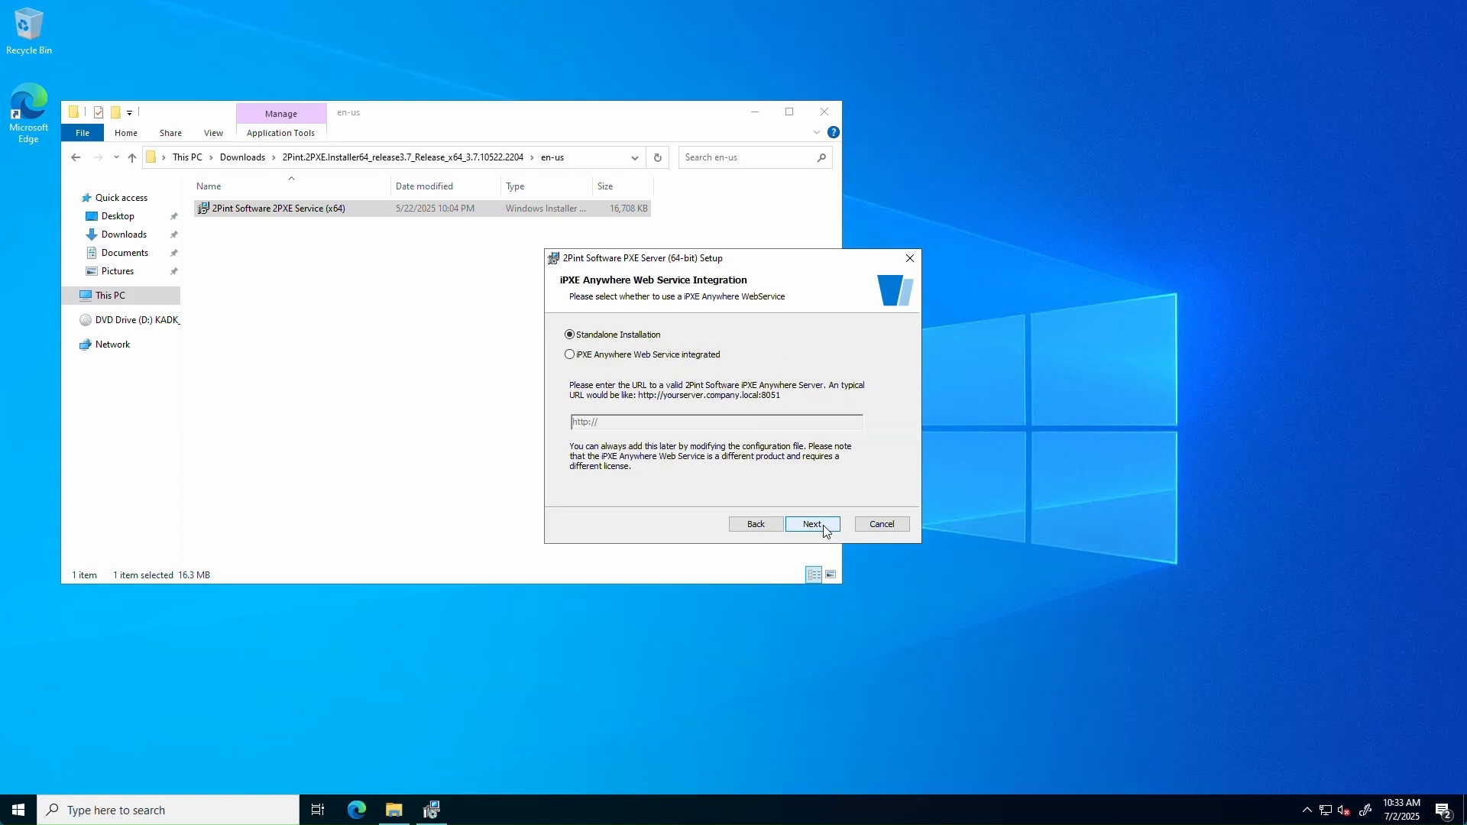
pyautogui.click(652, 356)
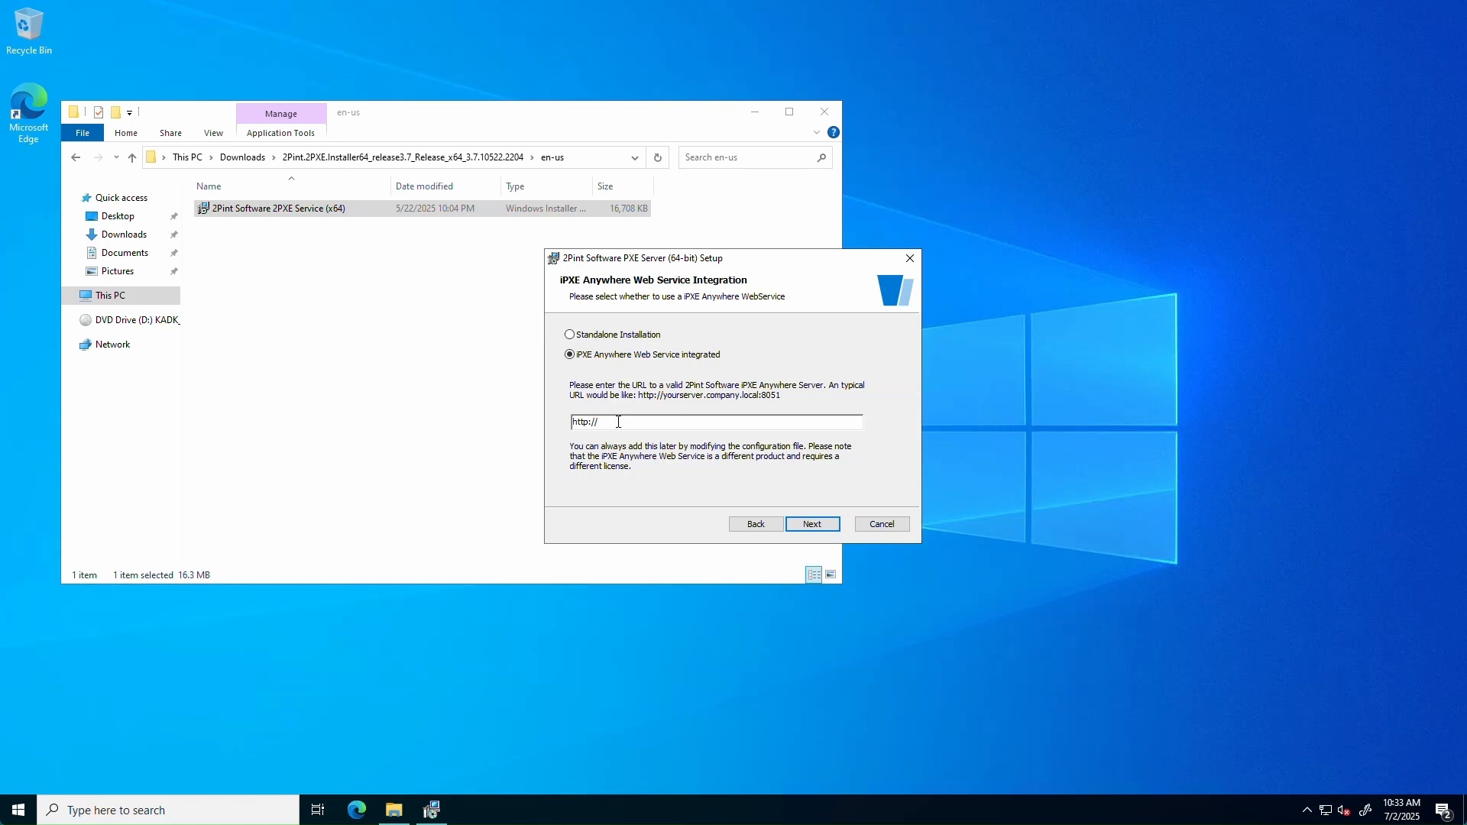
pyautogui.click(591, 421)
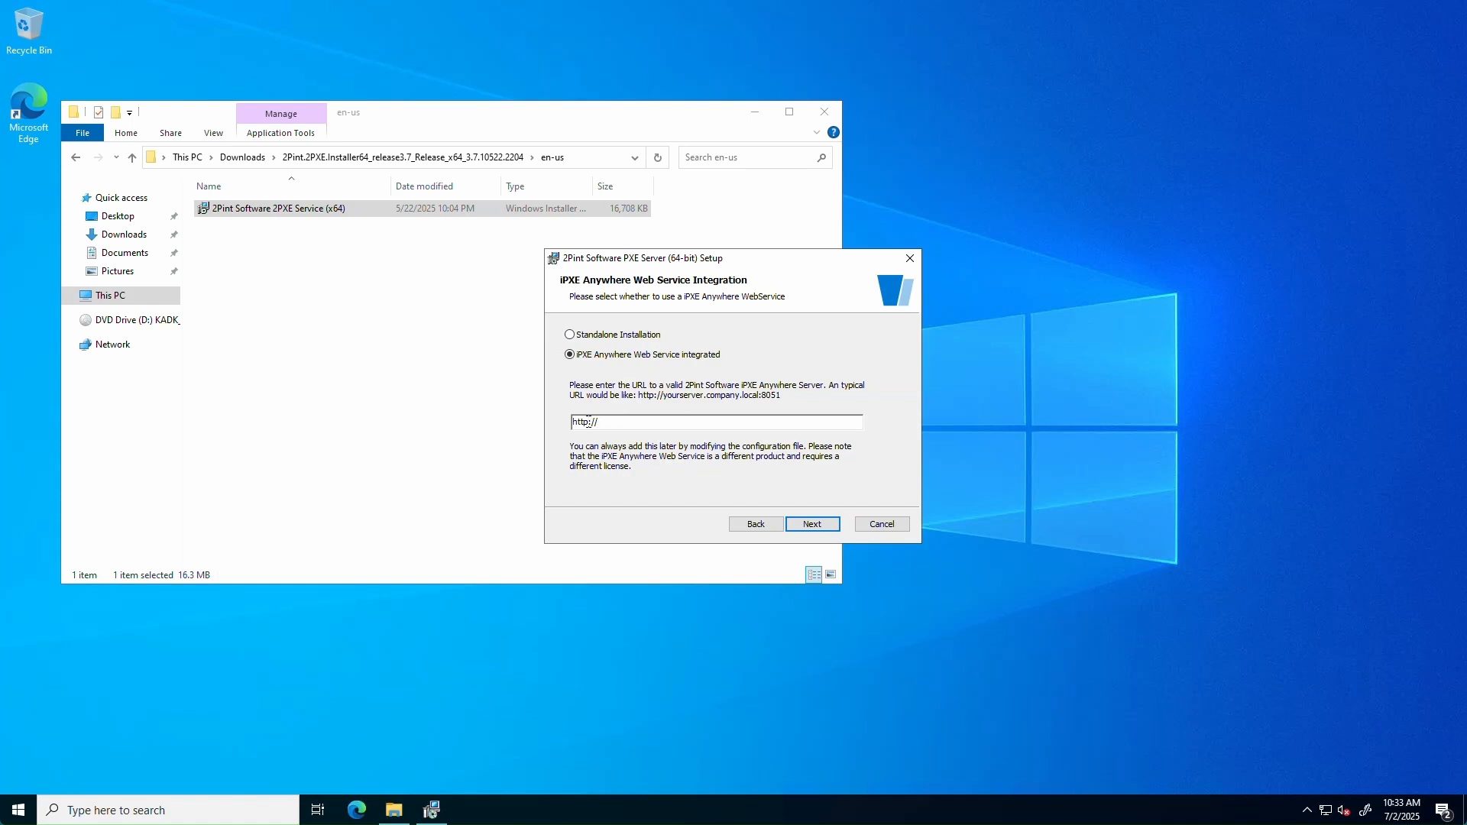
pyautogui.write('s')
pyautogui.click(663, 424)
pyautogui.write('ipxe02.corp.viamonstra.com:8051')
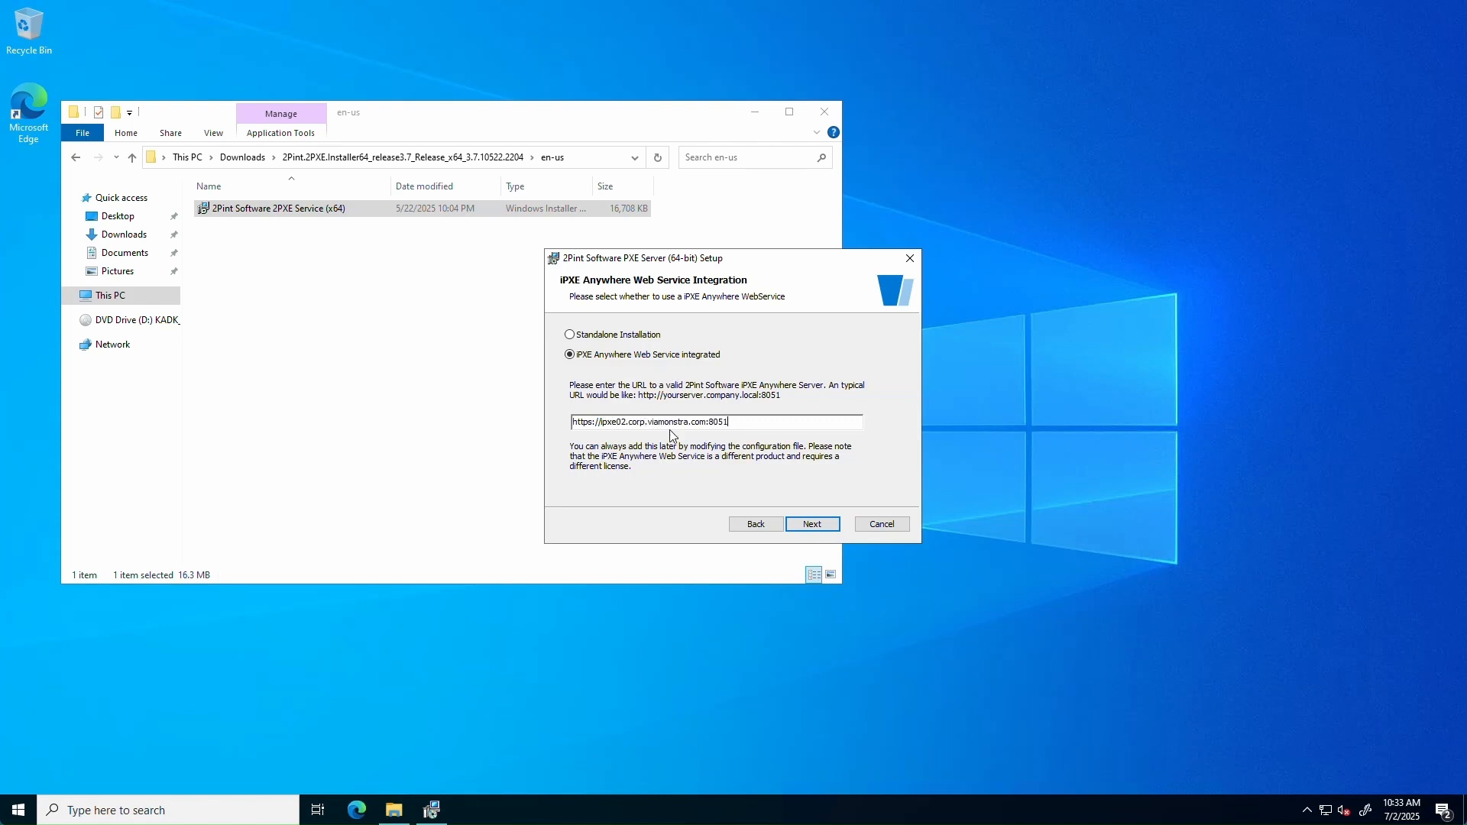
pyautogui.click(821, 527)
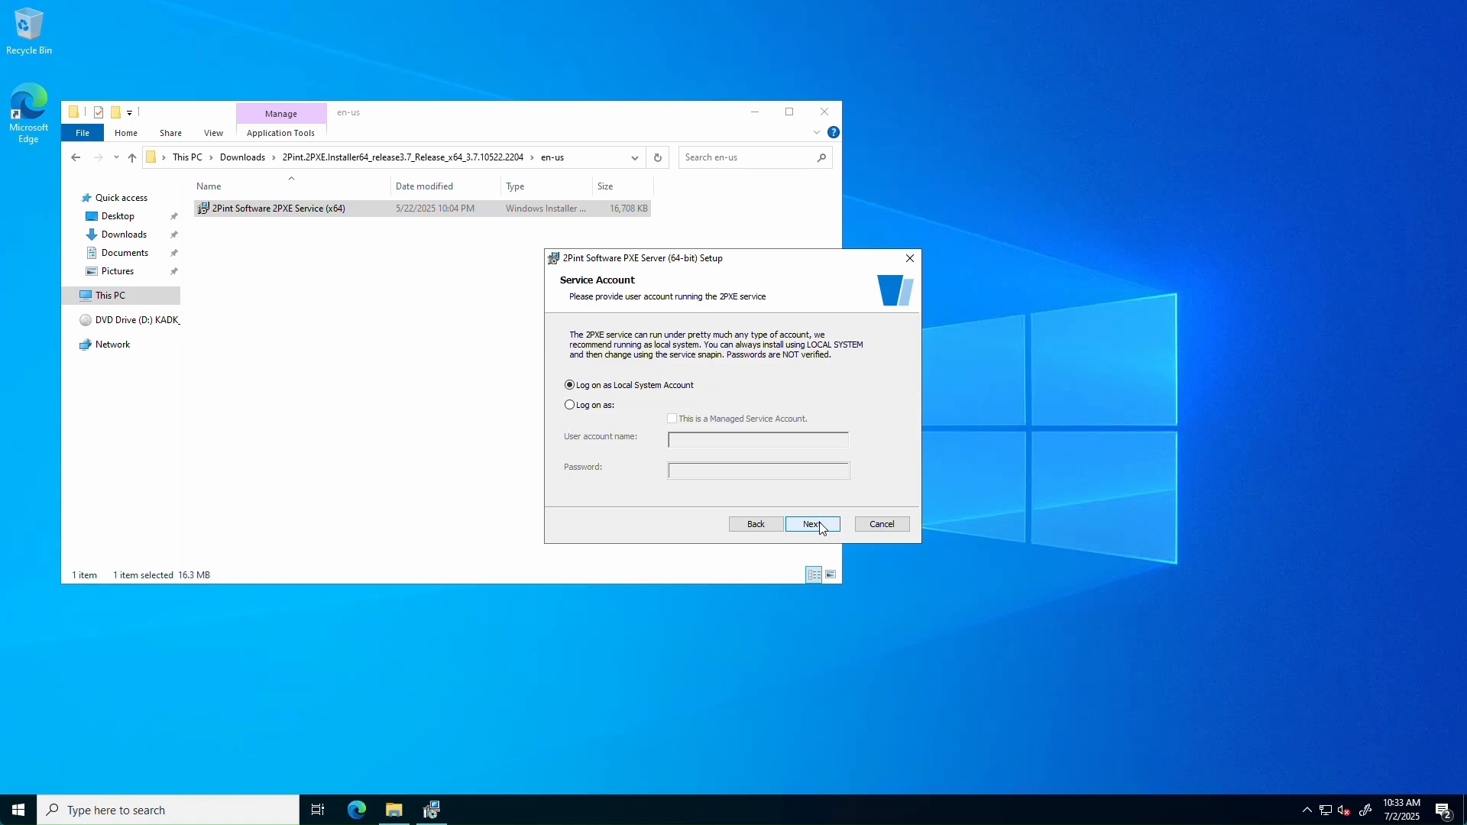
# Keep the Local System account for the 2PXE service, then test and accept the default port 8050.
pyautogui.click(819, 525)
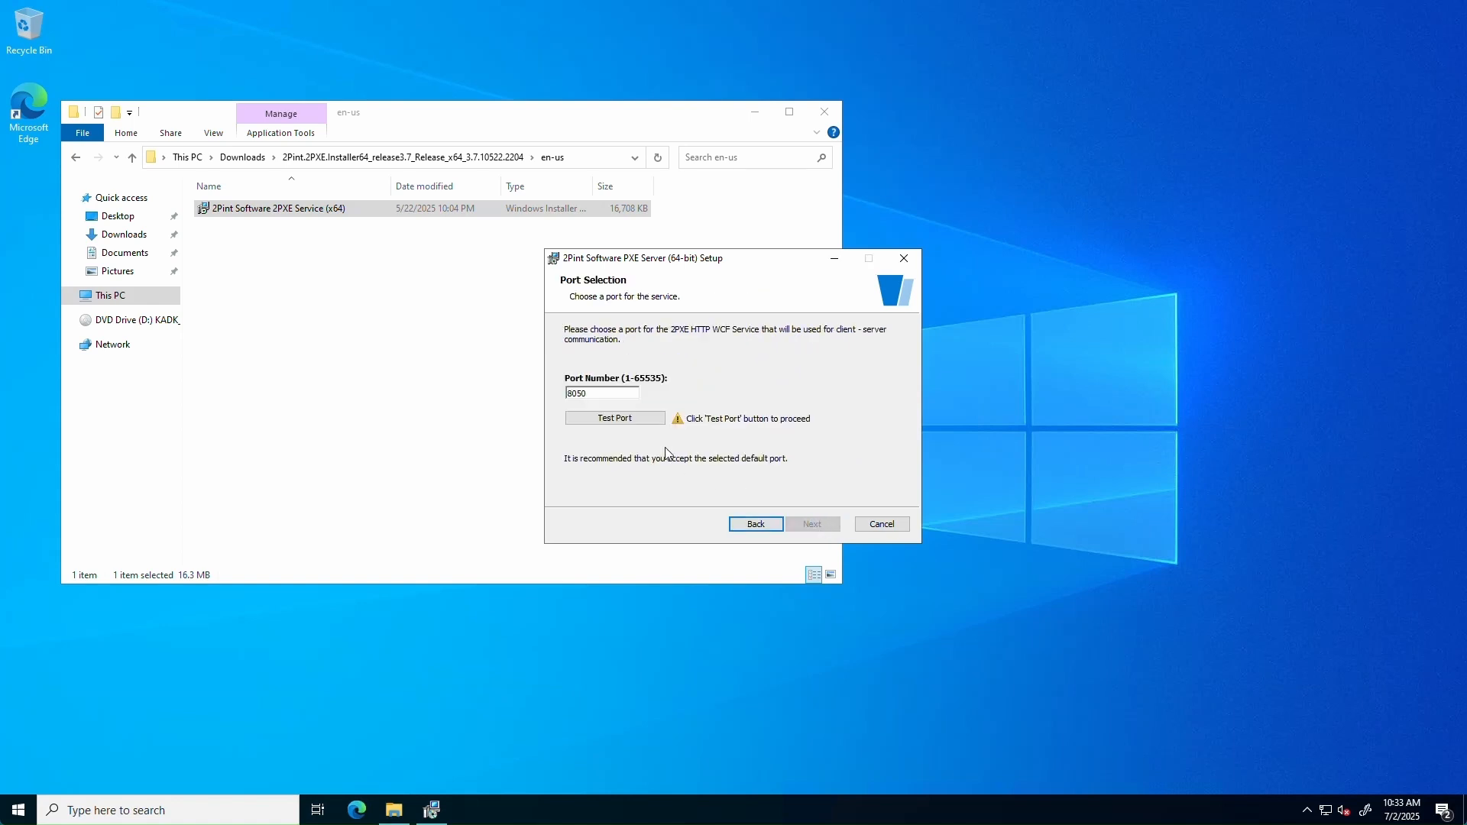
pyautogui.click(639, 422)
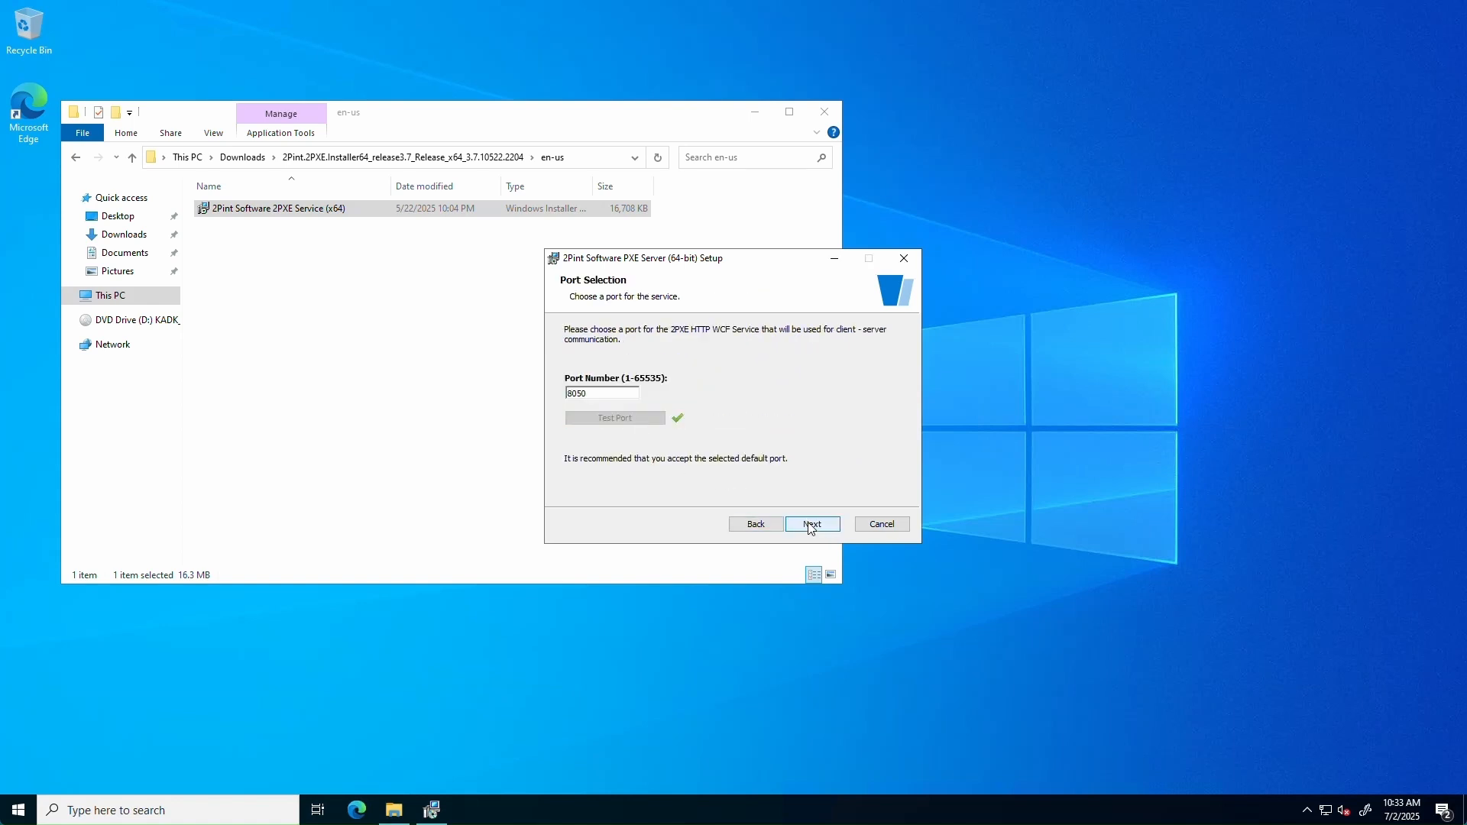
pyautogui.click(817, 530)
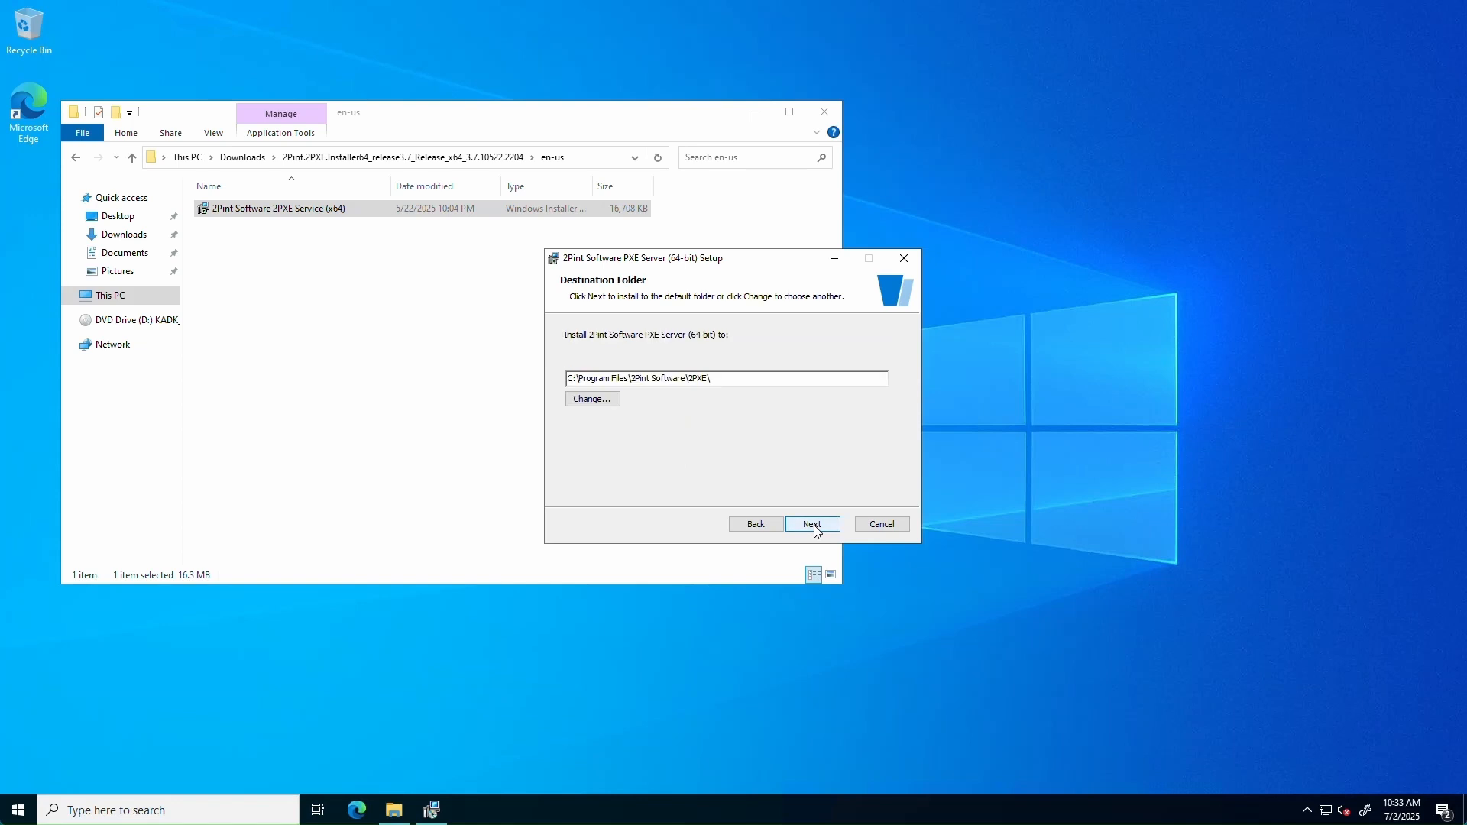
# Install the PXE server with the default destination folder and all four firewall exceptions, clearing the iPXE user account name and password.
pyautogui.click(816, 530)
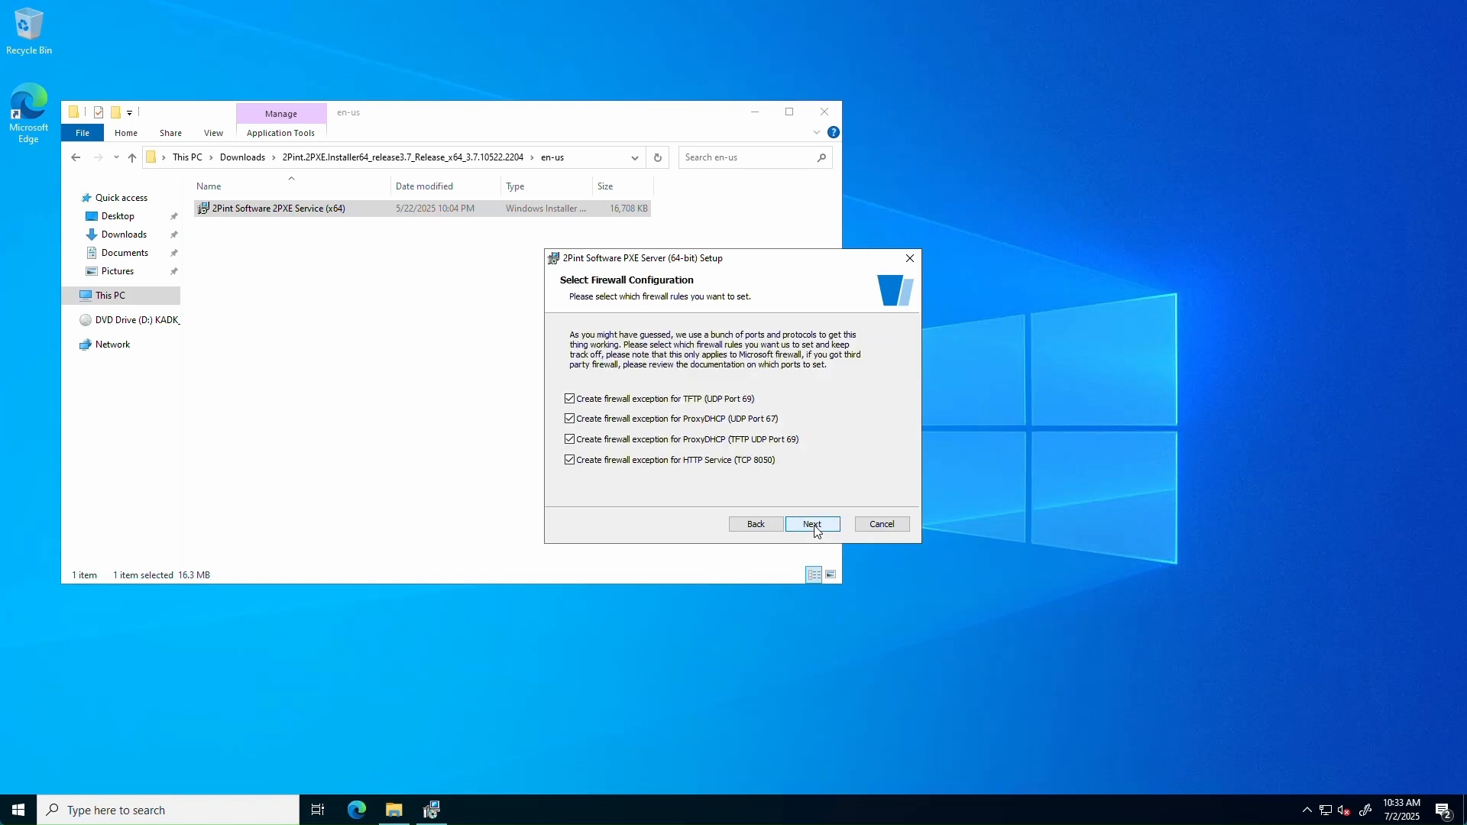
pyautogui.click(816, 531)
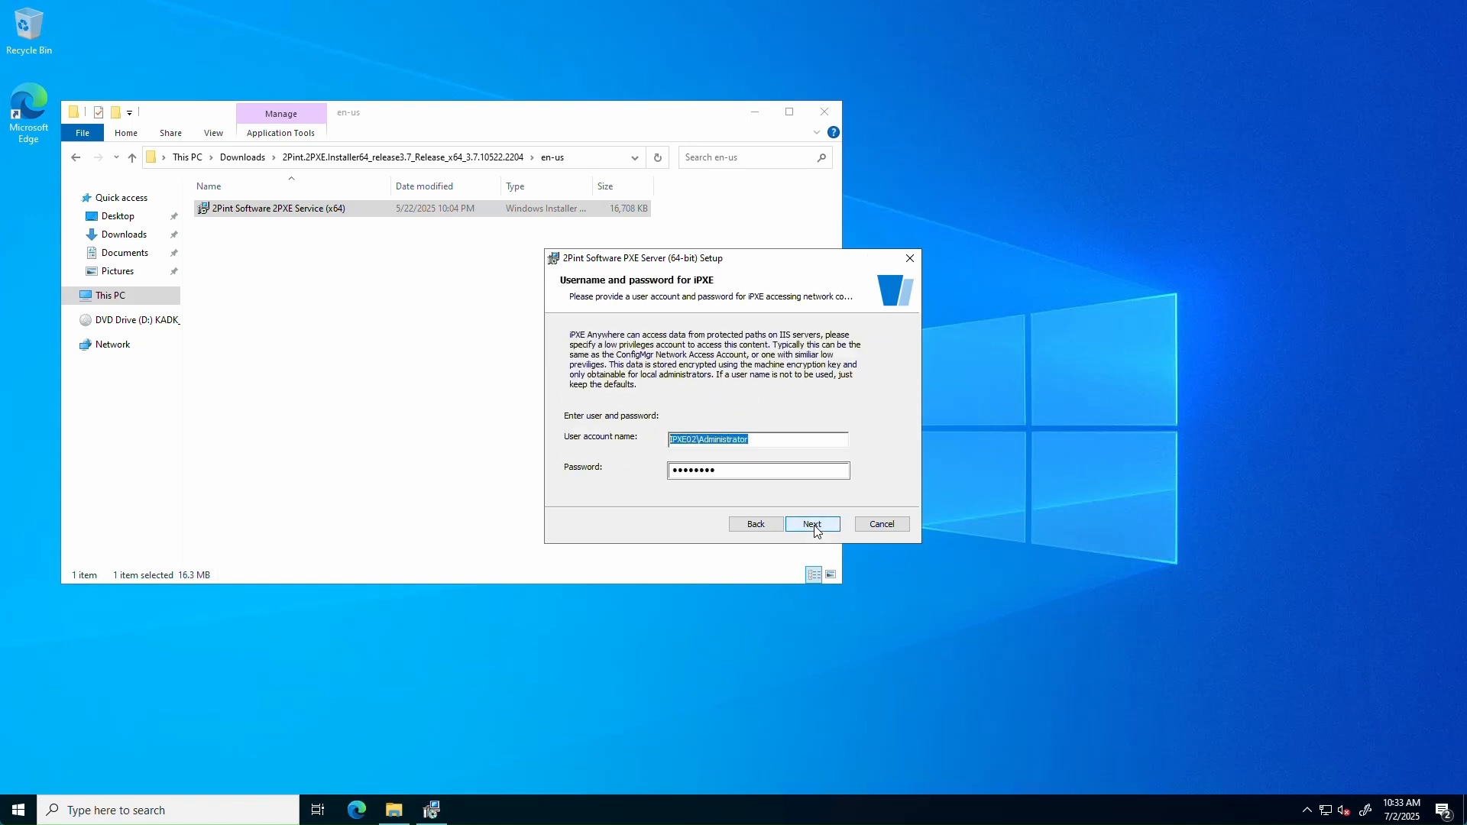
pyautogui.press('BackSpace')
pyautogui.press('Tab')
pyautogui.press('BackSpace')
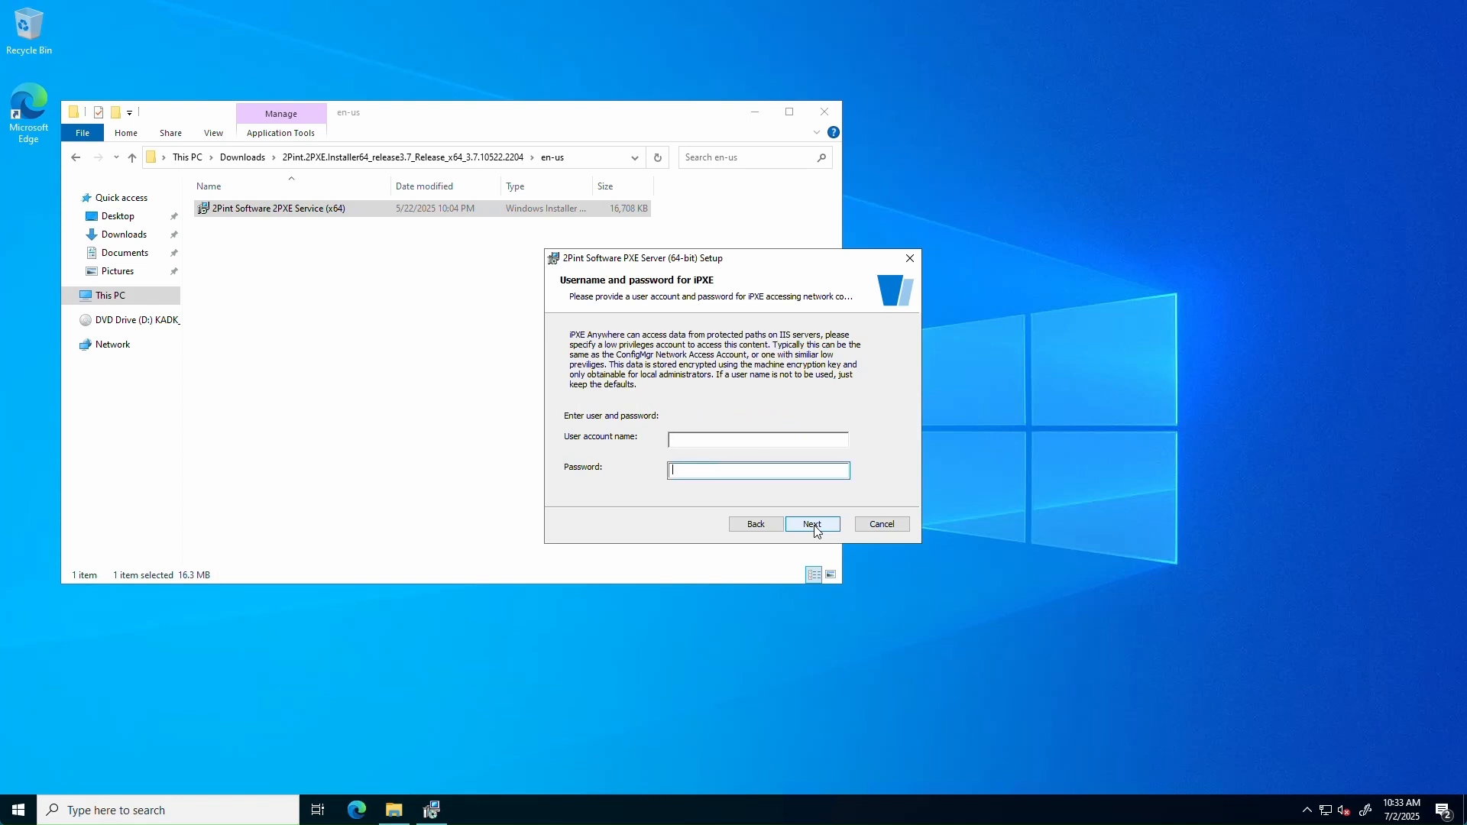
pyautogui.click(817, 531)
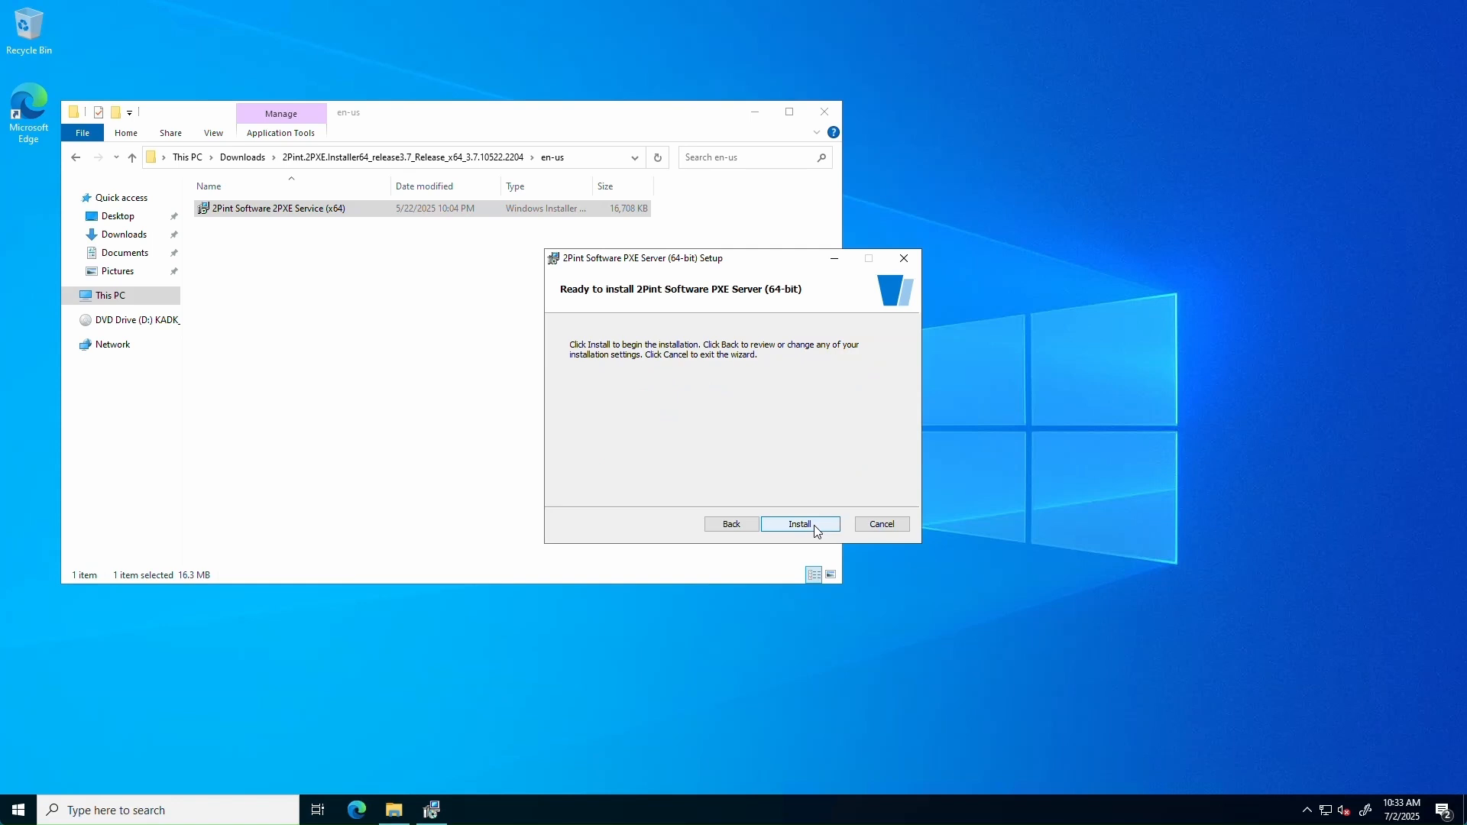
pyautogui.click(816, 528)
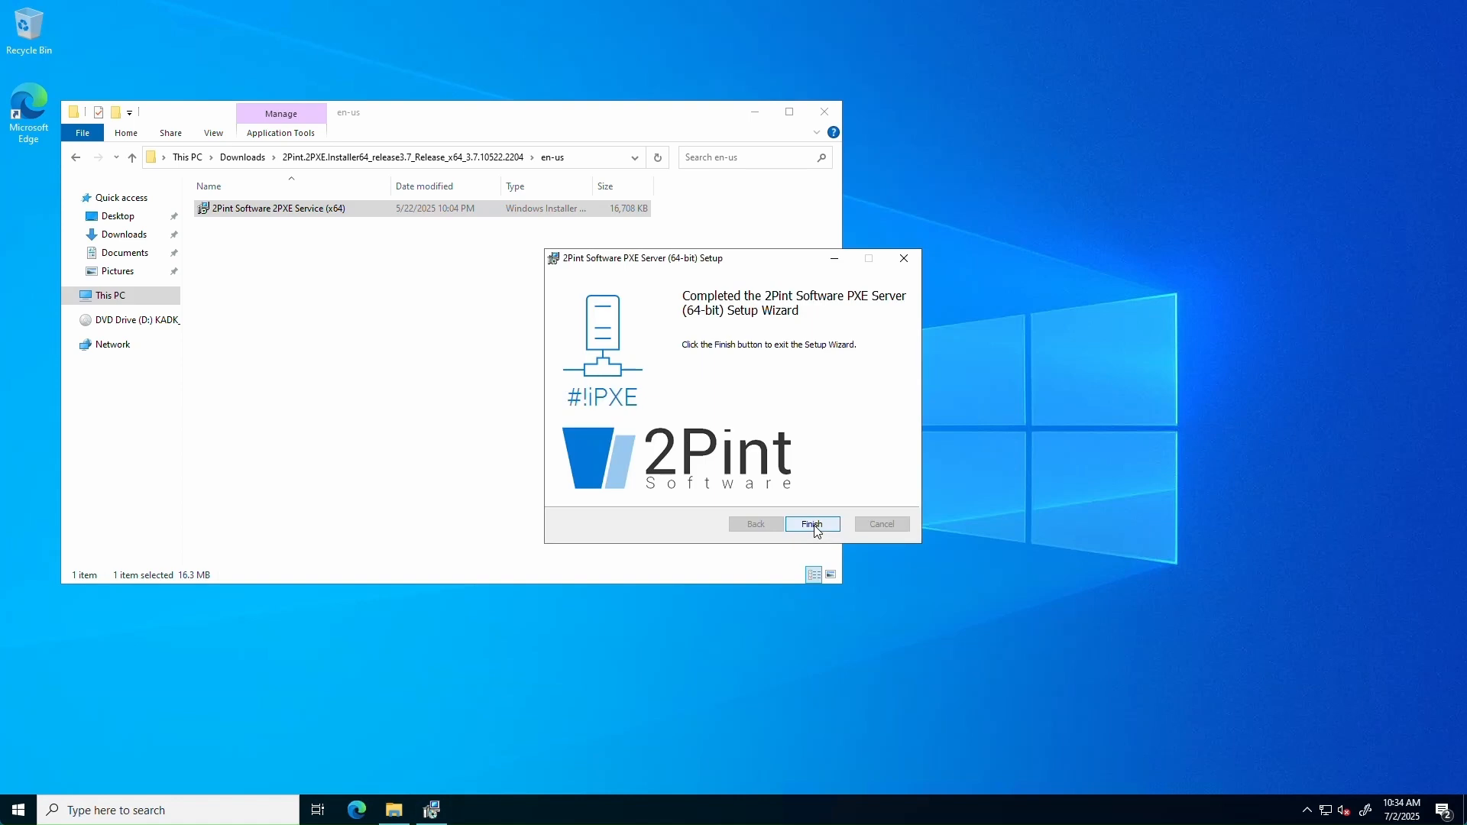
pyautogui.click(812, 525)
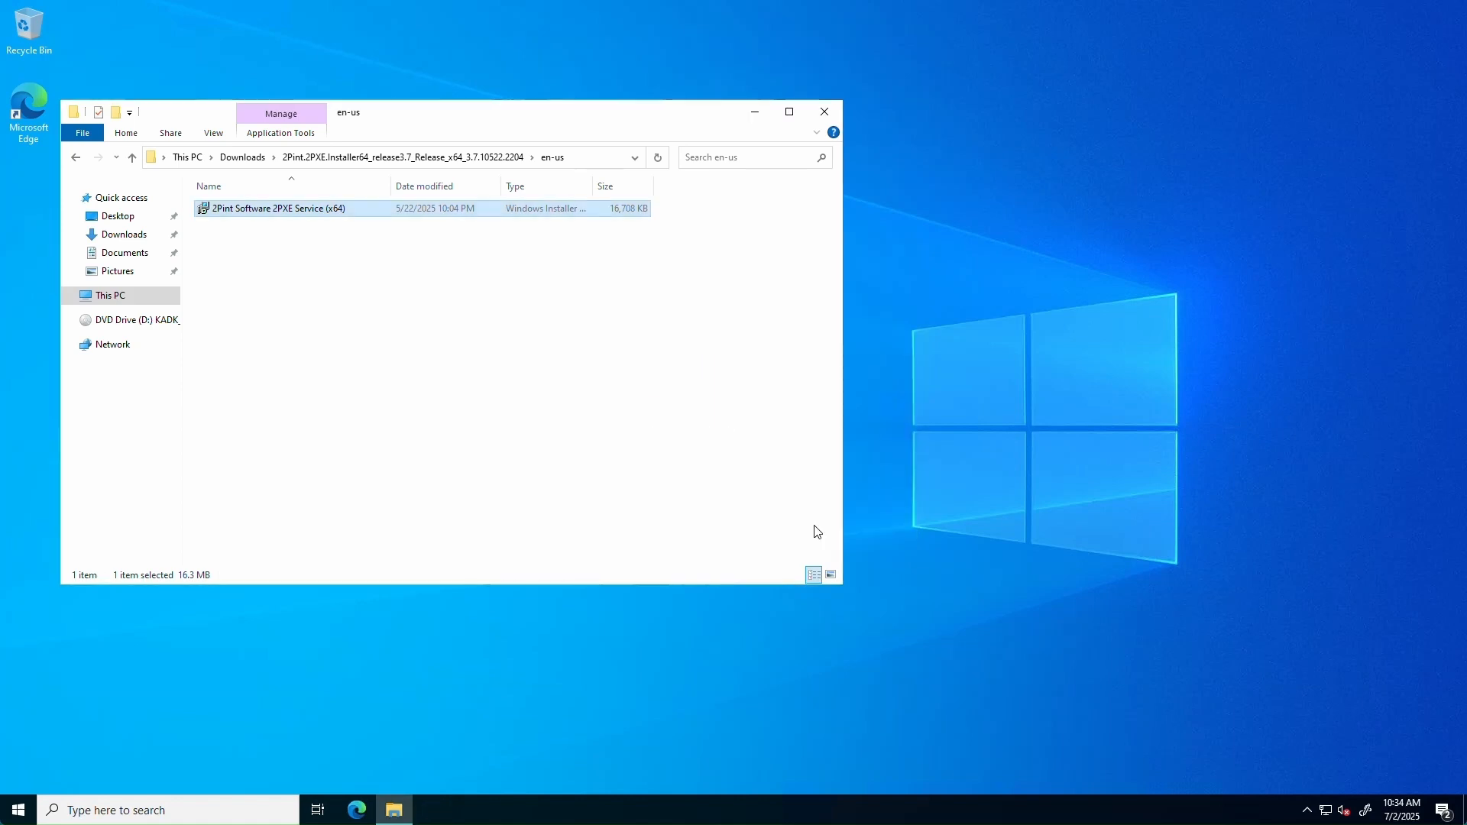
# Open the Services console (services.msc) and check the status of the 2Pint 2PXE Server and iPXE Anywhere Web Service.
pyautogui.rightClick(19, 809)
pyautogui.click(65, 735)
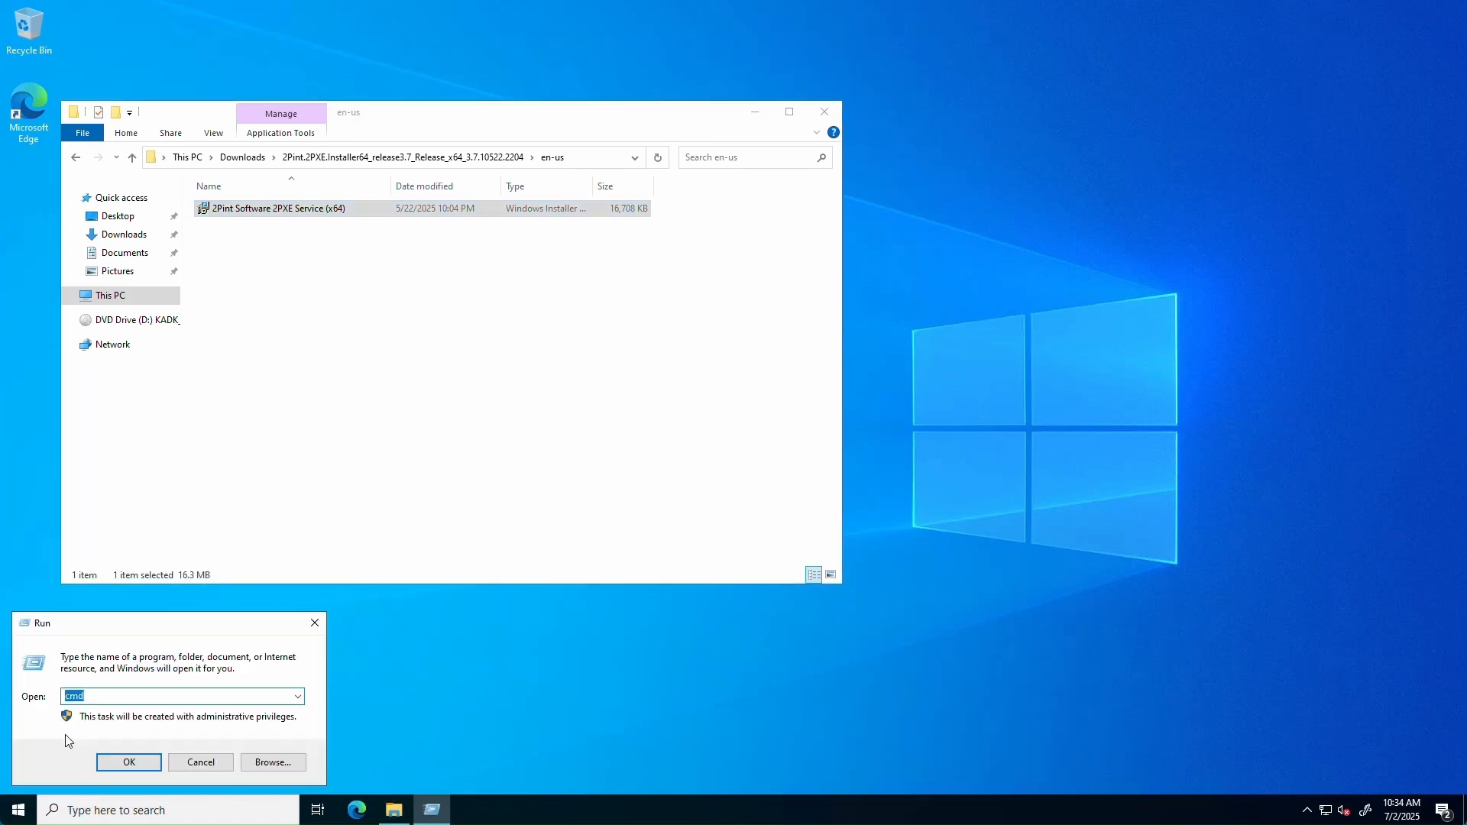
pyautogui.write('services.msc')
pyautogui.press('Return')
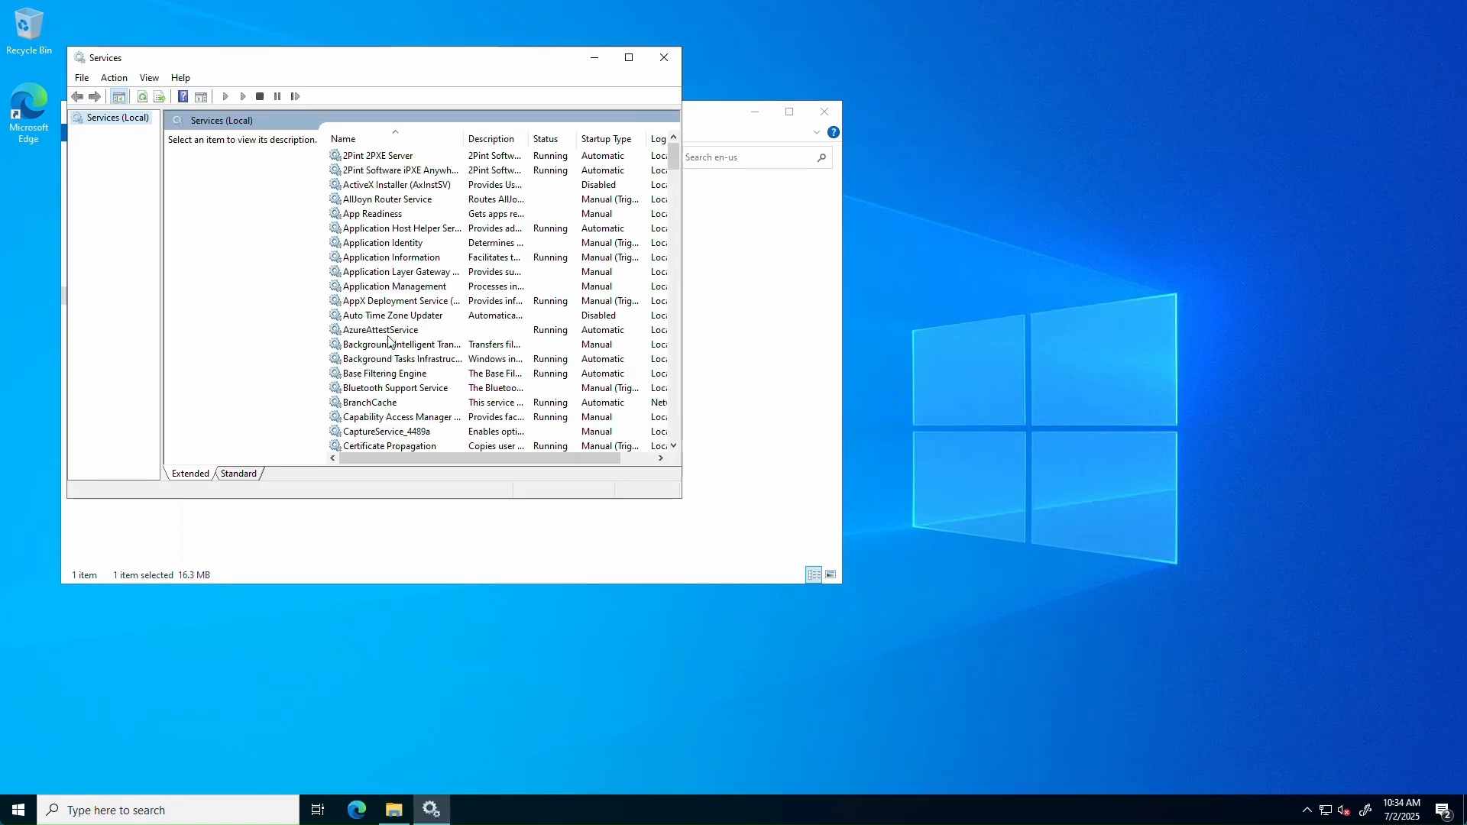
pyautogui.click(420, 156)
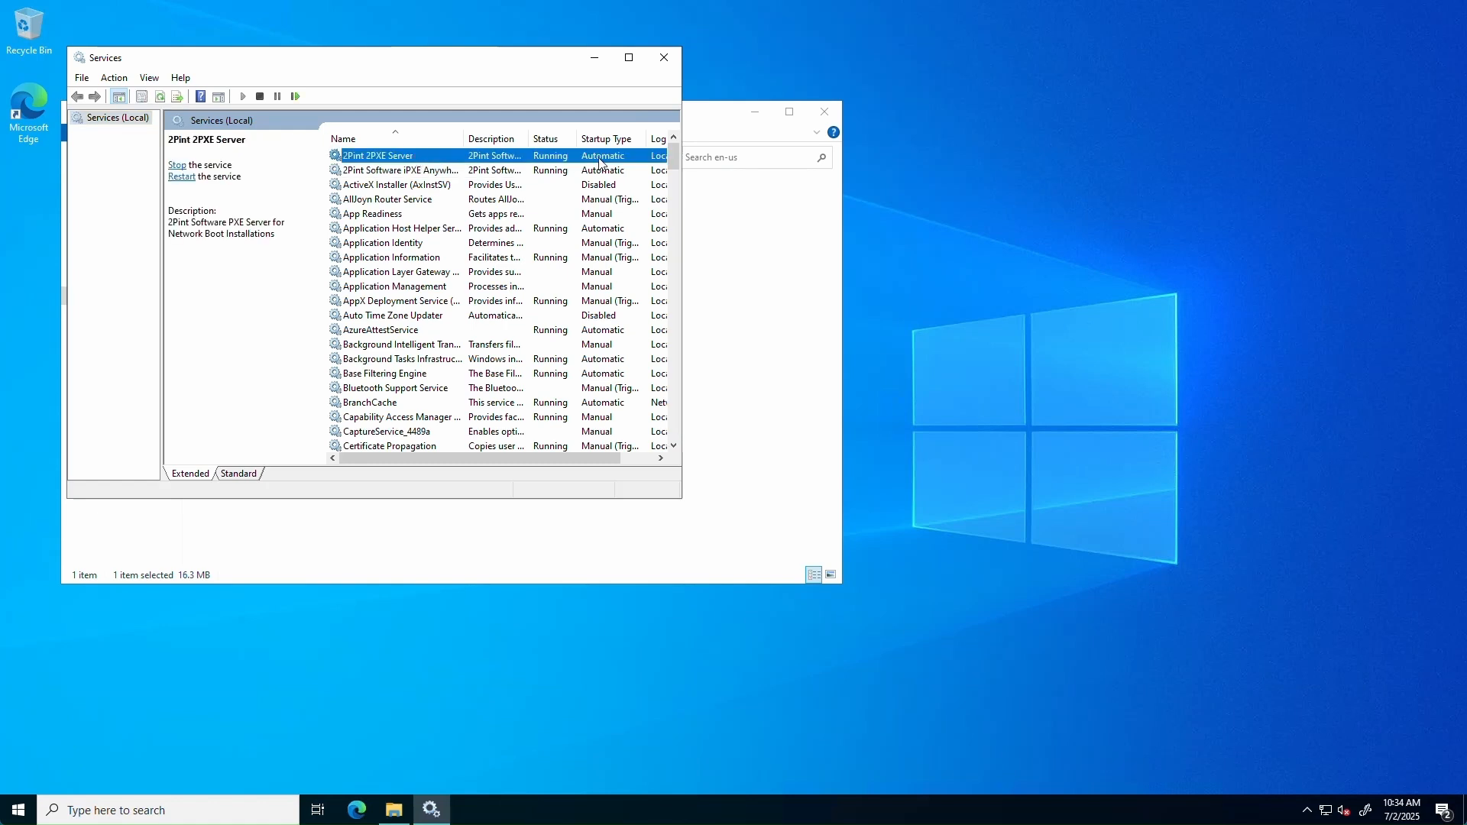
pyautogui.click(428, 172)
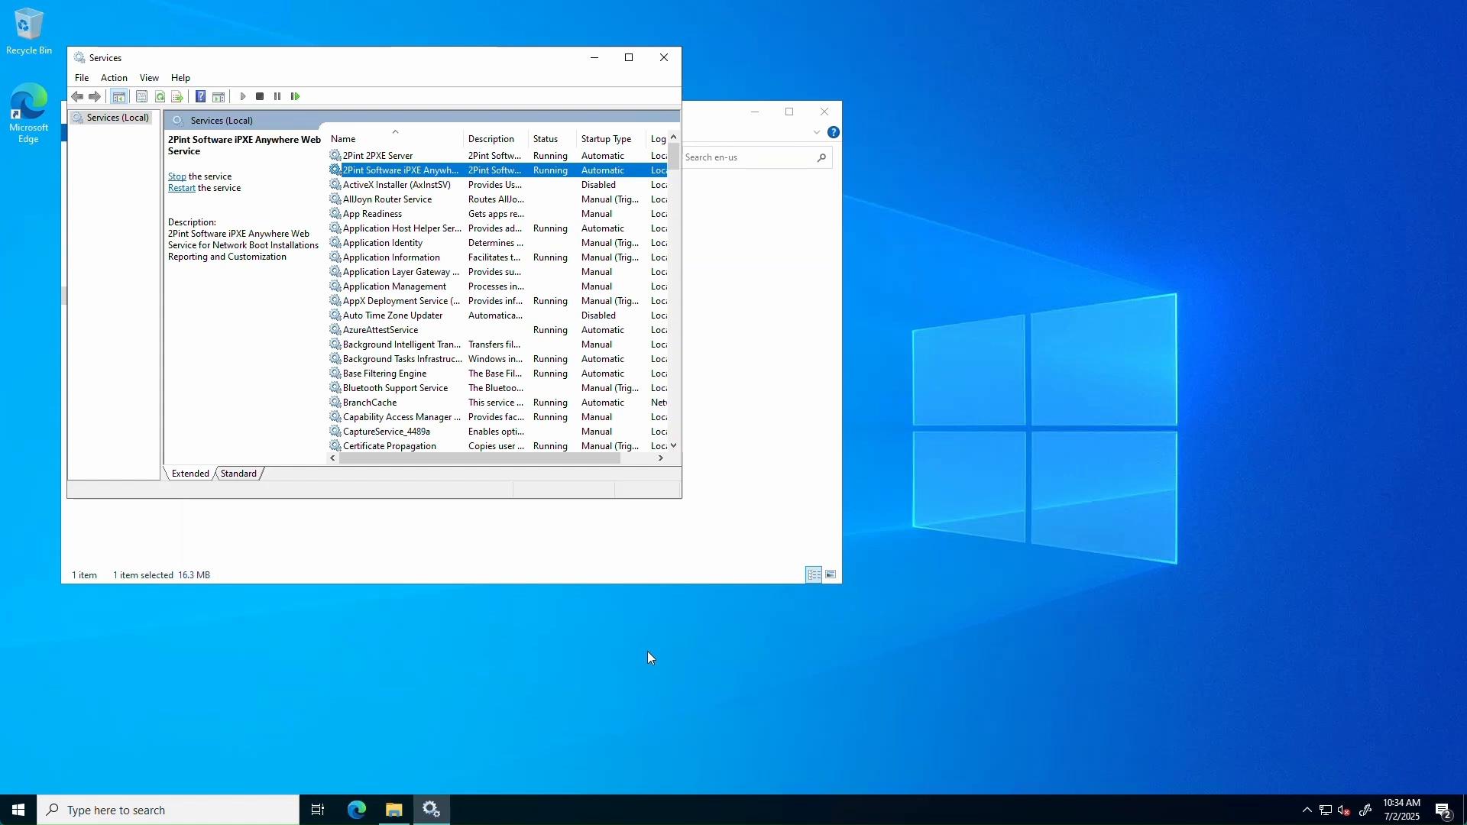
# Open Programs and Features from Control Panel in small icons view and check the 2Pint iPXE Anywhere WebService and PXE Server entries.
pyautogui.click(18, 810)
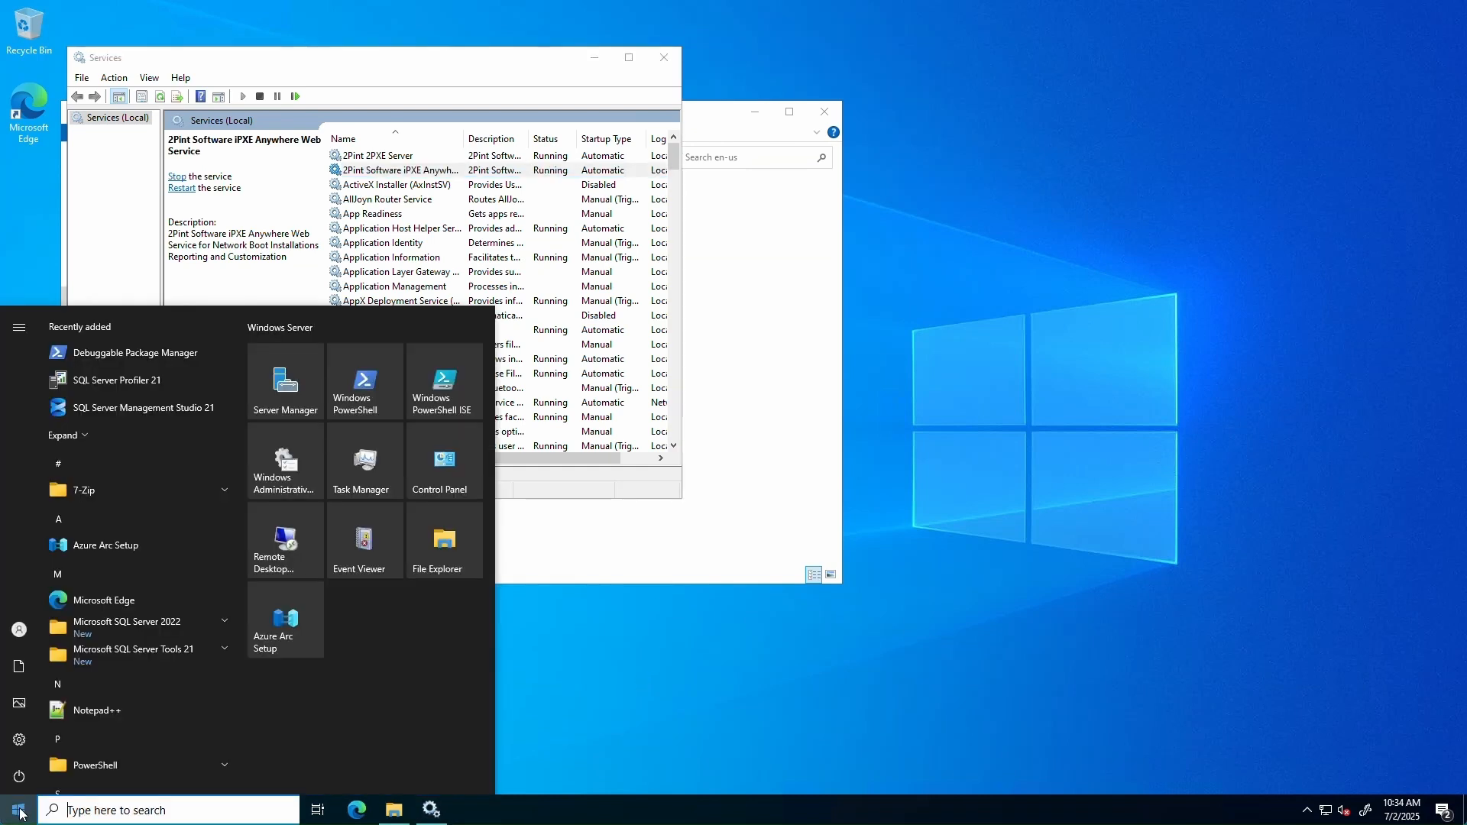
pyautogui.click(447, 460)
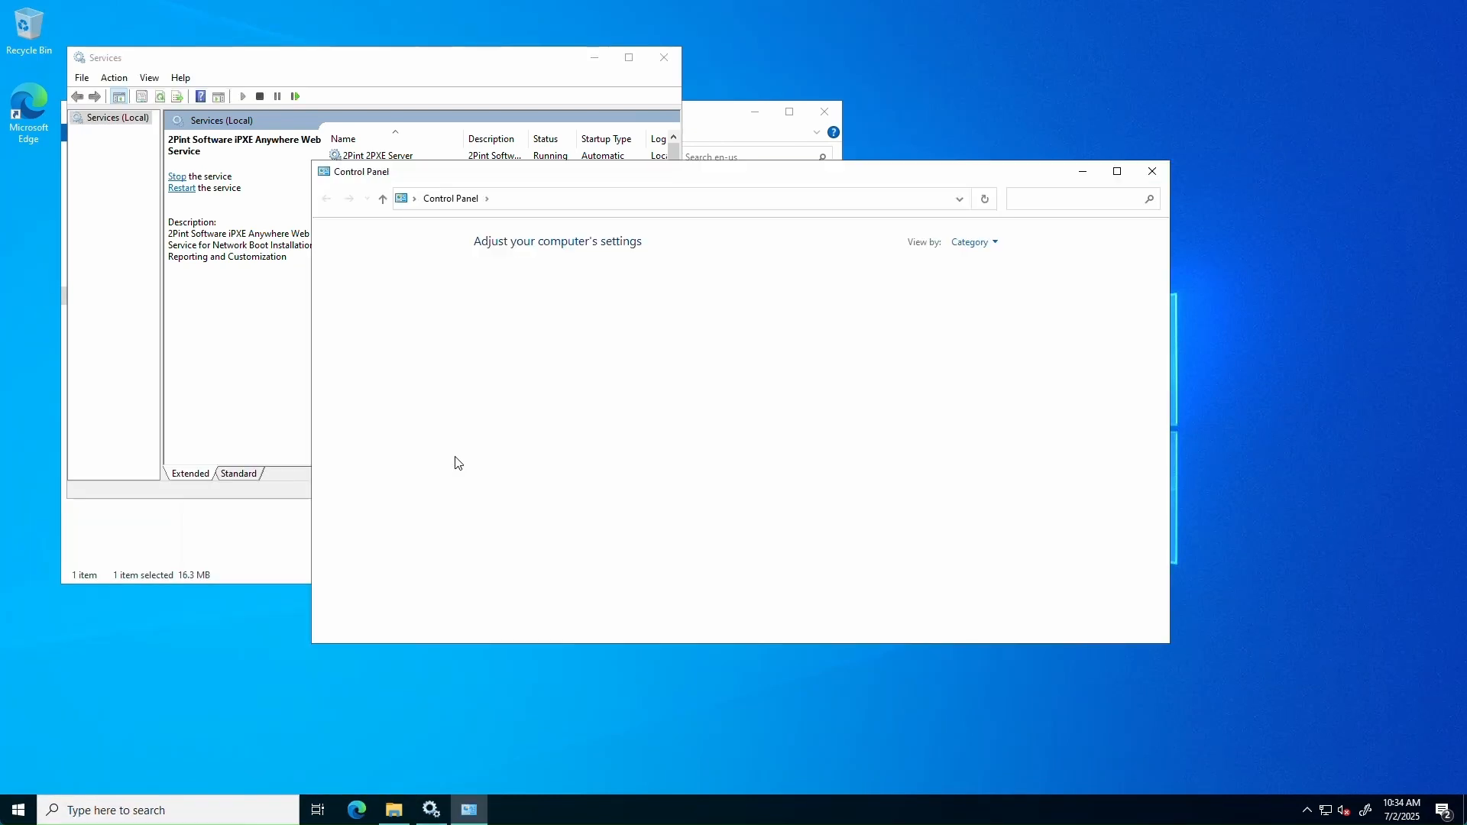
pyautogui.click(973, 242)
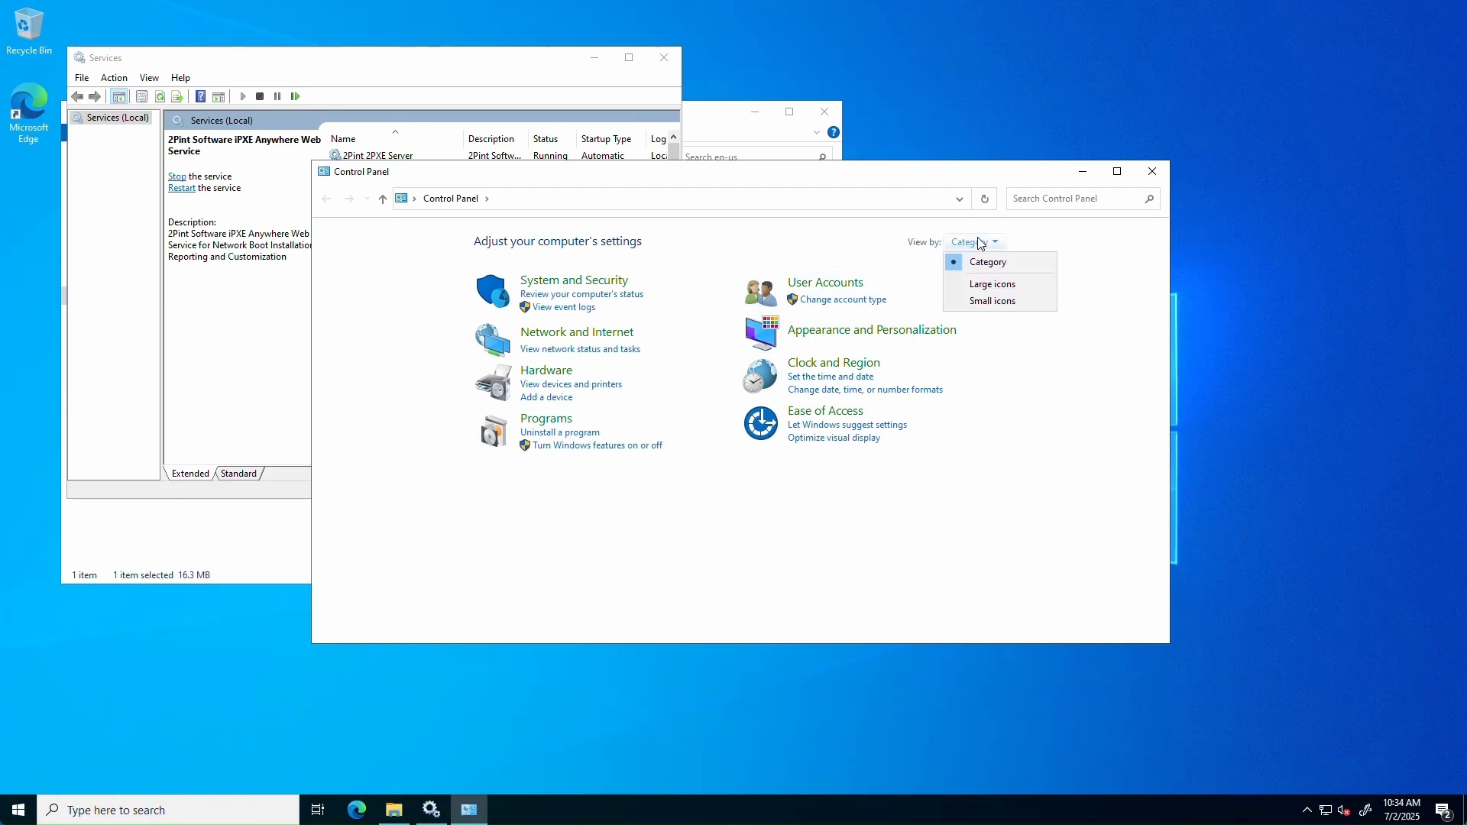
pyautogui.click(998, 302)
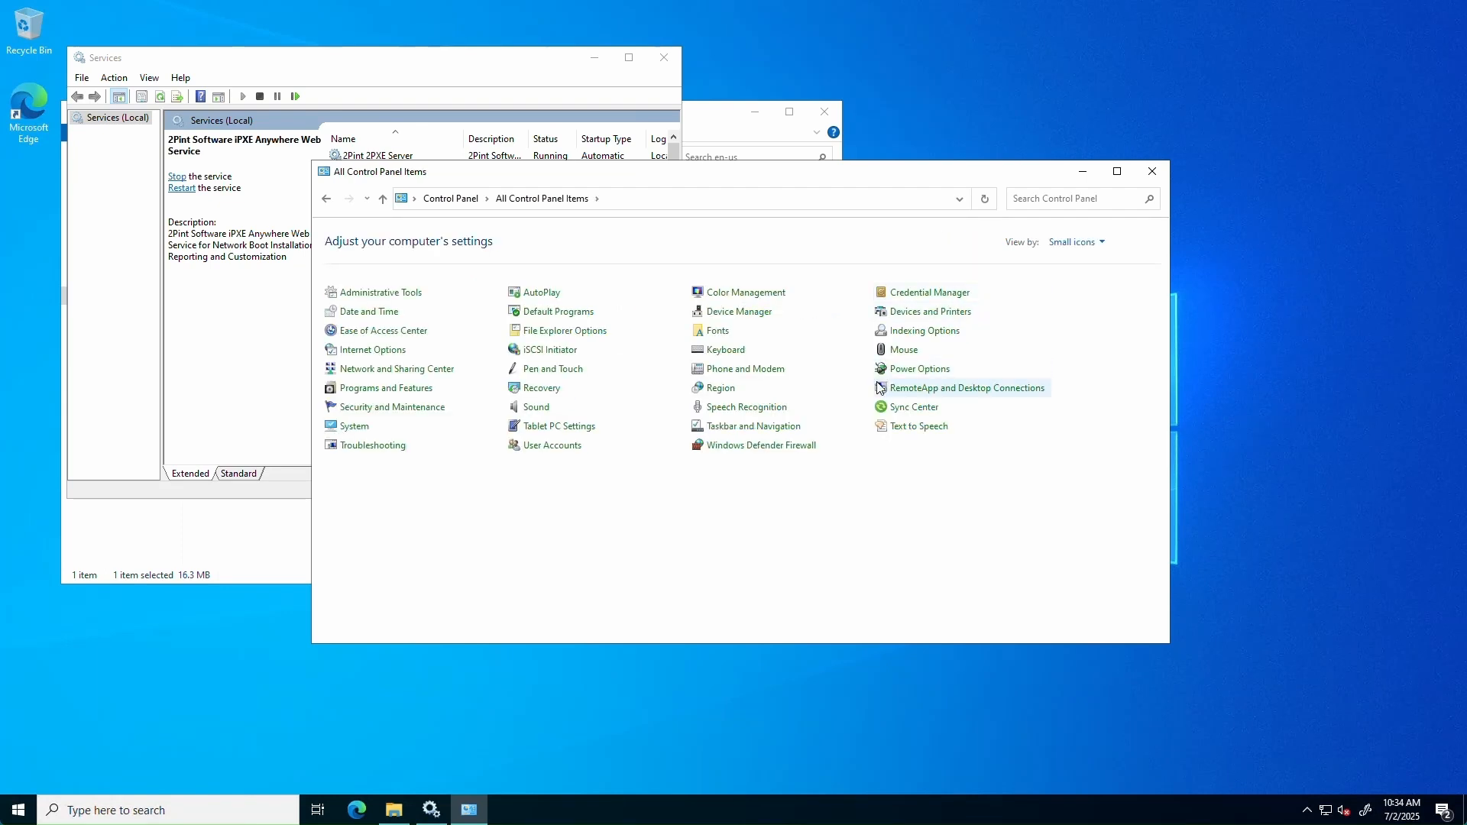
pyautogui.click(428, 391)
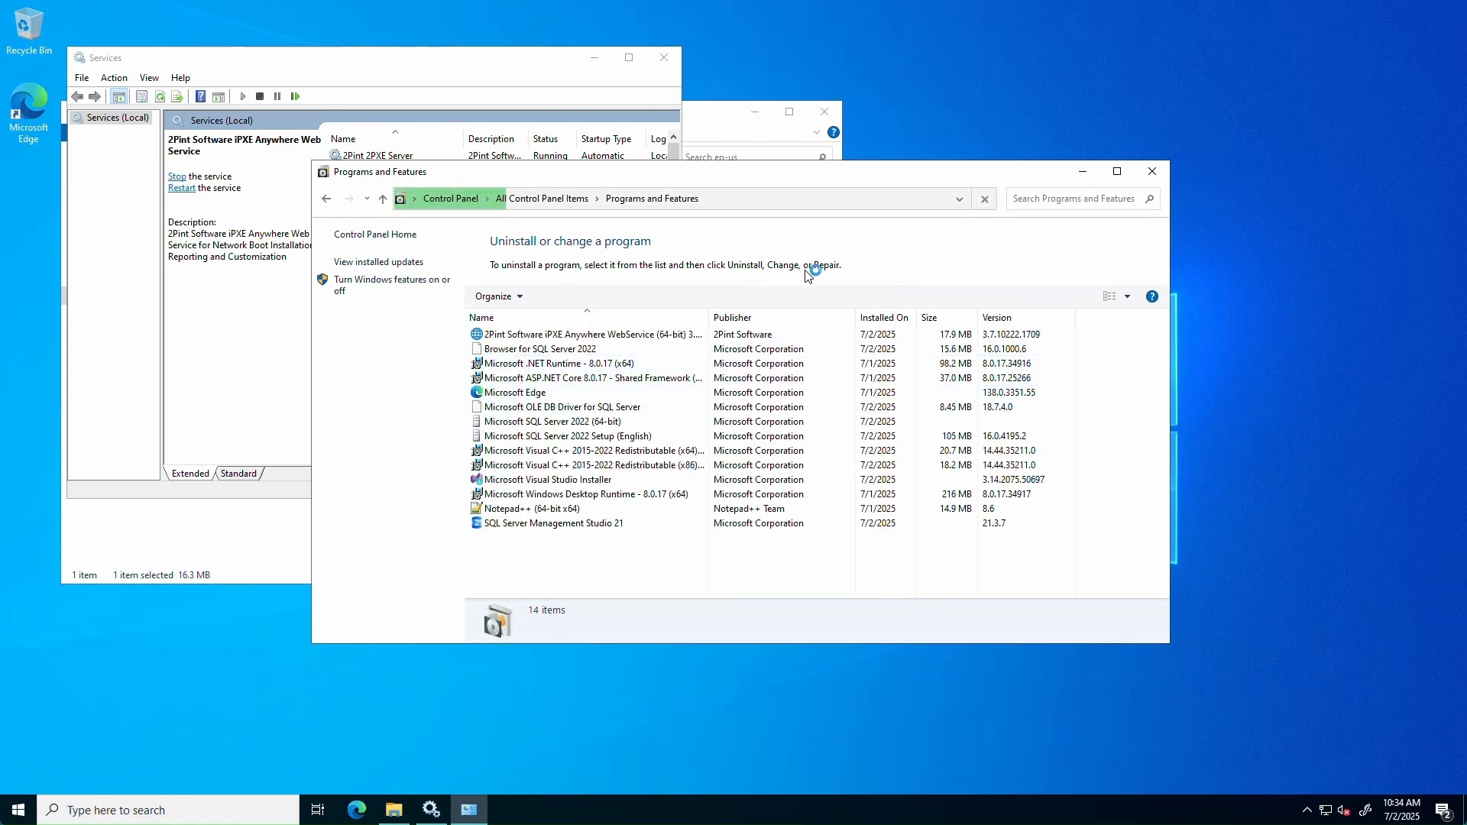
pyautogui.click(693, 336)
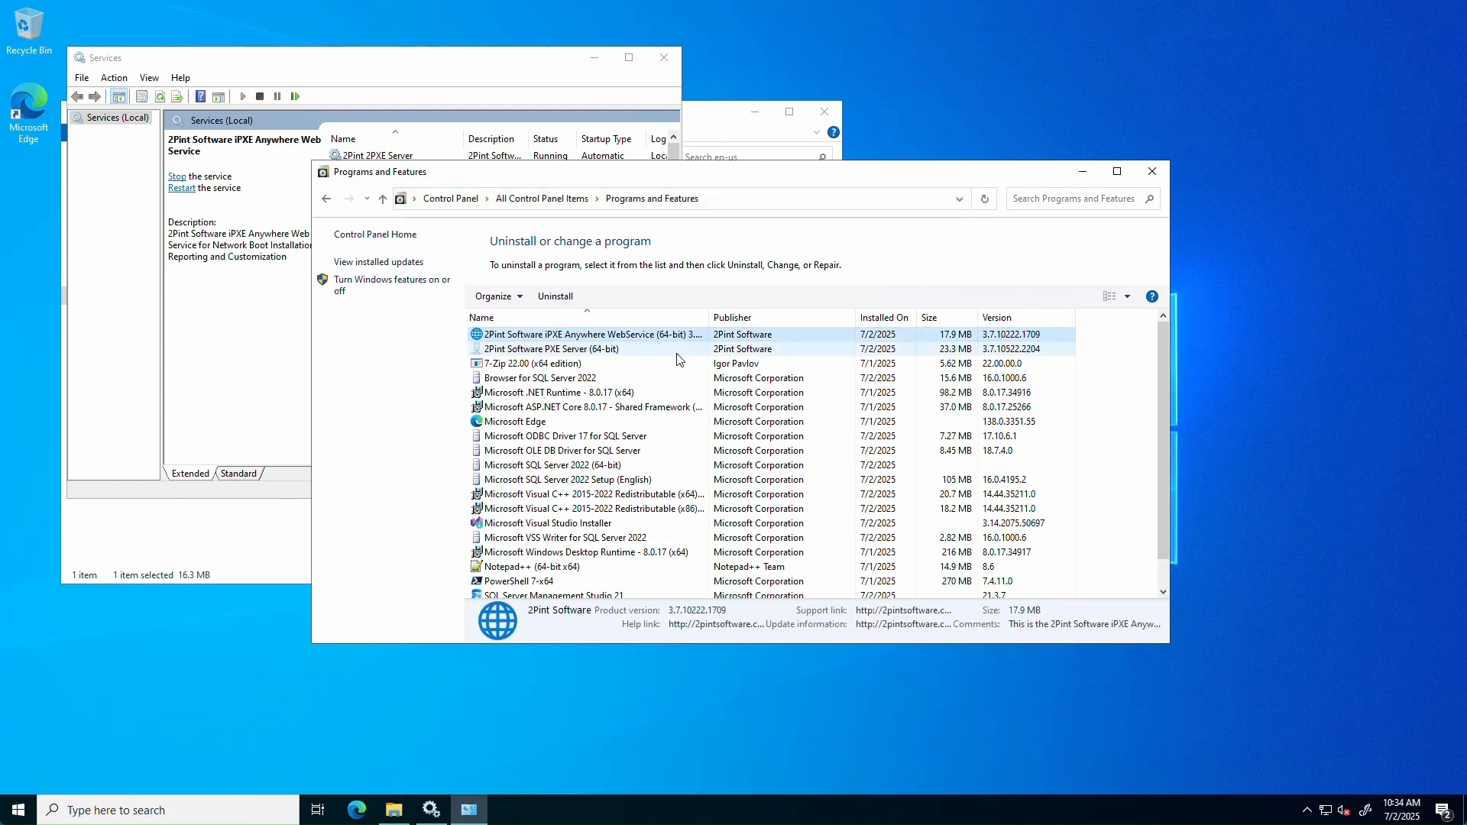
pyautogui.click(677, 353)
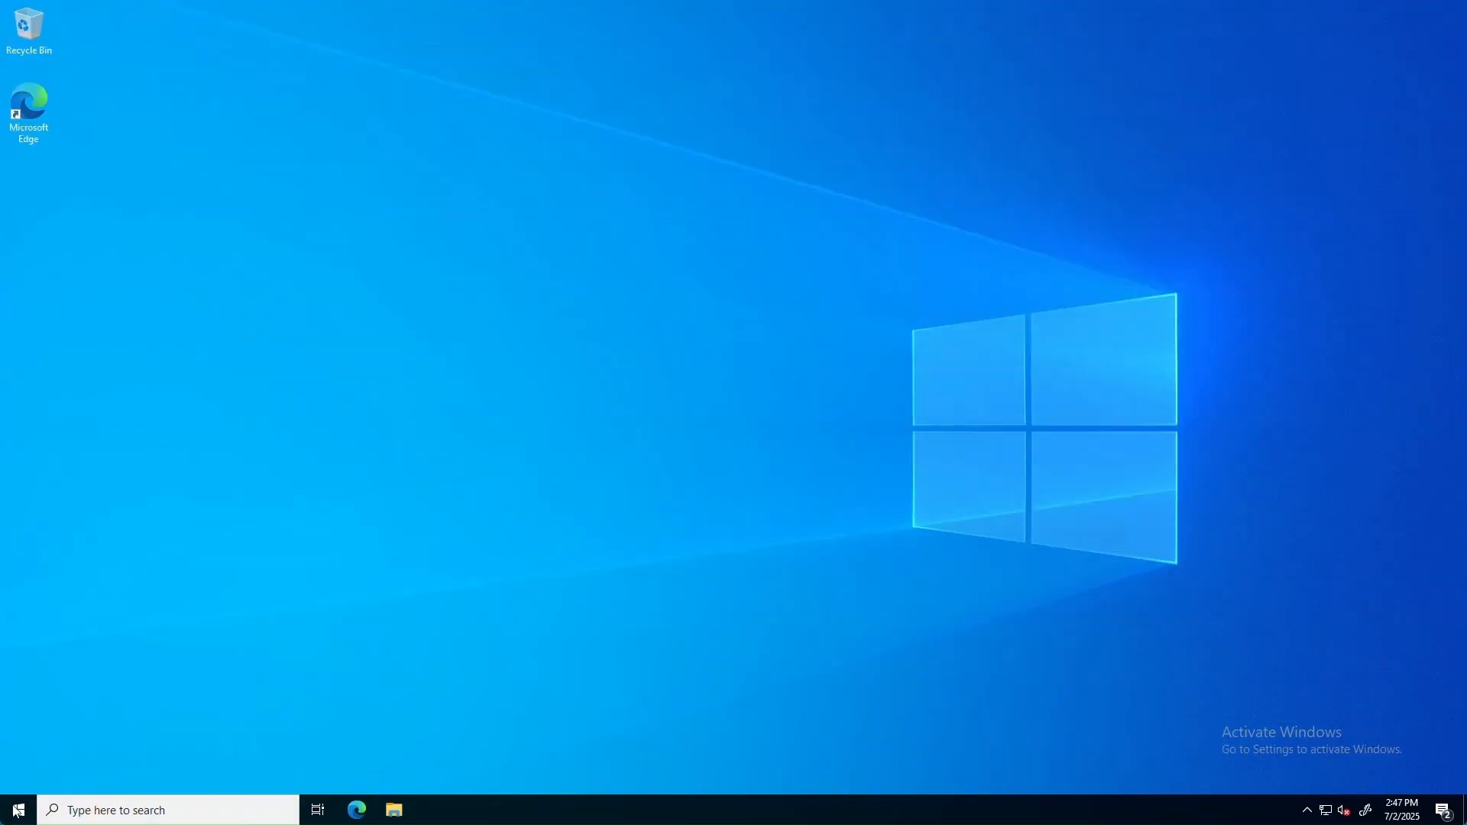
# Open the local computer certificates console (certlm.msc) and start a certificate import into Trusted Root Certification Authorities.
pyautogui.rightClick(18, 809)
pyautogui.click(73, 732)
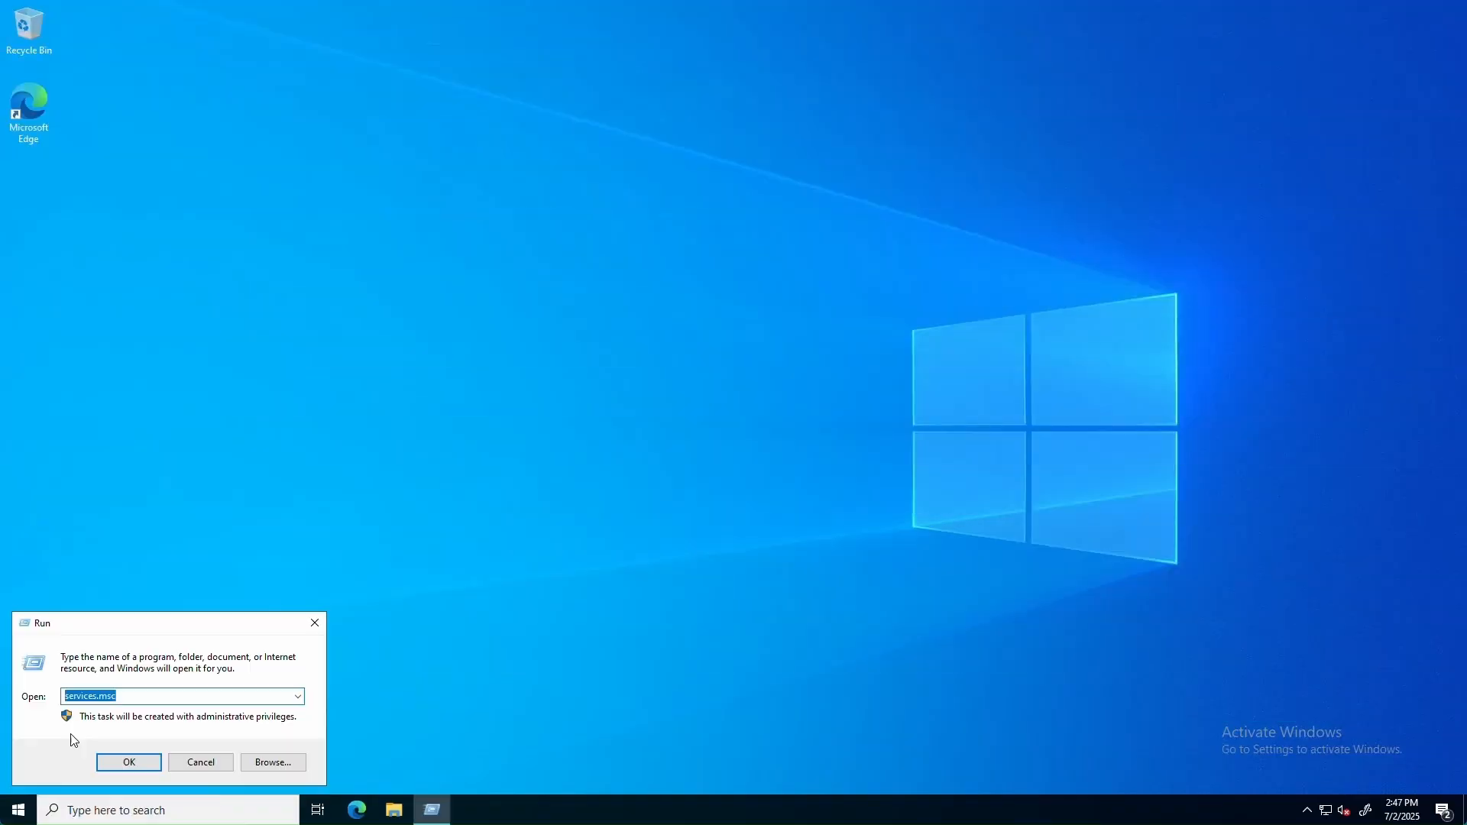
pyautogui.write('certlm.ms')
pyautogui.press('Return')
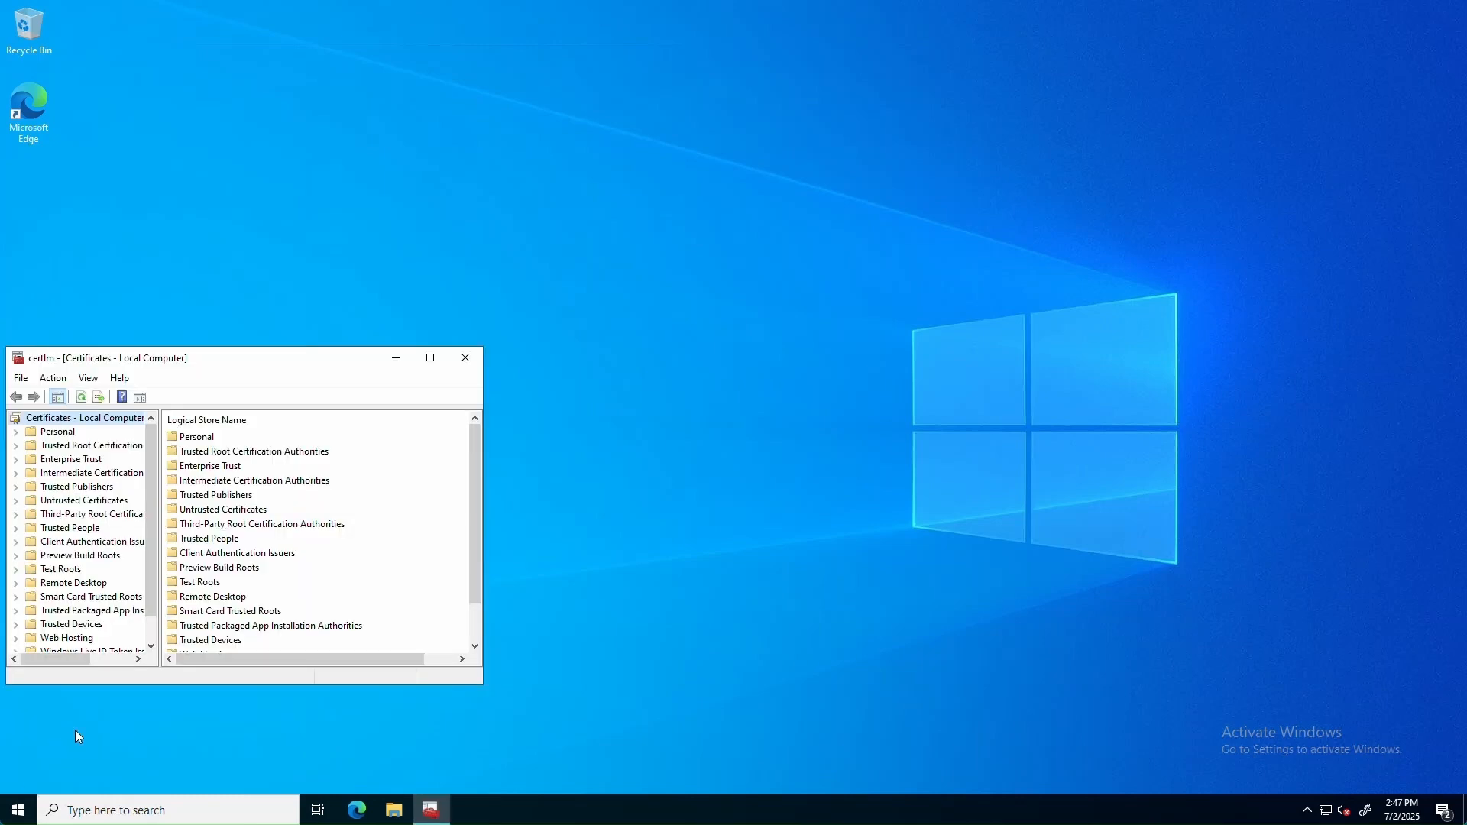
pyautogui.click(16, 445)
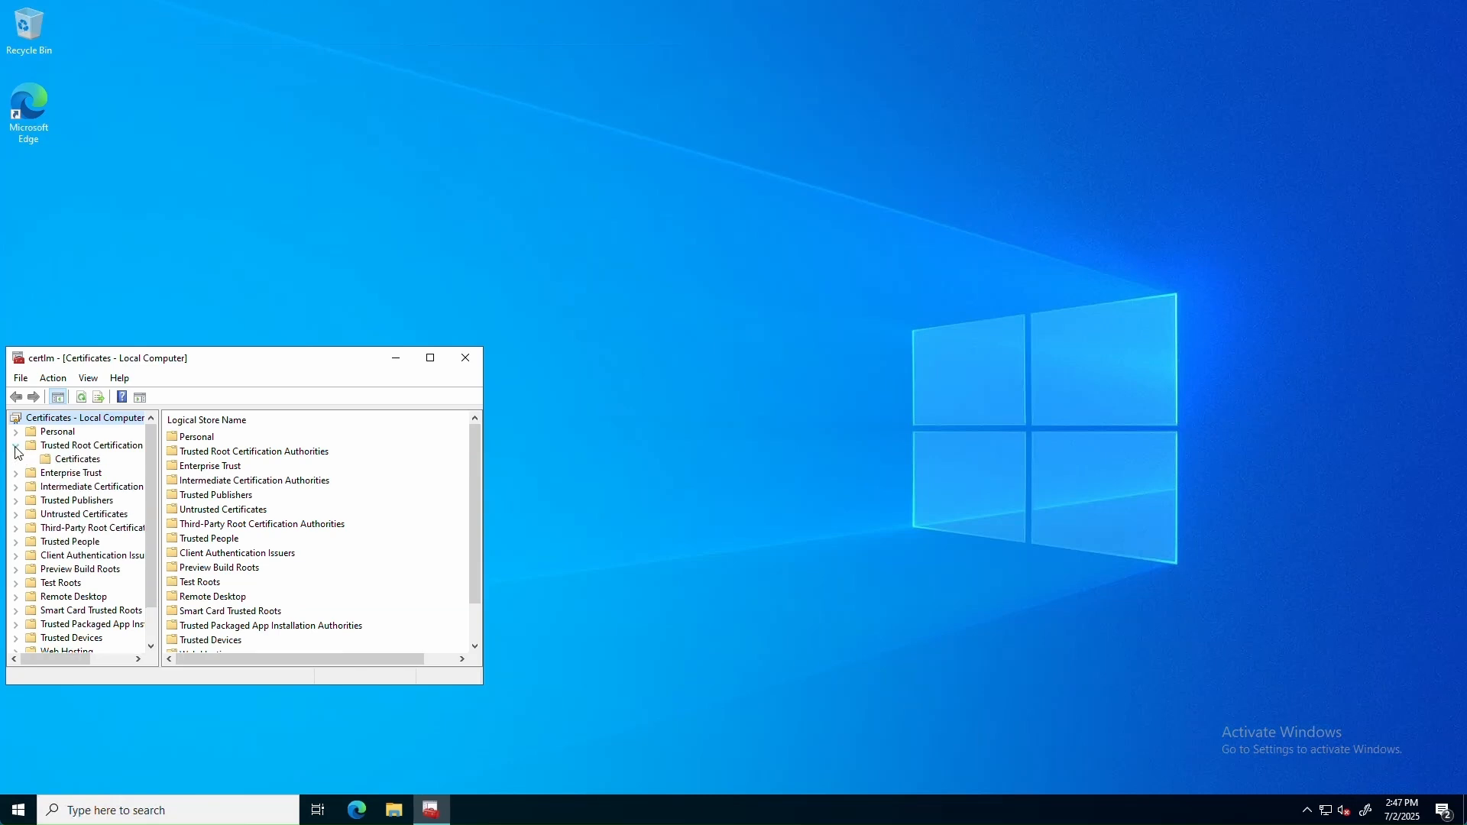
pyautogui.rightClick(77, 461)
pyautogui.moveTo(117, 475)
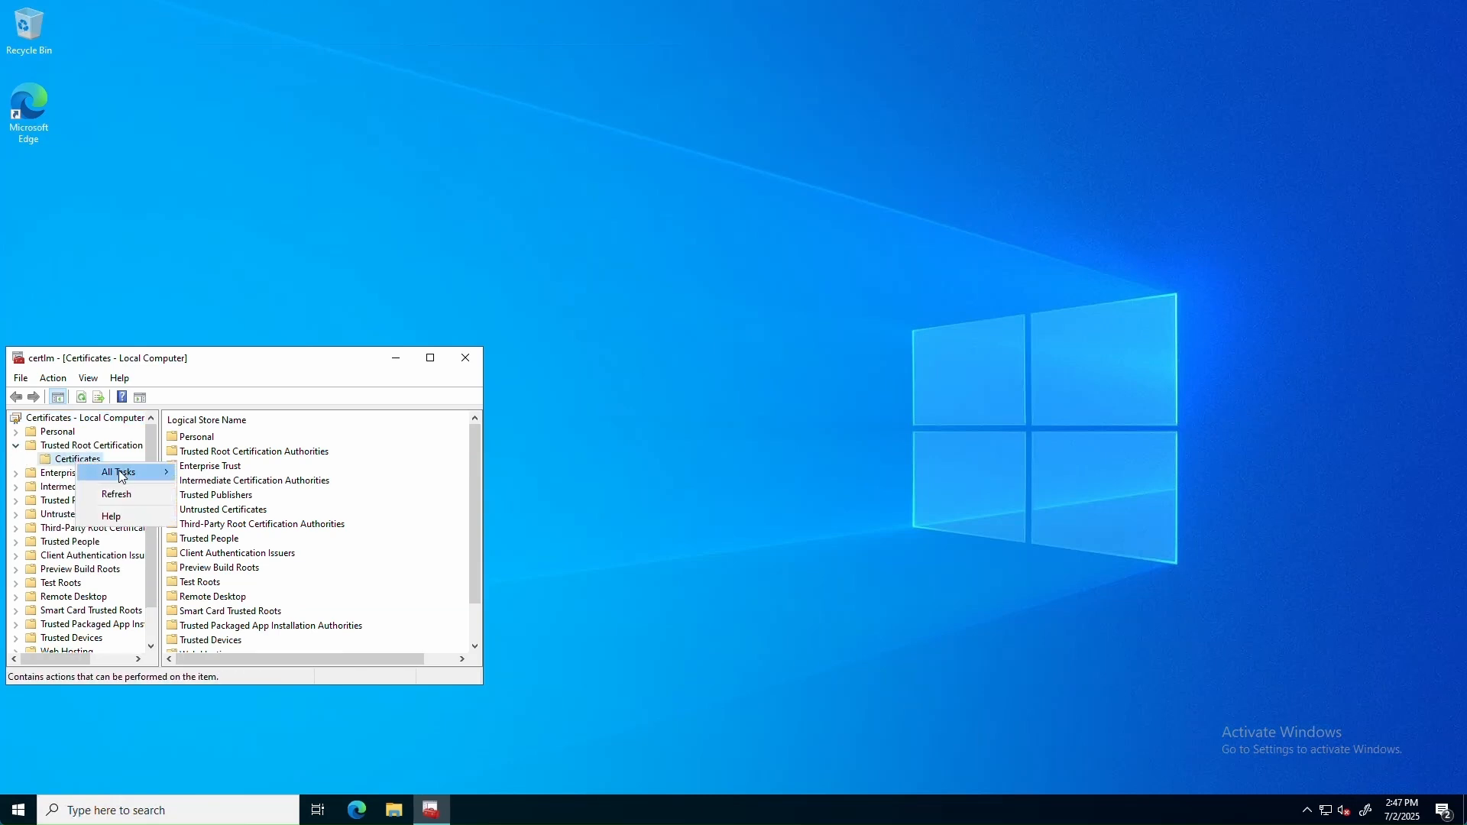
pyautogui.click(220, 479)
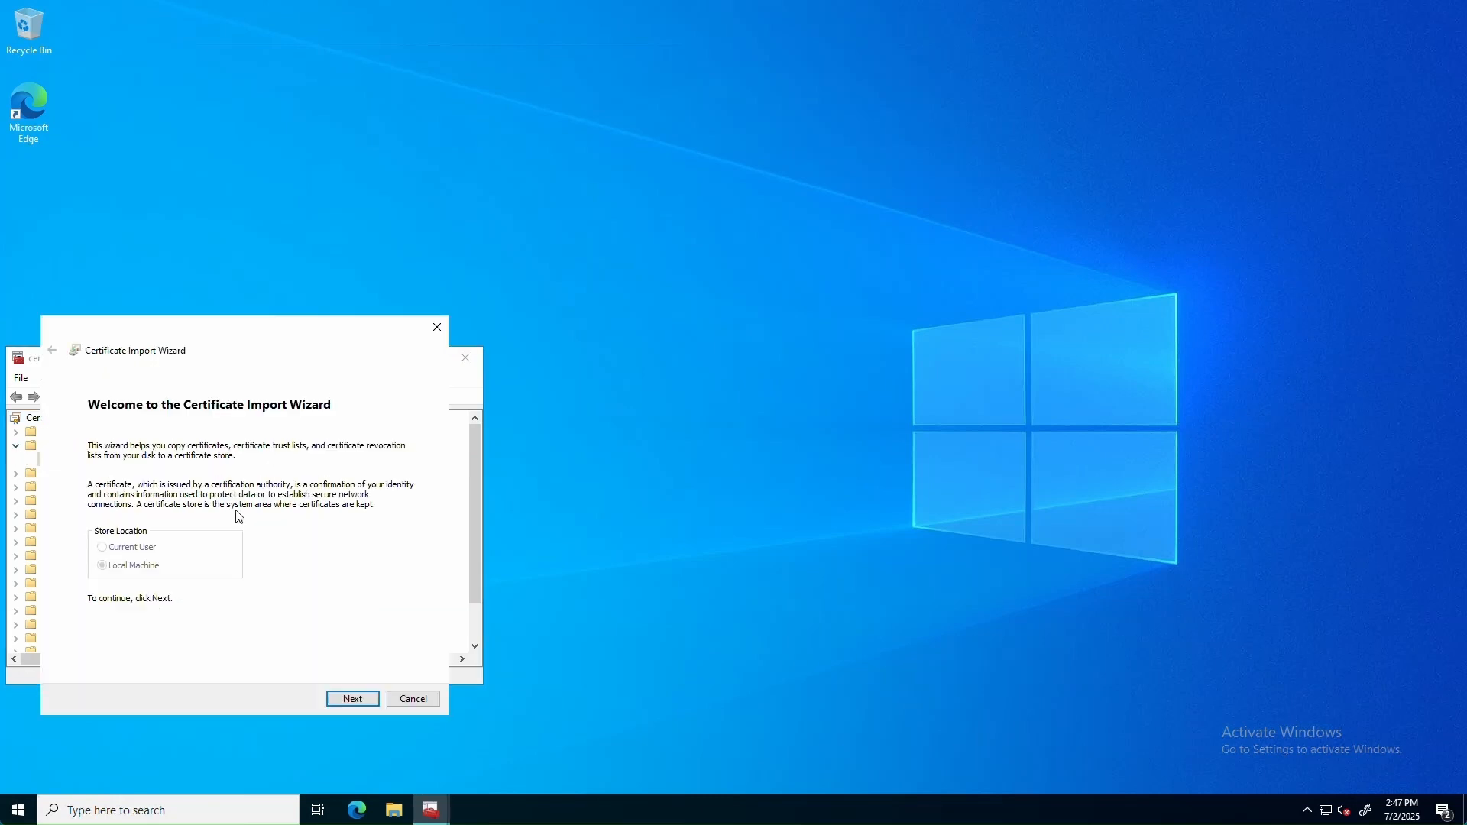
pyautogui.click(369, 700)
# Import C:\Program Files\2Pint Software\2PXE\x64\ca.crt into the Trusted Root Certification Authorities store.
pyautogui.click(389, 477)
pyautogui.click(160, 539)
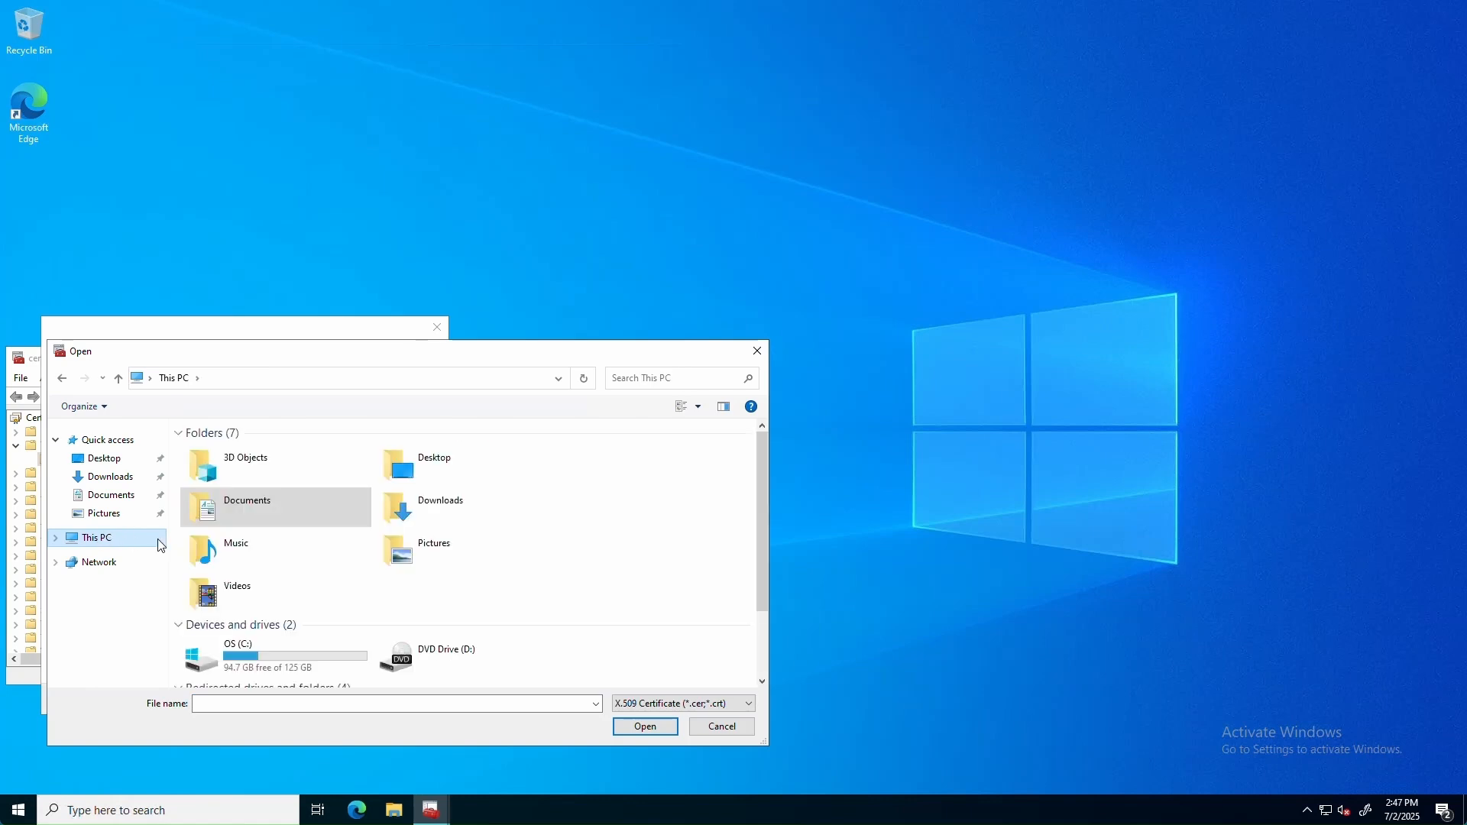
pyautogui.doubleClick(269, 654)
pyautogui.doubleClick(233, 484)
pyautogui.doubleClick(239, 452)
pyautogui.doubleClick(236, 453)
pyautogui.doubleClick(217, 490)
pyautogui.click(201, 468)
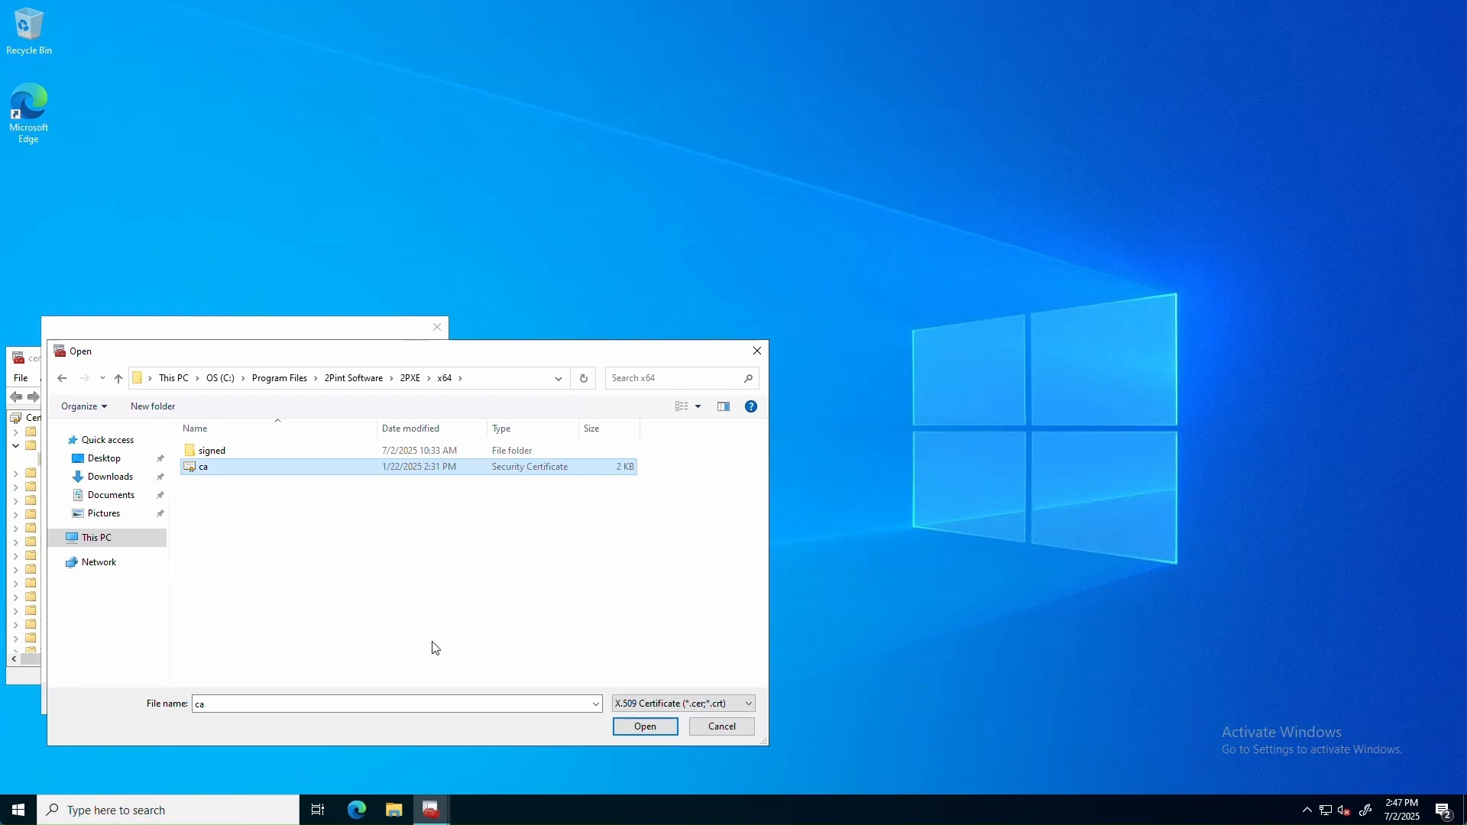
pyautogui.click(637, 727)
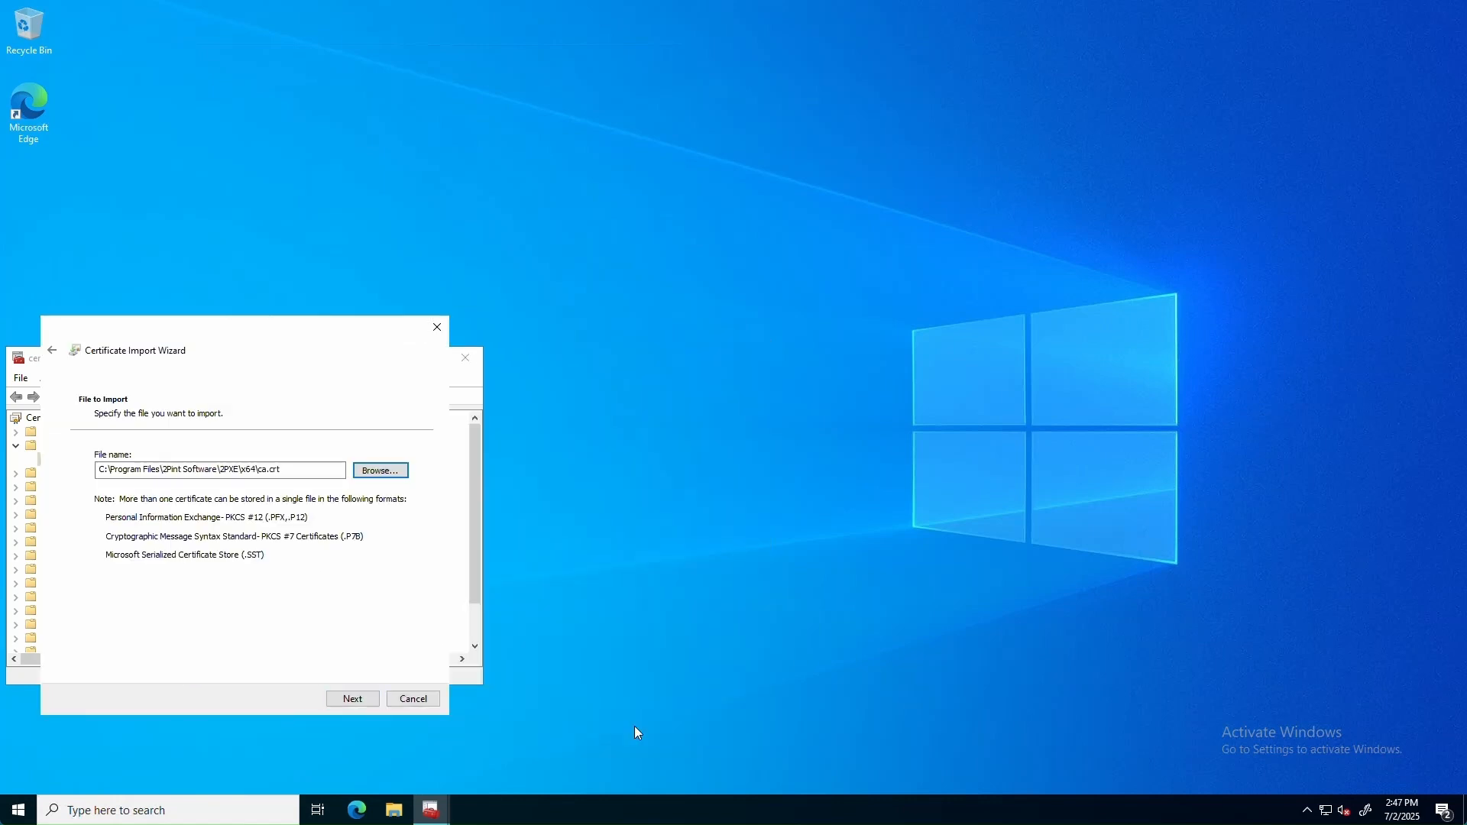
pyautogui.click(352, 700)
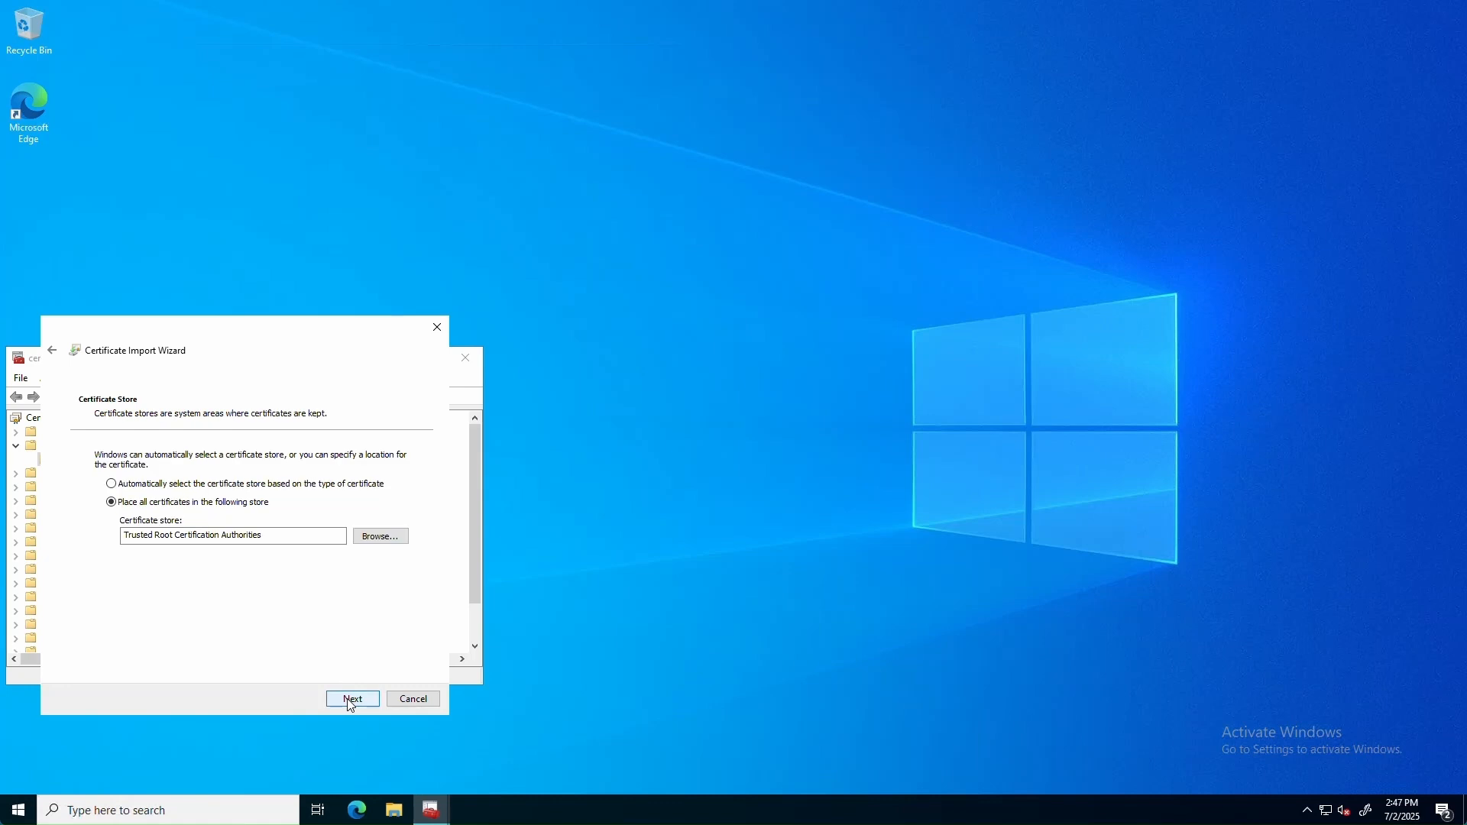
pyautogui.click(352, 700)
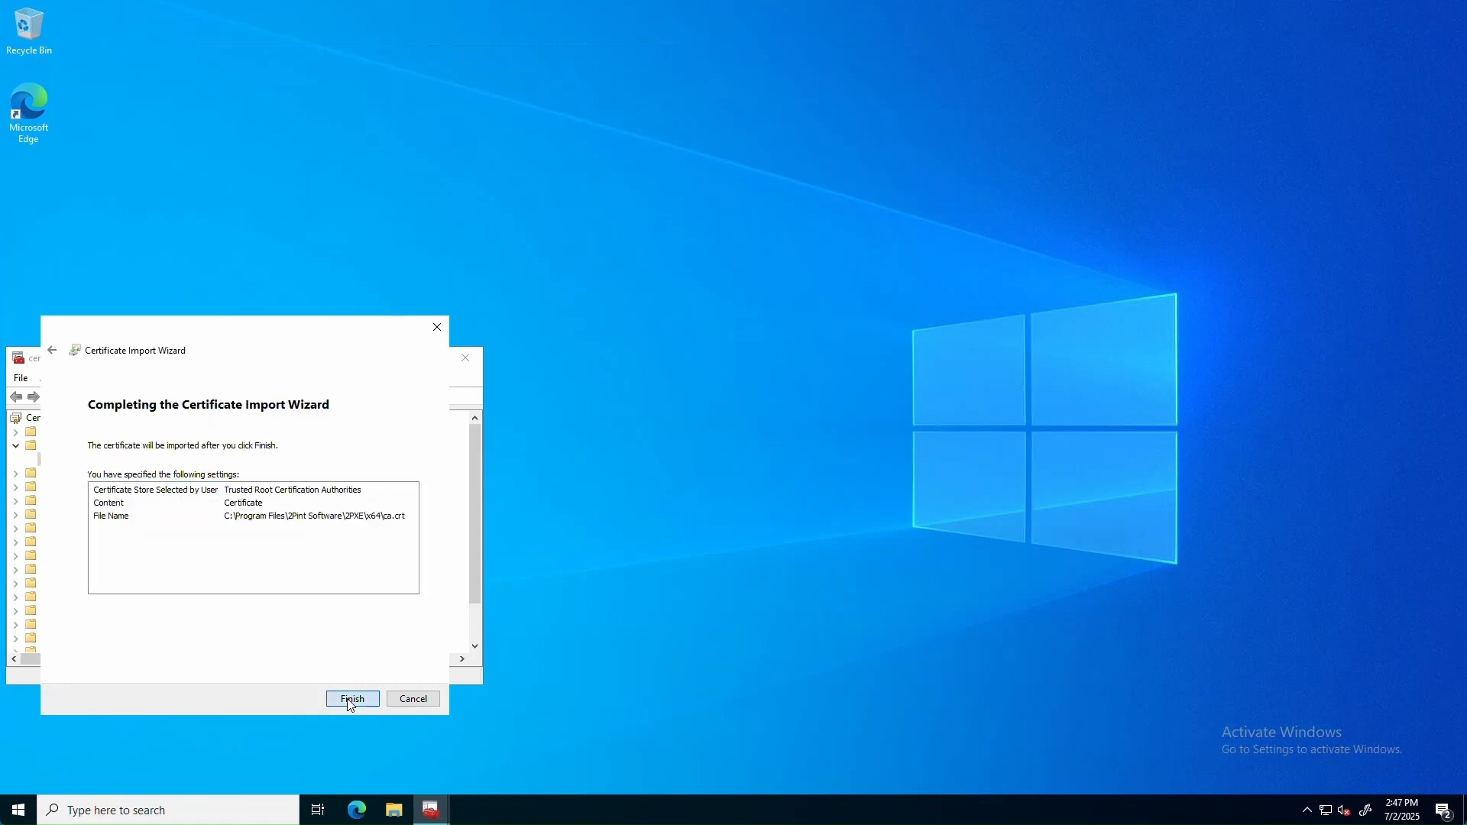
pyautogui.click(350, 701)
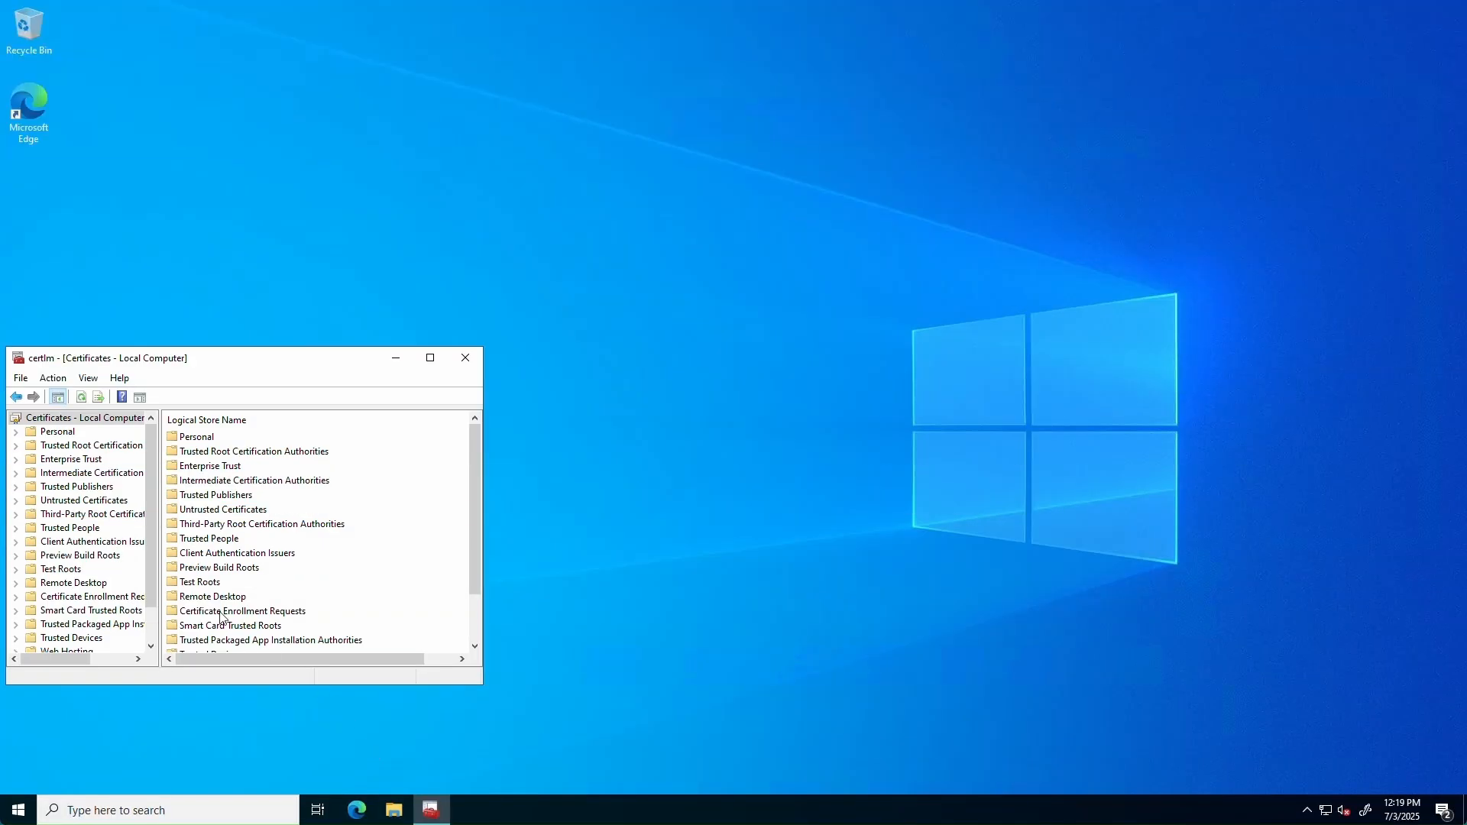
# Examine the Subject Alternative Name in the details of the ipxe02 certificate in the Personal store.
pyautogui.click(16, 432)
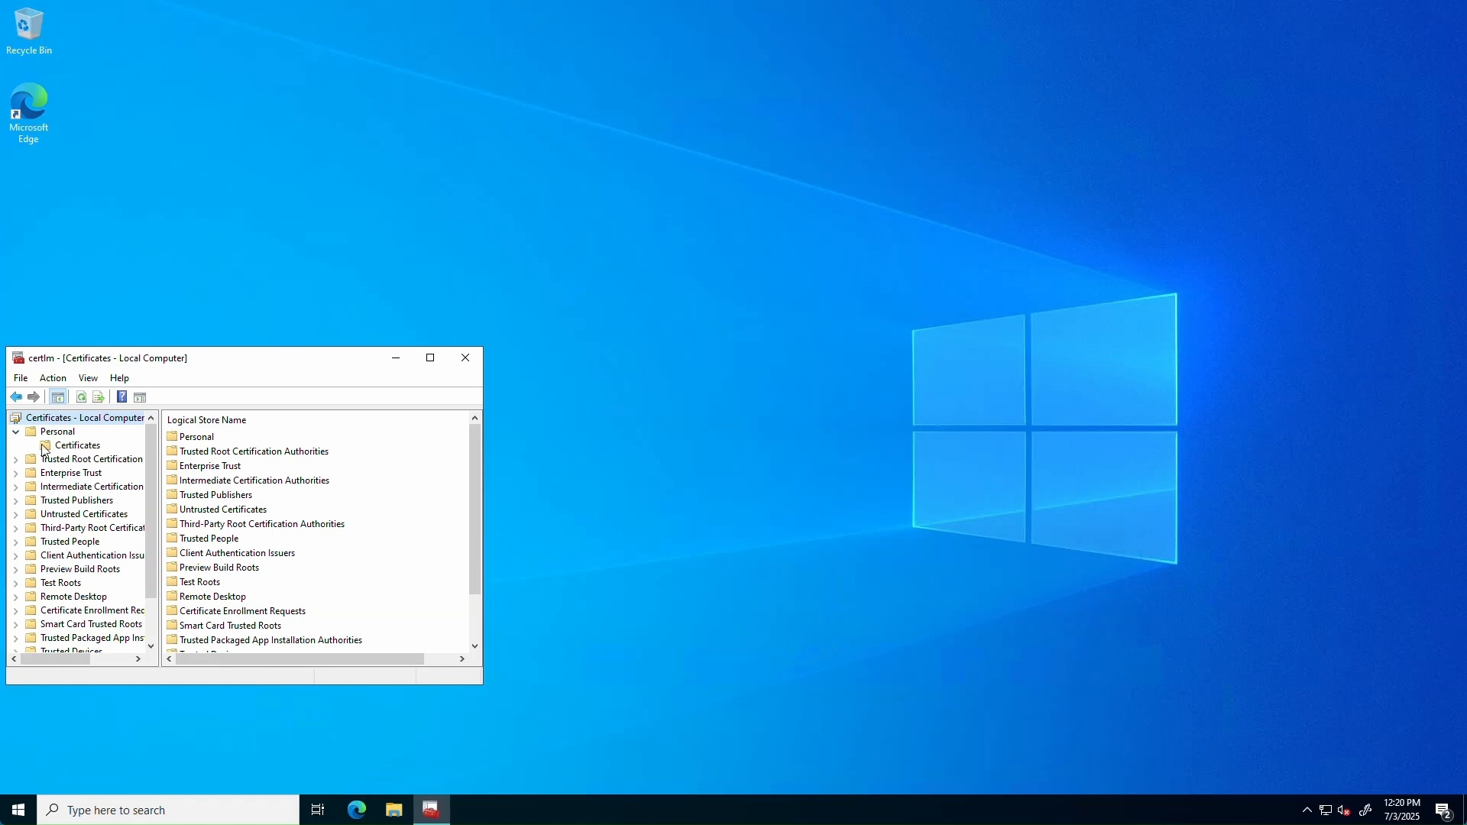
pyautogui.click(69, 445)
pyautogui.doubleClick(201, 439)
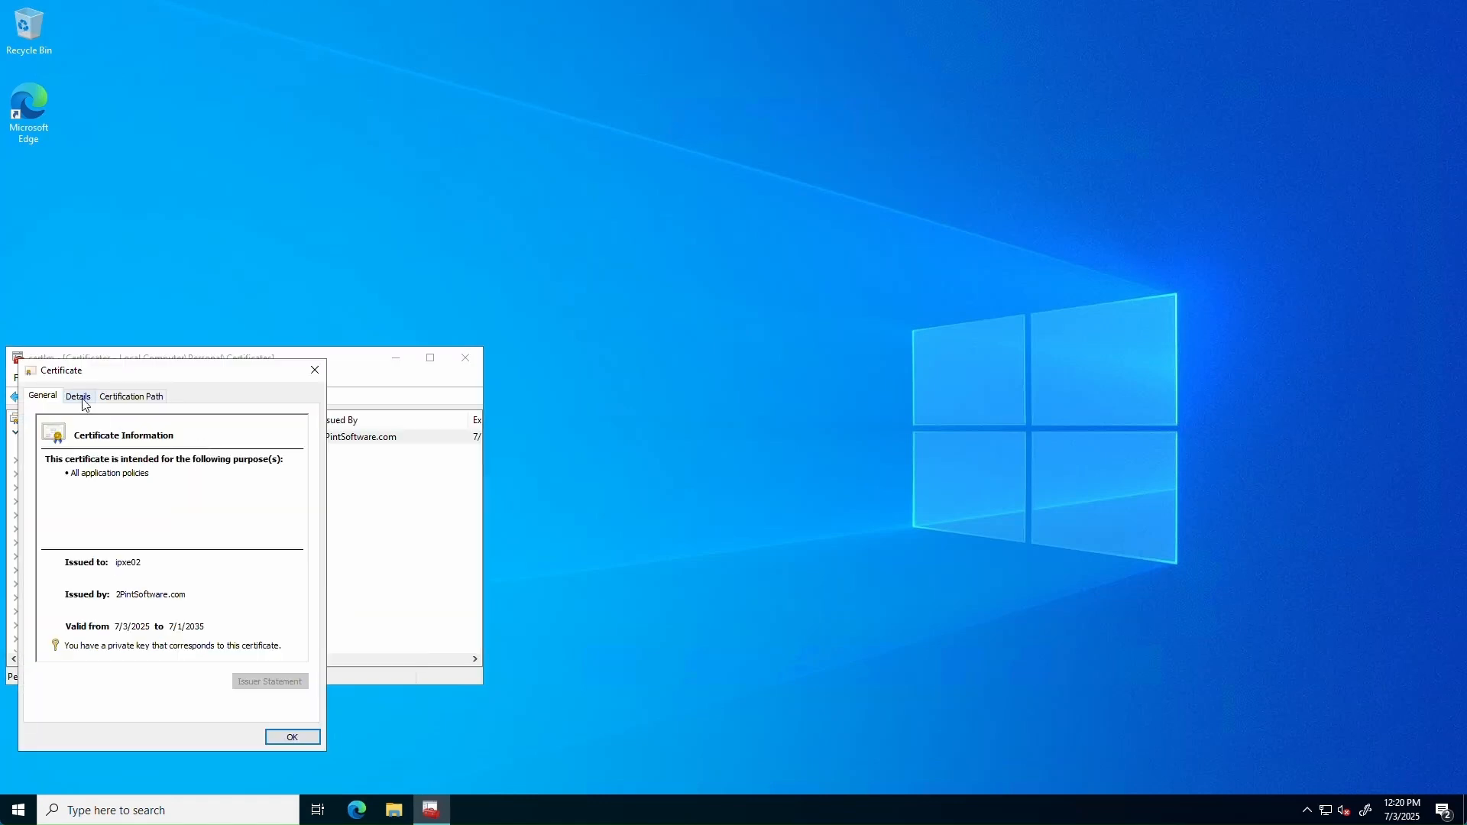
pyautogui.click(81, 397)
pyautogui.moveTo(301, 479); pyautogui.dragTo(308, 538)
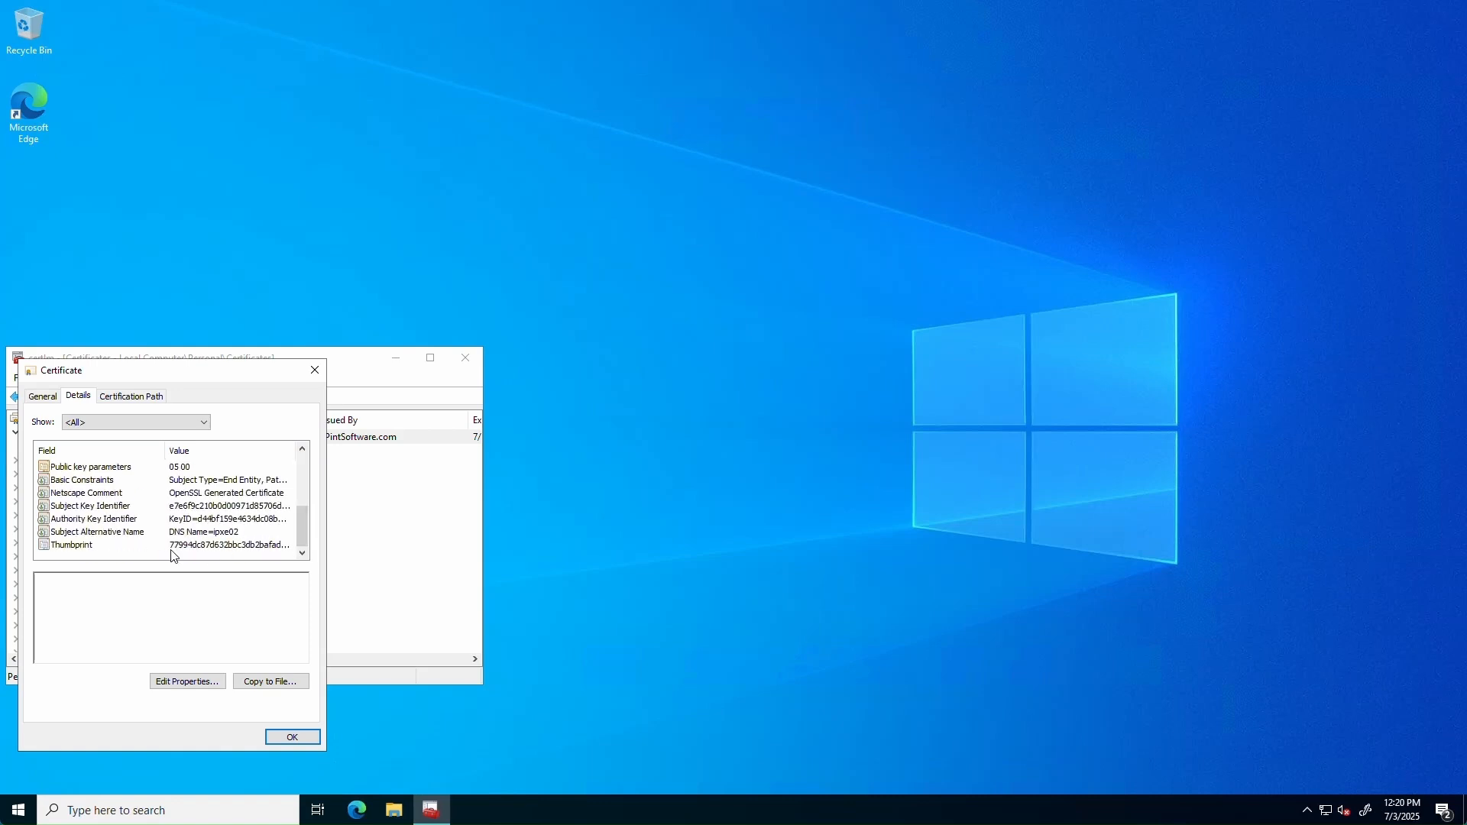
pyautogui.click(135, 537)
pyautogui.moveTo(111, 579); pyautogui.dragTo(26, 576)
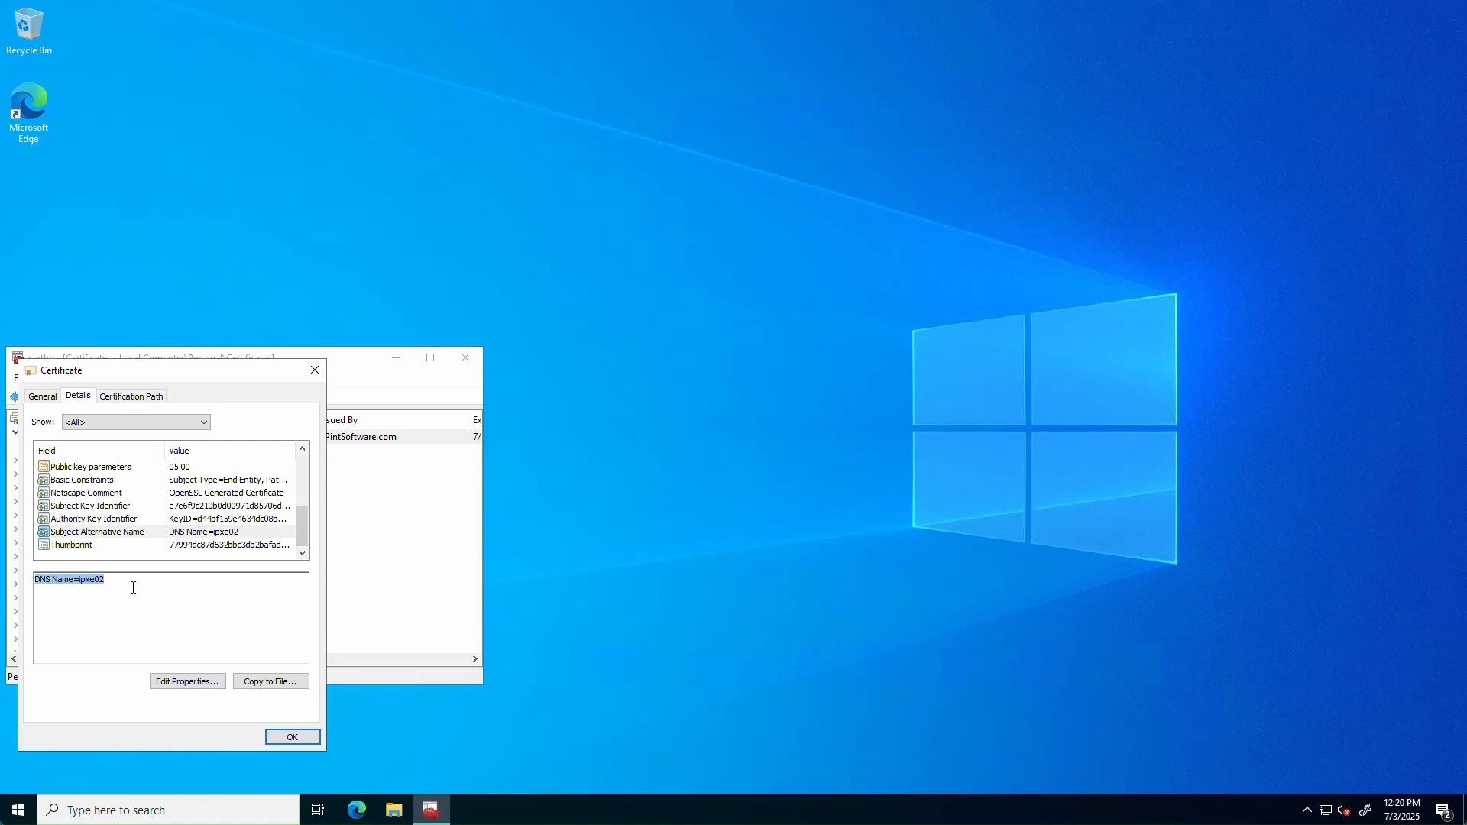
pyautogui.click(296, 739)
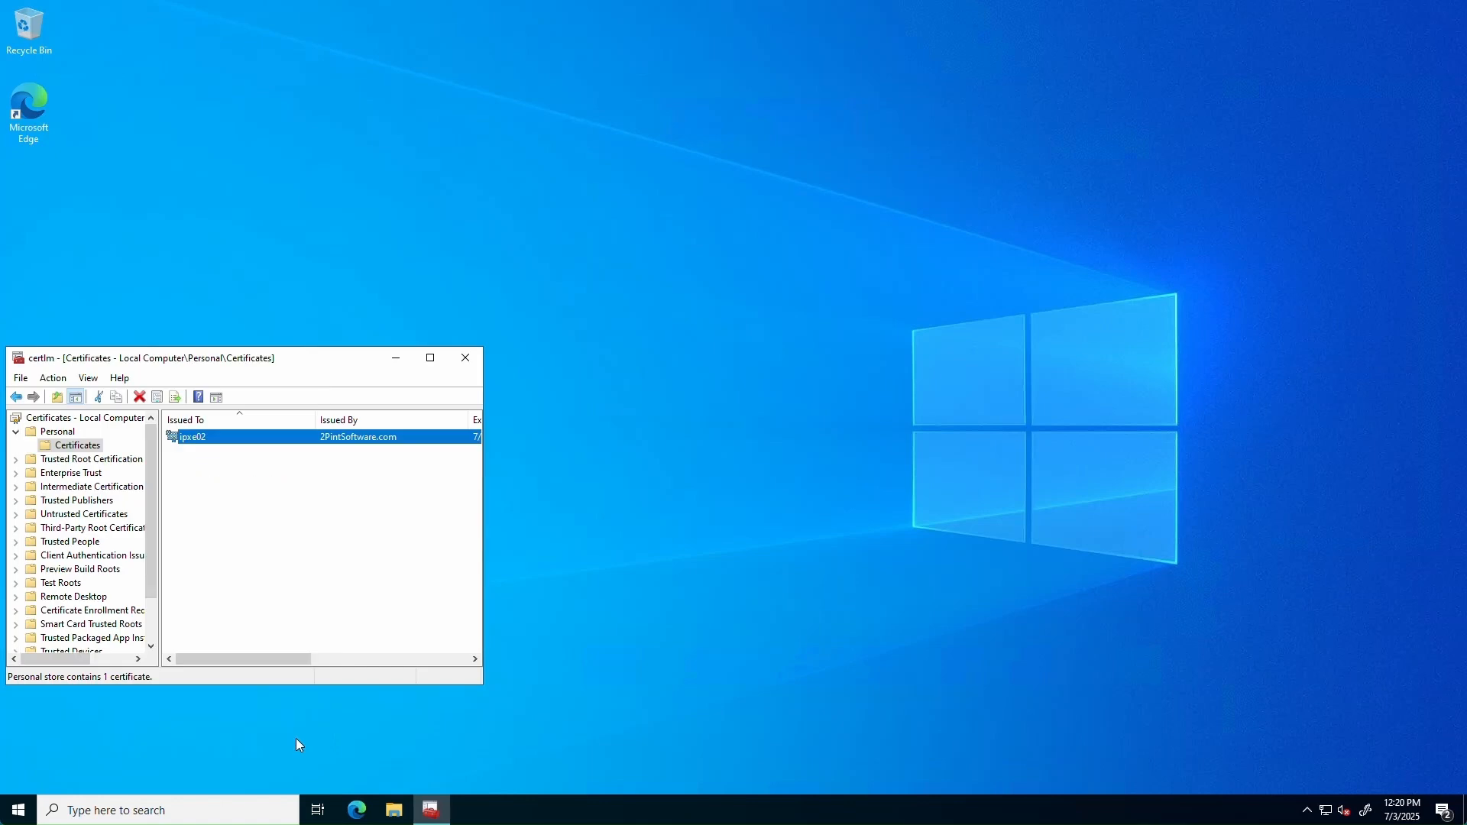
# Delete the ipxe02 certificate issued by 2PintSoftware.com from the Personal certificate store.
pyautogui.click(139, 400)
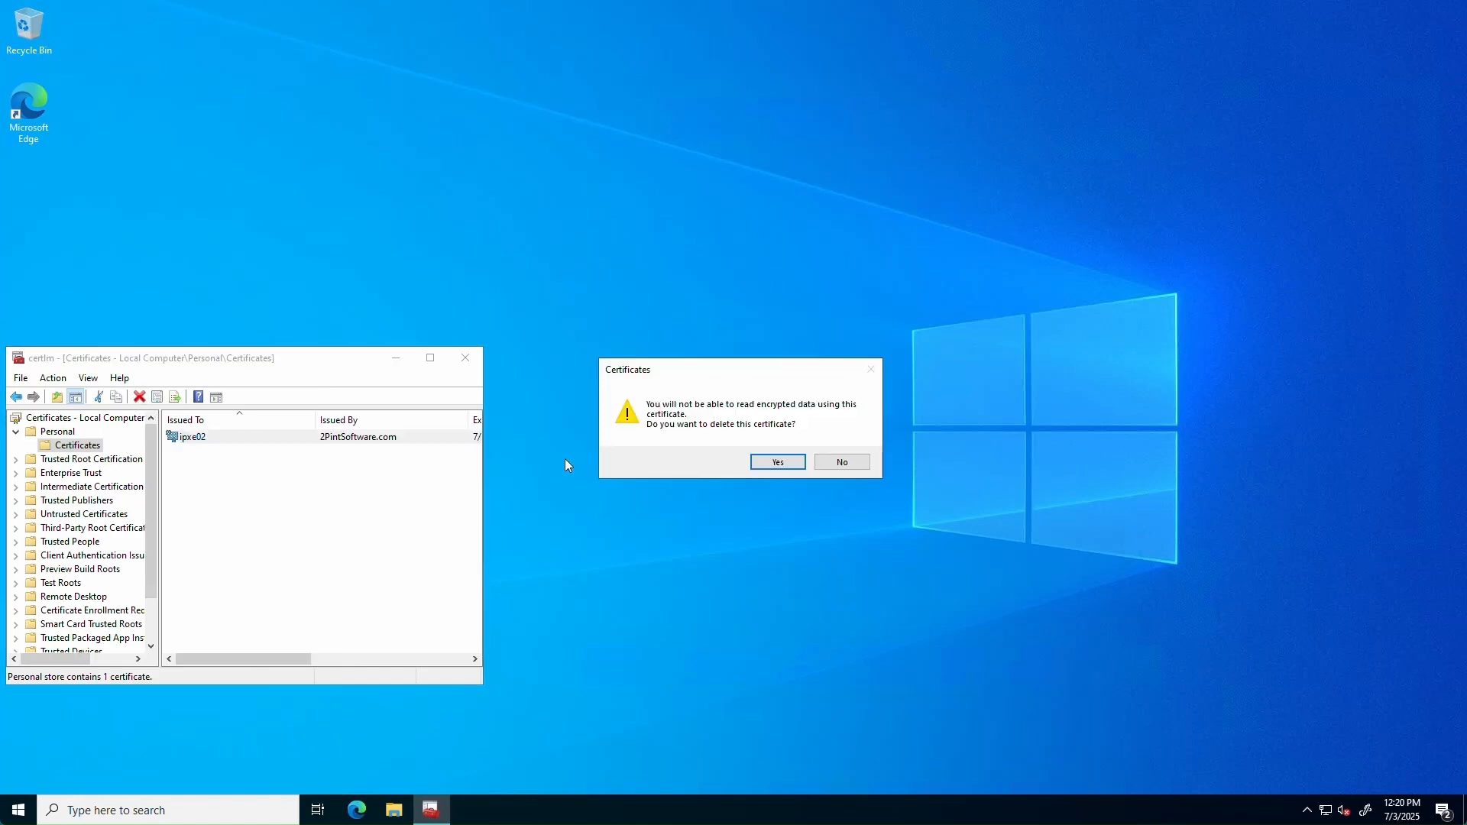
pyautogui.click(776, 464)
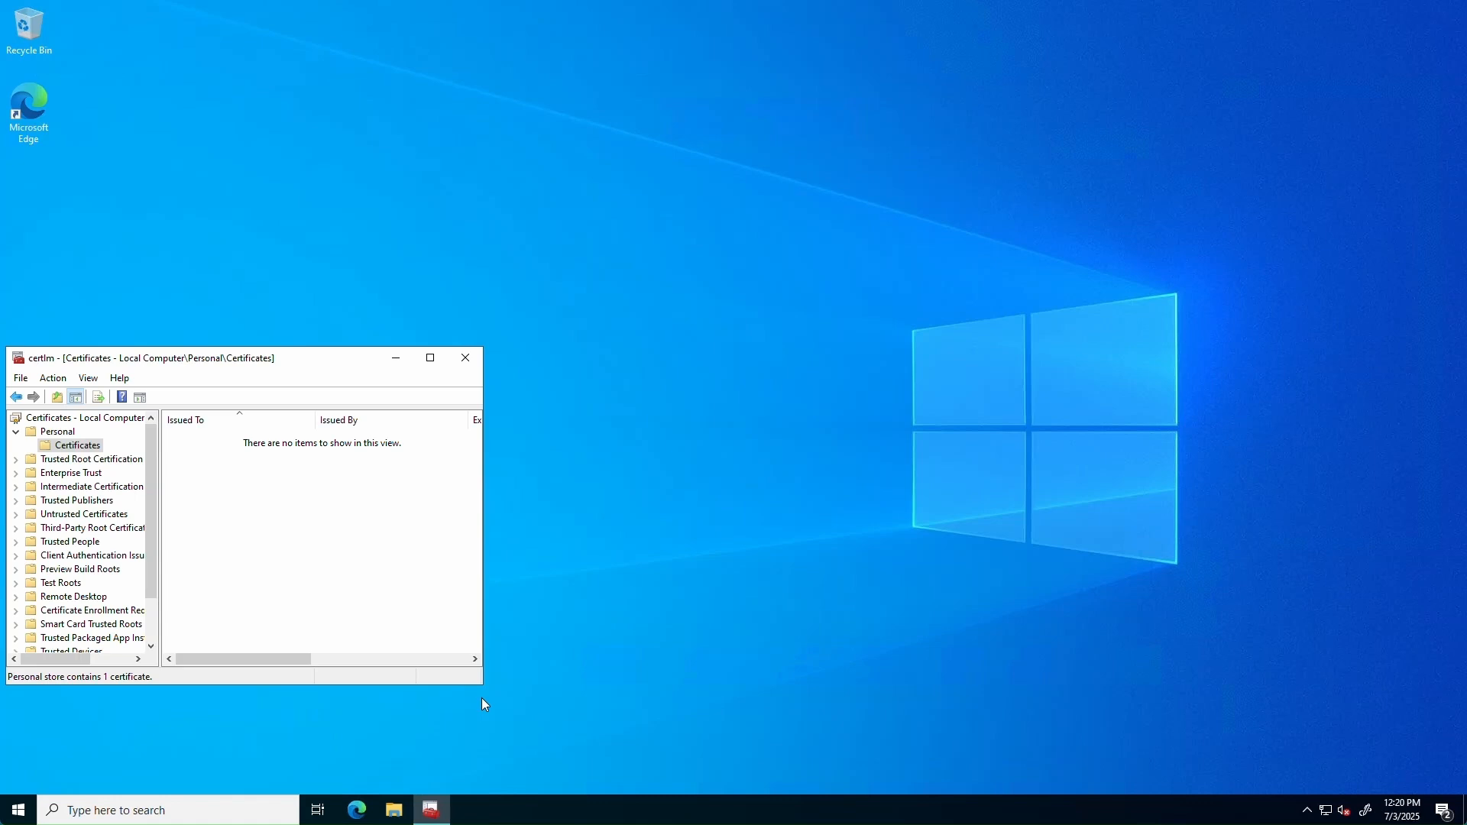
# Permanently delete all four IPXE02 certificate files from C:\ProgramData\2Pint Software\2PXE\Certificates.
pyautogui.click(395, 811)
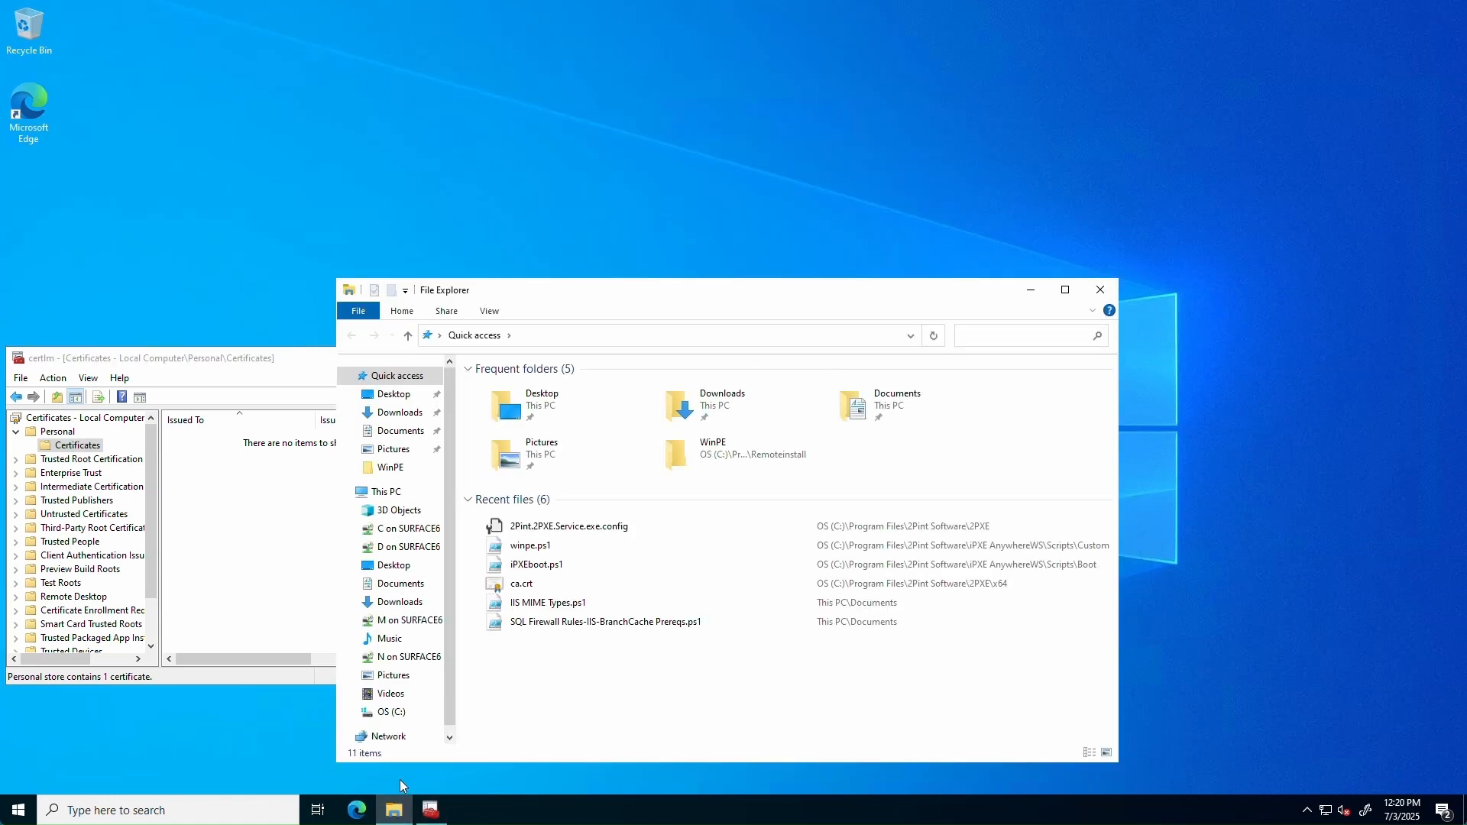
pyautogui.click(401, 711)
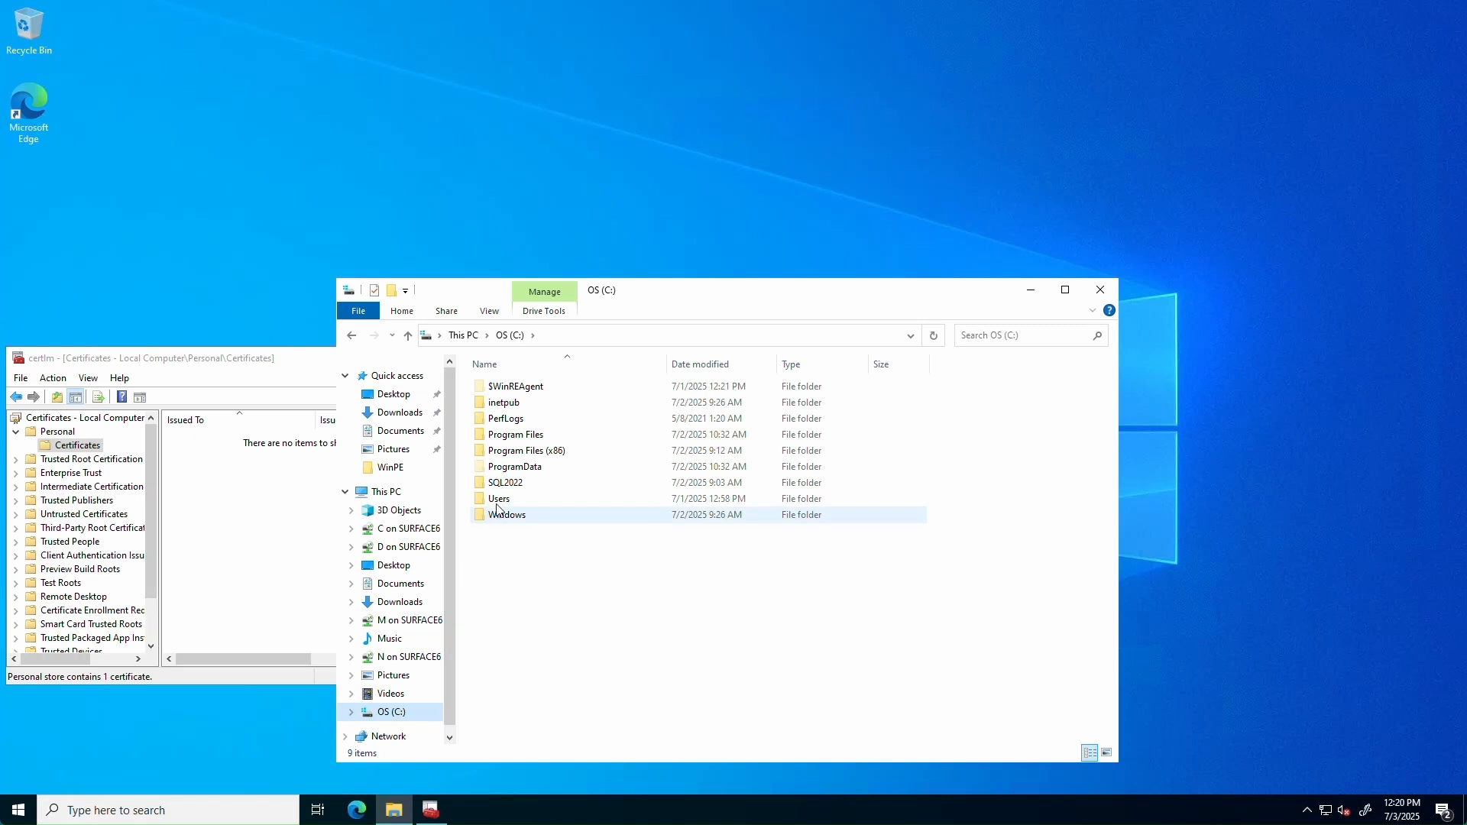
pyautogui.doubleClick(520, 468)
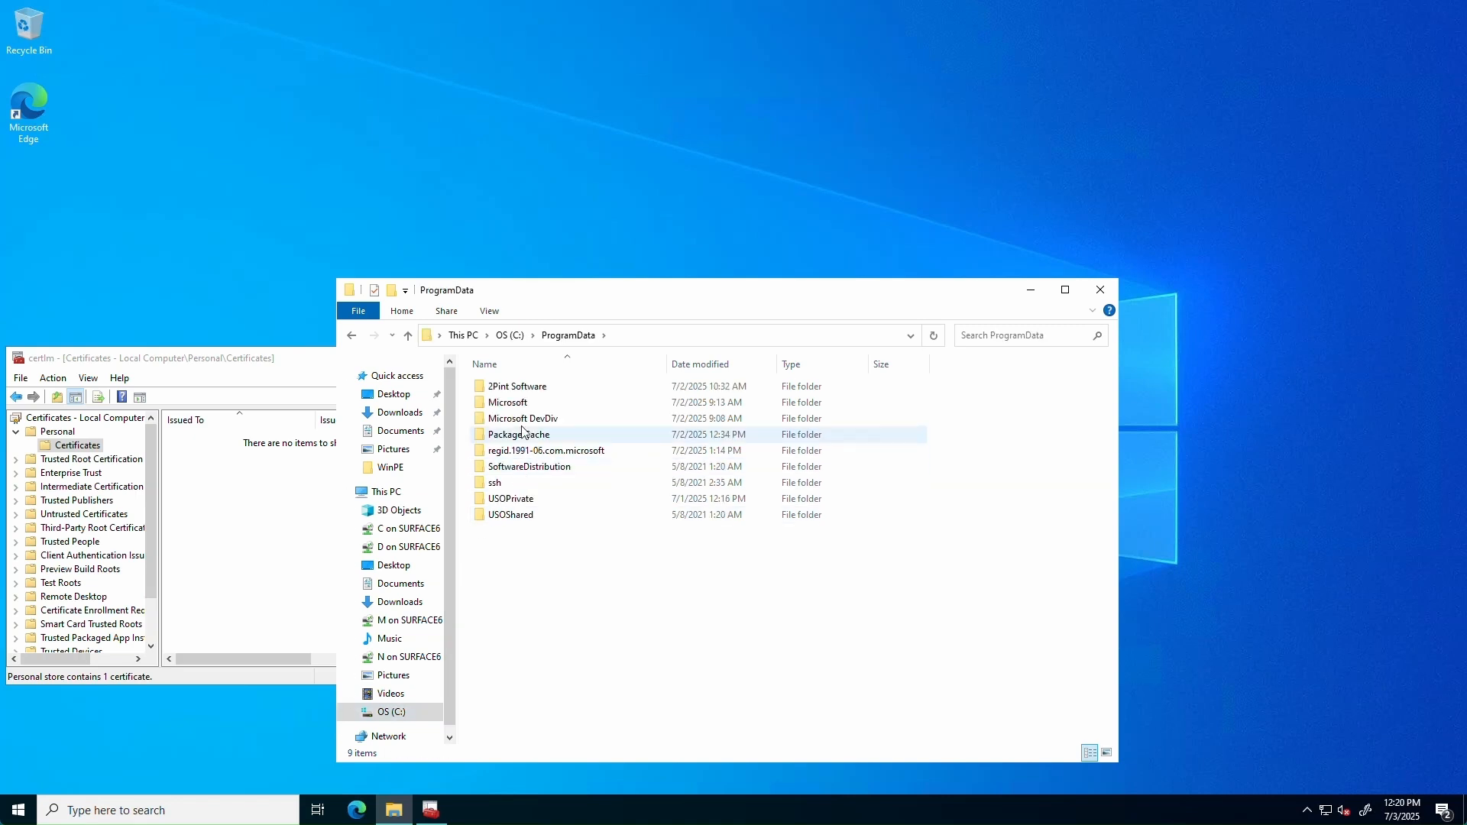
pyautogui.doubleClick(525, 390)
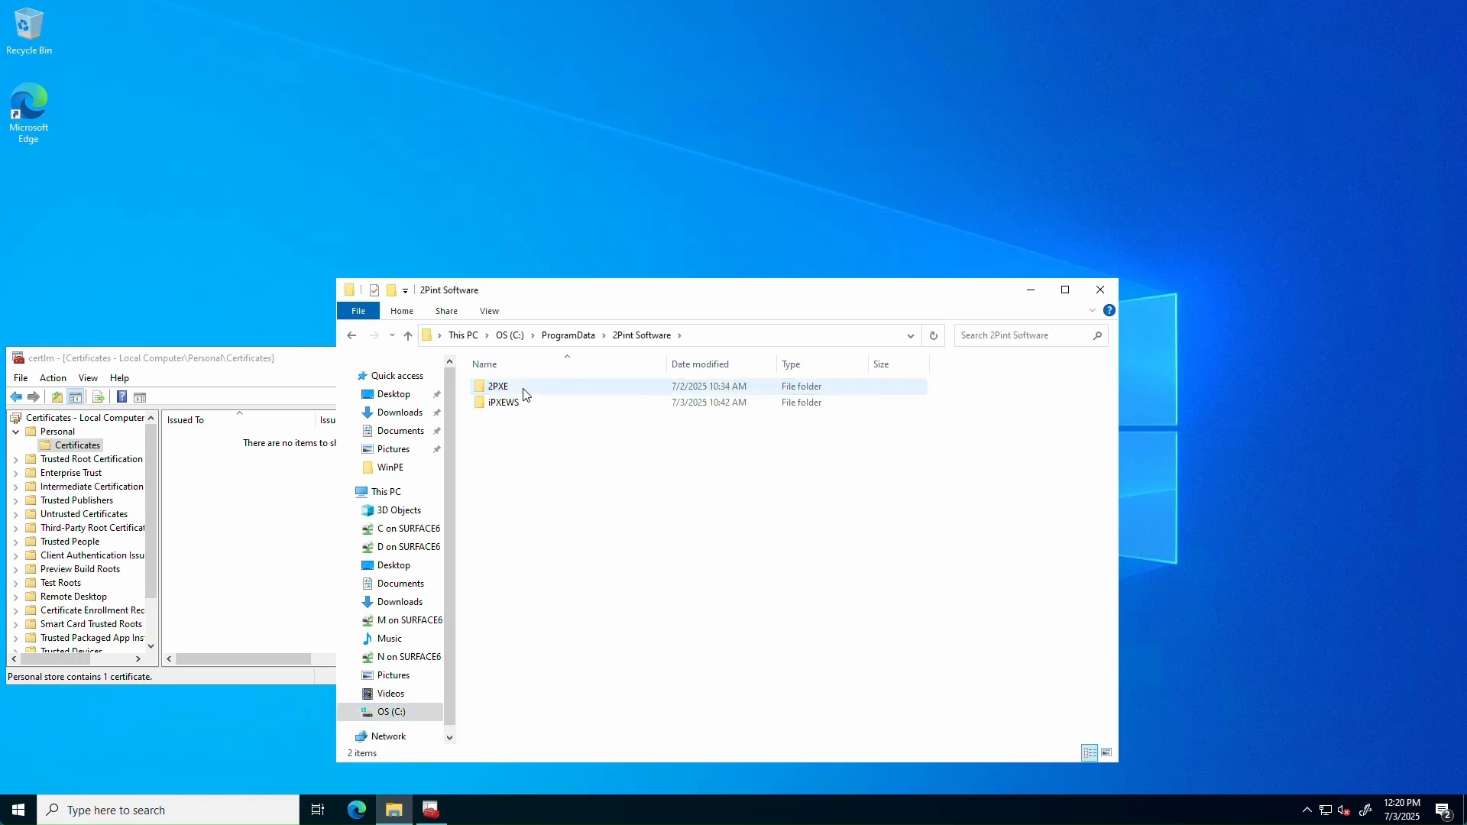
pyautogui.doubleClick(526, 391)
pyautogui.doubleClick(525, 391)
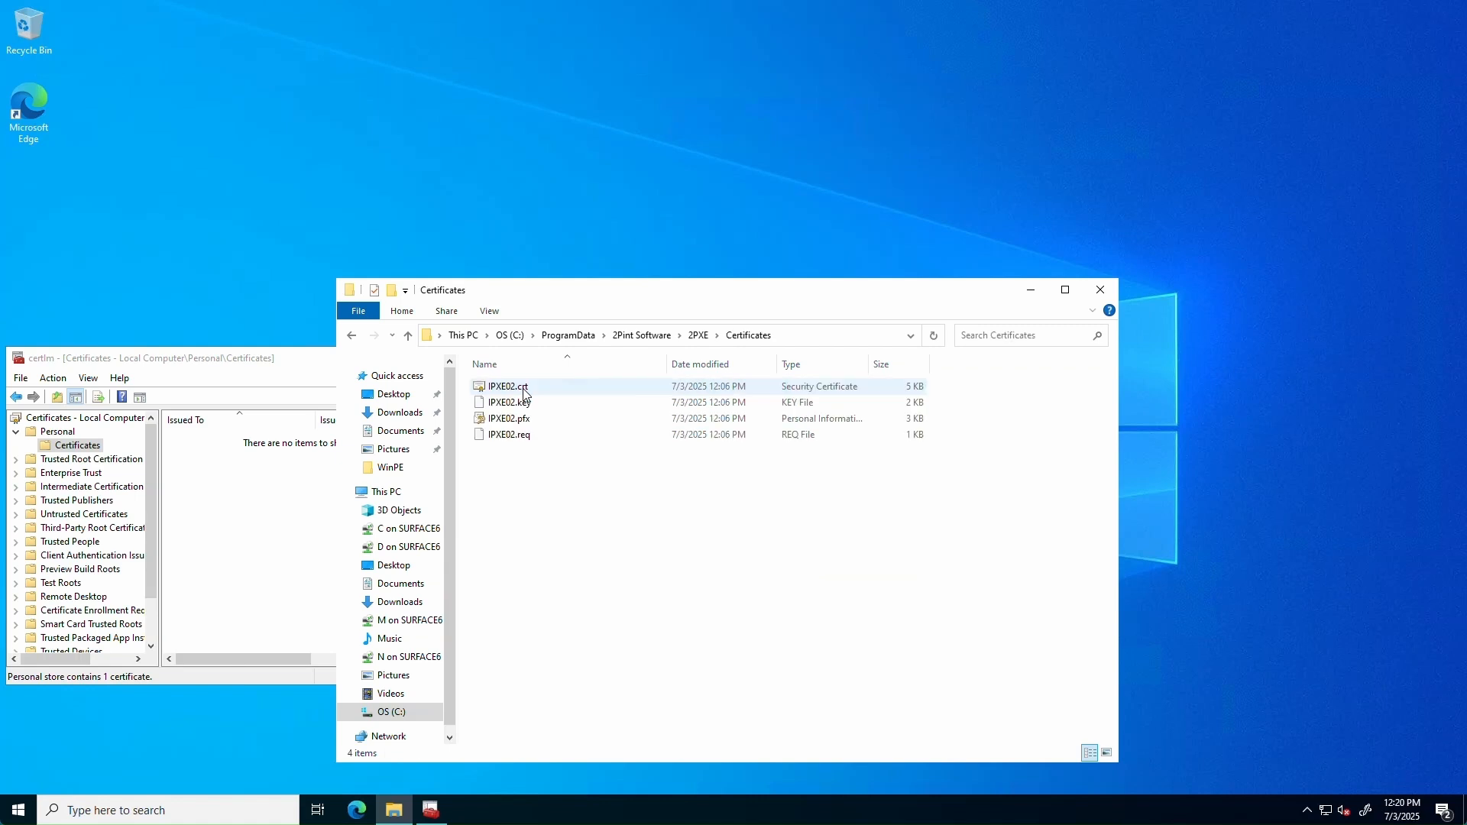
pyautogui.click(525, 394)
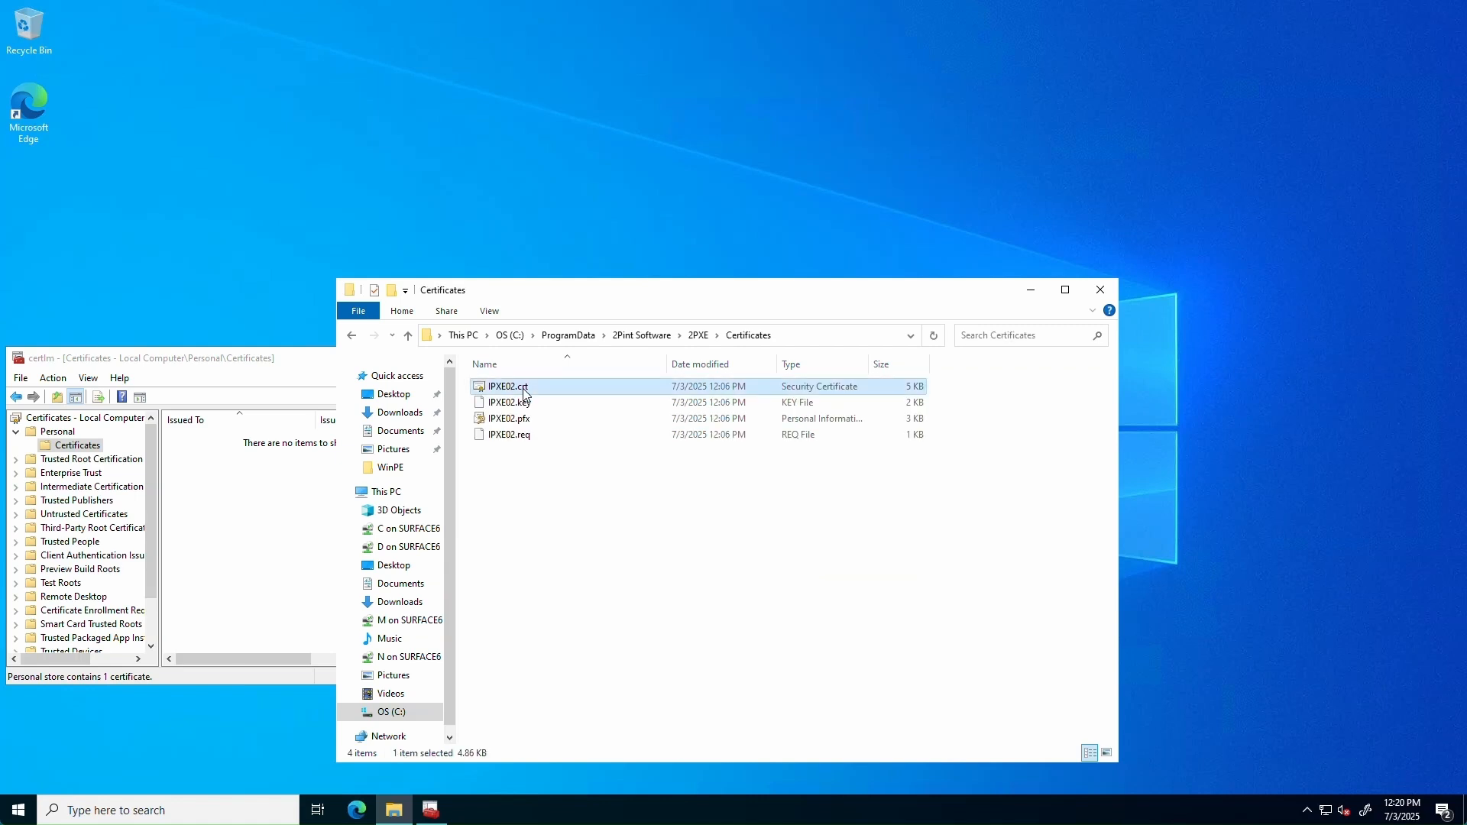
pyautogui.hotkey('ctrl', 'a')
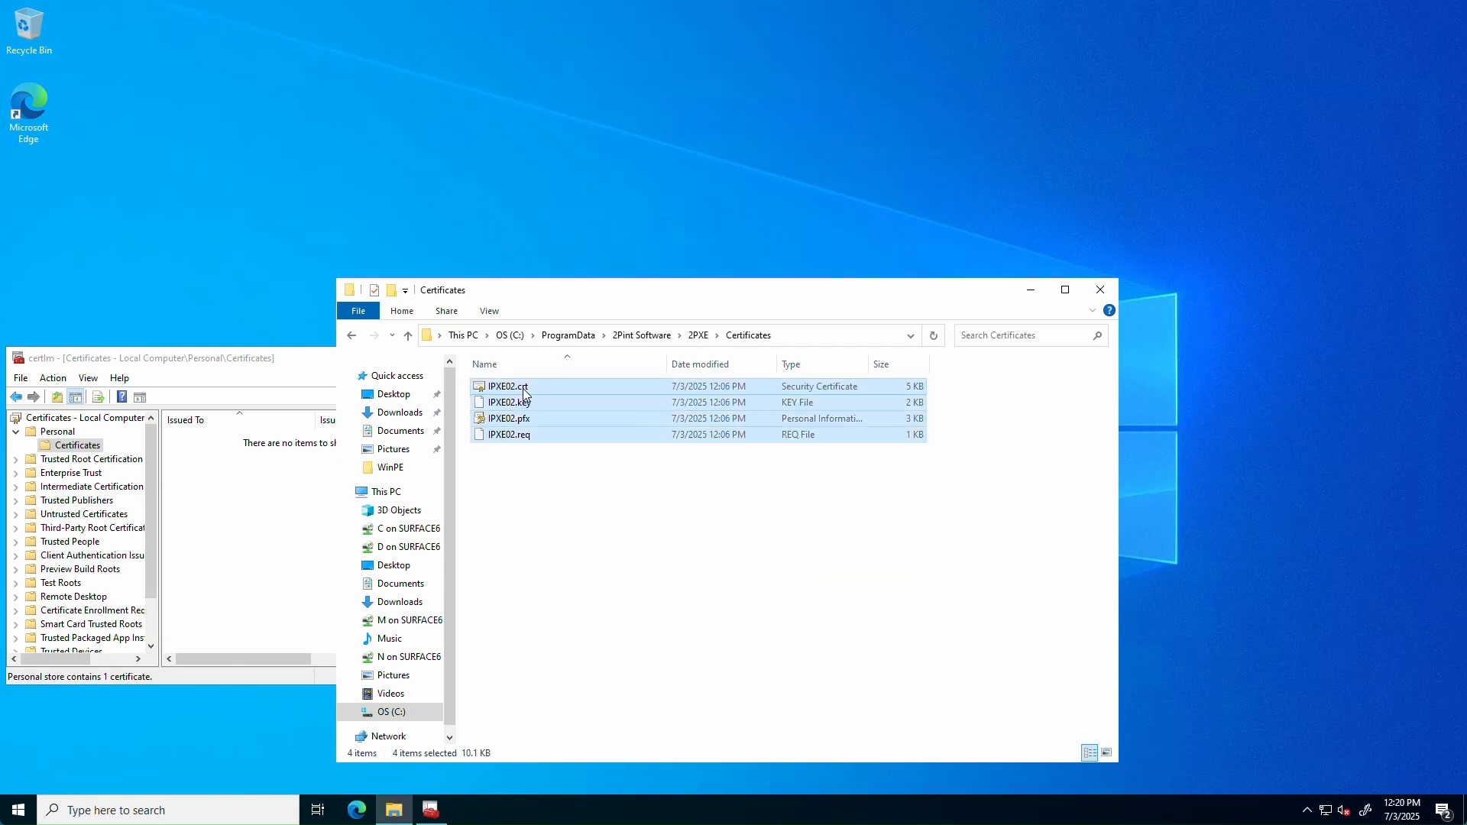
pyautogui.hotkey('shift', 'Delete')
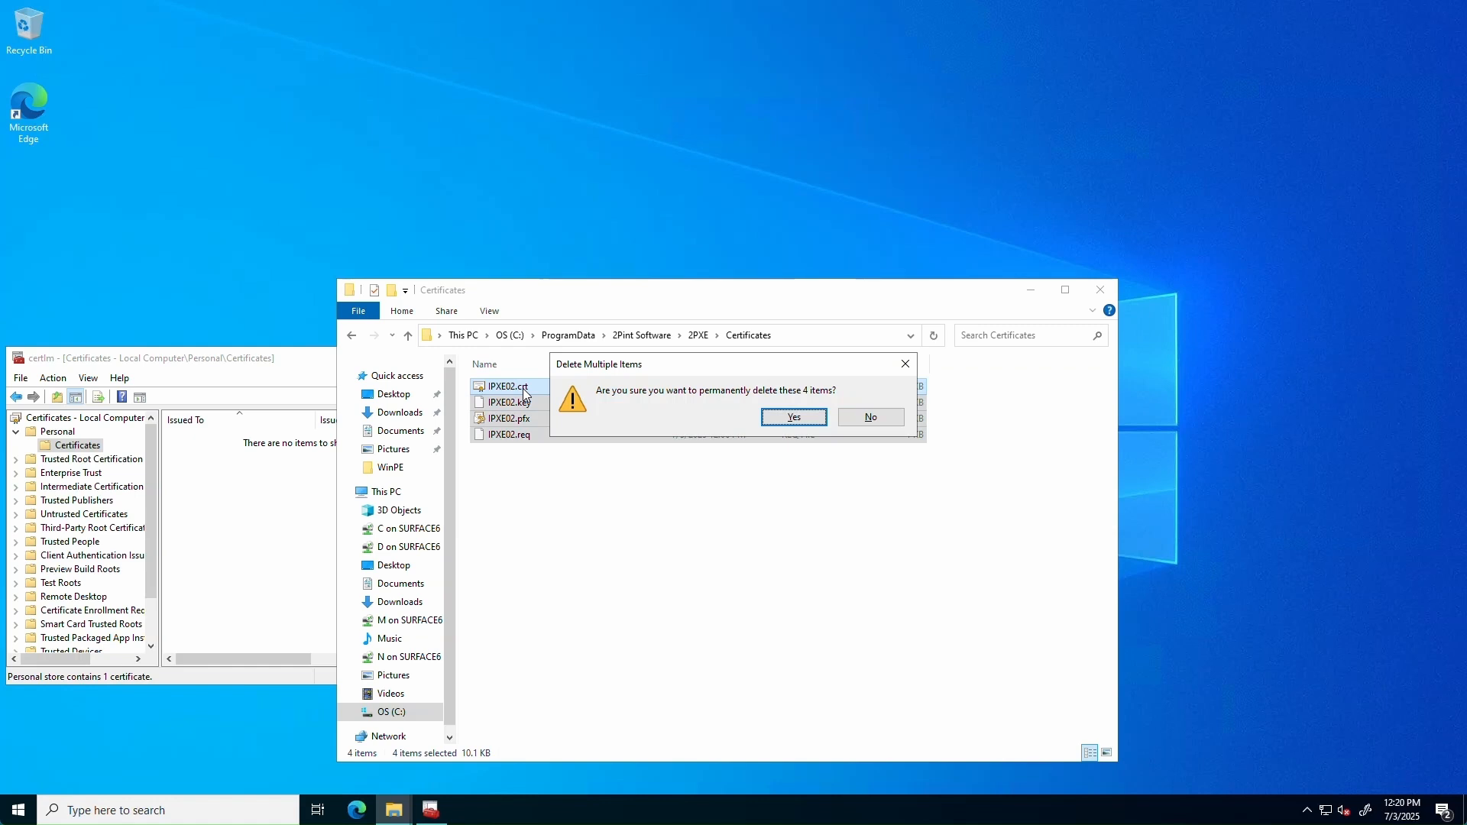
pyautogui.click(793, 417)
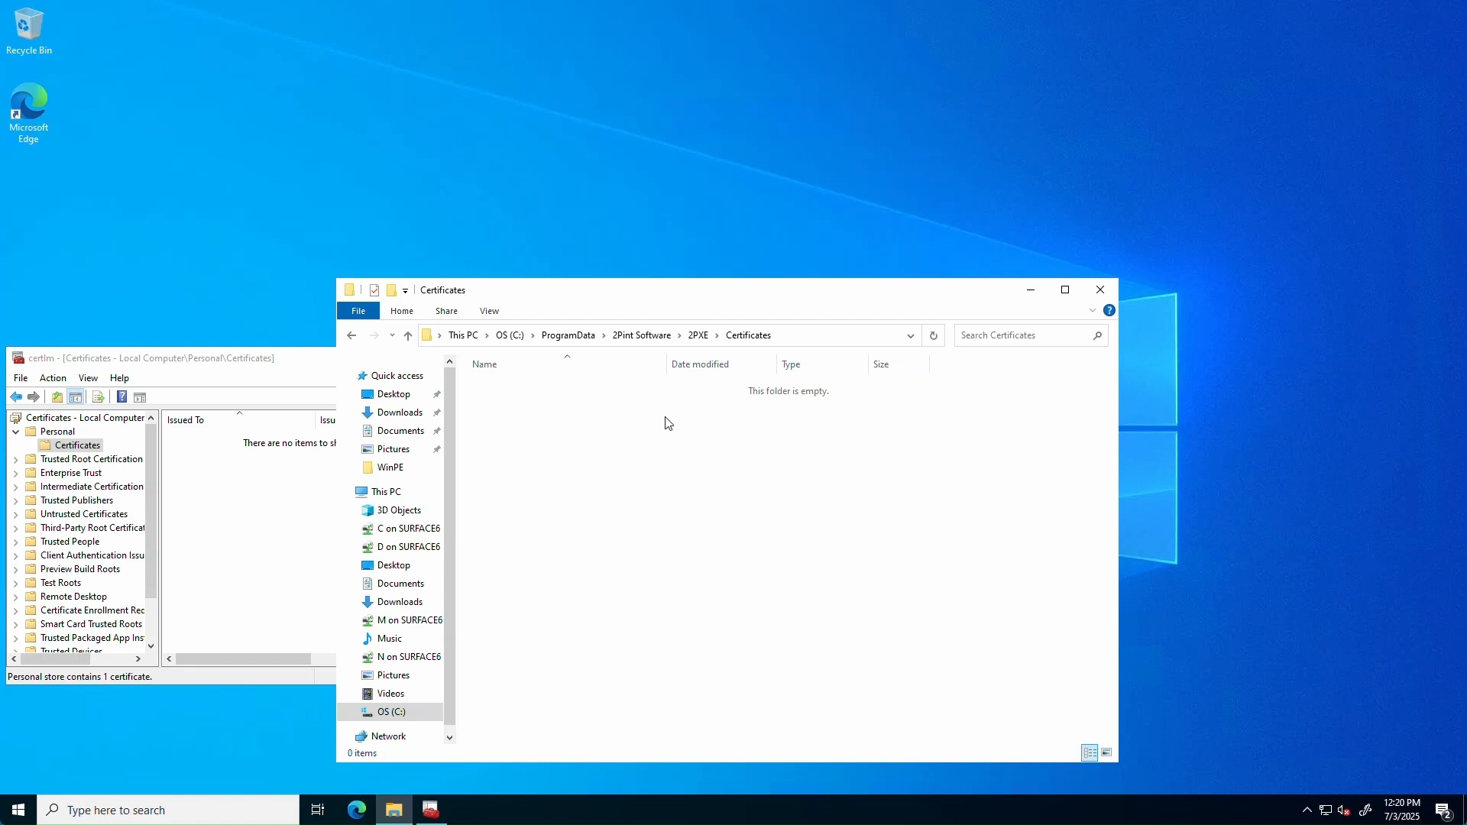
# Copy the full path of 2Pint.2PXE.Service.exe.config in C:\Program Files\2Pint Software\2PXE.
pyautogui.click(509, 337)
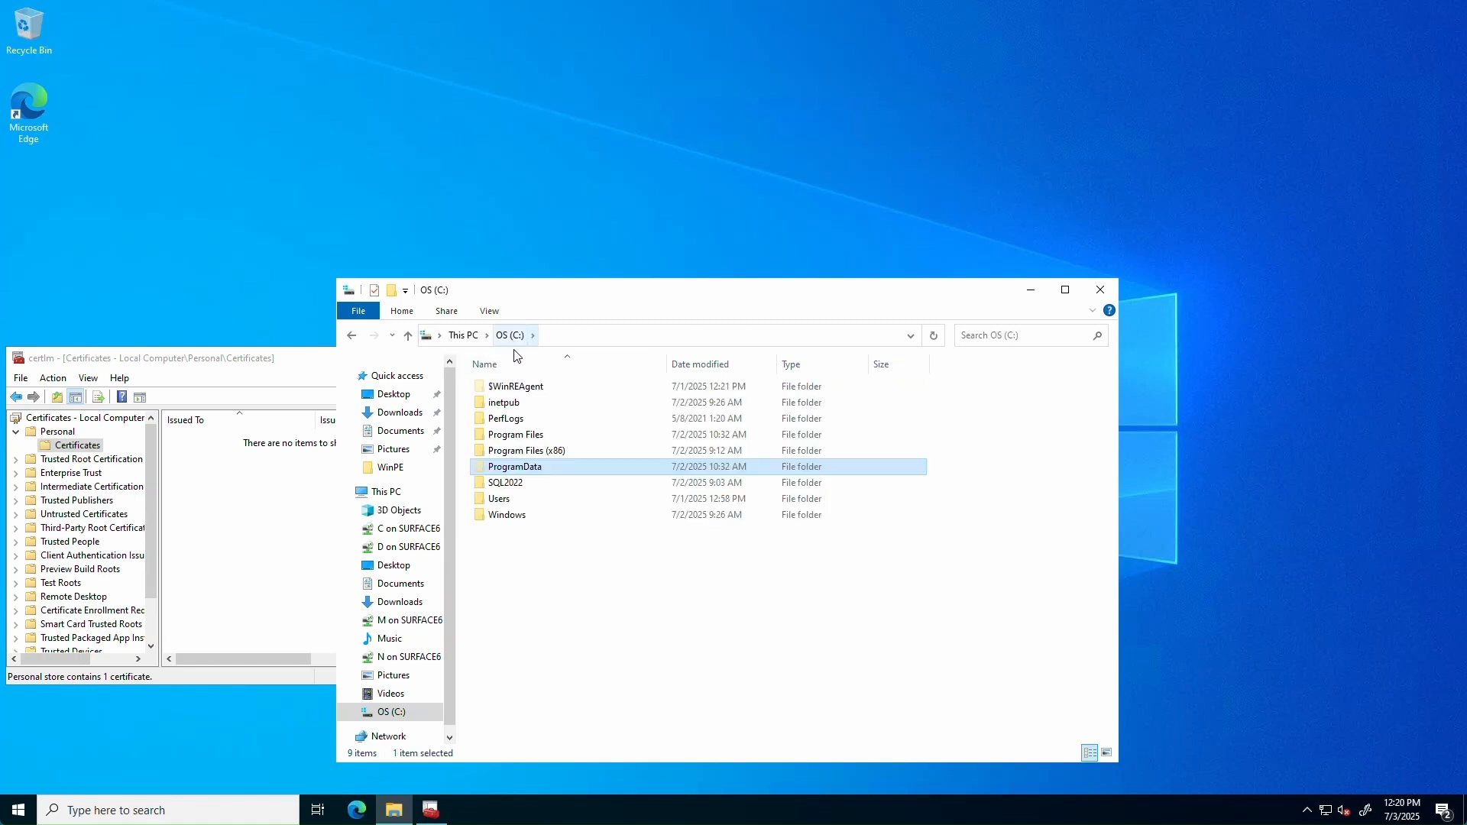
pyautogui.doubleClick(525, 436)
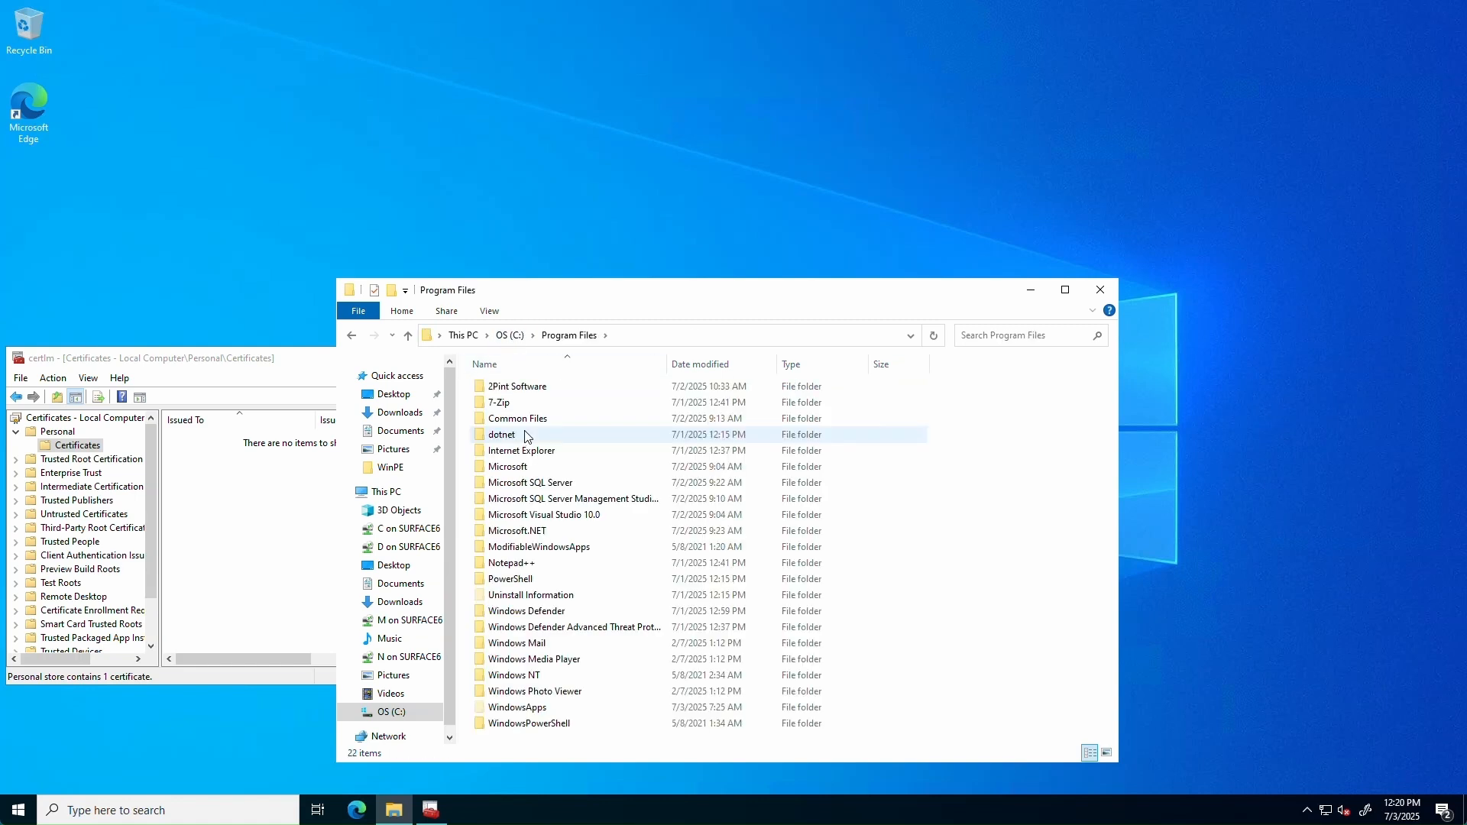
pyautogui.doubleClick(532, 393)
pyautogui.doubleClick(531, 393)
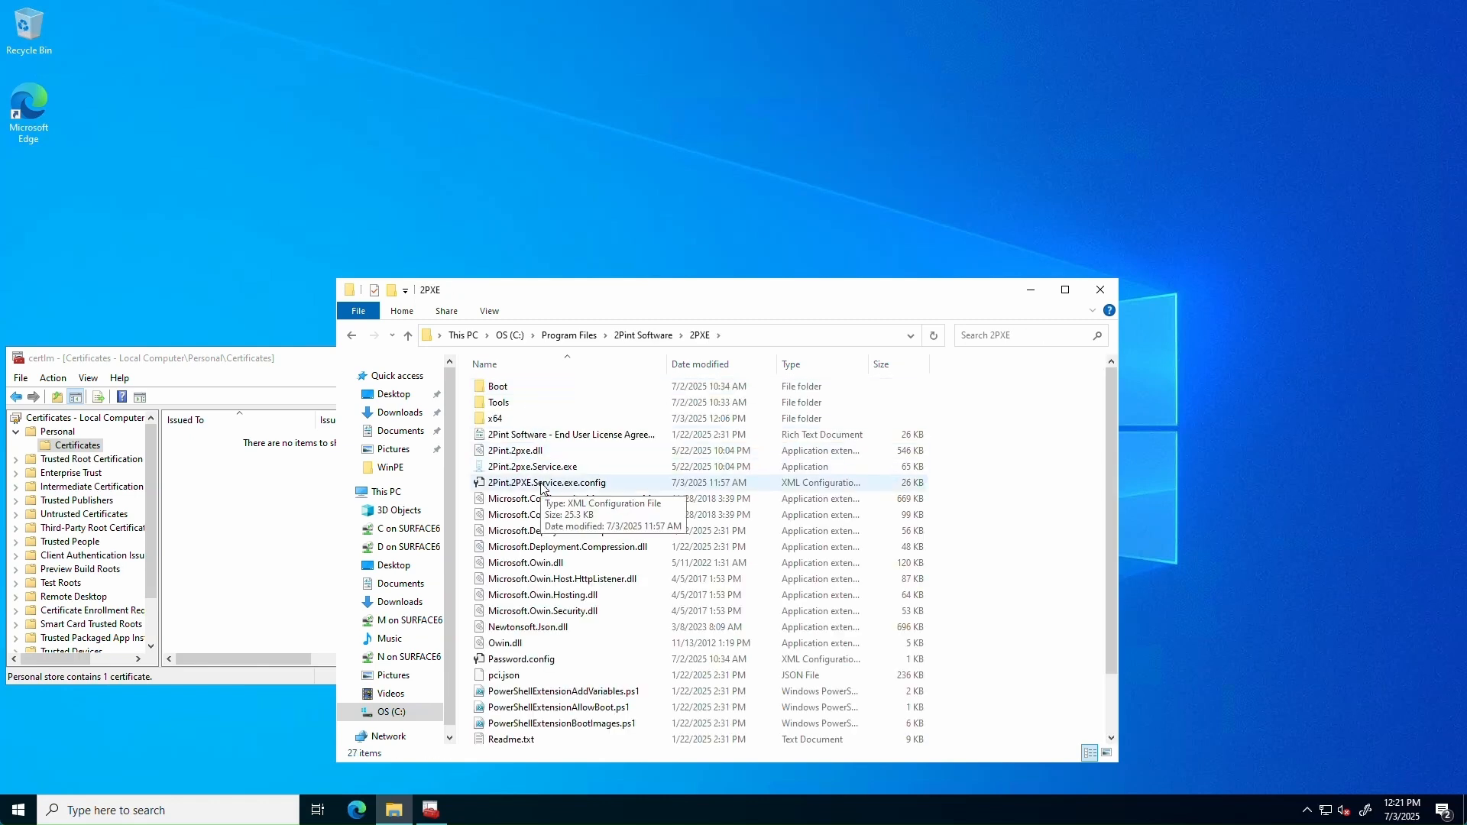
pyautogui.rightClick(541, 483)
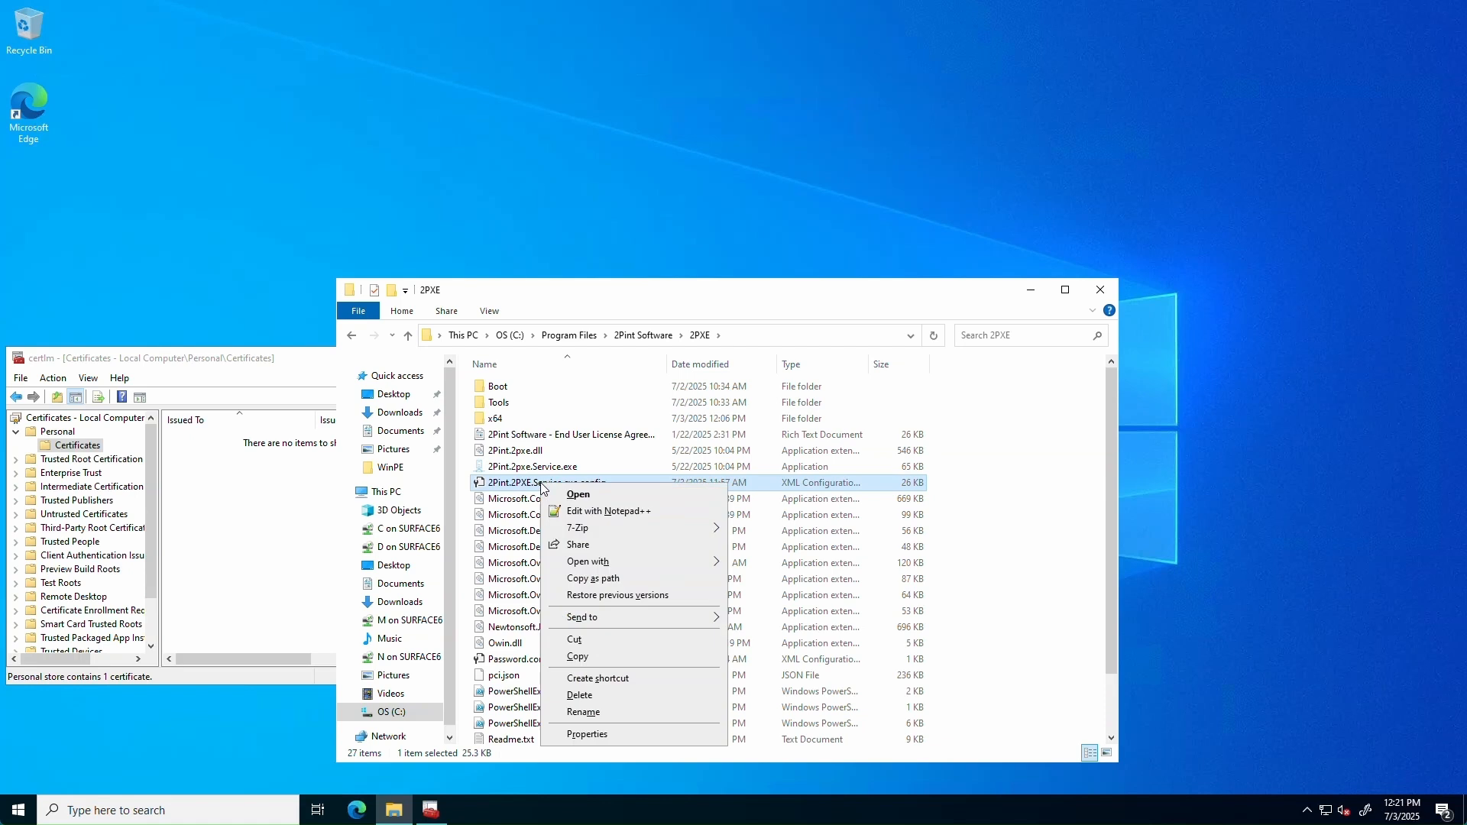
pyautogui.click(590, 580)
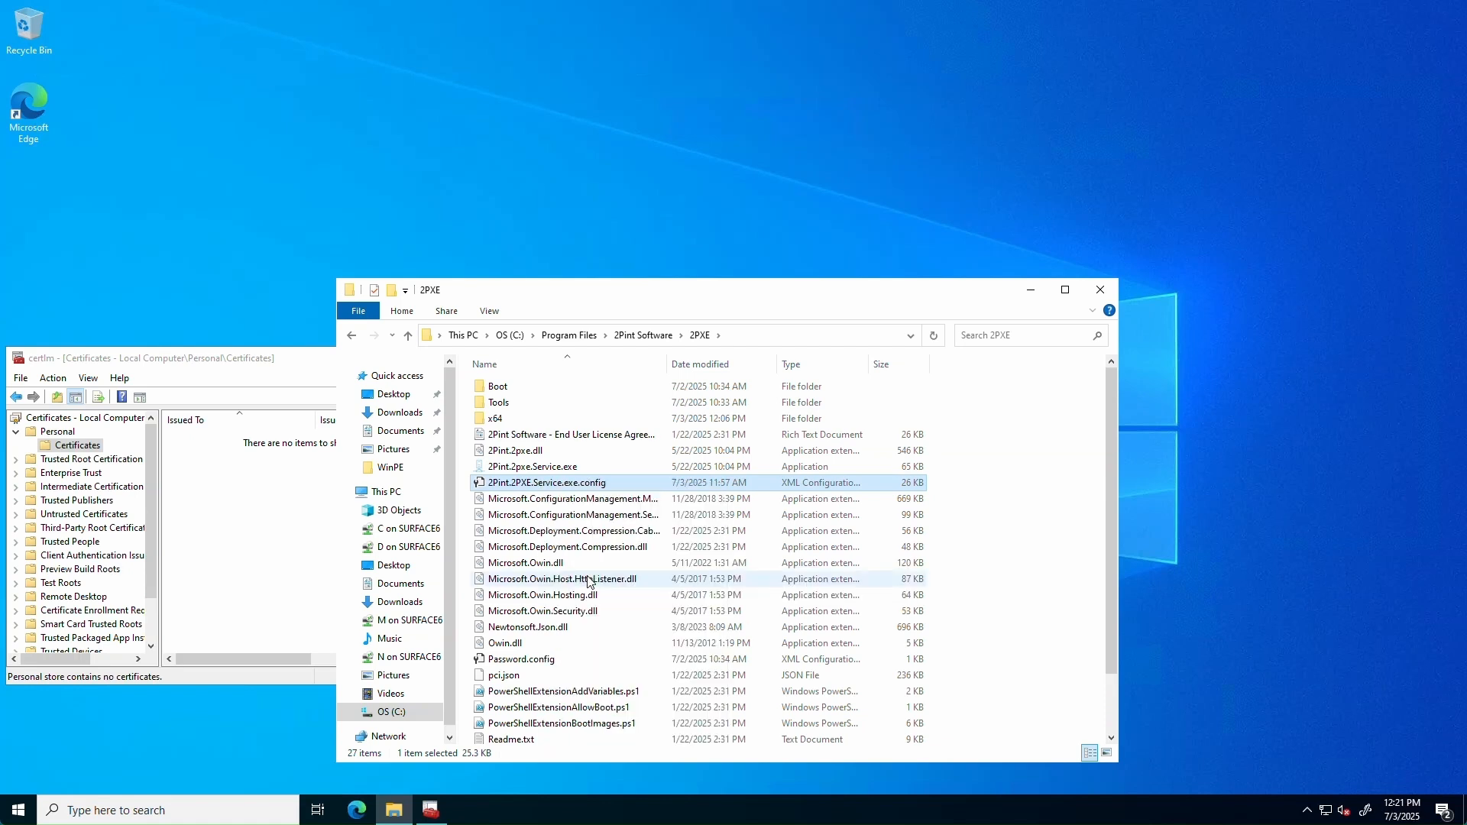
# Open 2Pint.2PXE.Service.exe.config in Notepad from an administrator command prompt using the copied path.
pyautogui.rightClick(21, 816)
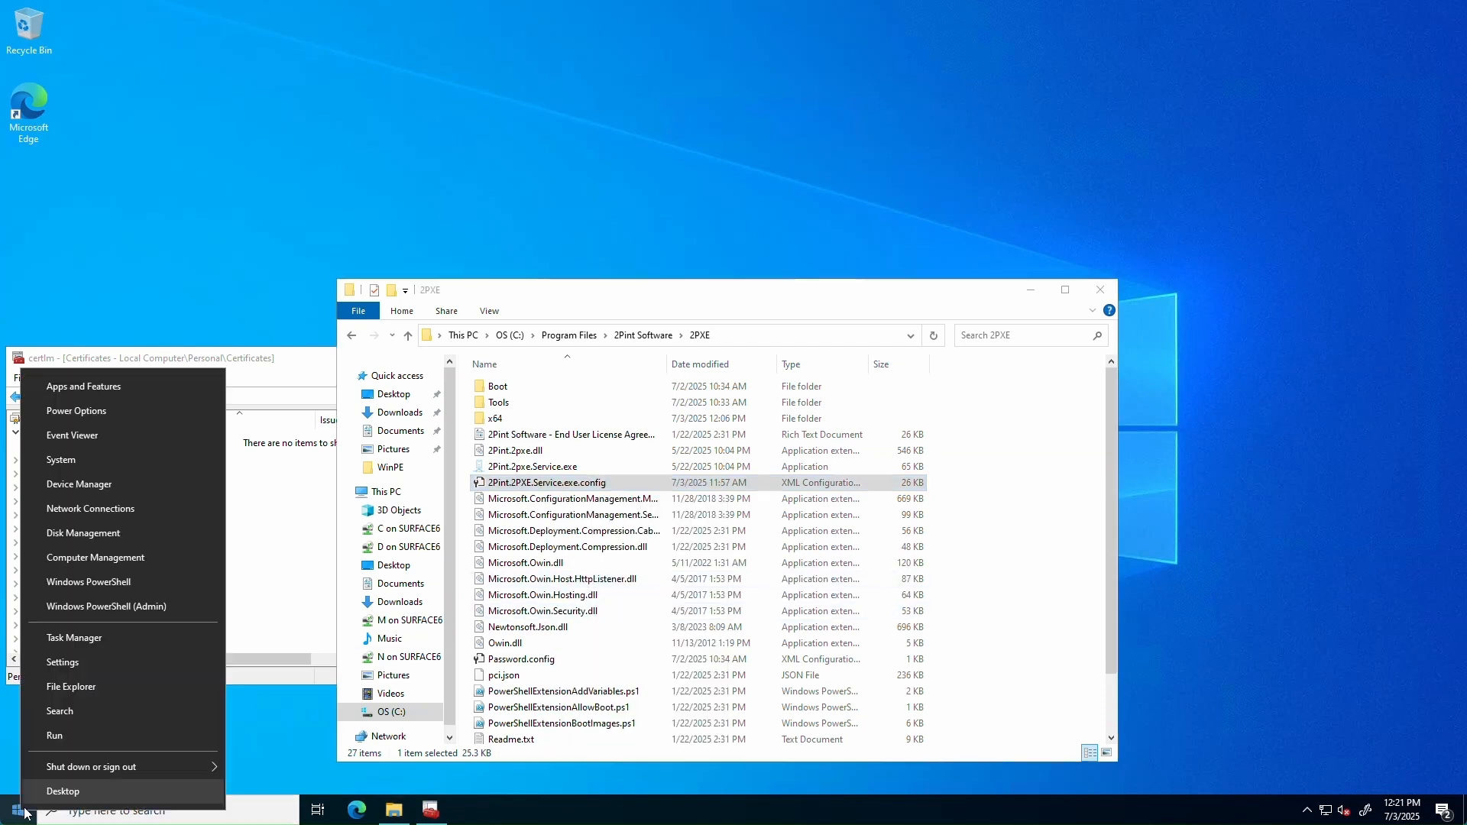
pyautogui.click(84, 732)
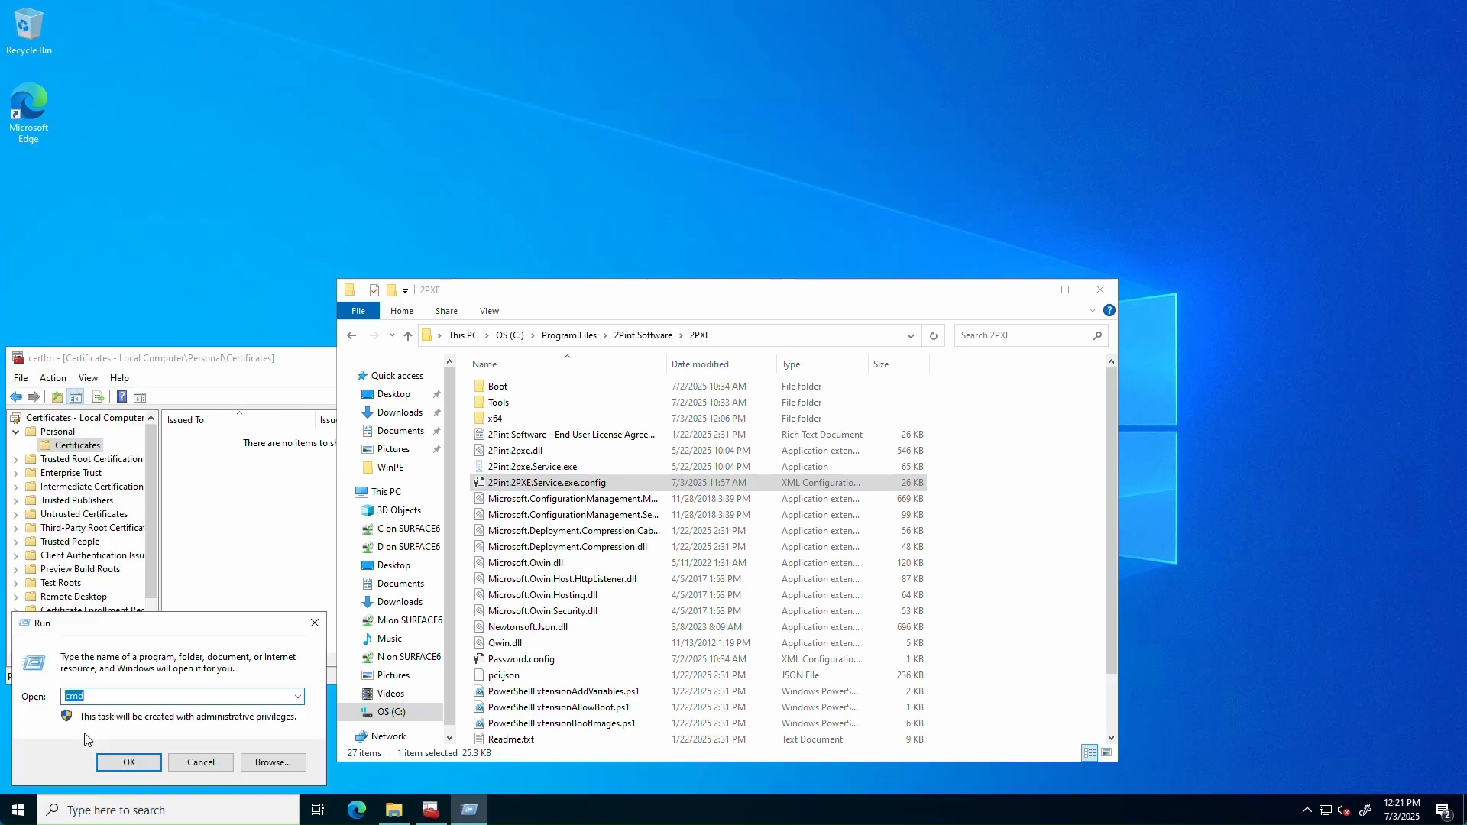
pyautogui.click(123, 762)
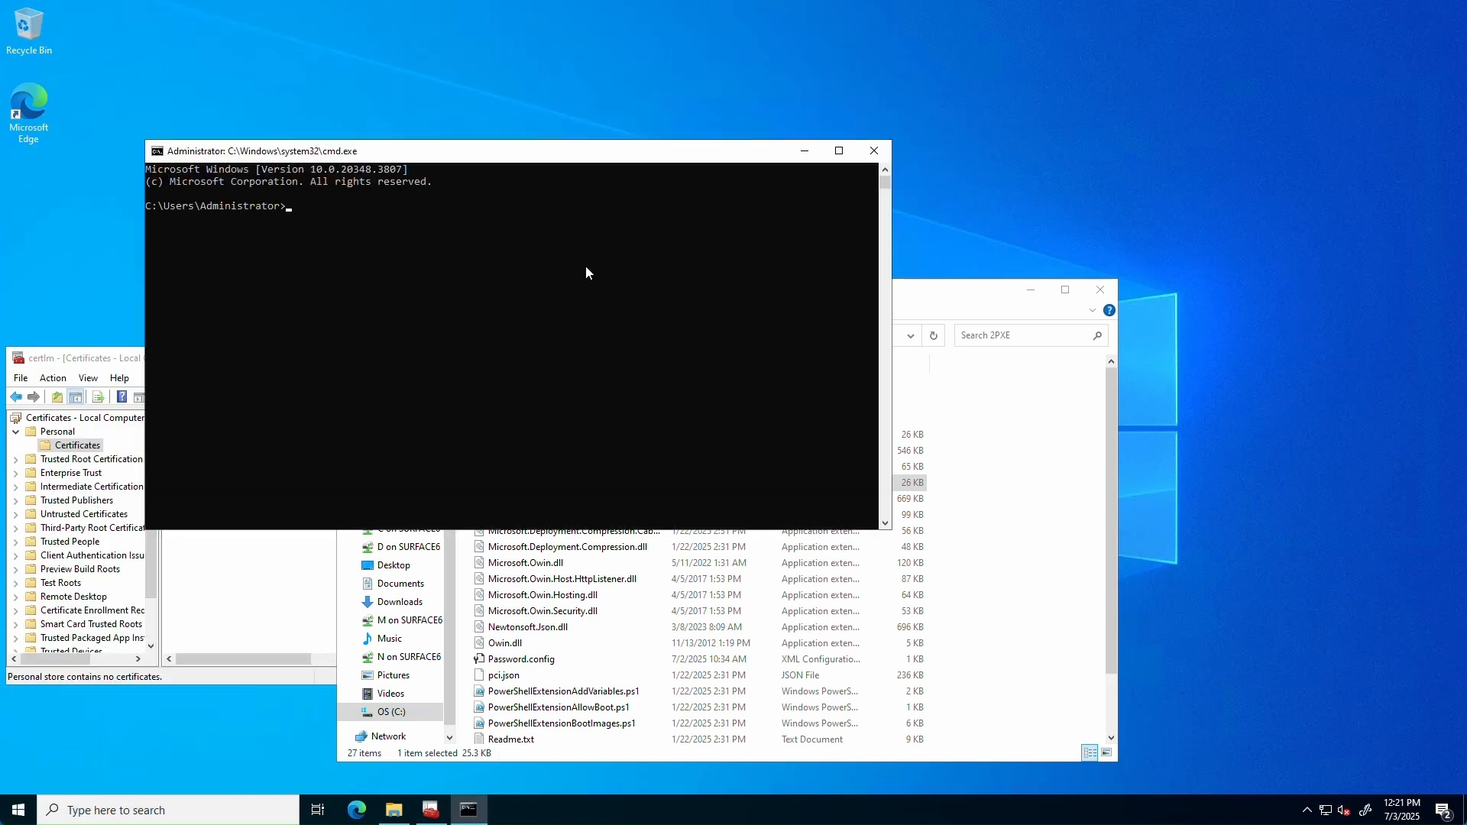
pyautogui.write('notepad')
pyautogui.hotkey('ctrl', 'v')
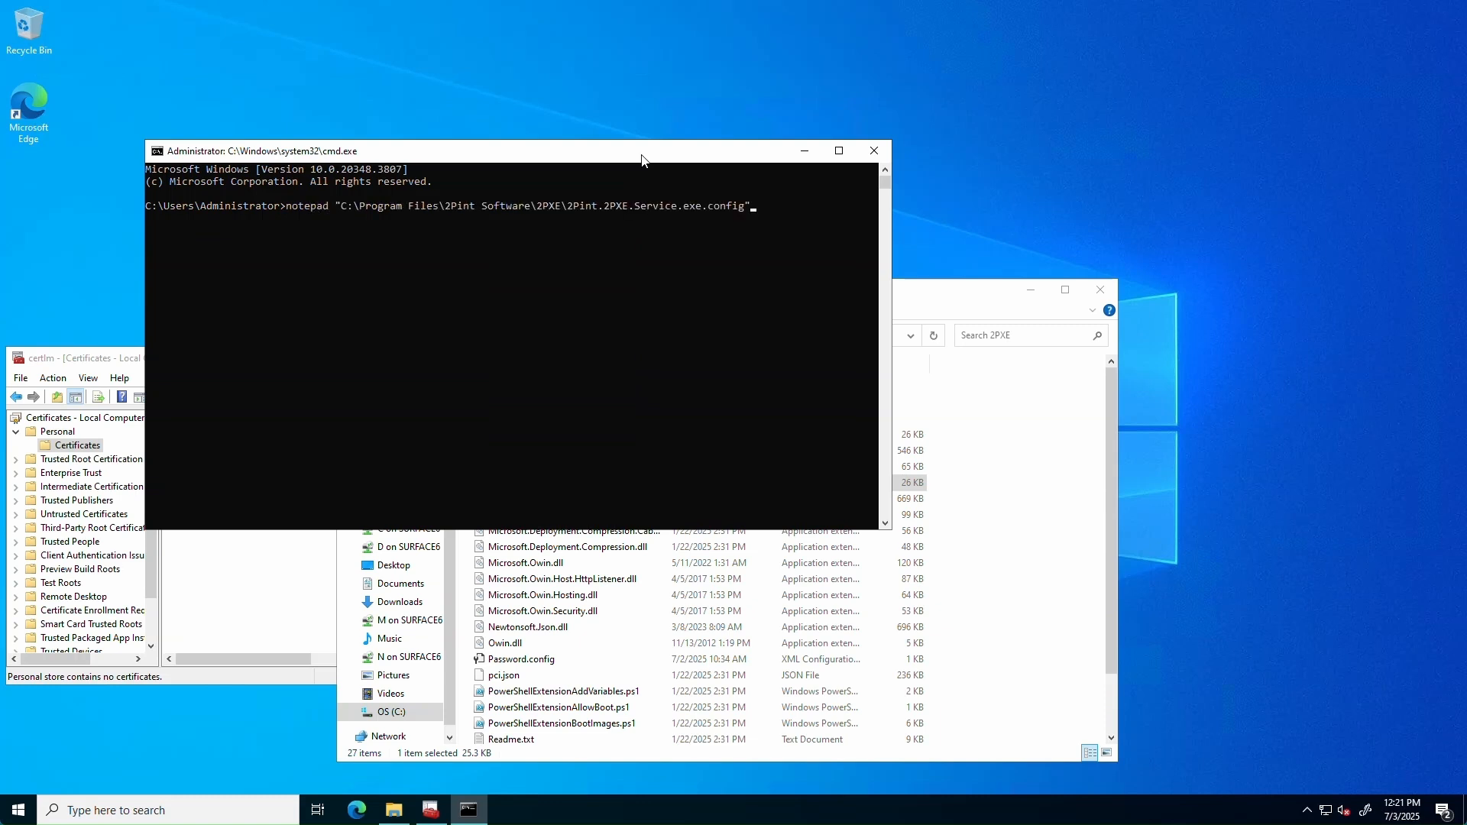
pyautogui.press('Return')
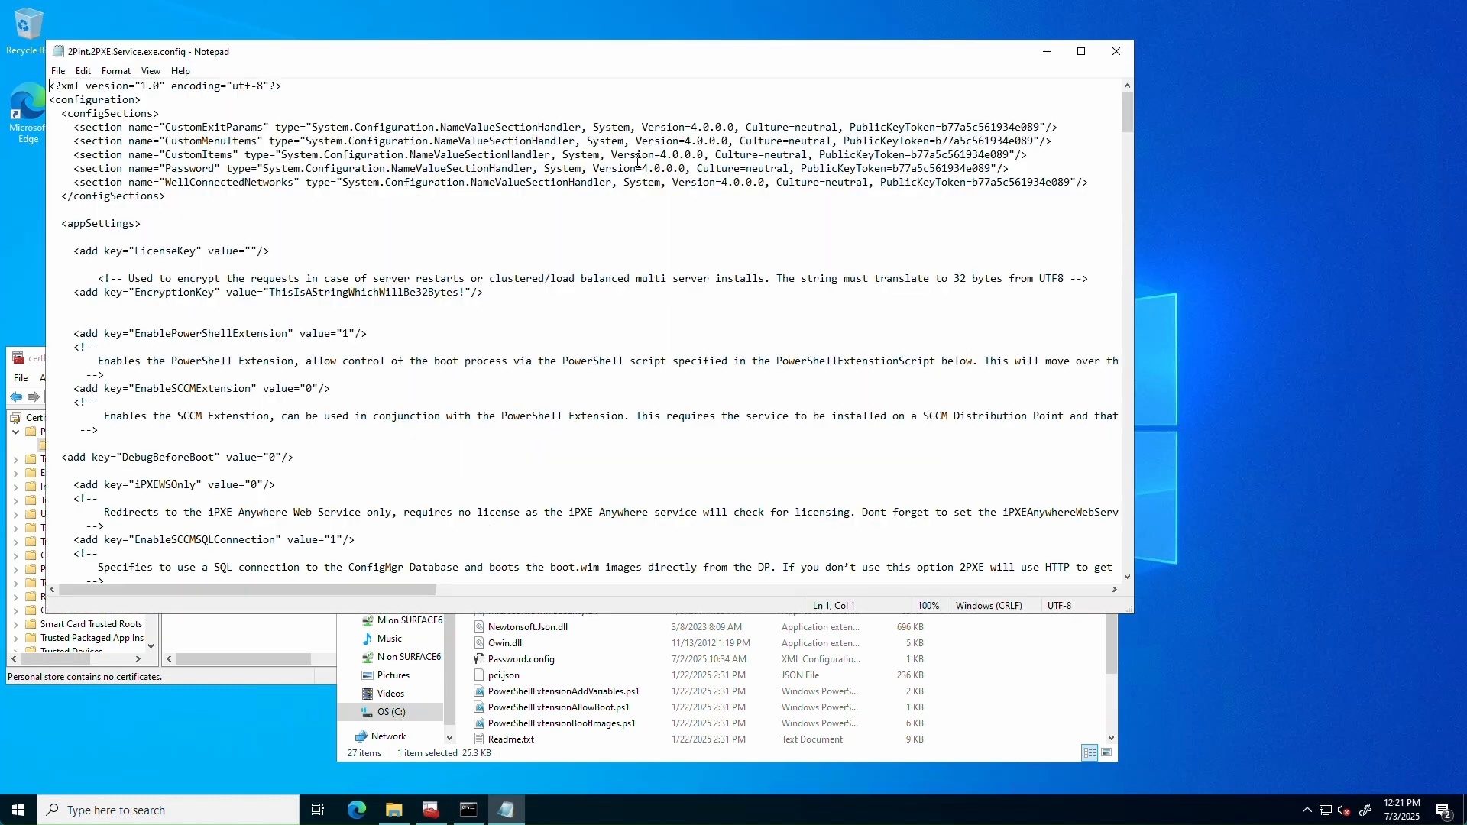
# Set the ExternalFQDNOverride value to ipxe02.corp.viamonstra.com, then save and close the config file.
pyautogui.scroll(-3, 400, 335)
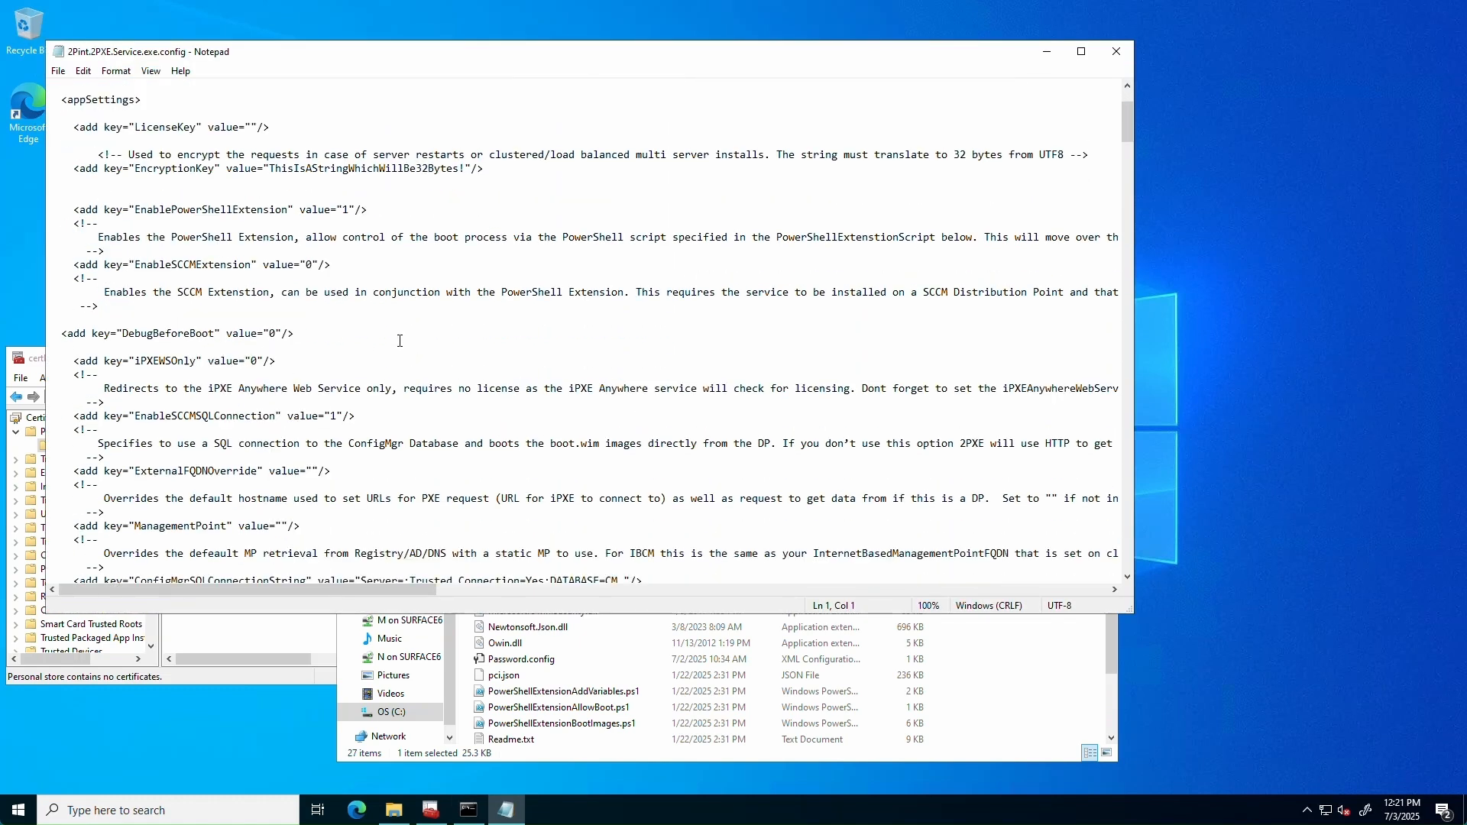
pyautogui.click(313, 472)
pyautogui.write('ipxe02.')
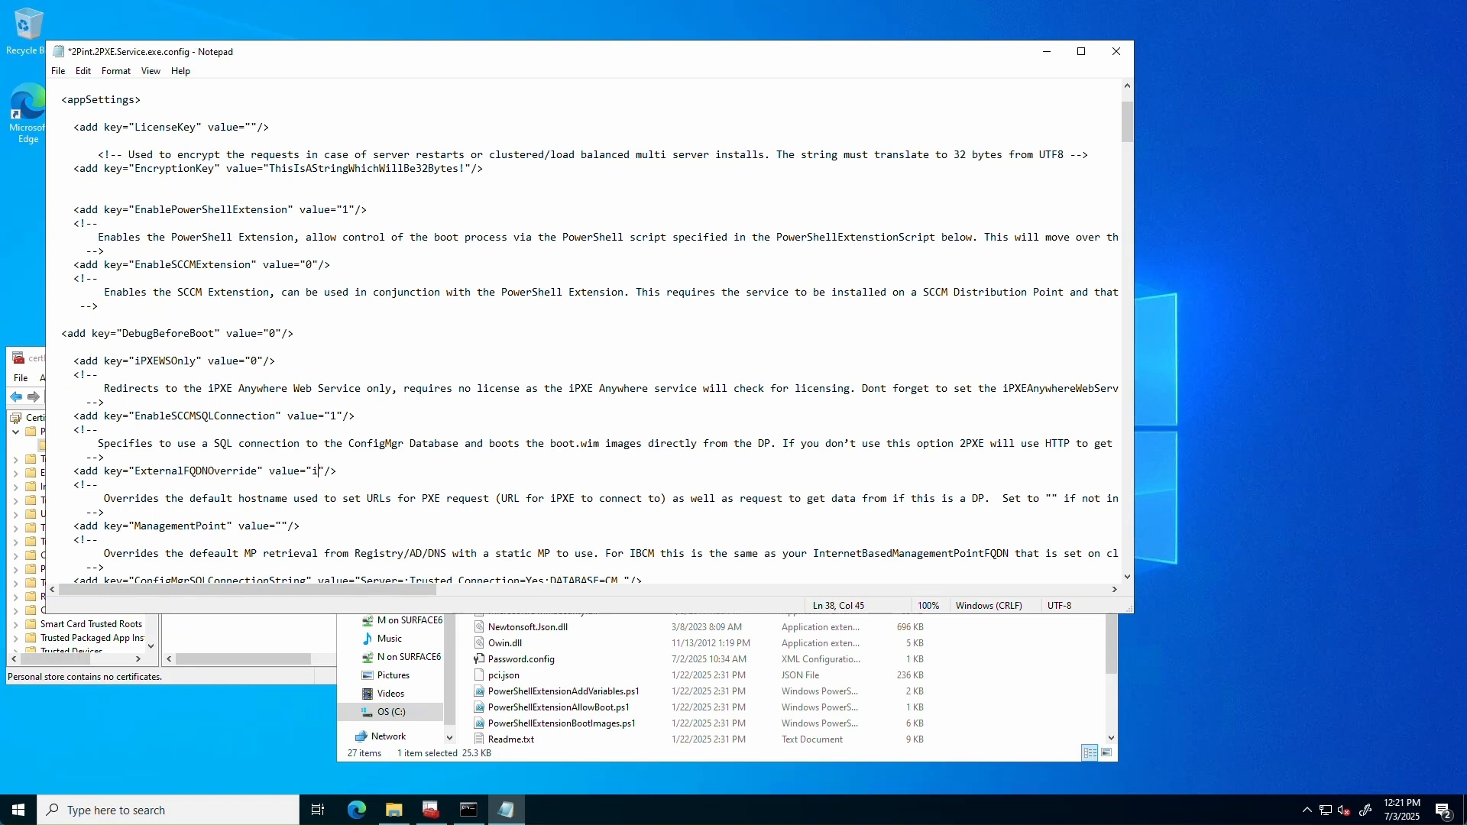
pyautogui.write('corp.viamonstra.com')
pyautogui.click(58, 72)
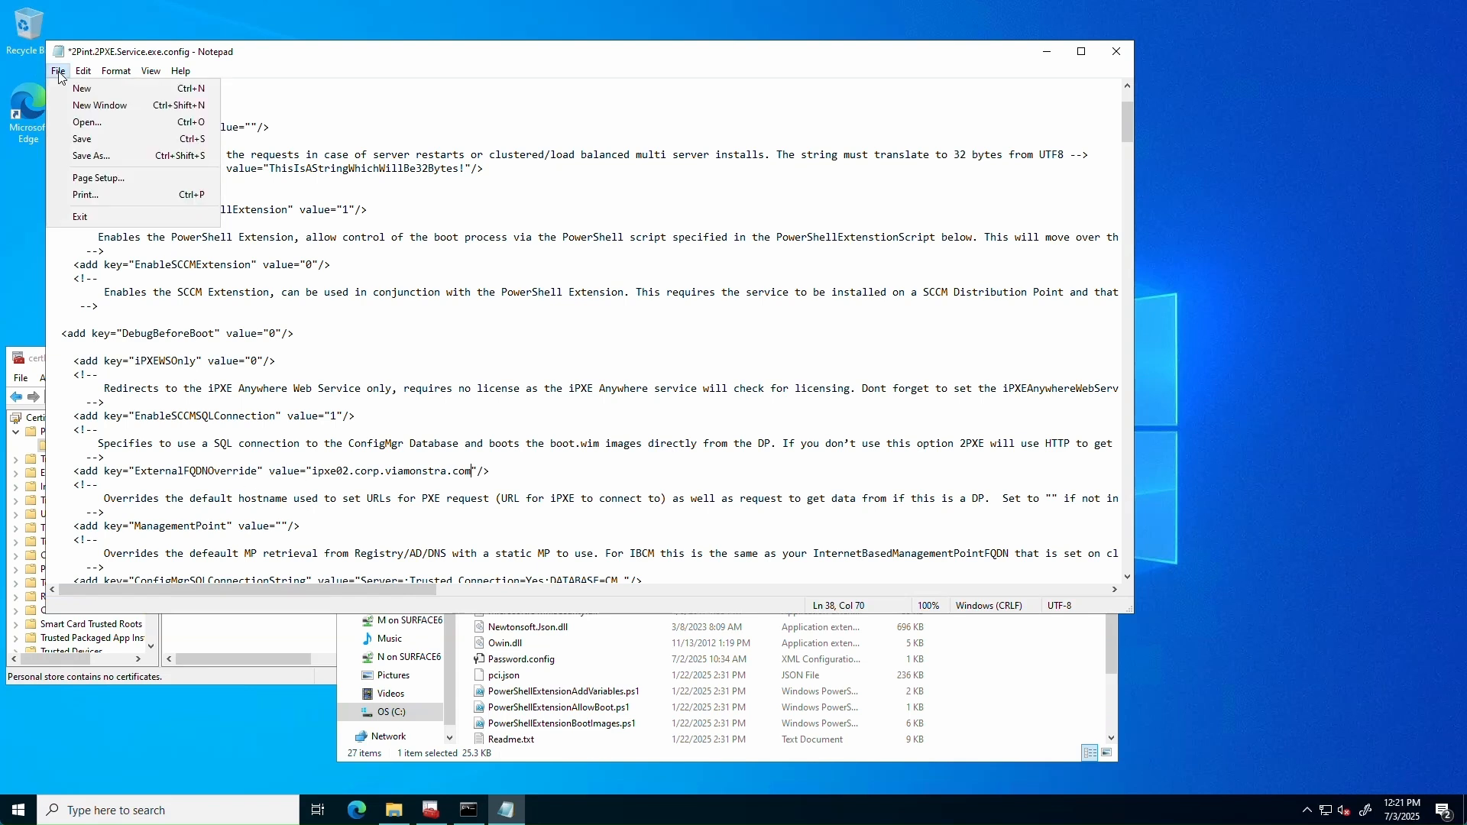
pyautogui.click(94, 137)
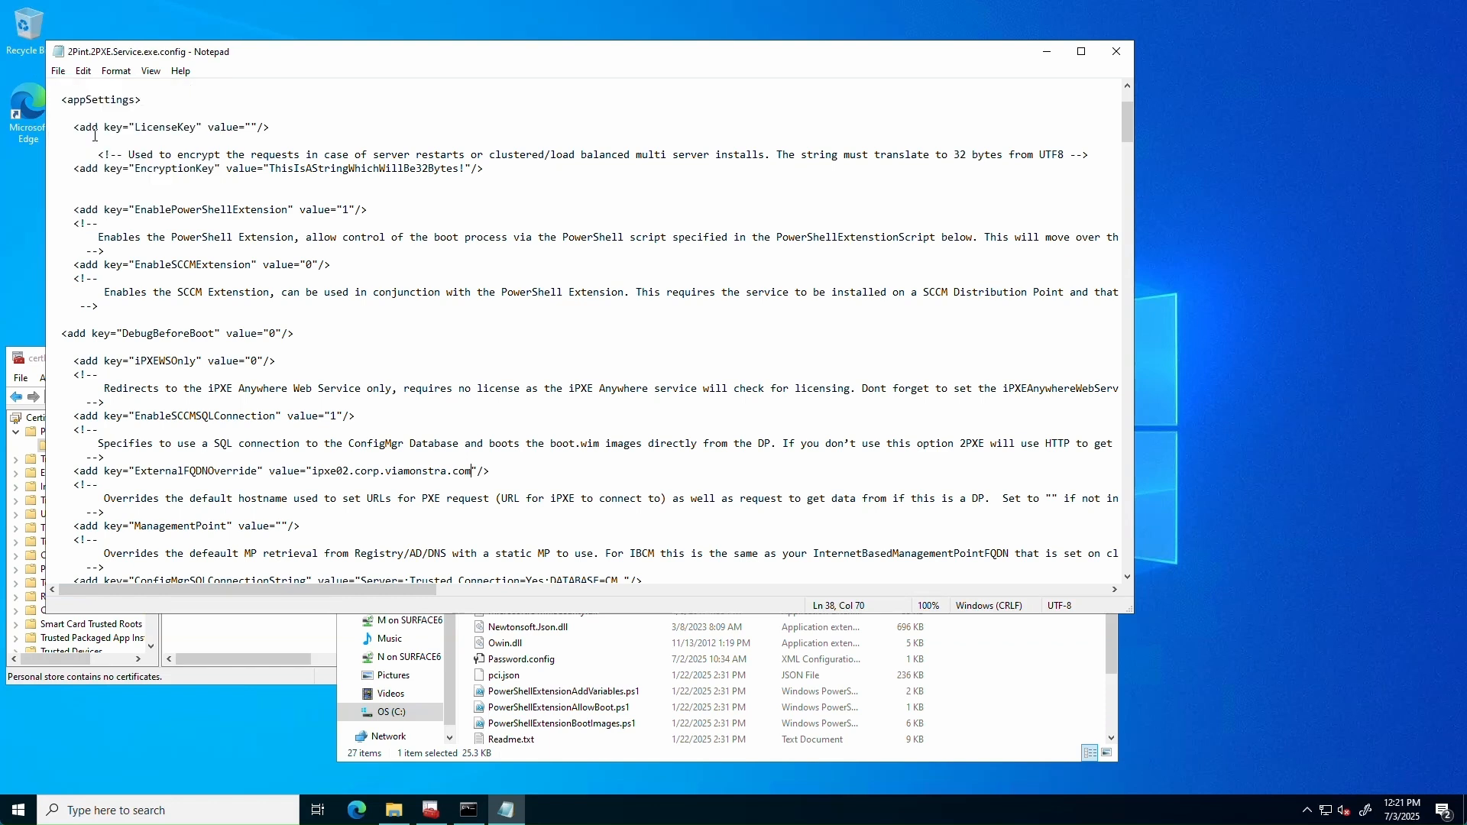
pyautogui.click(1116, 52)
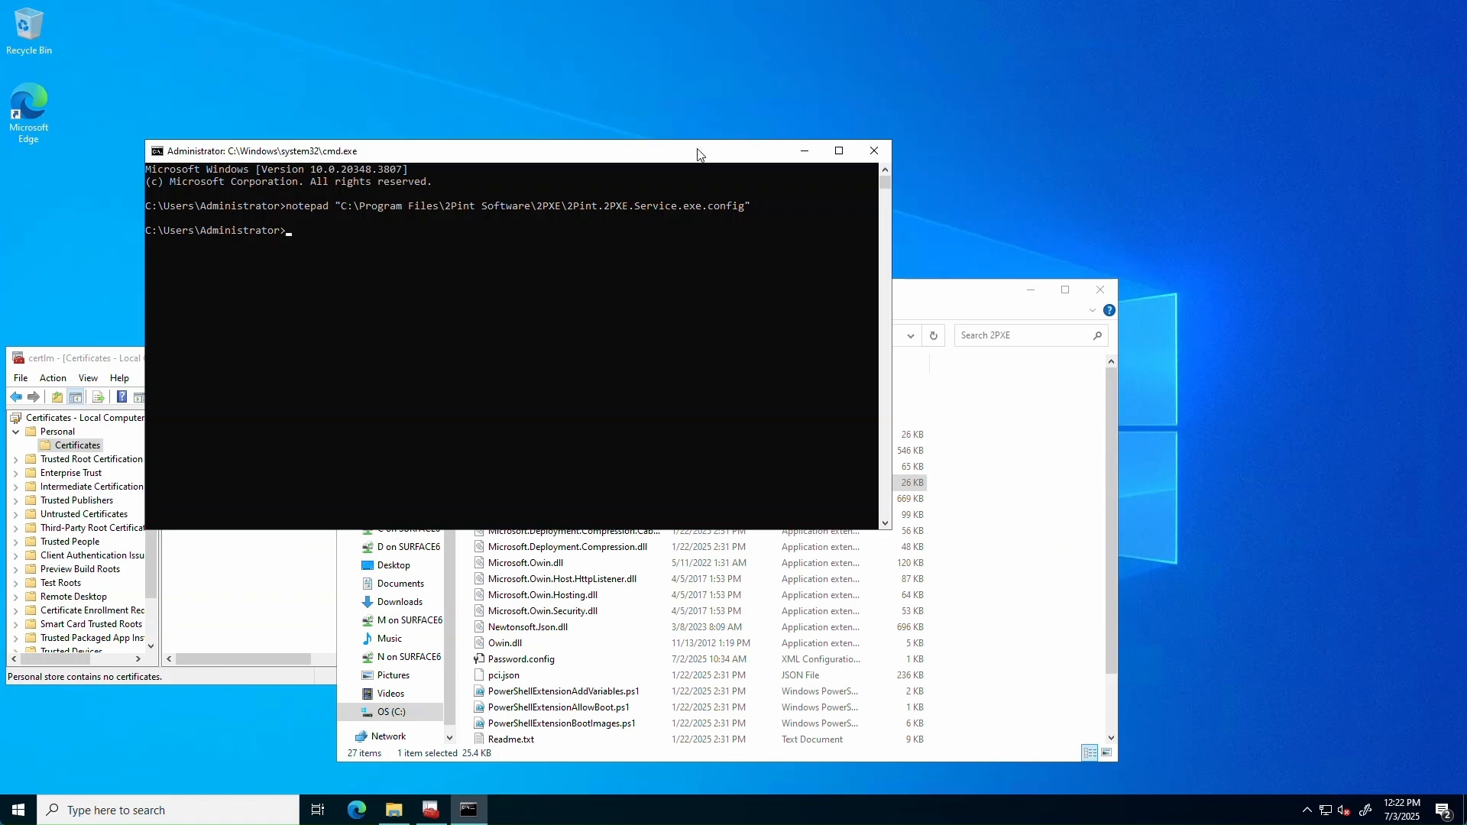
# Open services.msc from the command prompt and restart the 2Pint 2PXE Server service.
pyautogui.write('services.msc')
pyautogui.press('Return')
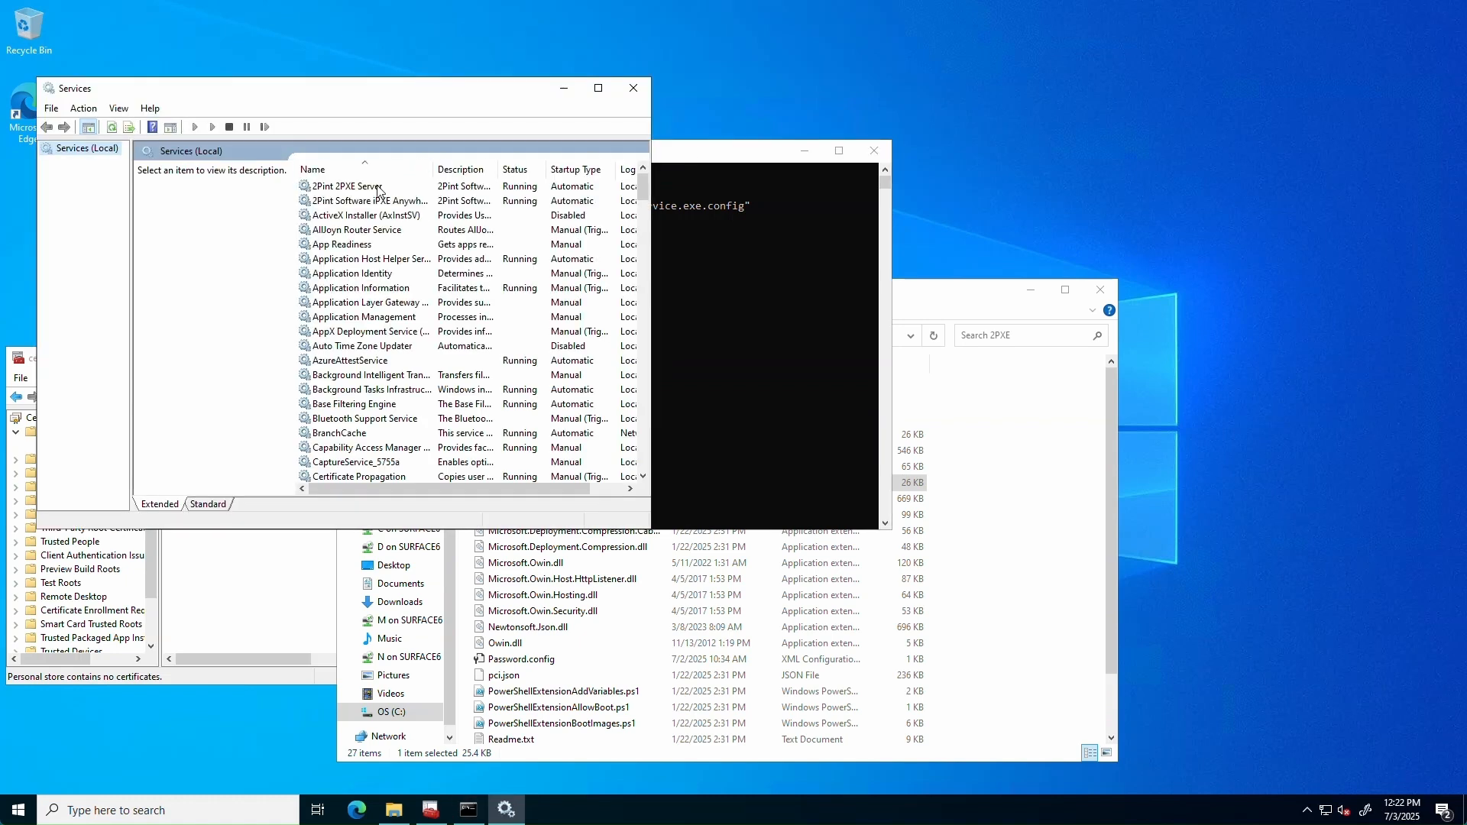
pyautogui.click(361, 190)
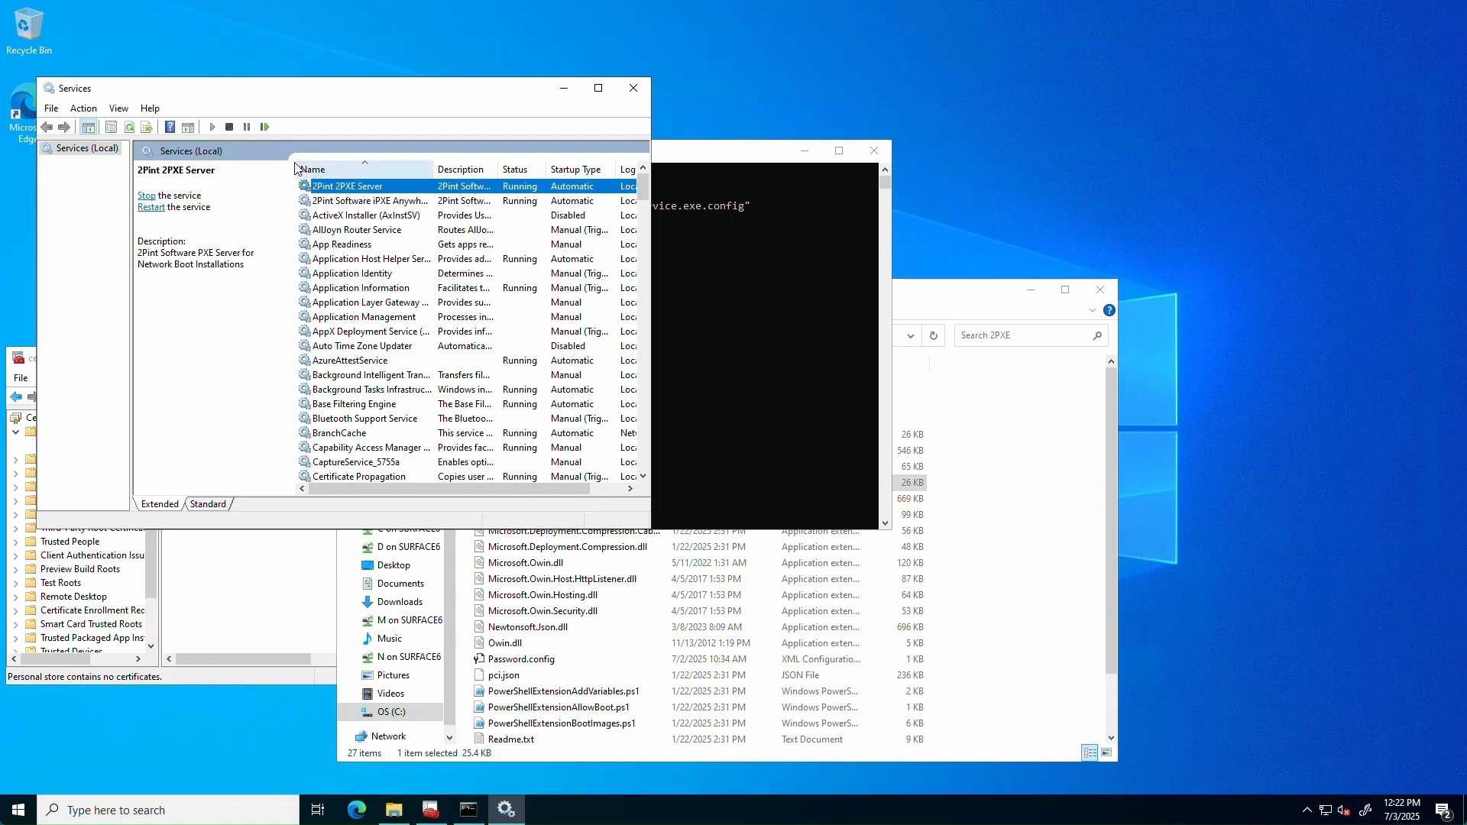
pyautogui.click(265, 128)
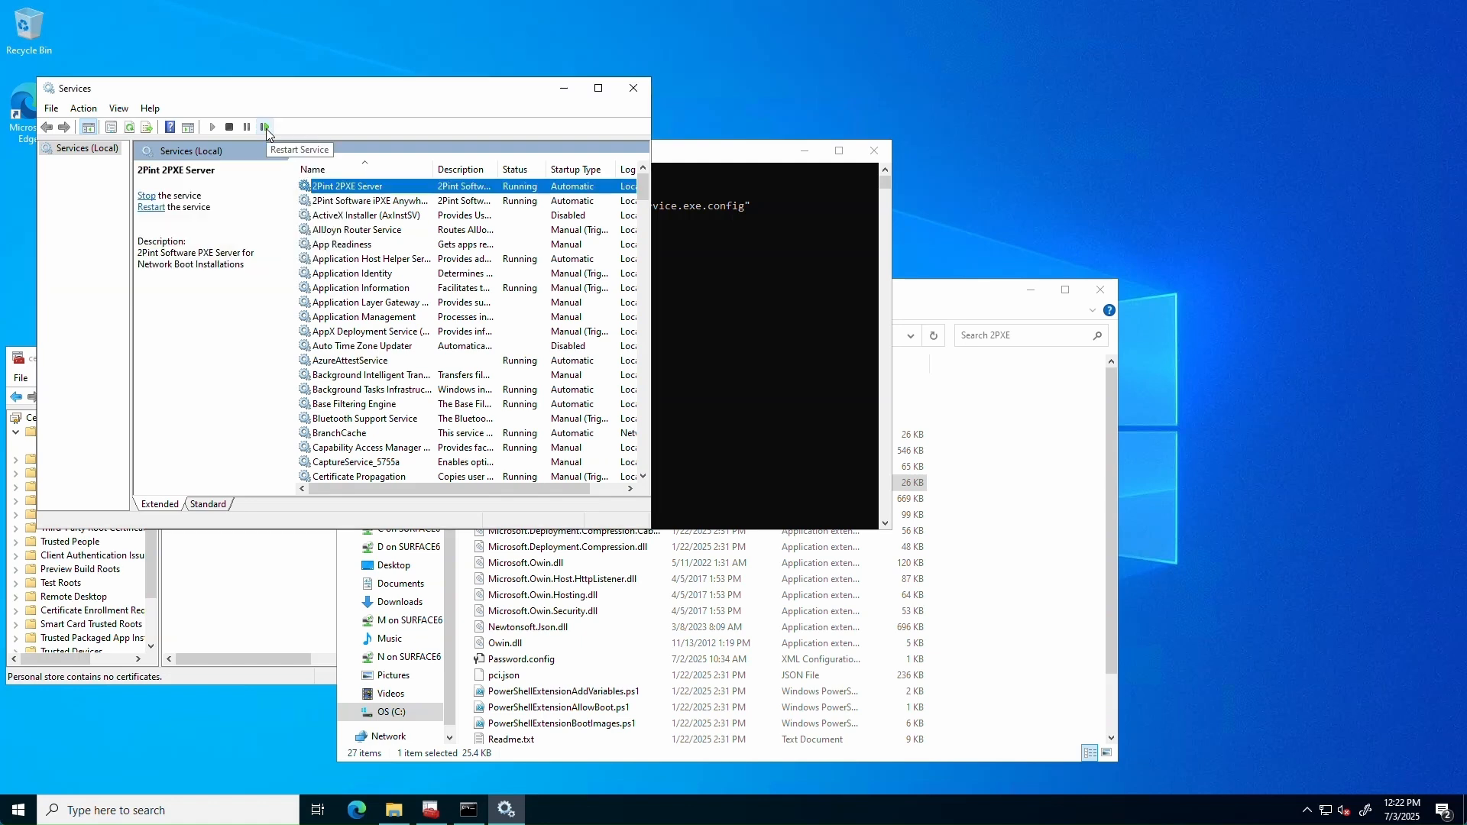
# Refresh the local computer's Personal certificate store and open the regenerated certificate issued by 2PintSoftware.com.
pyautogui.click(204, 678)
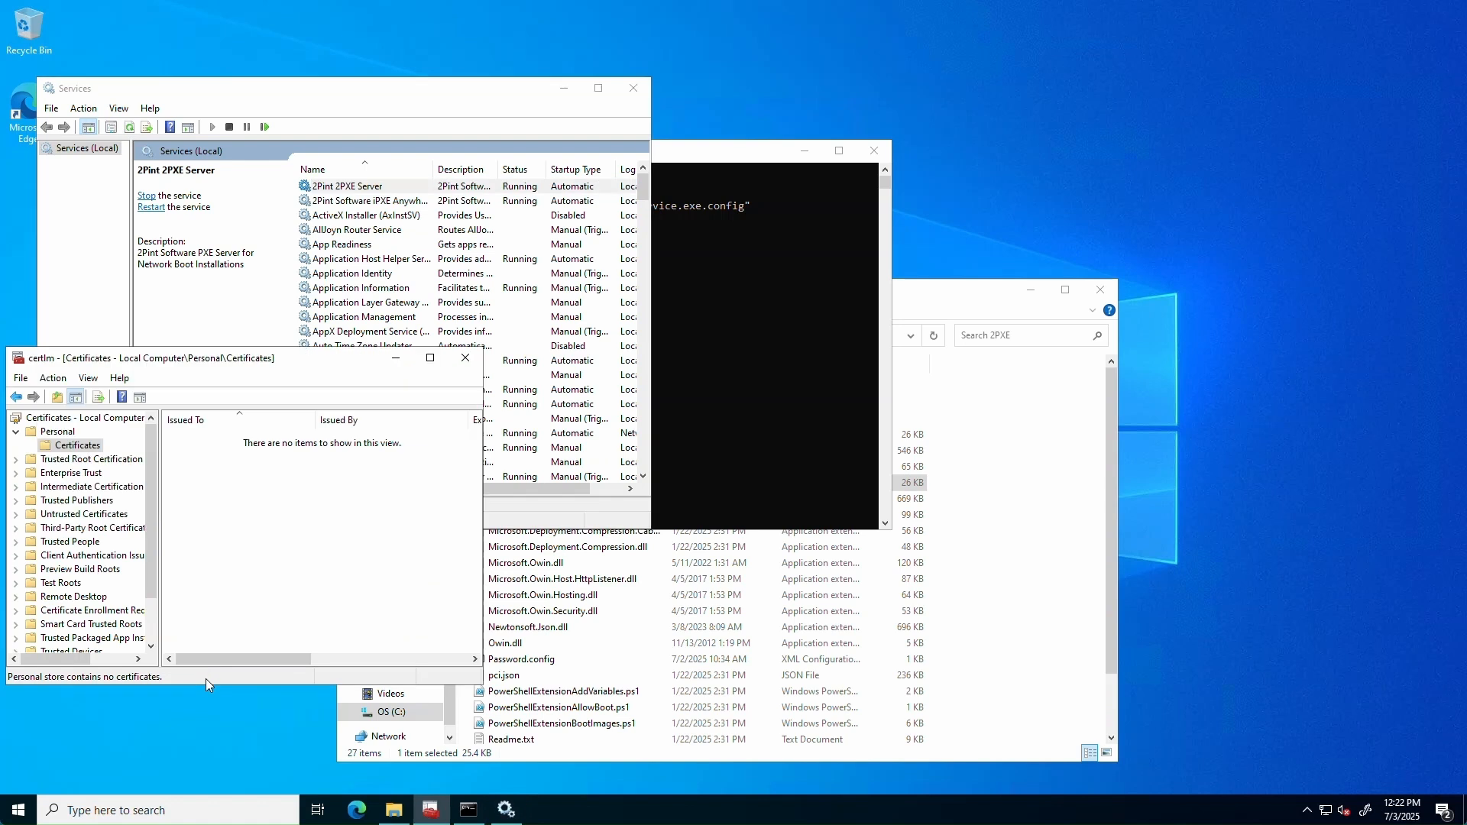
pyautogui.click(57, 432)
pyautogui.click(80, 445)
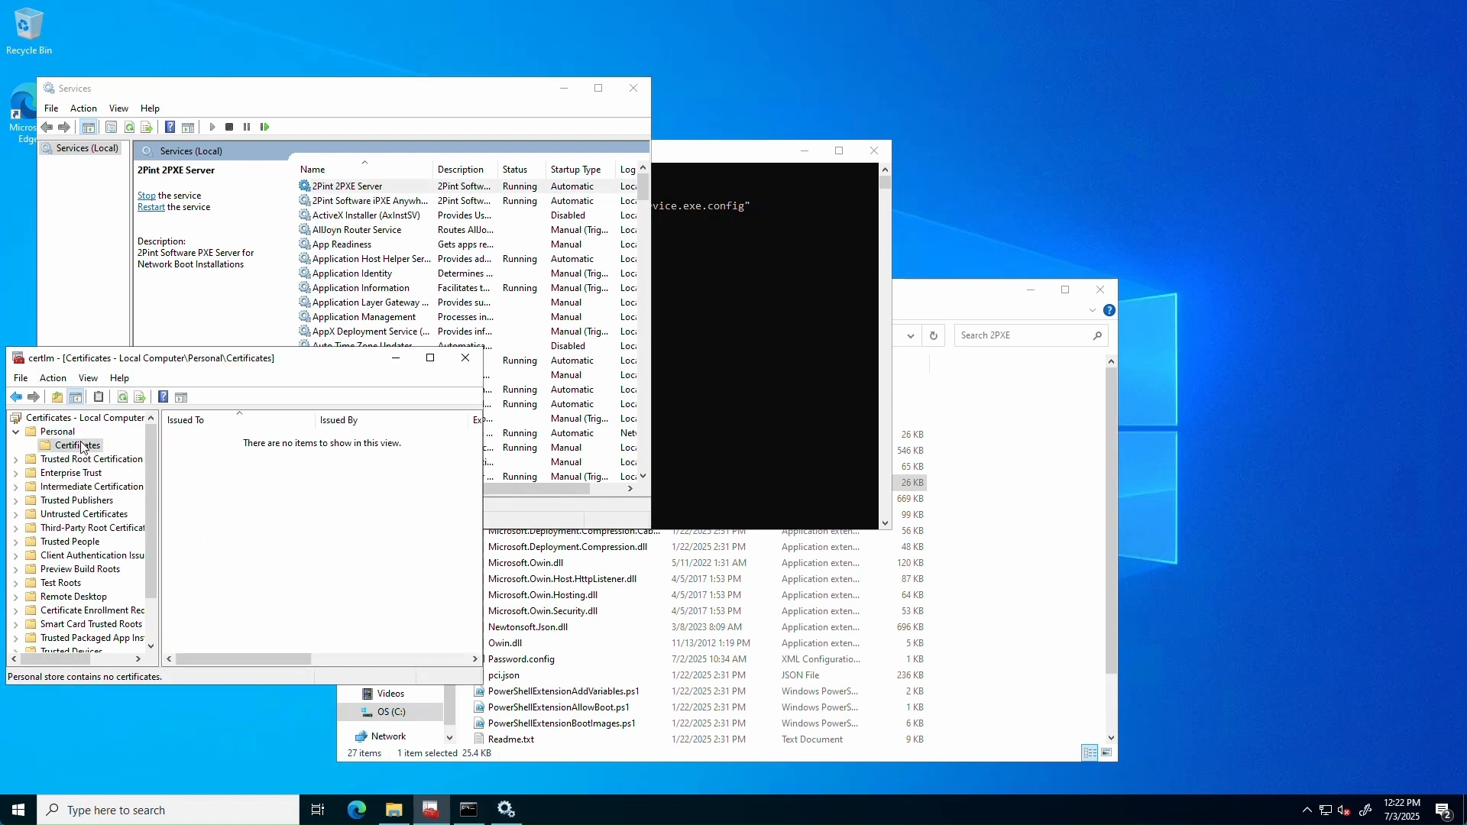
pyautogui.click(123, 398)
pyautogui.click(240, 441)
pyautogui.doubleClick(240, 441)
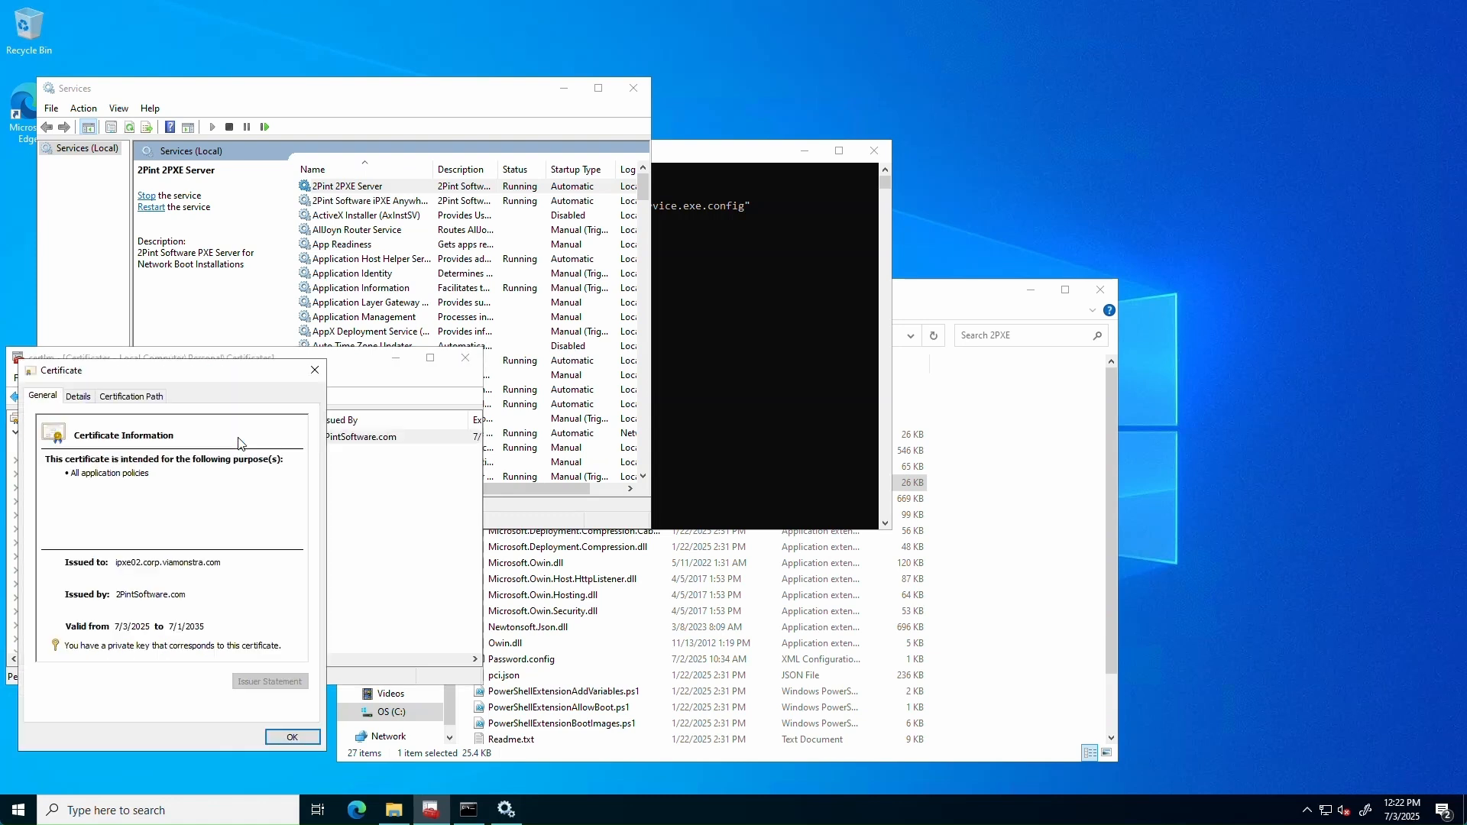
# Examine the DNS name in the Subject Alternative Name field of the certificate's details.
pyautogui.click(78, 396)
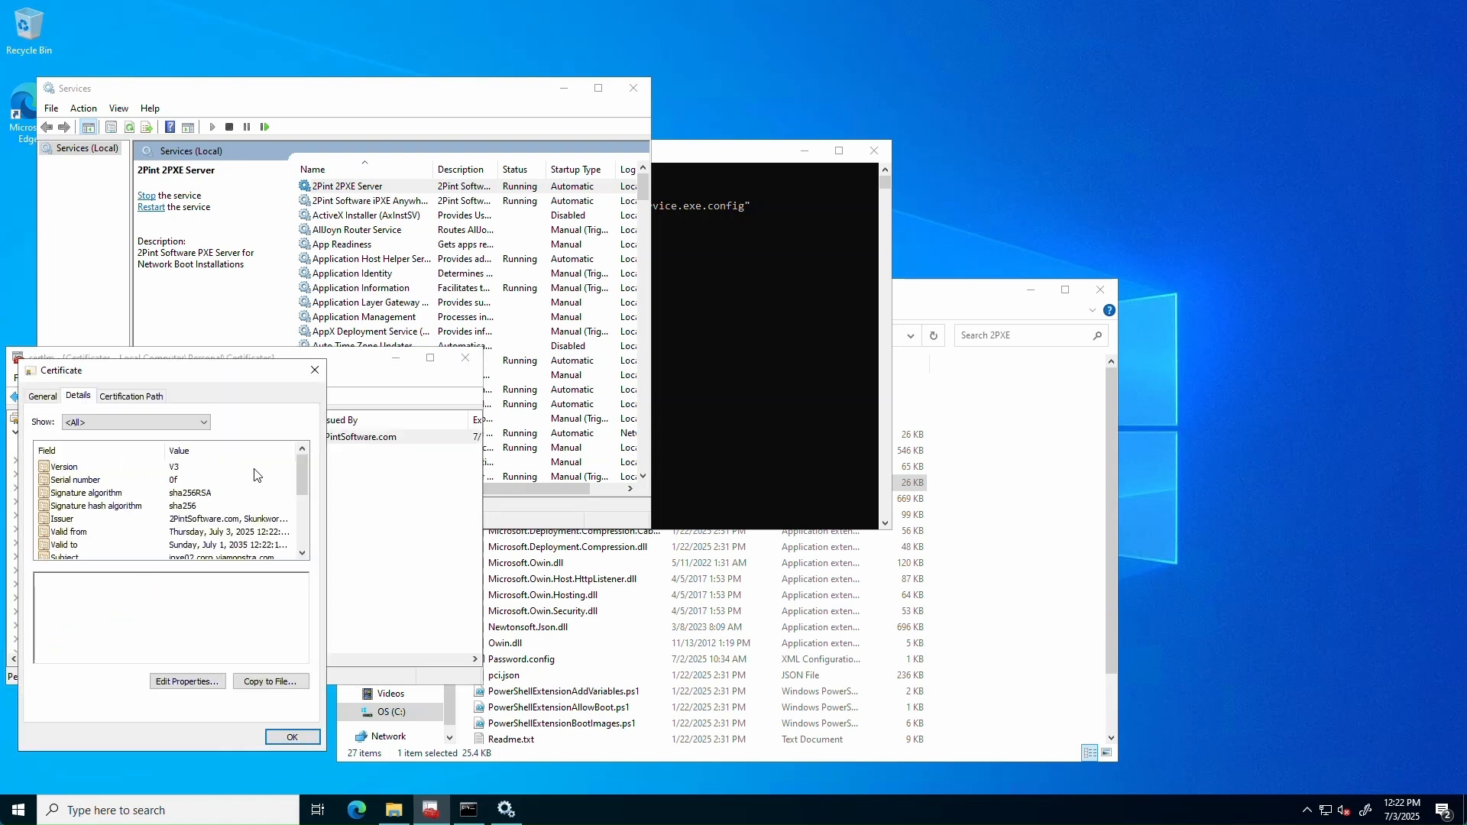
pyautogui.scroll(-4, 303, 483)
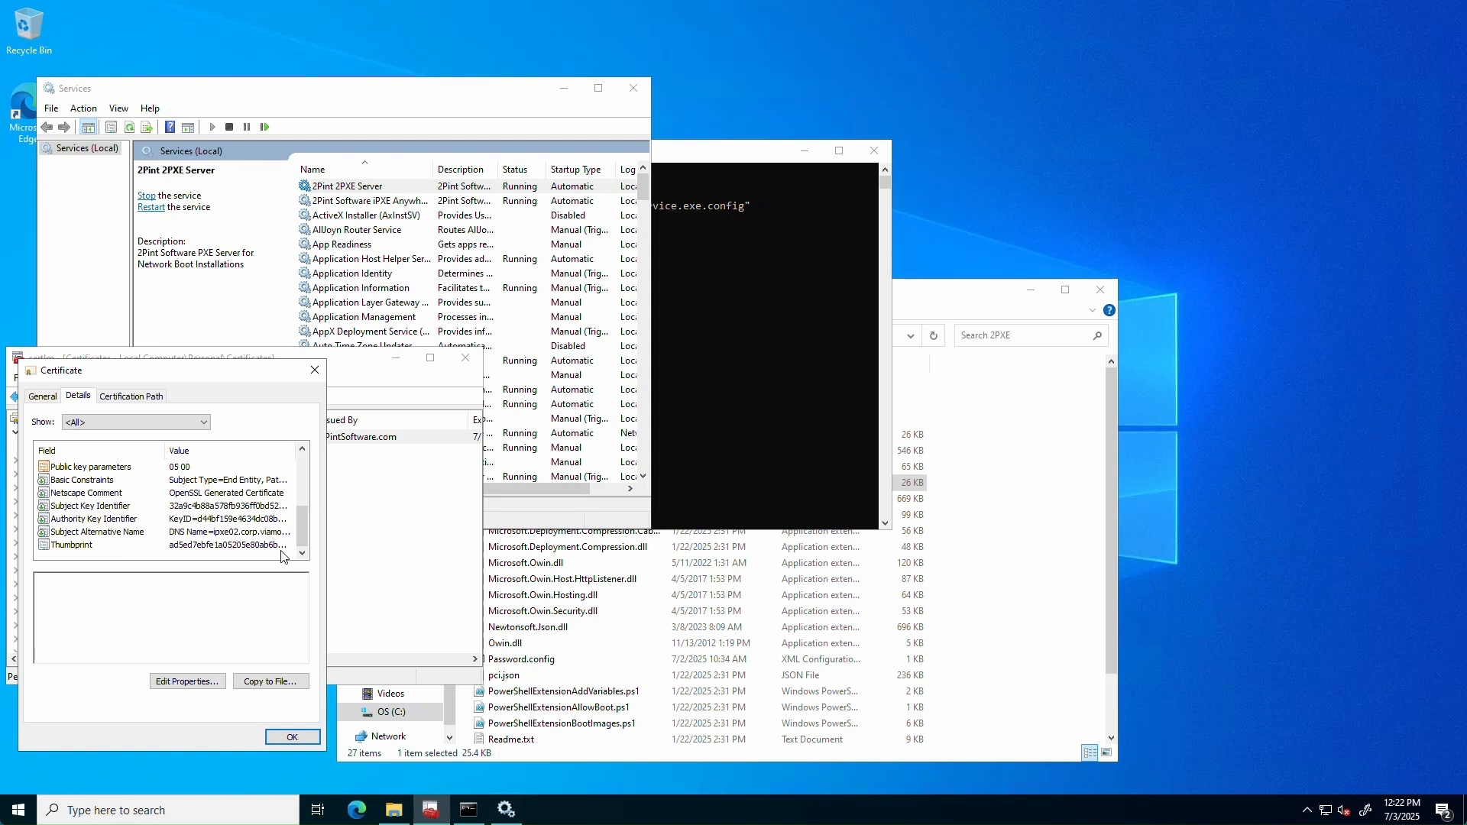
pyautogui.click(113, 533)
pyautogui.moveTo(184, 584); pyautogui.dragTo(97, 583)
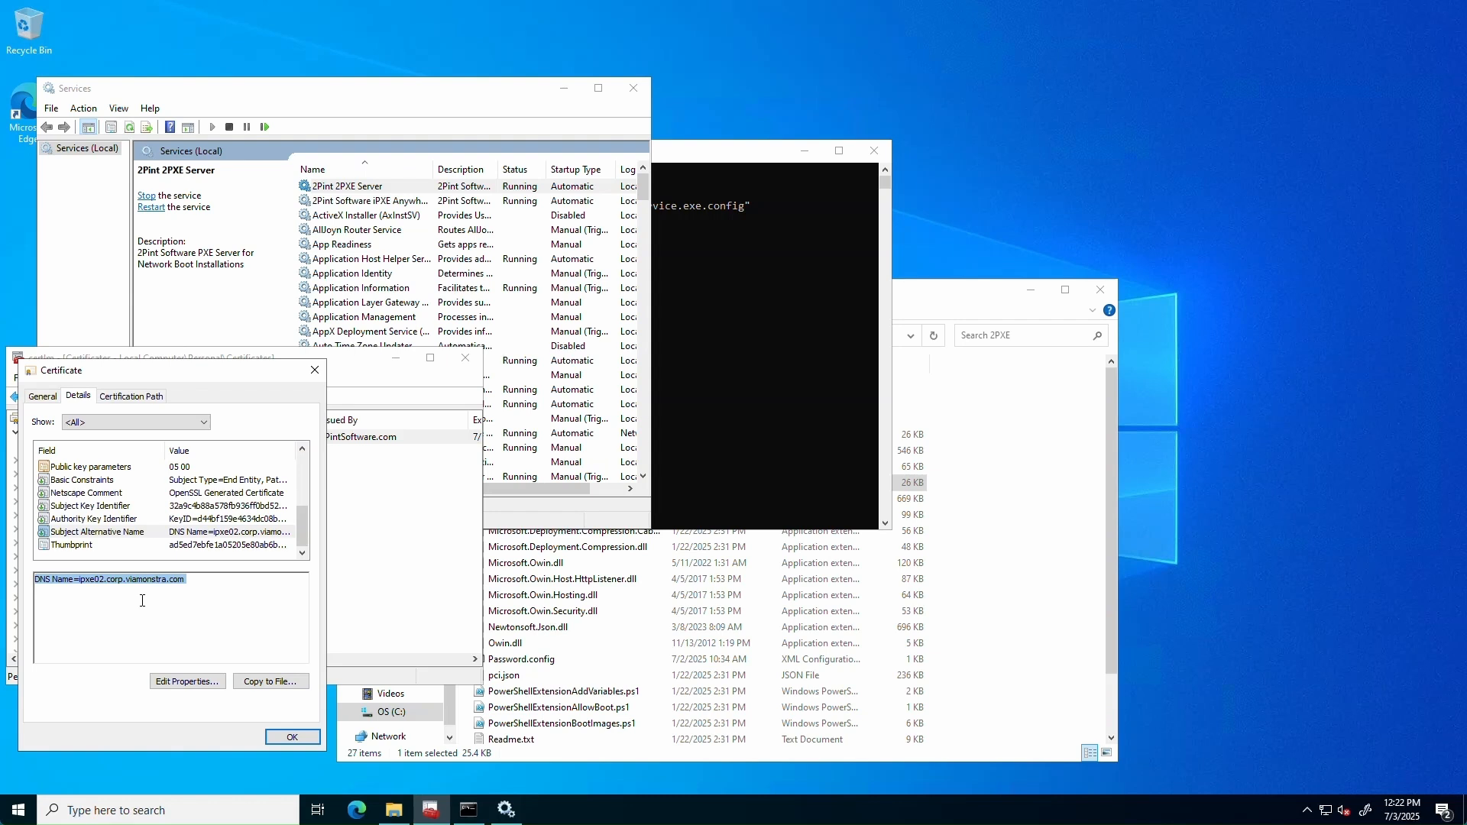
# Copy the full Thumbprint value from the regenerated certificate's details.
pyautogui.click(76, 545)
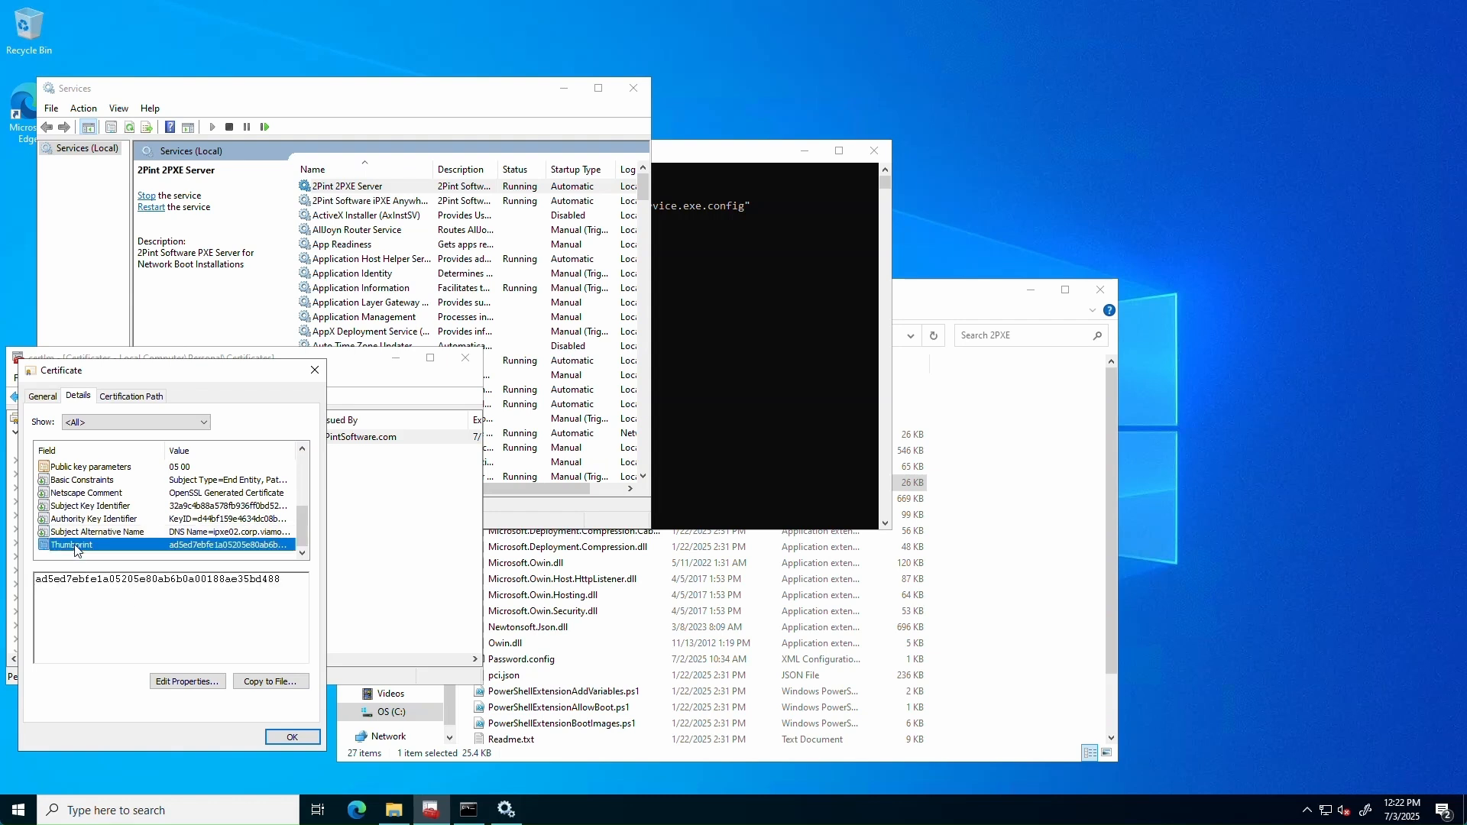
pyautogui.click(38, 582)
pyautogui.moveTo(37, 582); pyautogui.dragTo(277, 580)
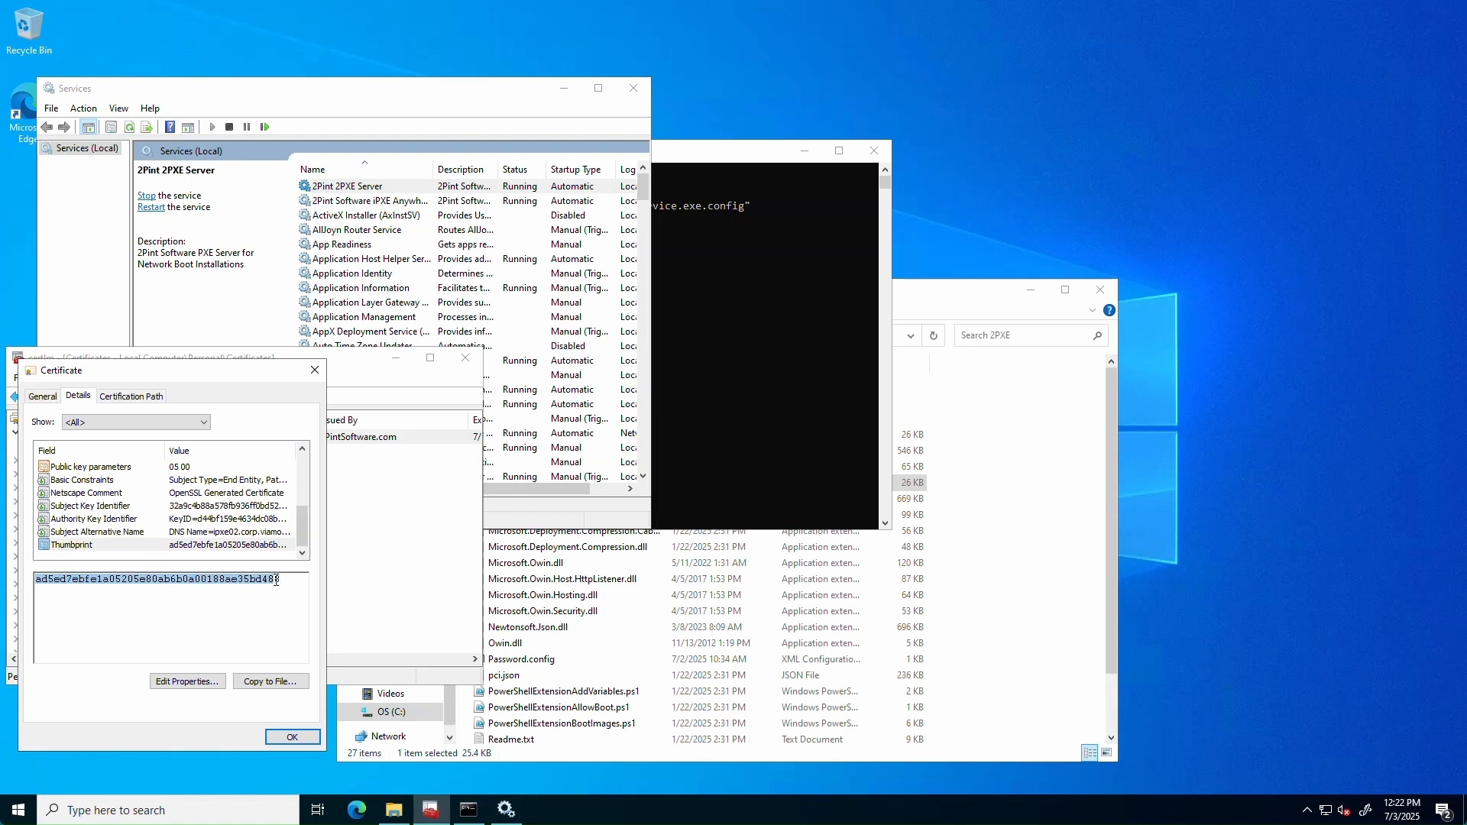
pyautogui.moveTo(281, 579); pyautogui.dragTo(284, 578)
pyautogui.click(281, 578)
pyautogui.moveTo(281, 579); pyautogui.dragTo(36, 586)
pyautogui.hotkey('ctrl', 'c')
# Launch regedit from the command prompt and open the HKEY_LOCAL_MACHINE\SOFTWARE\2Pint Software\iPXE Anywhere Web Service key.
pyautogui.click(741, 157)
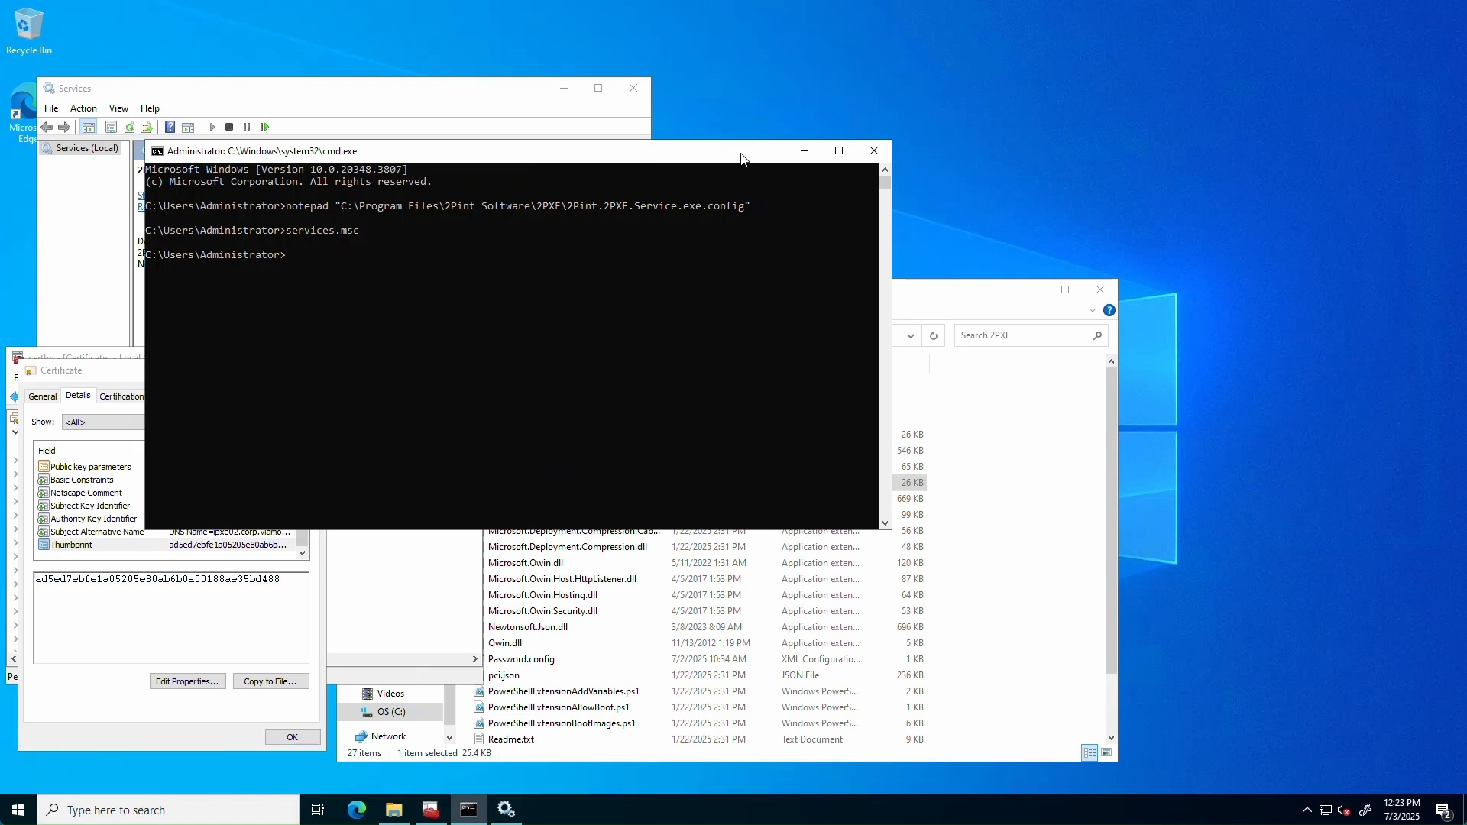
pyautogui.write('regedit')
pyautogui.press('Return')
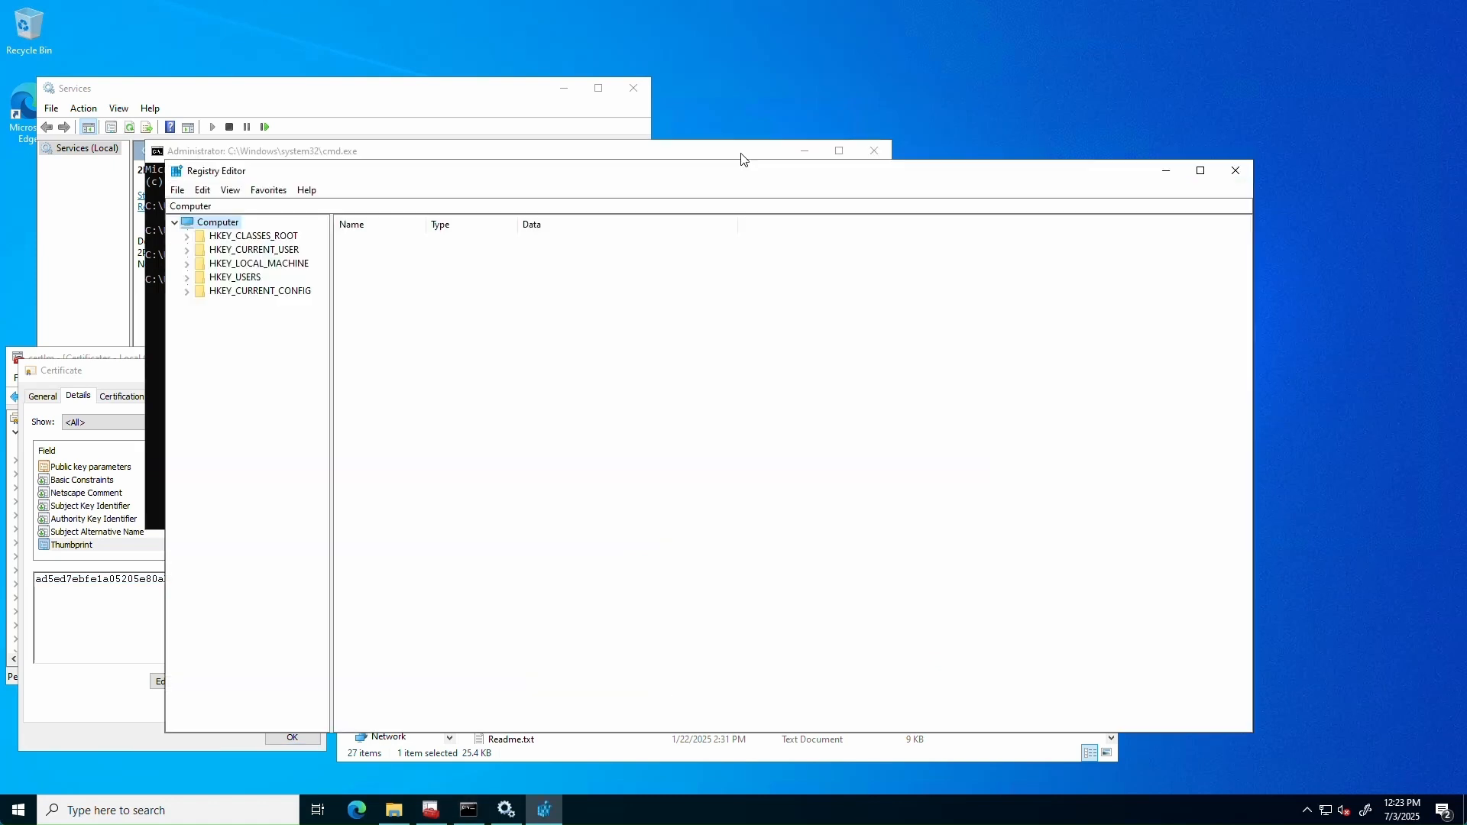
pyautogui.click(187, 265)
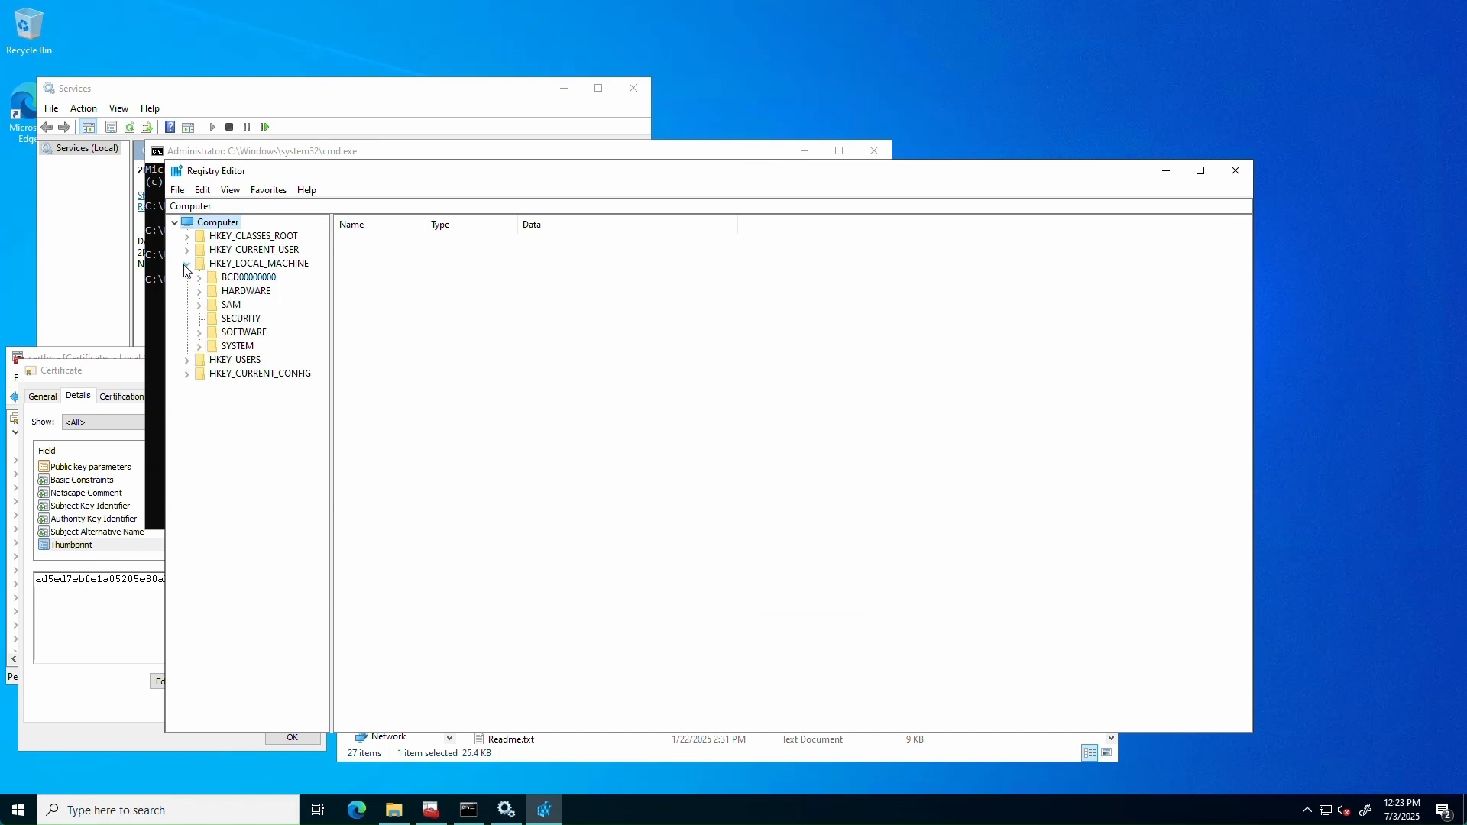
pyautogui.click(199, 333)
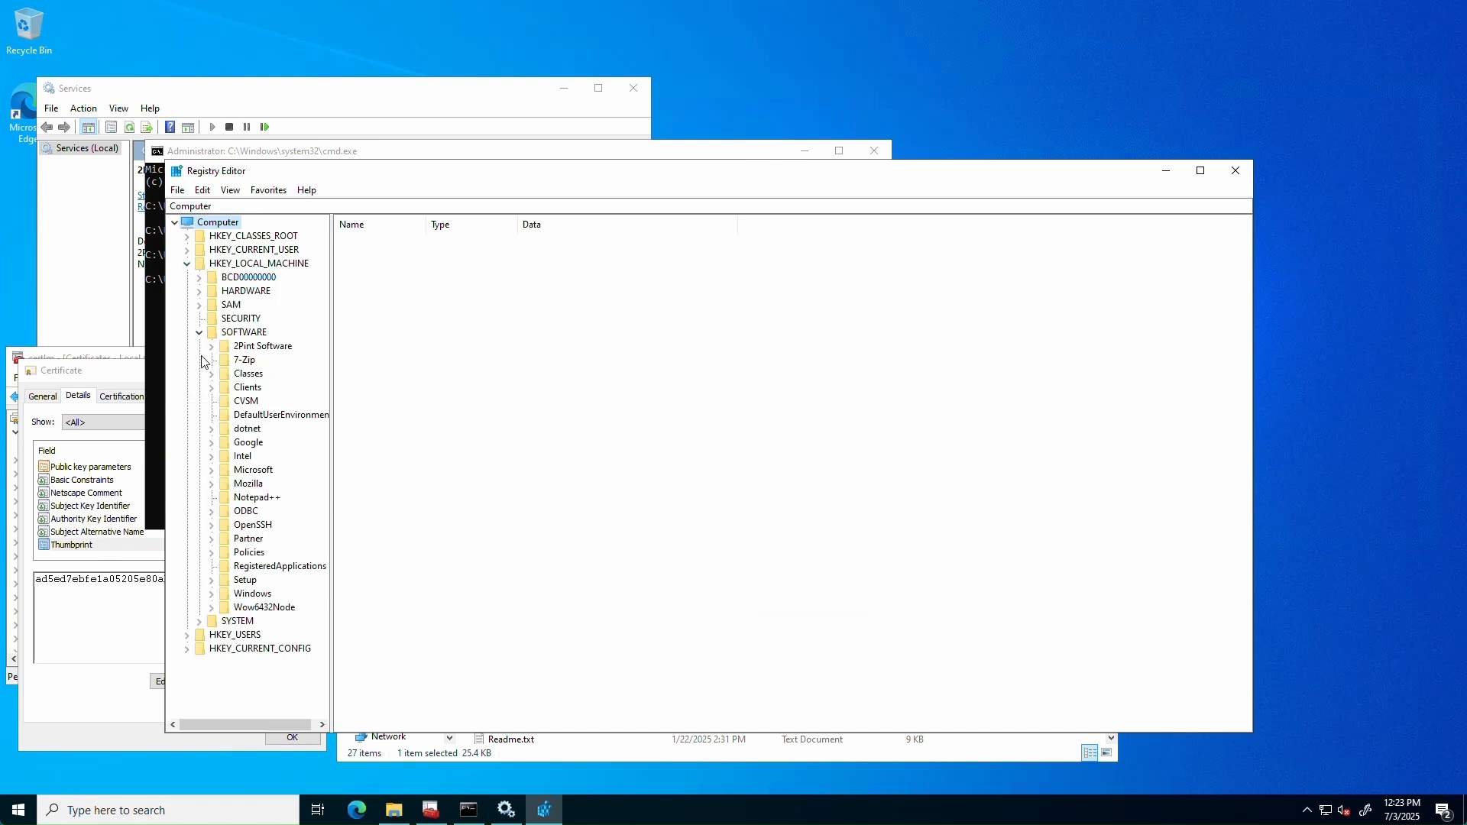
pyautogui.click(211, 347)
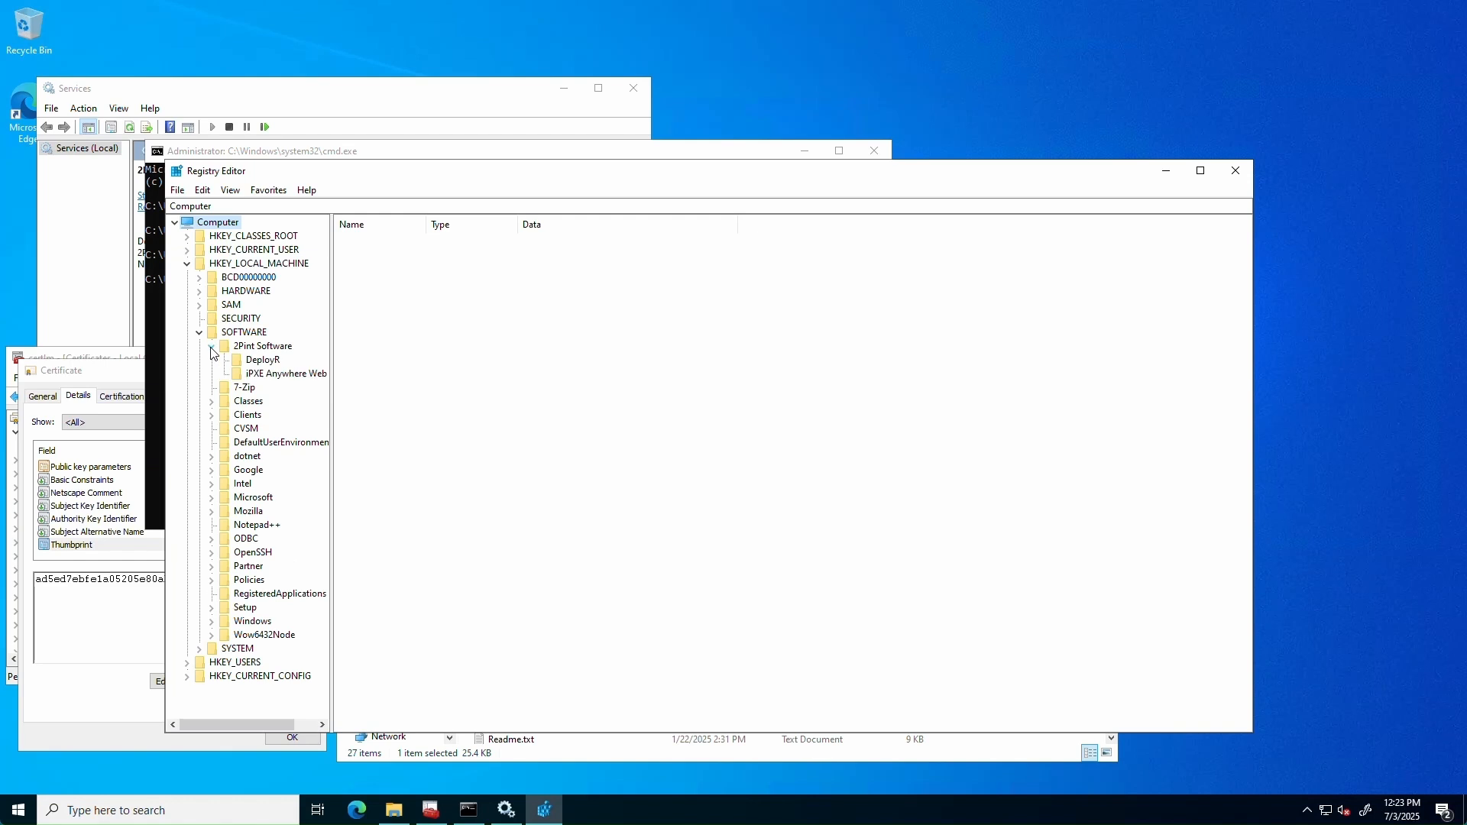
pyautogui.click(266, 376)
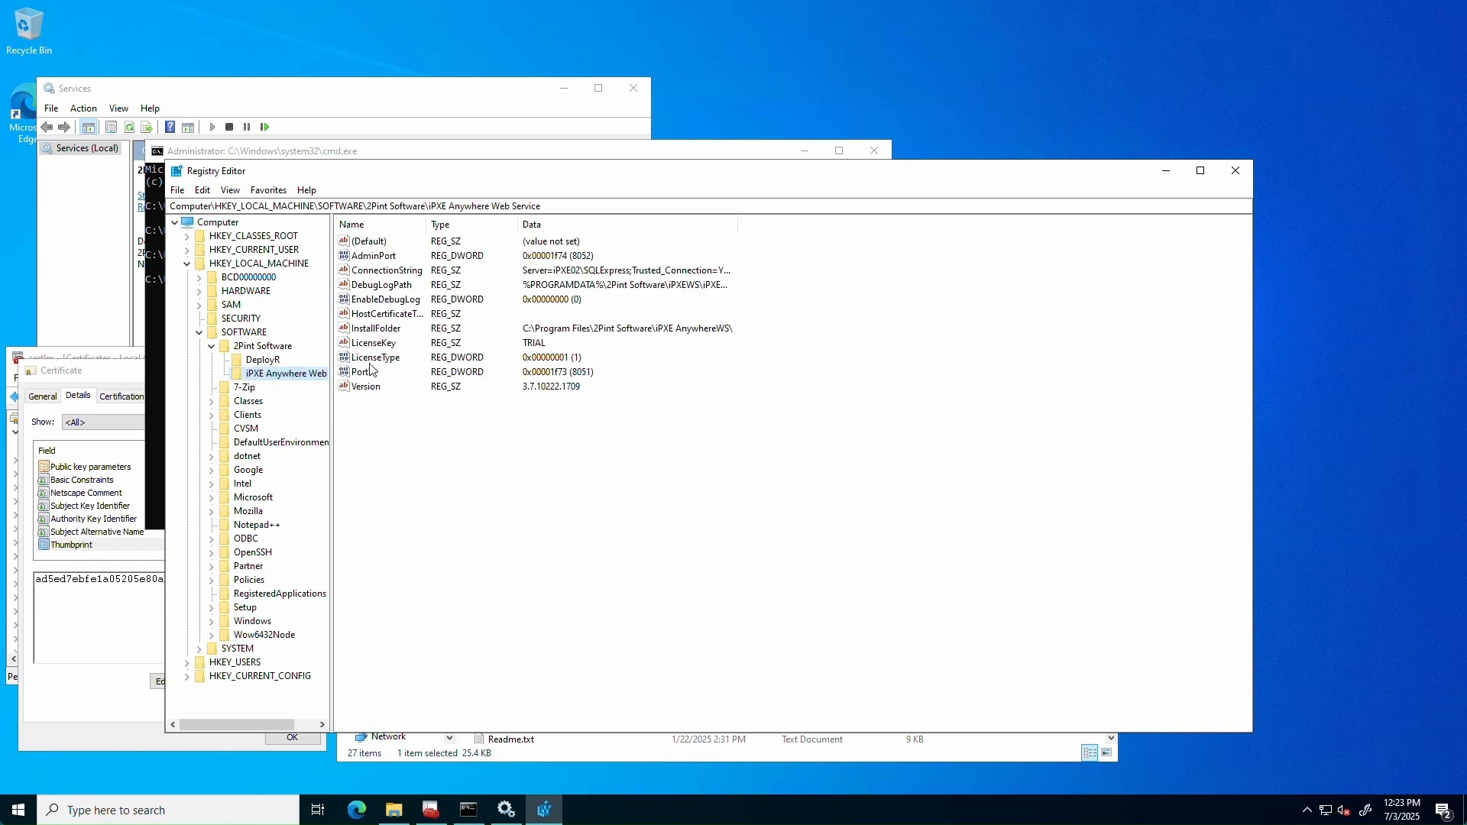
# Paste the copied certificate thumbprint into the HostCertificateThumbprint value, then close the Registry Editor.
pyautogui.doubleClick(372, 313)
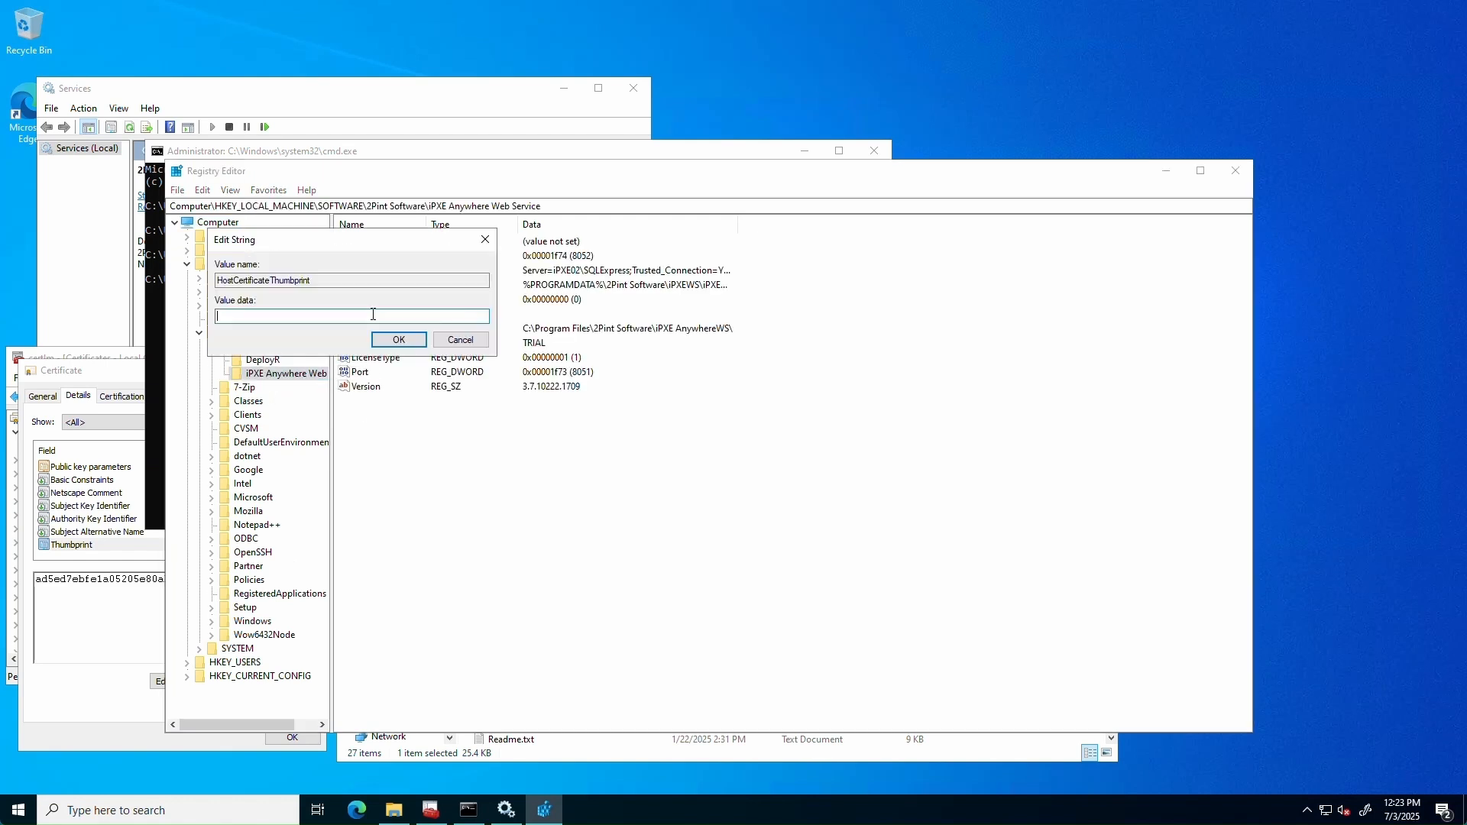
pyautogui.hotkey('ctrl', 'v')
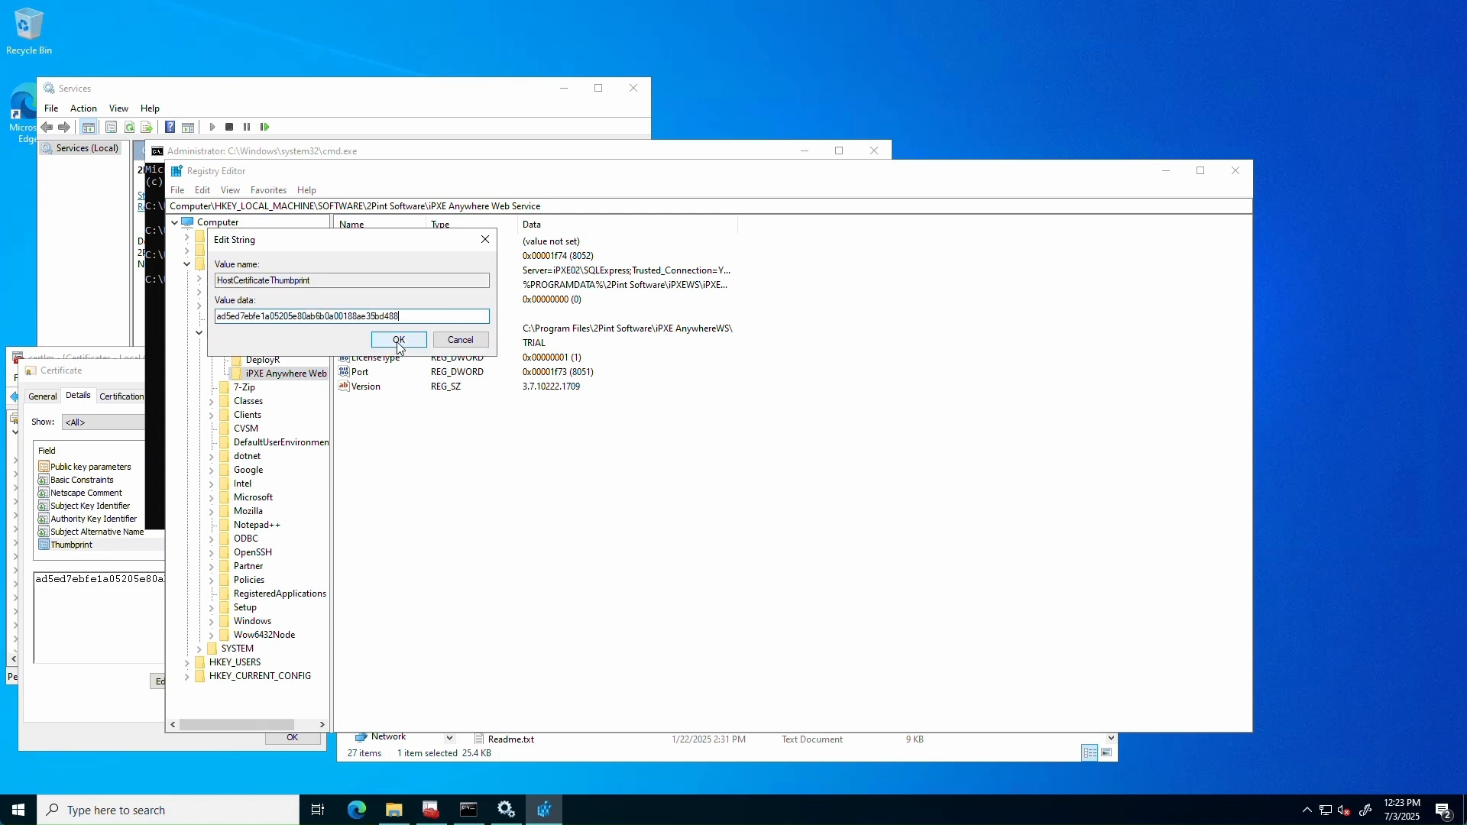
pyautogui.click(399, 341)
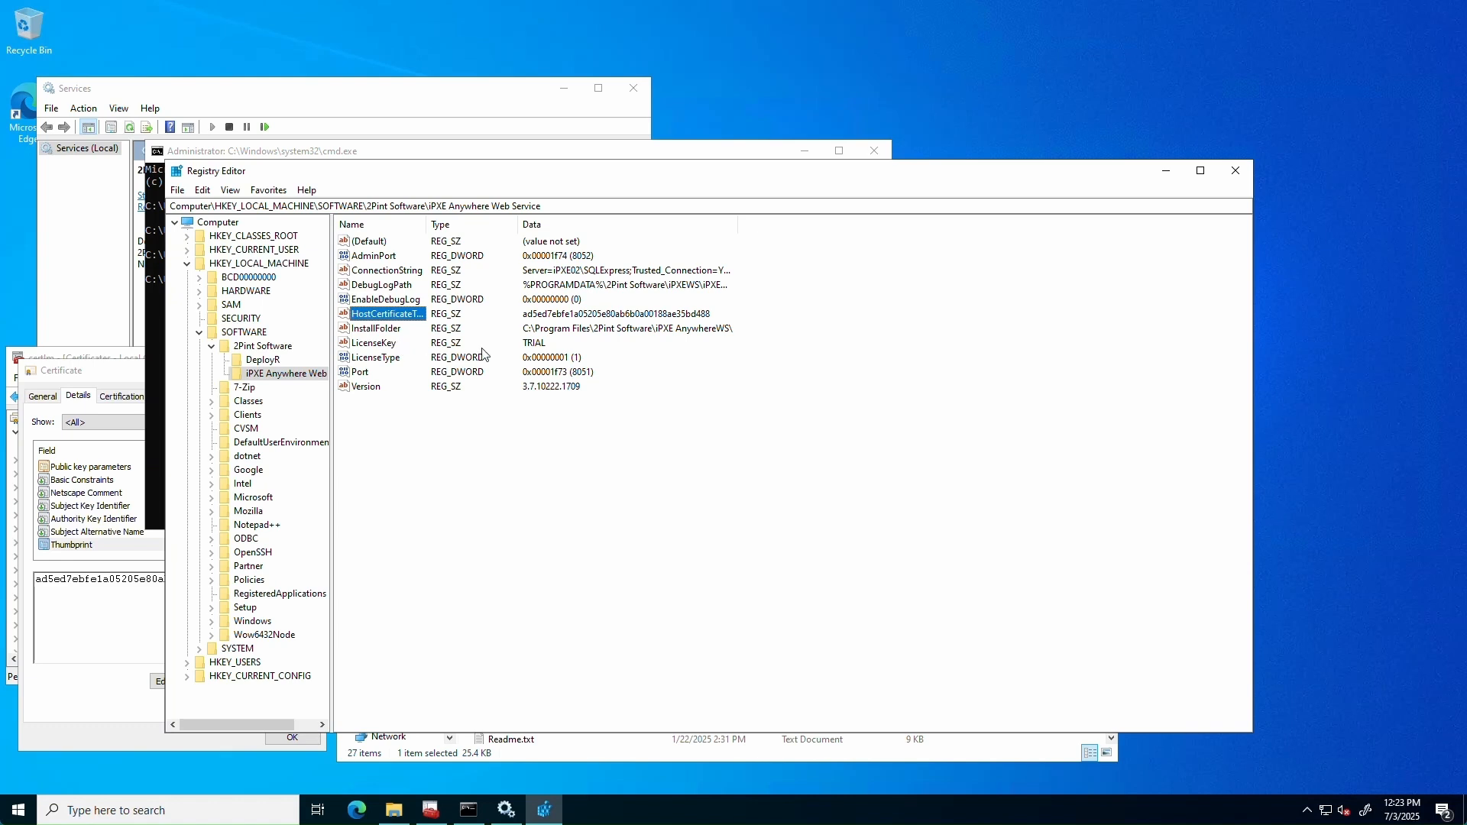
pyautogui.click(1237, 171)
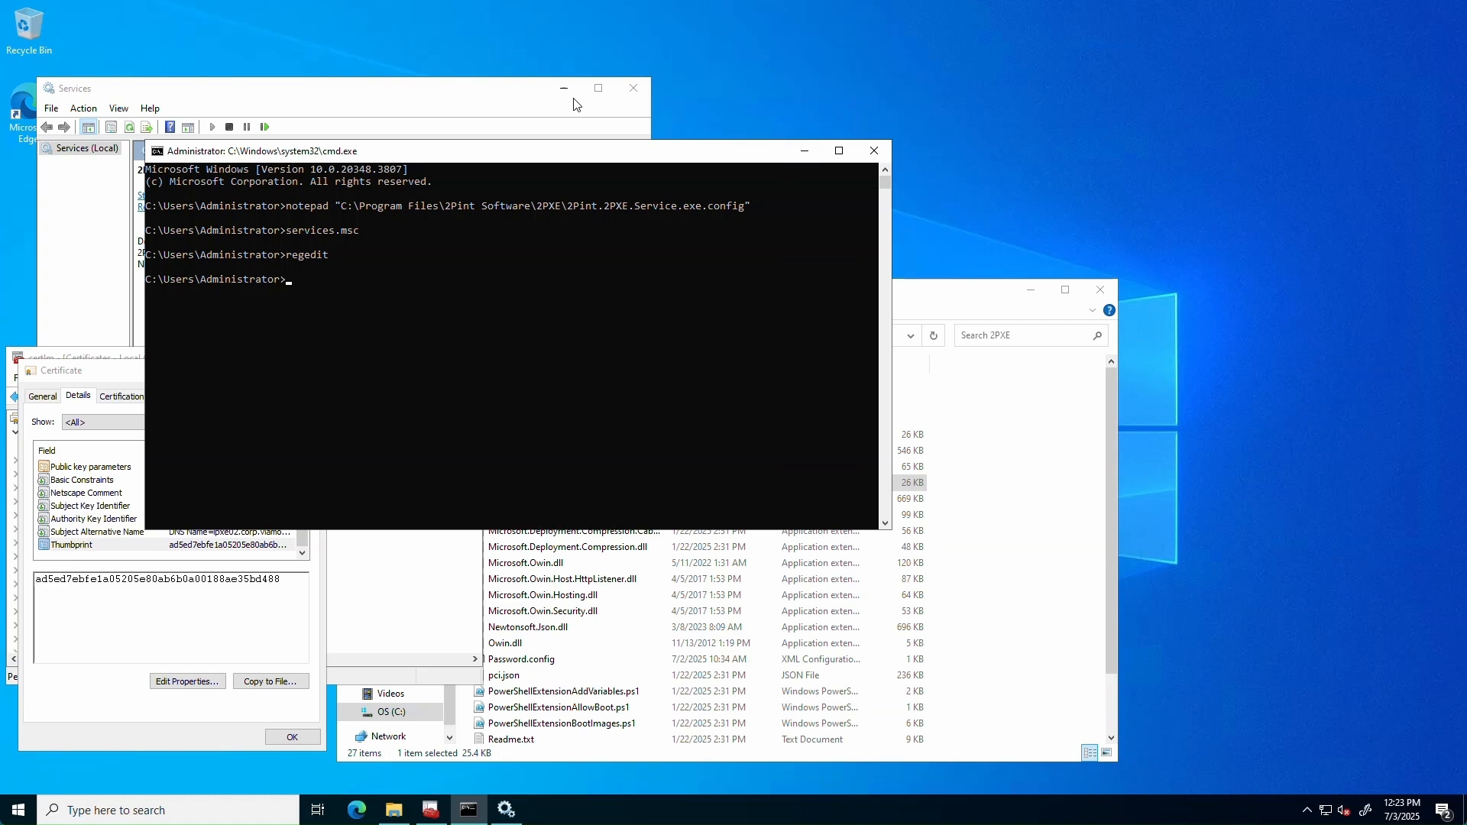
# Restart the 2Pint Software iPXE Anywhere Web Service in the Services console.
pyautogui.click(506, 89)
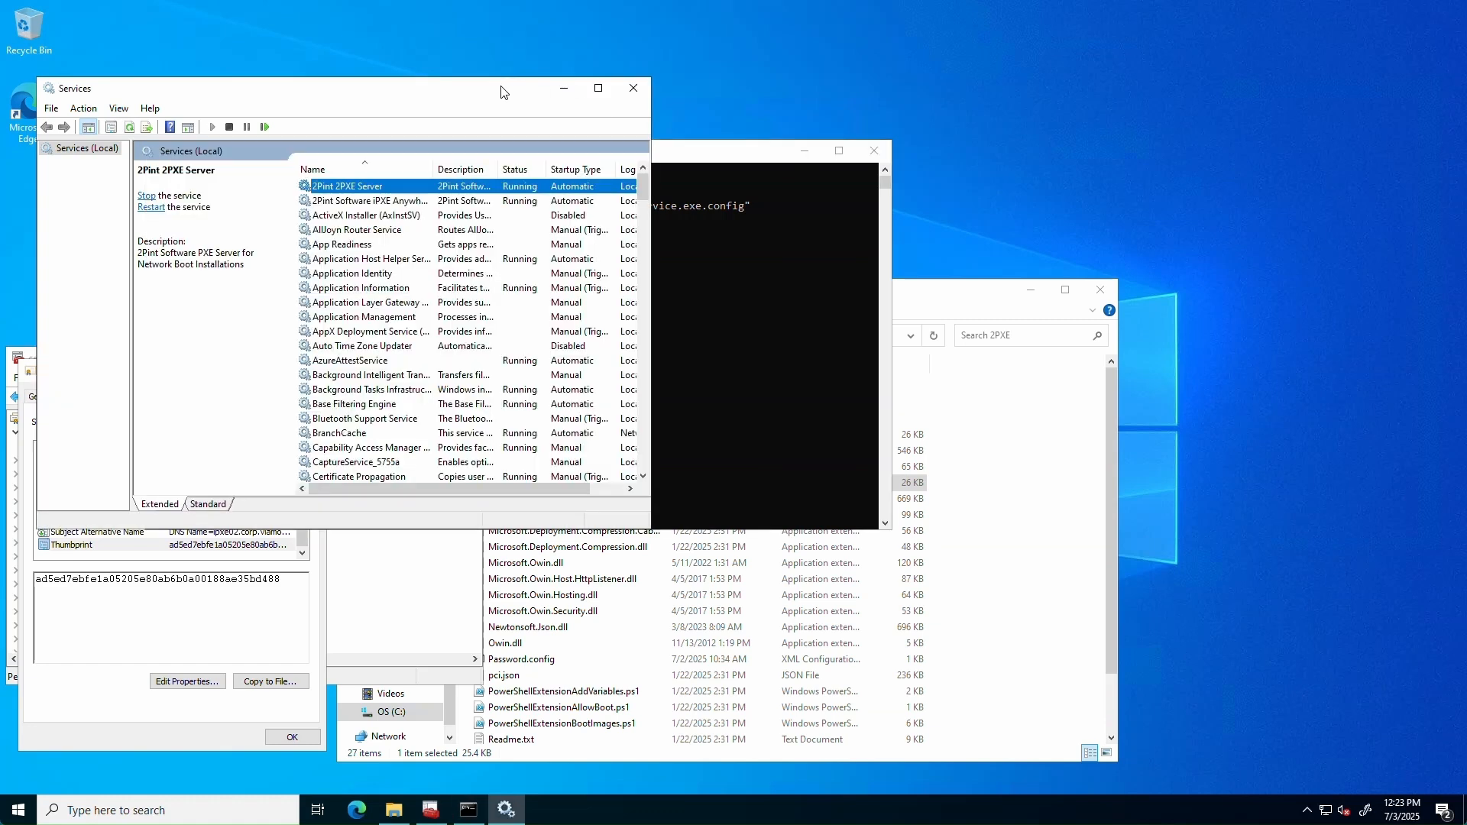
pyautogui.click(390, 201)
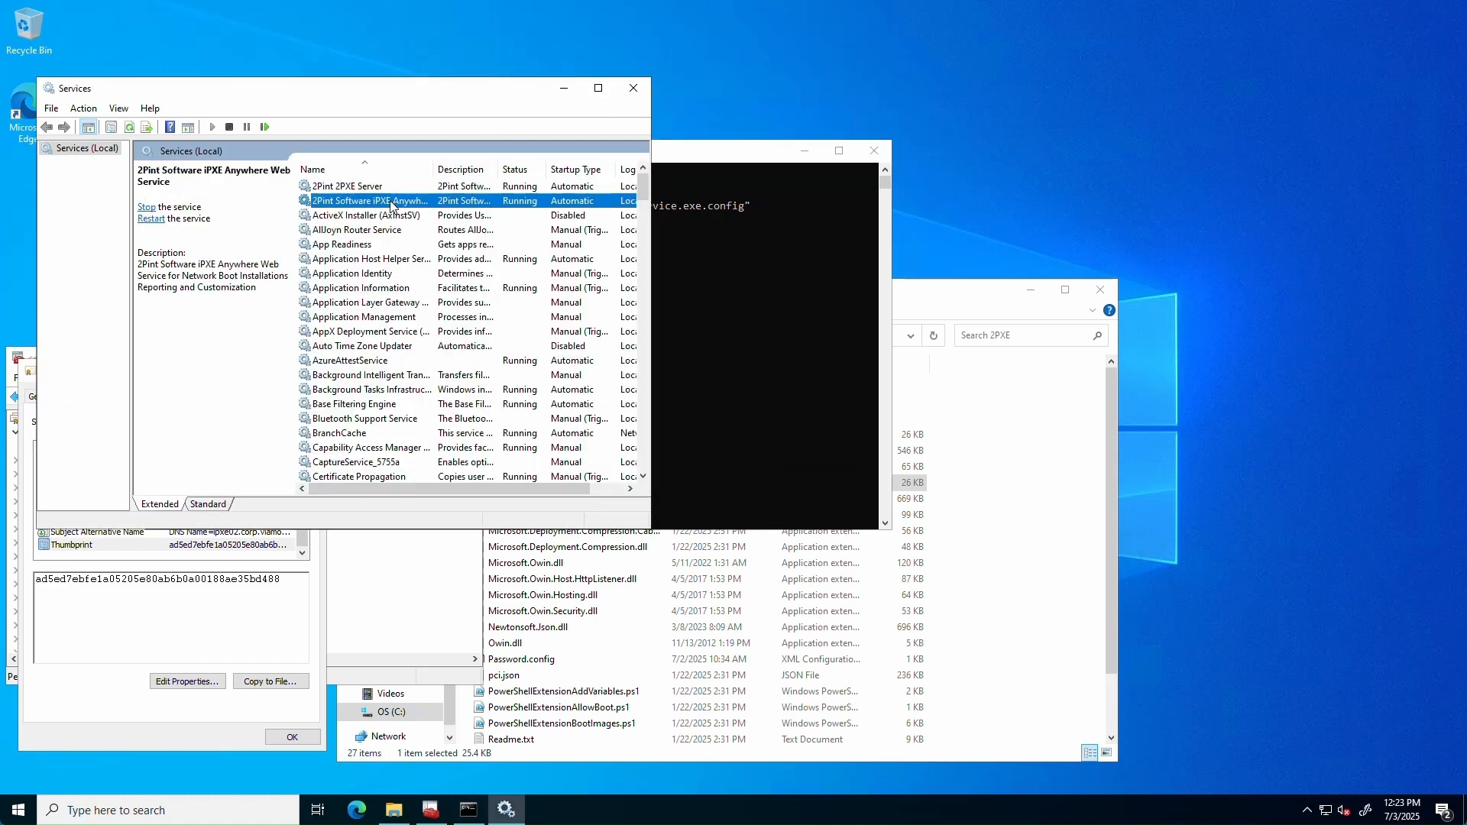
pyautogui.click(263, 126)
# List the SSL certificate bindings by running netsh http show ssl in the command prompt.
pyautogui.click(698, 158)
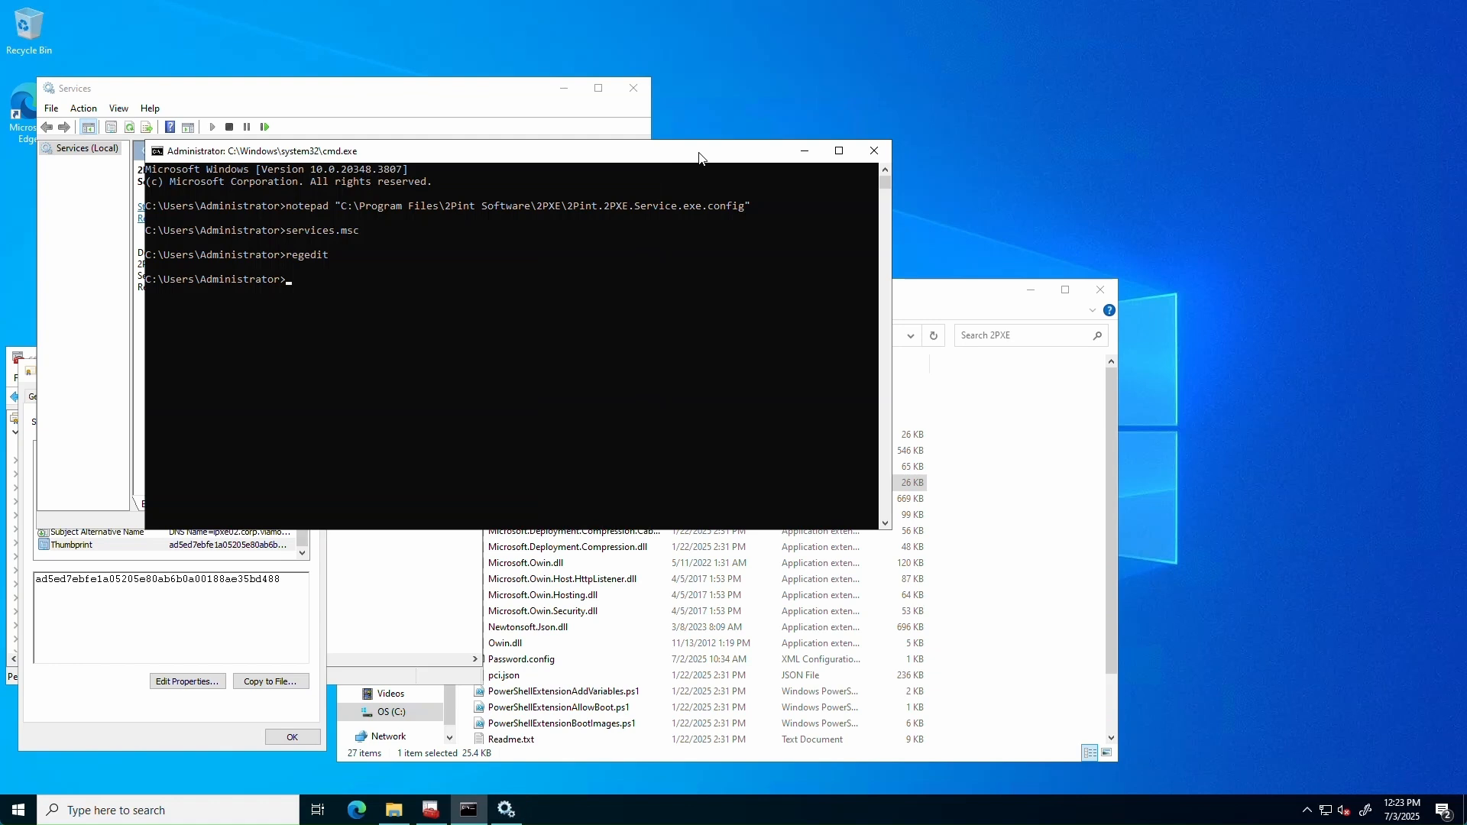
pyautogui.write('netsh http show ssl')
pyautogui.press('Return')
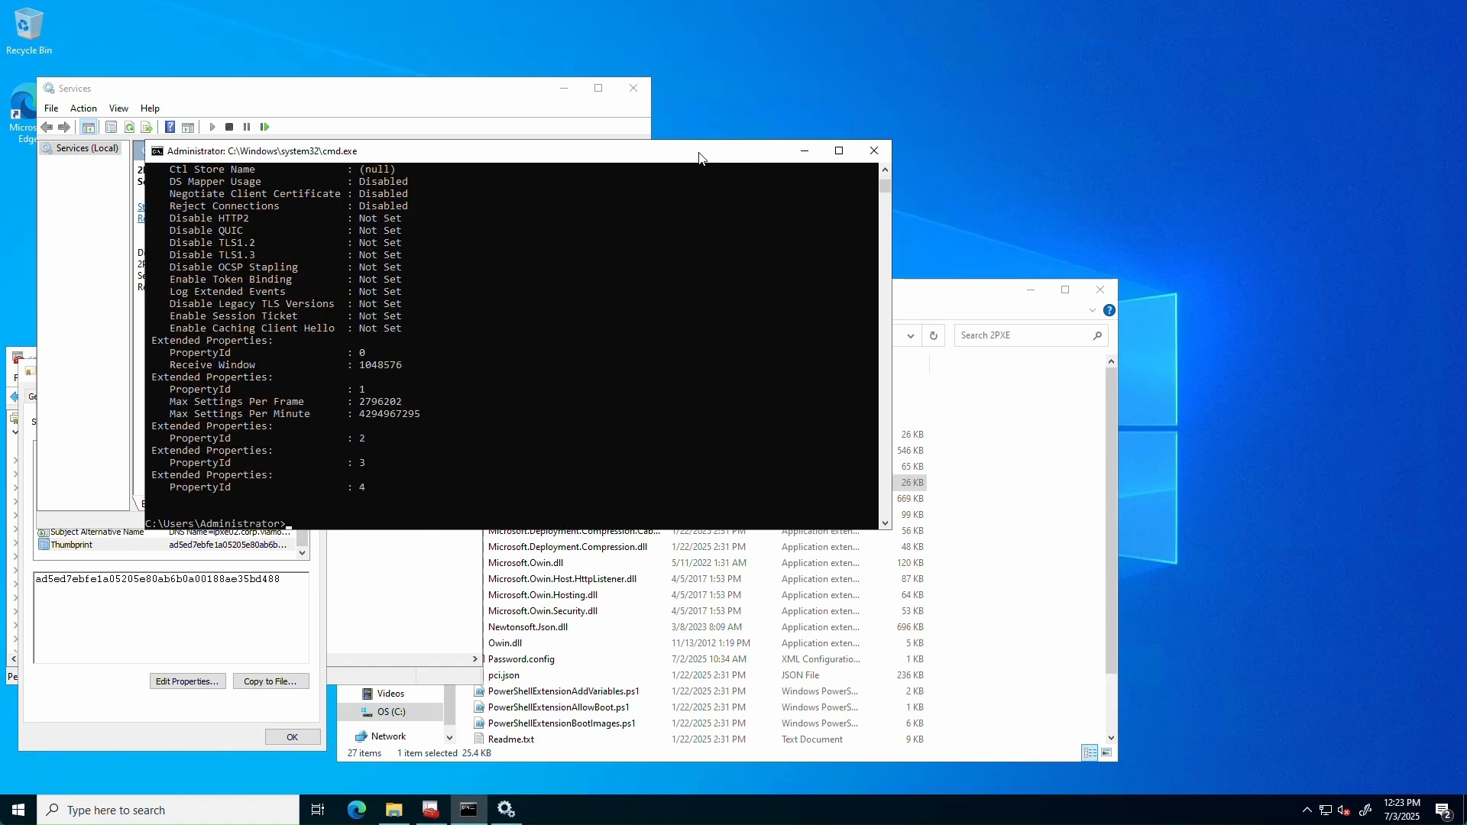
# Compare the certificate hashes of the bindings on ports 8052, 8051 and 8050 with the certificate's thumbprint.
pyautogui.scroll(5, 538, 320)
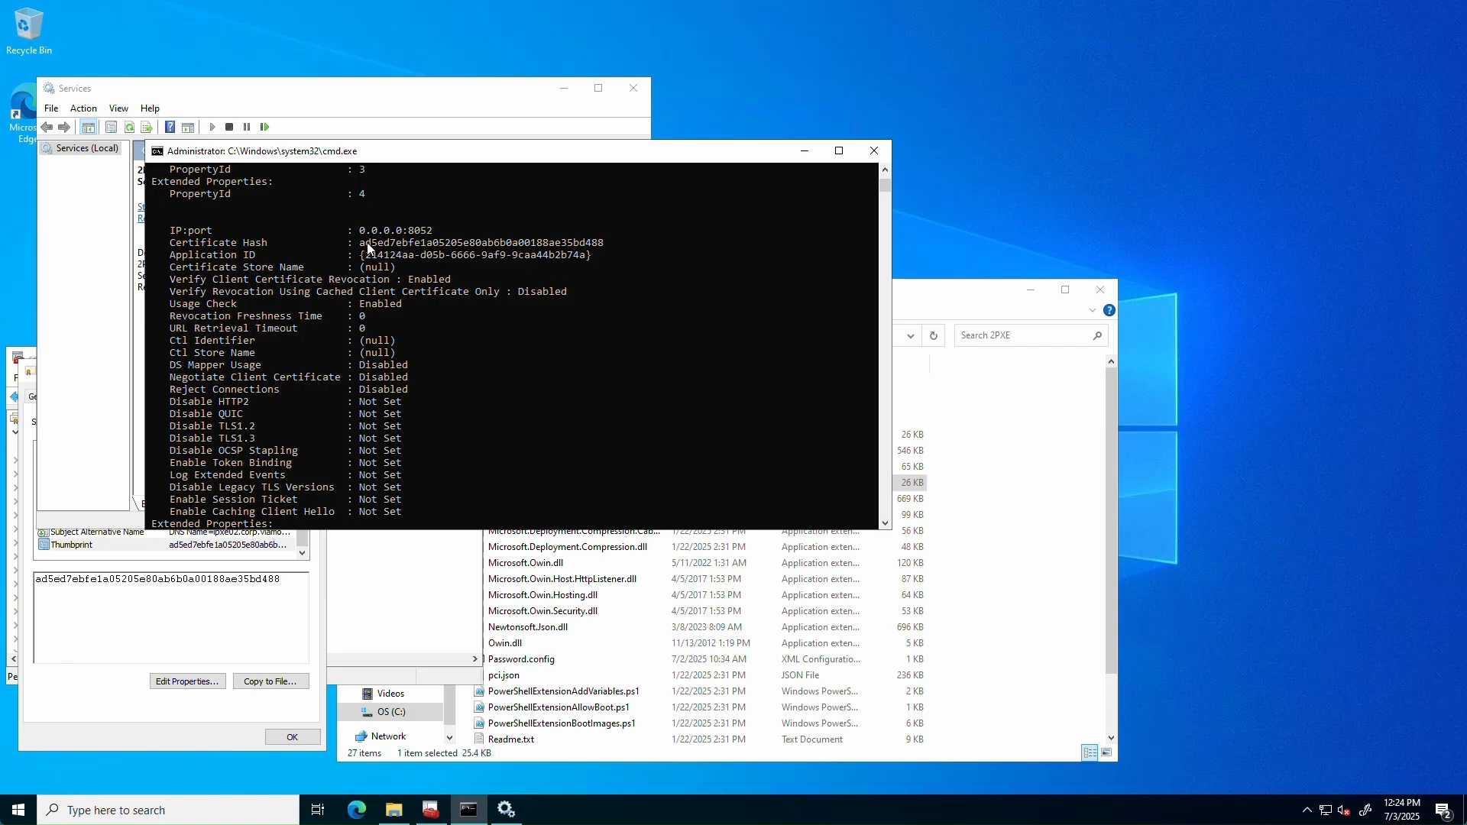
pyautogui.moveTo(364, 246); pyautogui.dragTo(603, 246)
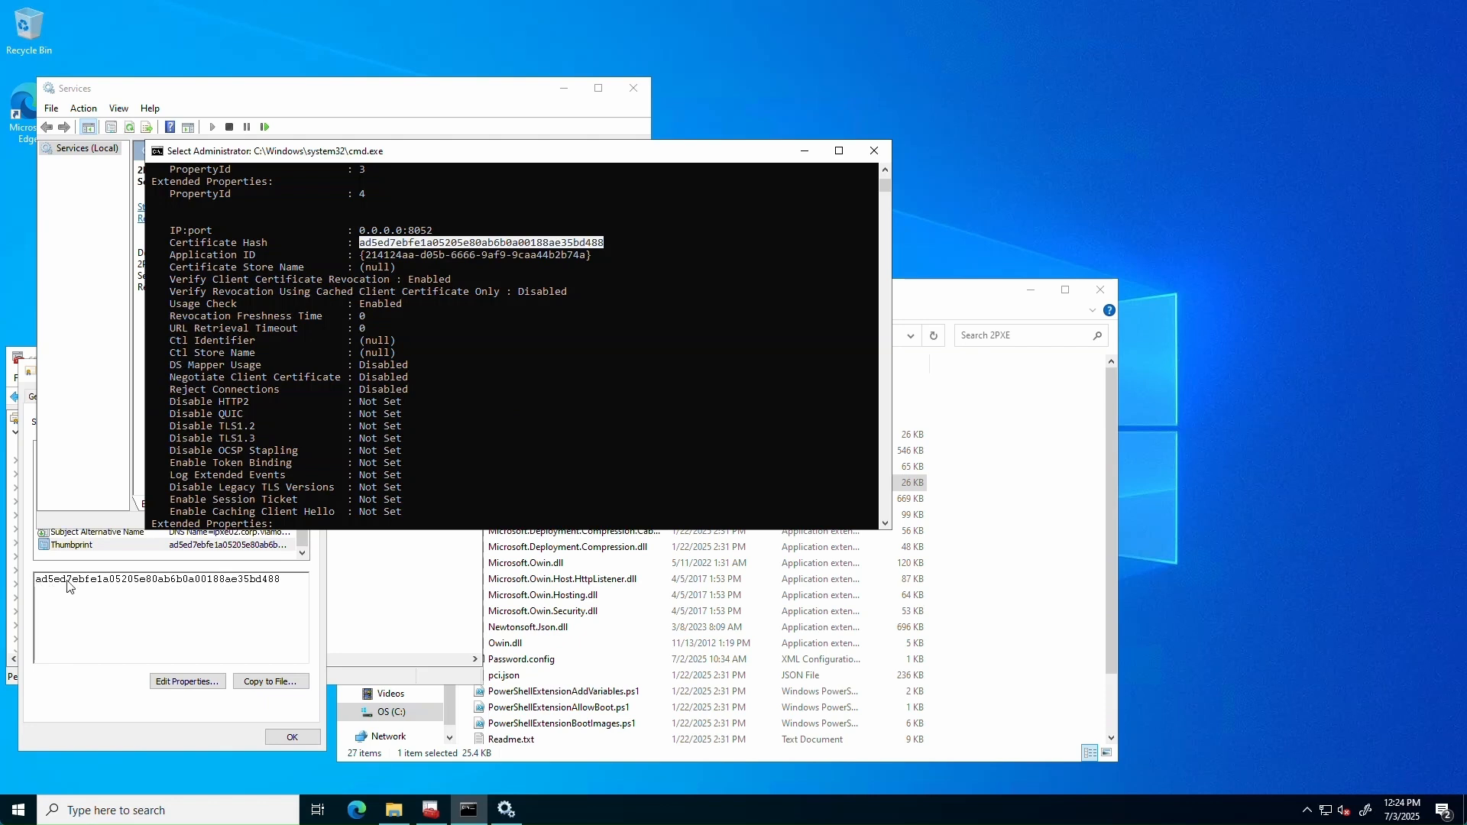
pyautogui.scroll(10, 392, 370)
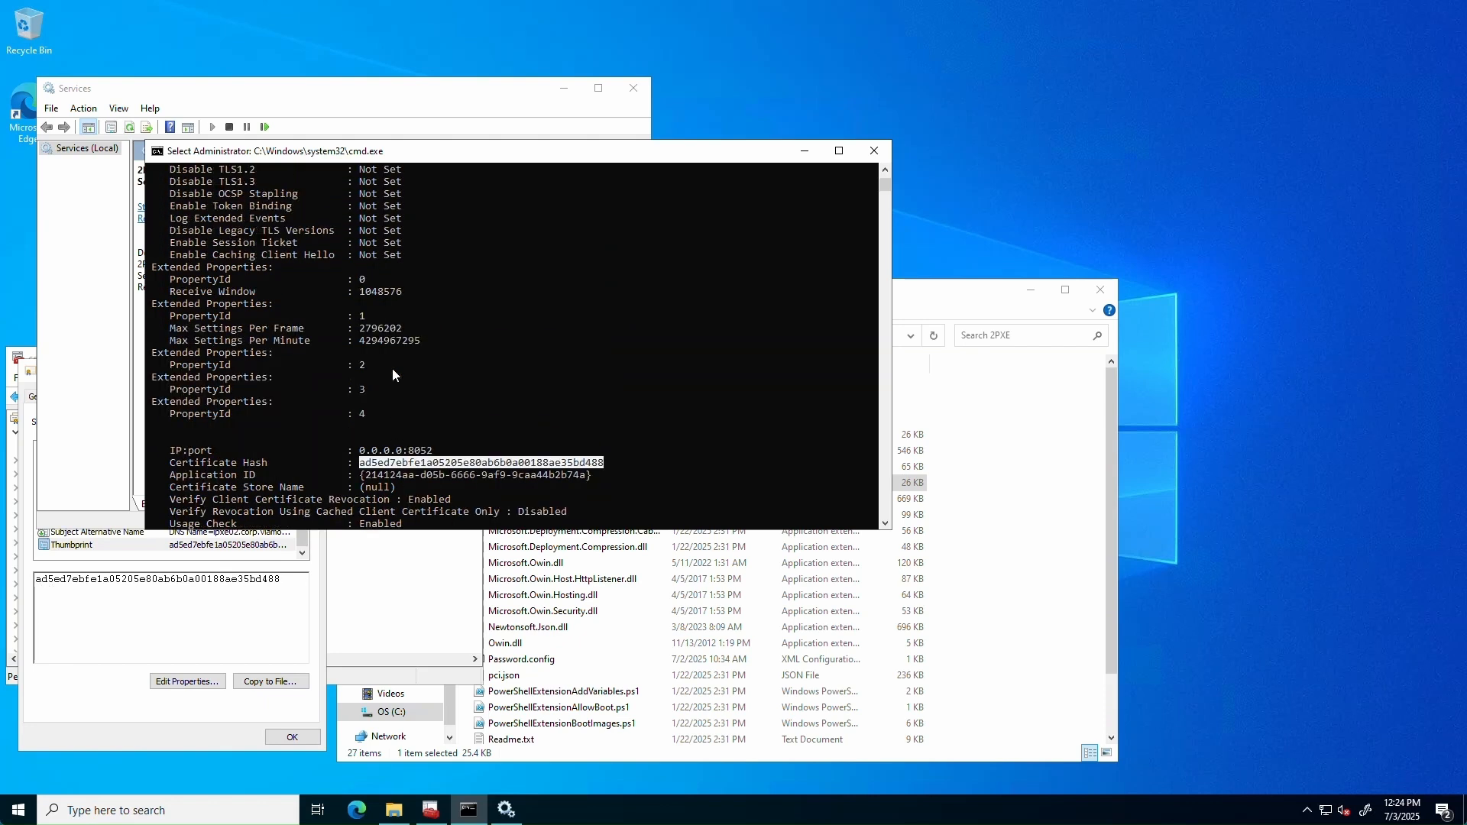
pyautogui.scroll(-8, 391, 379)
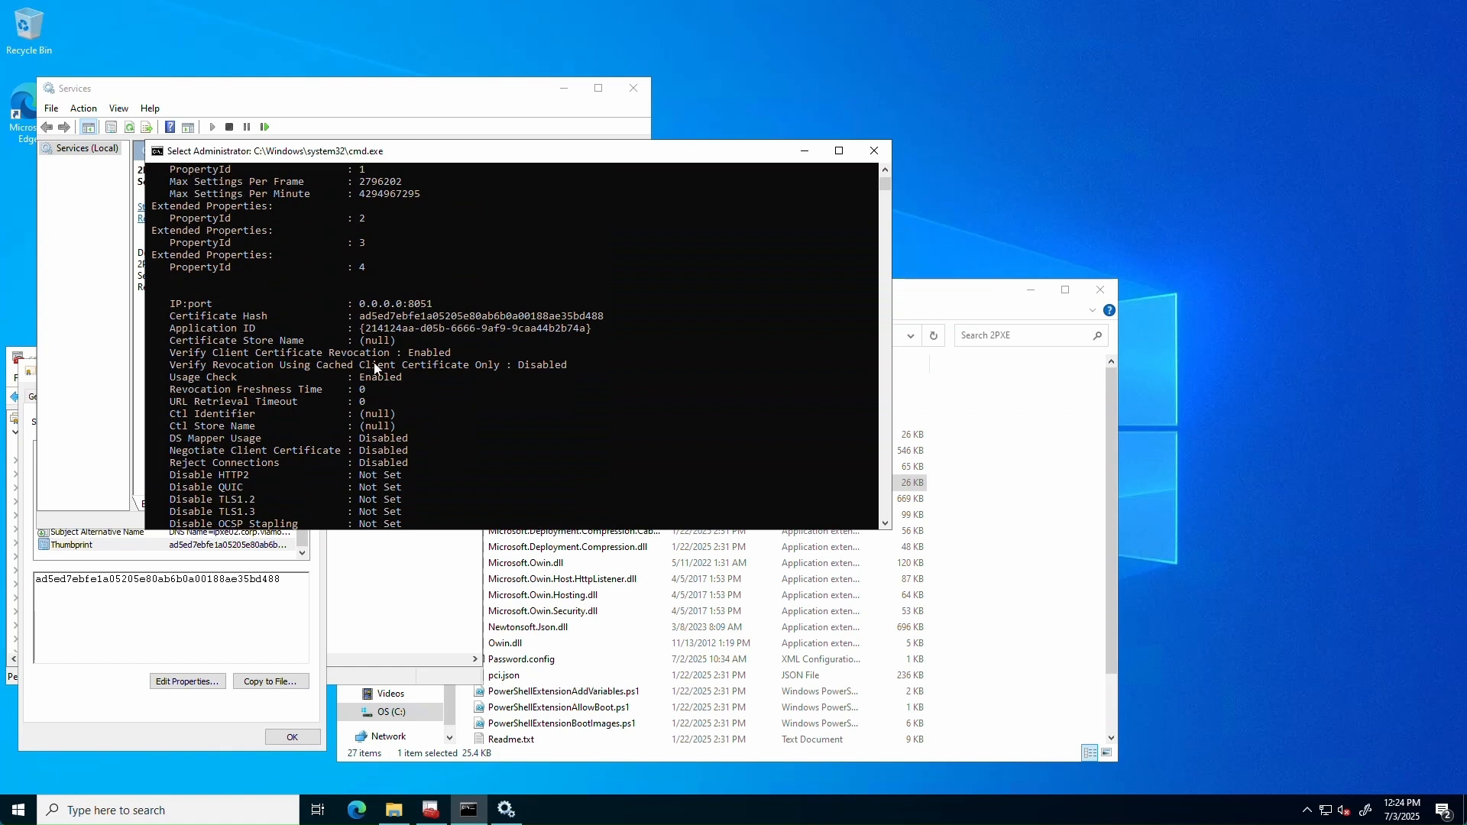
pyautogui.moveTo(386, 323); pyautogui.dragTo(603, 321)
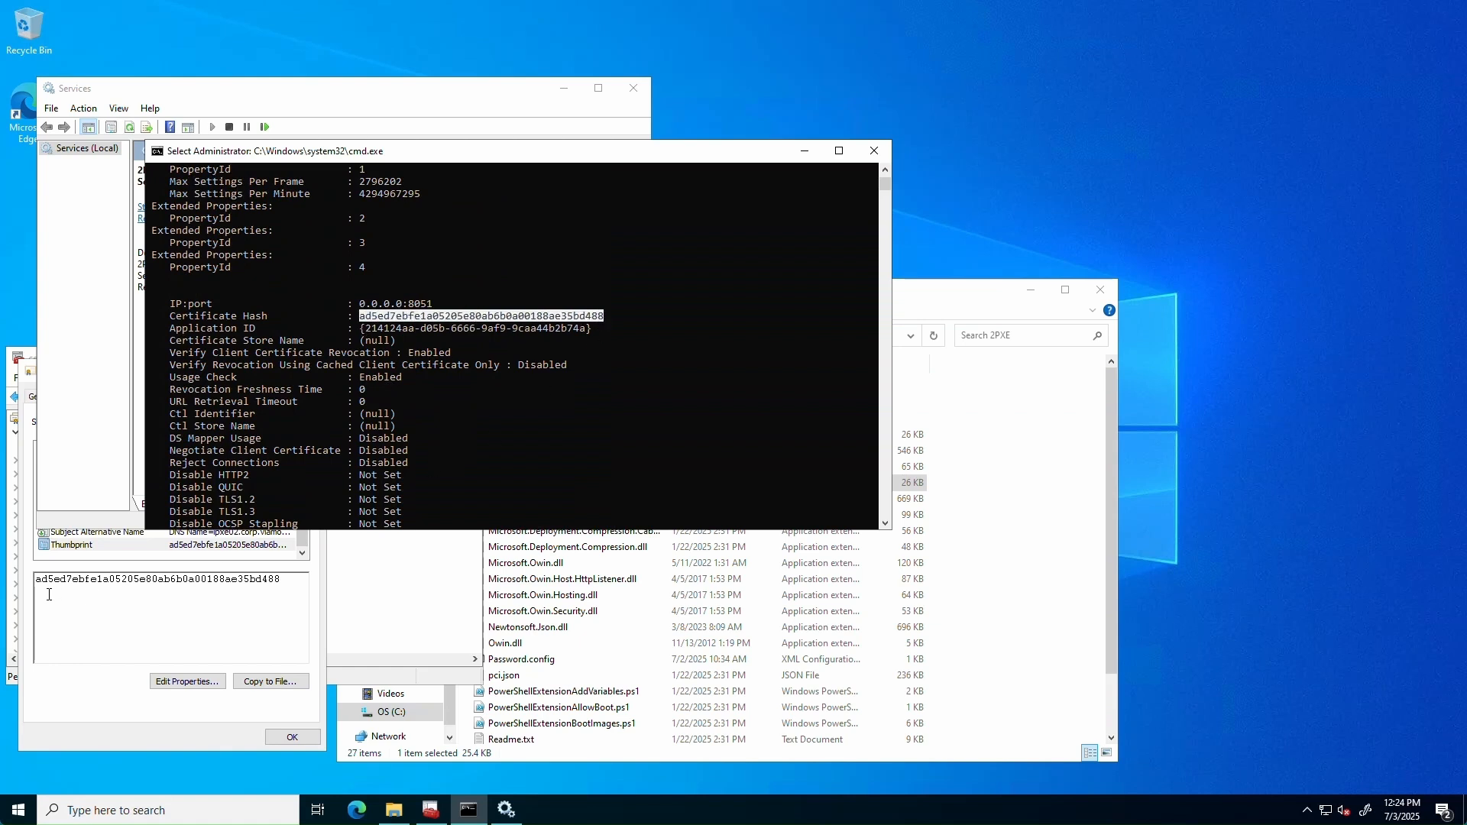
pyautogui.scroll(6, 420, 354)
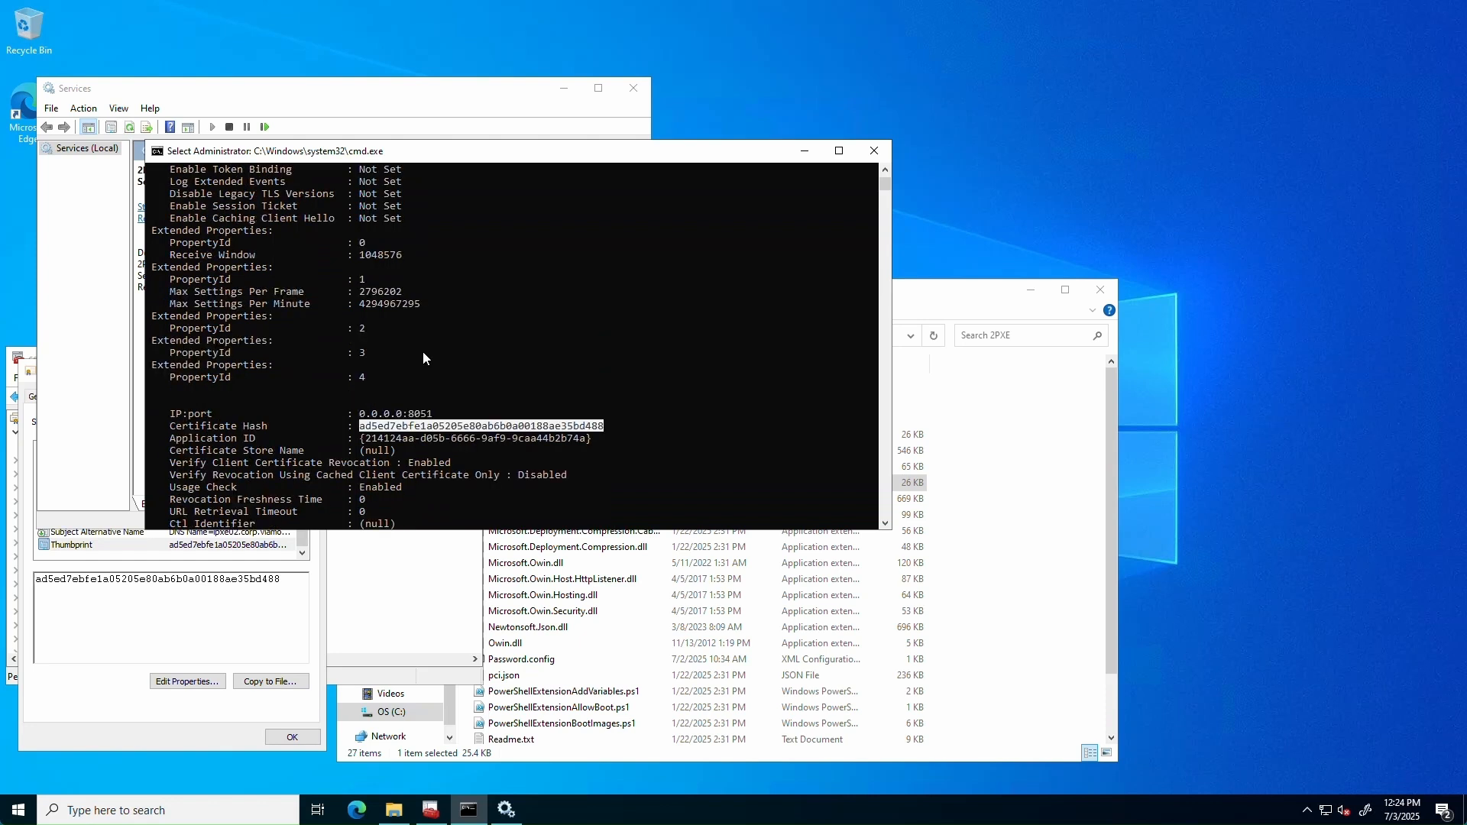
pyautogui.scroll(1, 414, 380)
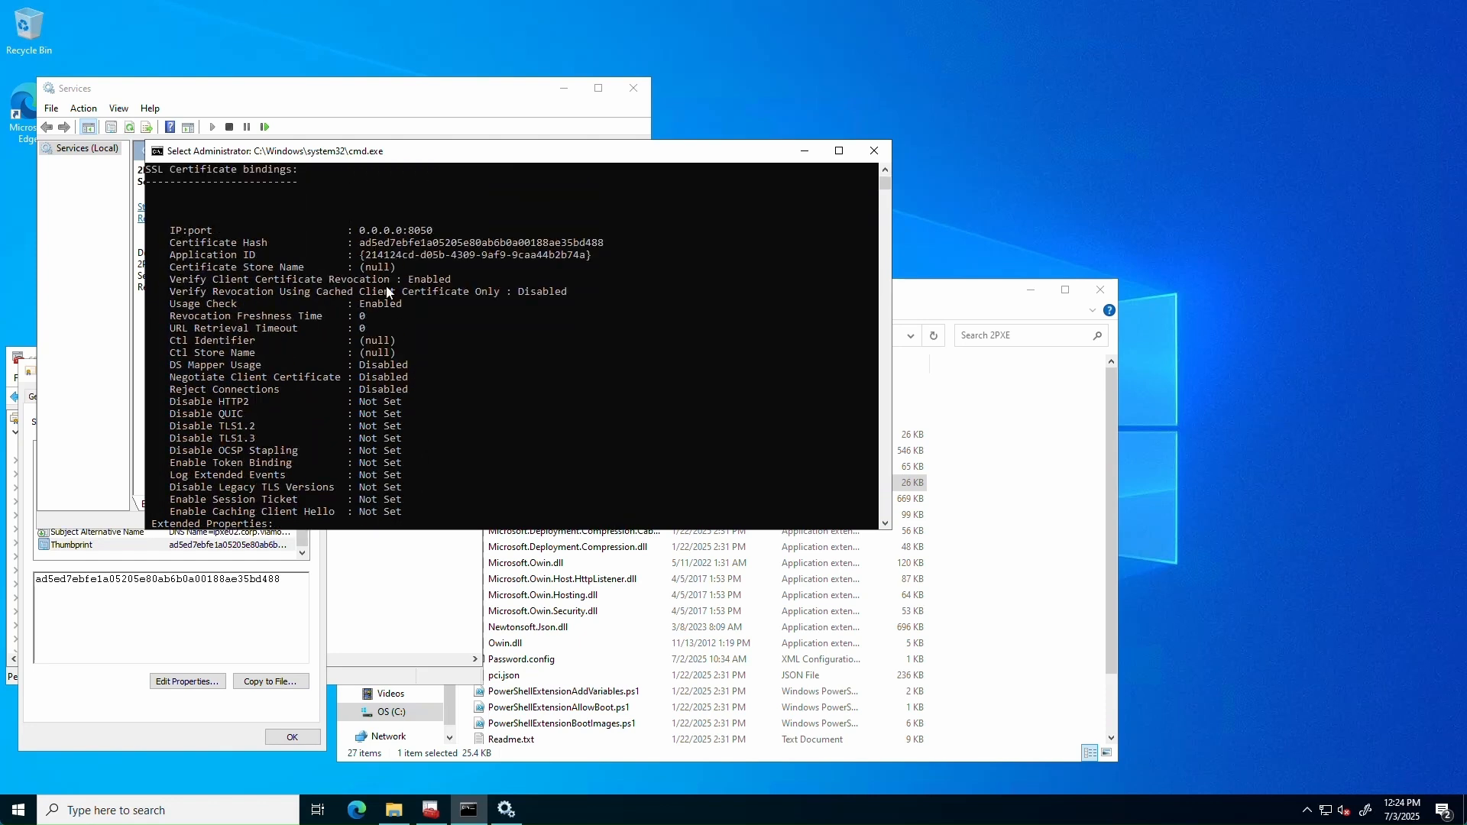
pyautogui.moveTo(360, 242); pyautogui.dragTo(603, 246)
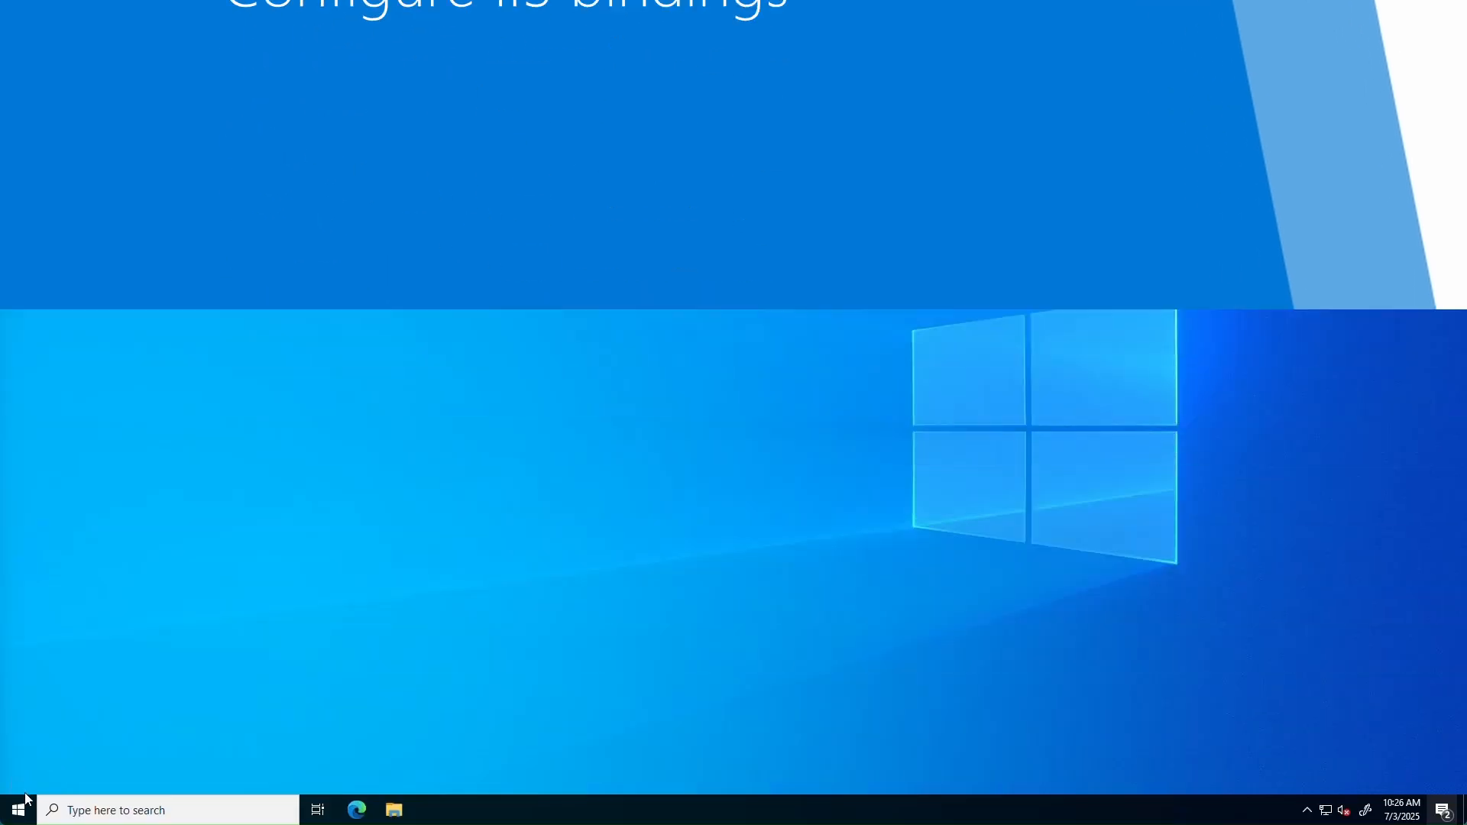
# Open Internet Information Services (IIS) Manager and select the Default Web Site under the IPXE02 server's sites.
pyautogui.click(18, 811)
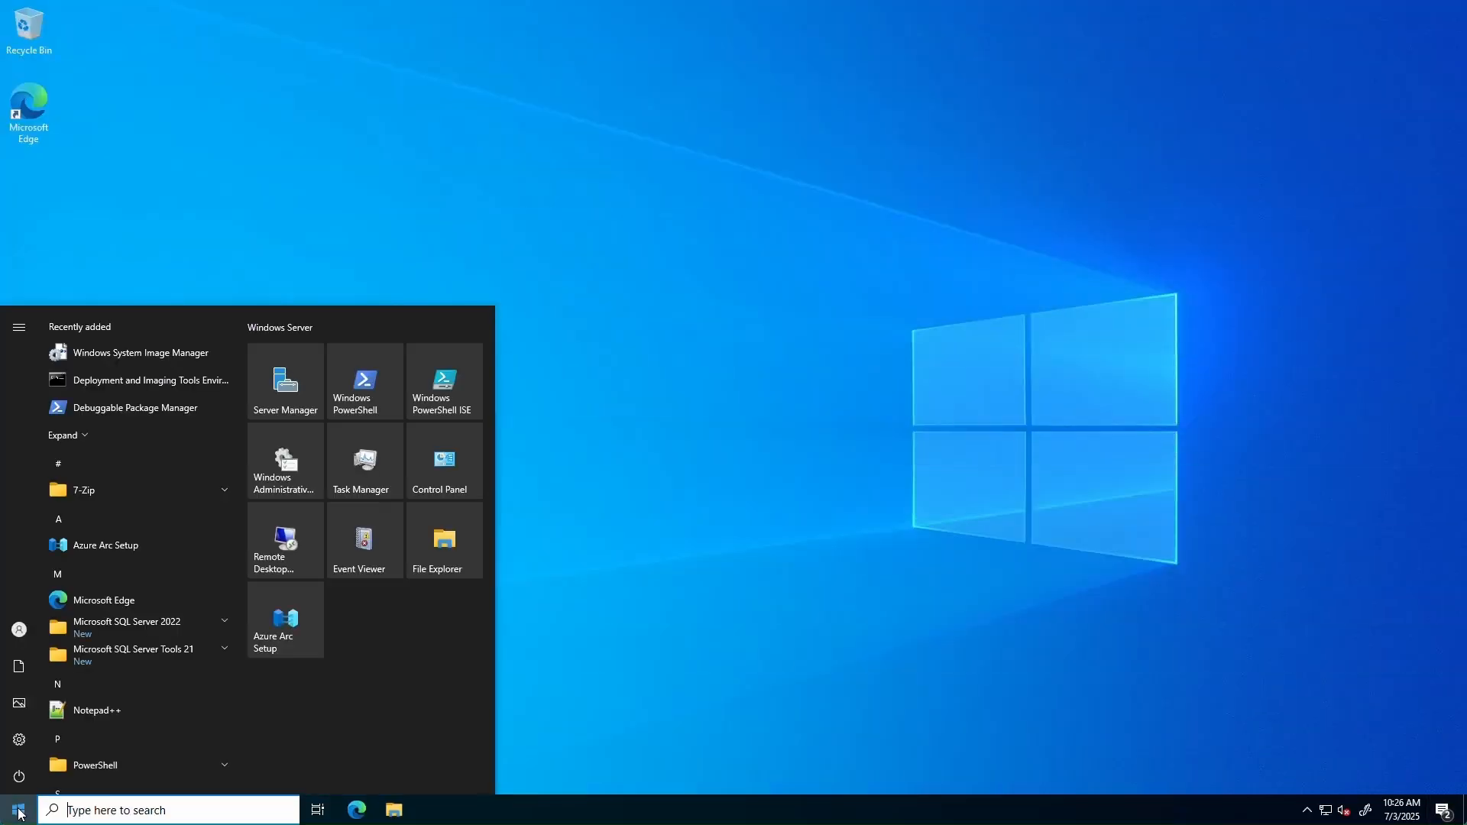
pyautogui.write('iis')
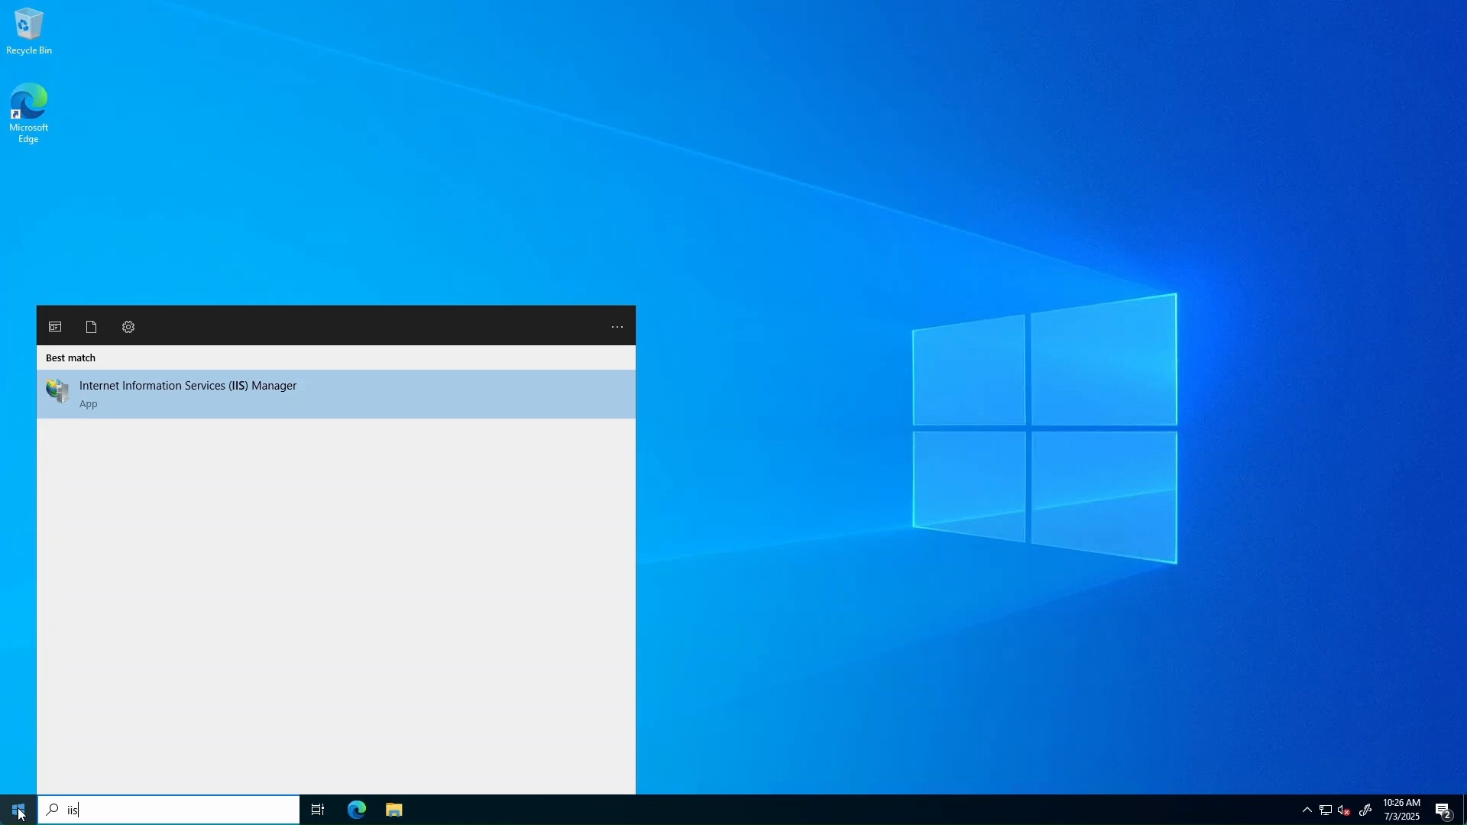
pyautogui.press('Return')
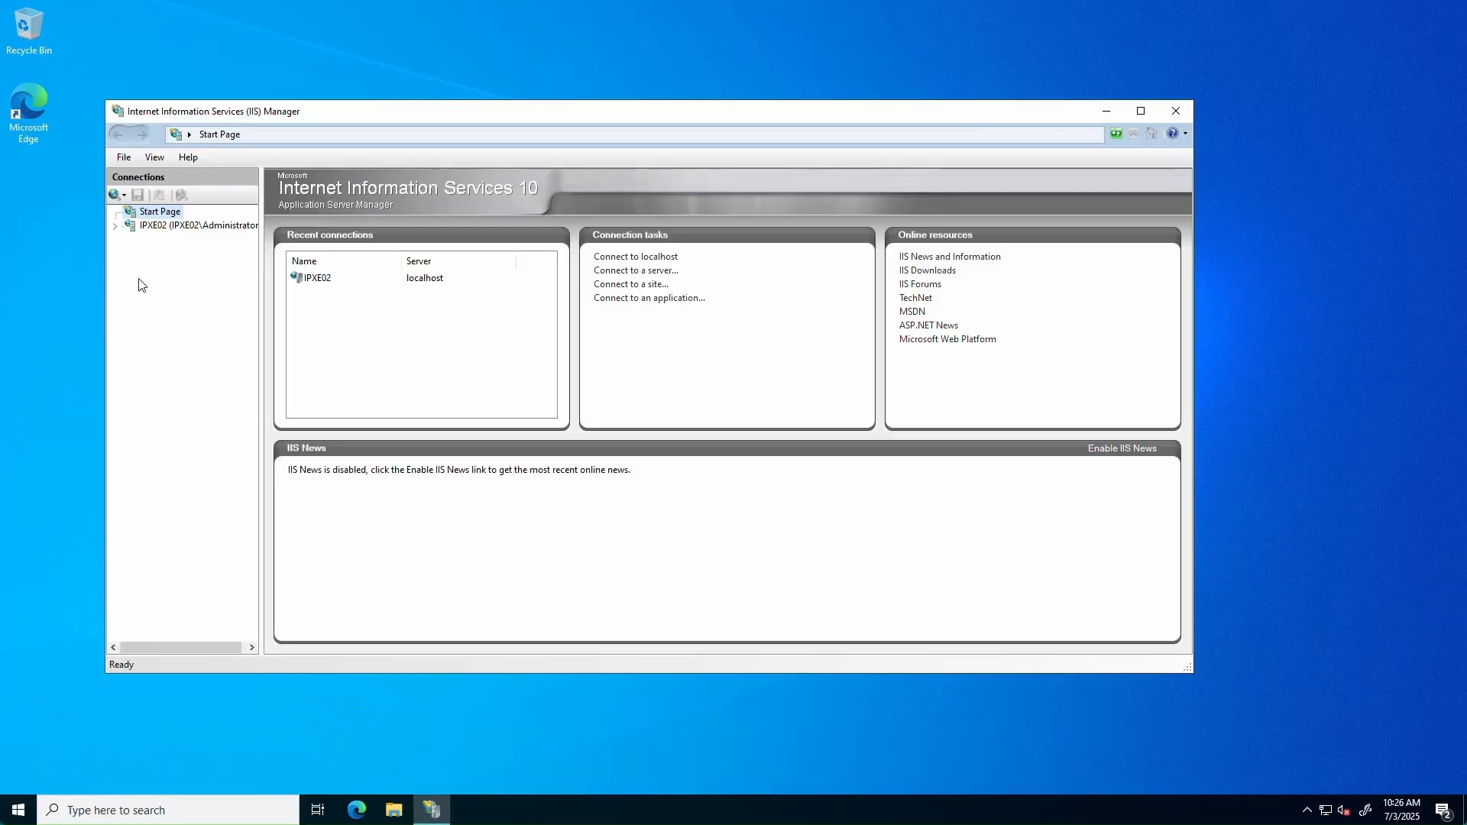
pyautogui.click(115, 226)
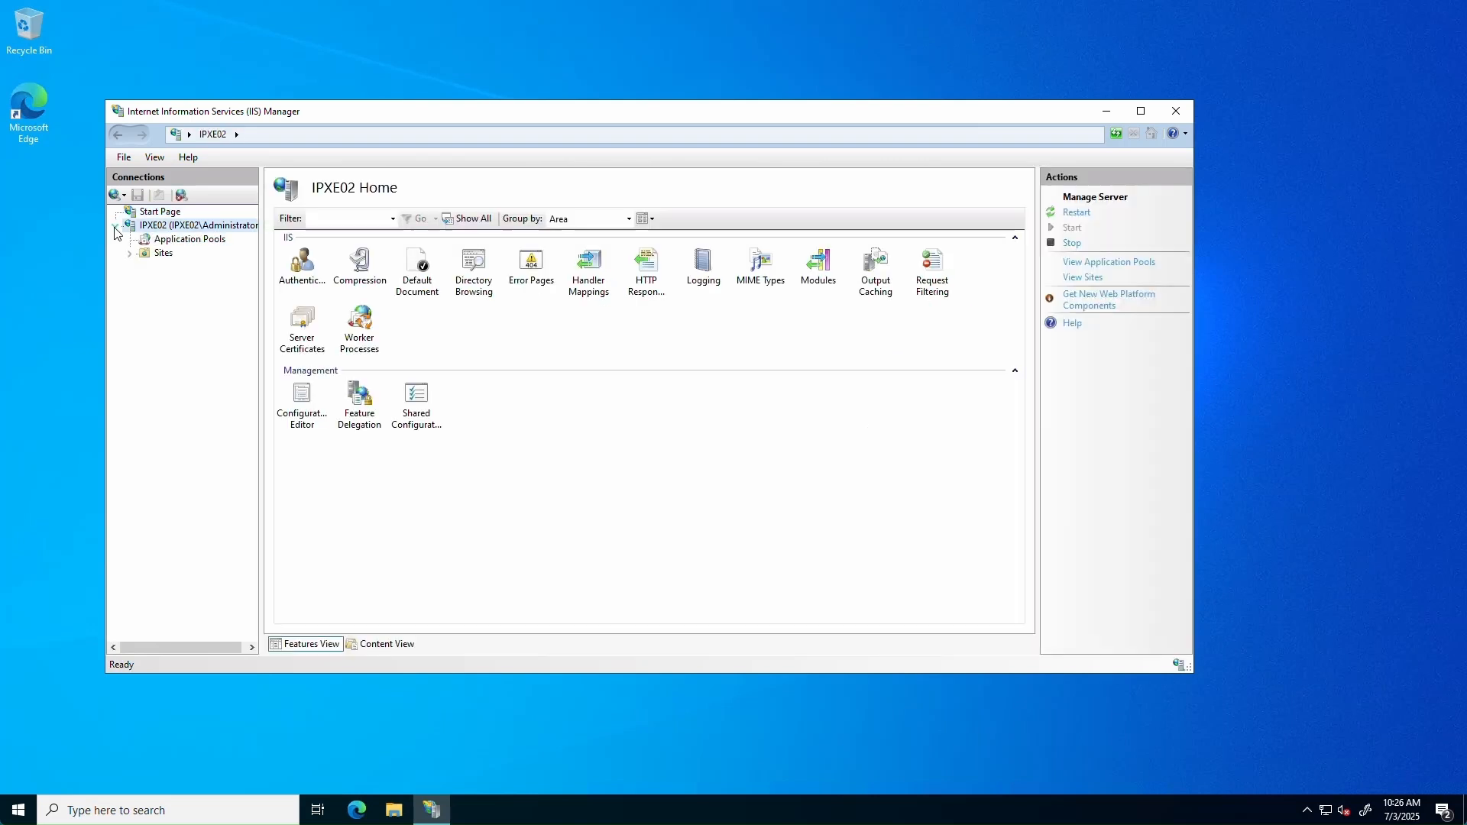
pyautogui.click(130, 254)
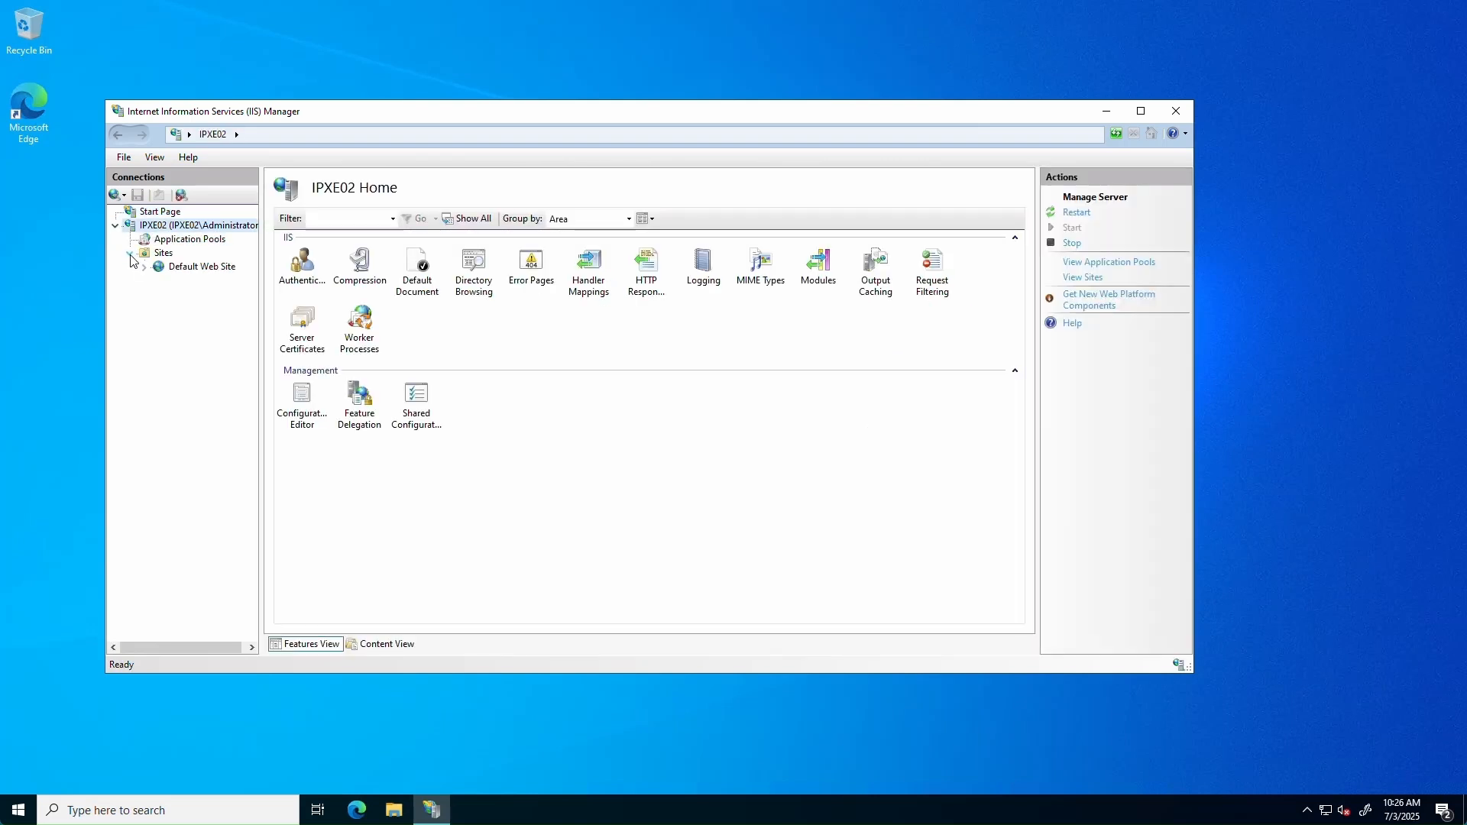
pyautogui.click(203, 268)
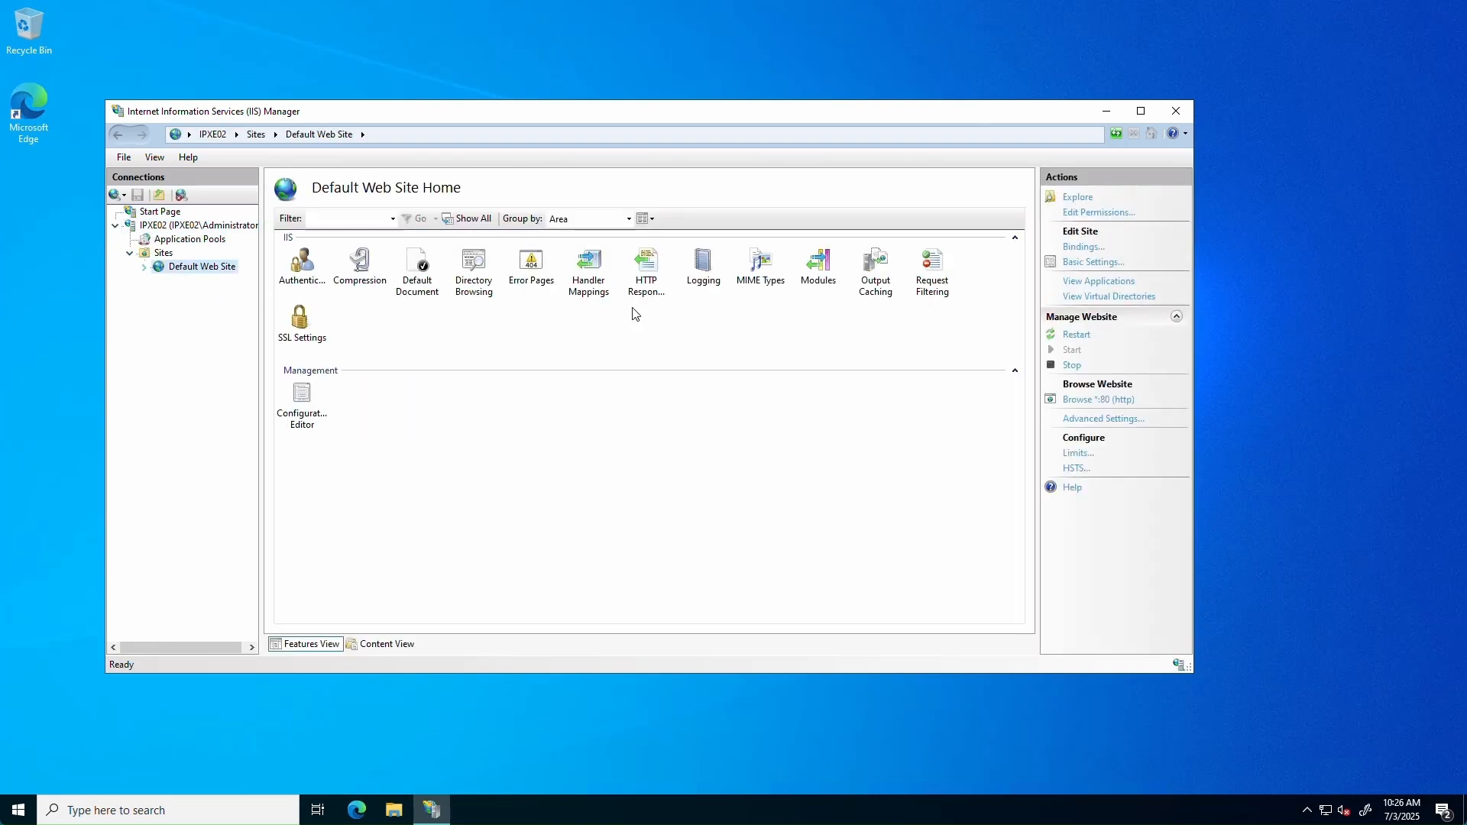
# Add an https binding on port 443 with the ipxe02.corp.viamonstra.com certificate to the Default Web Site and restart the site.
pyautogui.click(1090, 247)
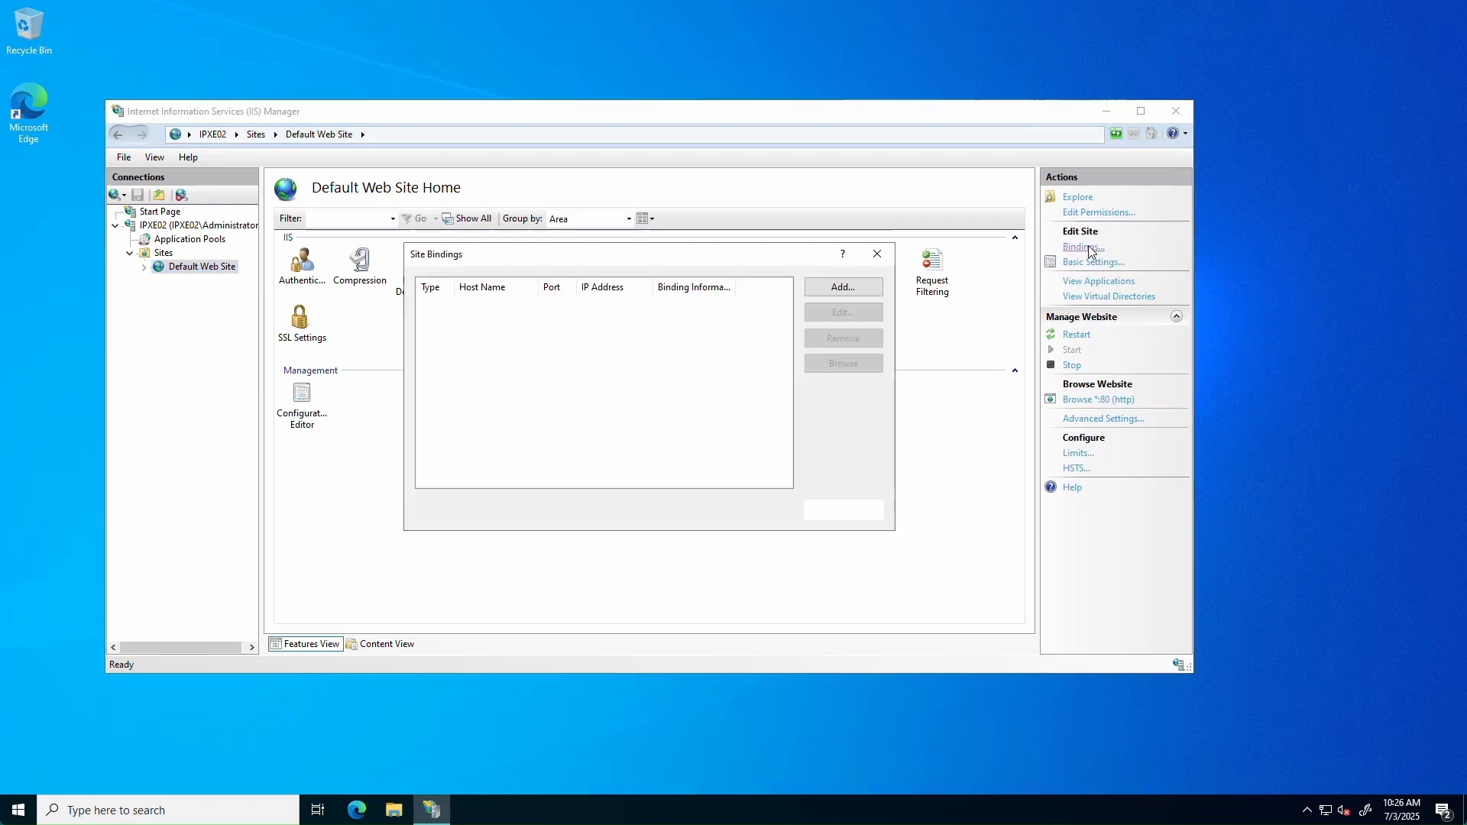
pyautogui.click(843, 288)
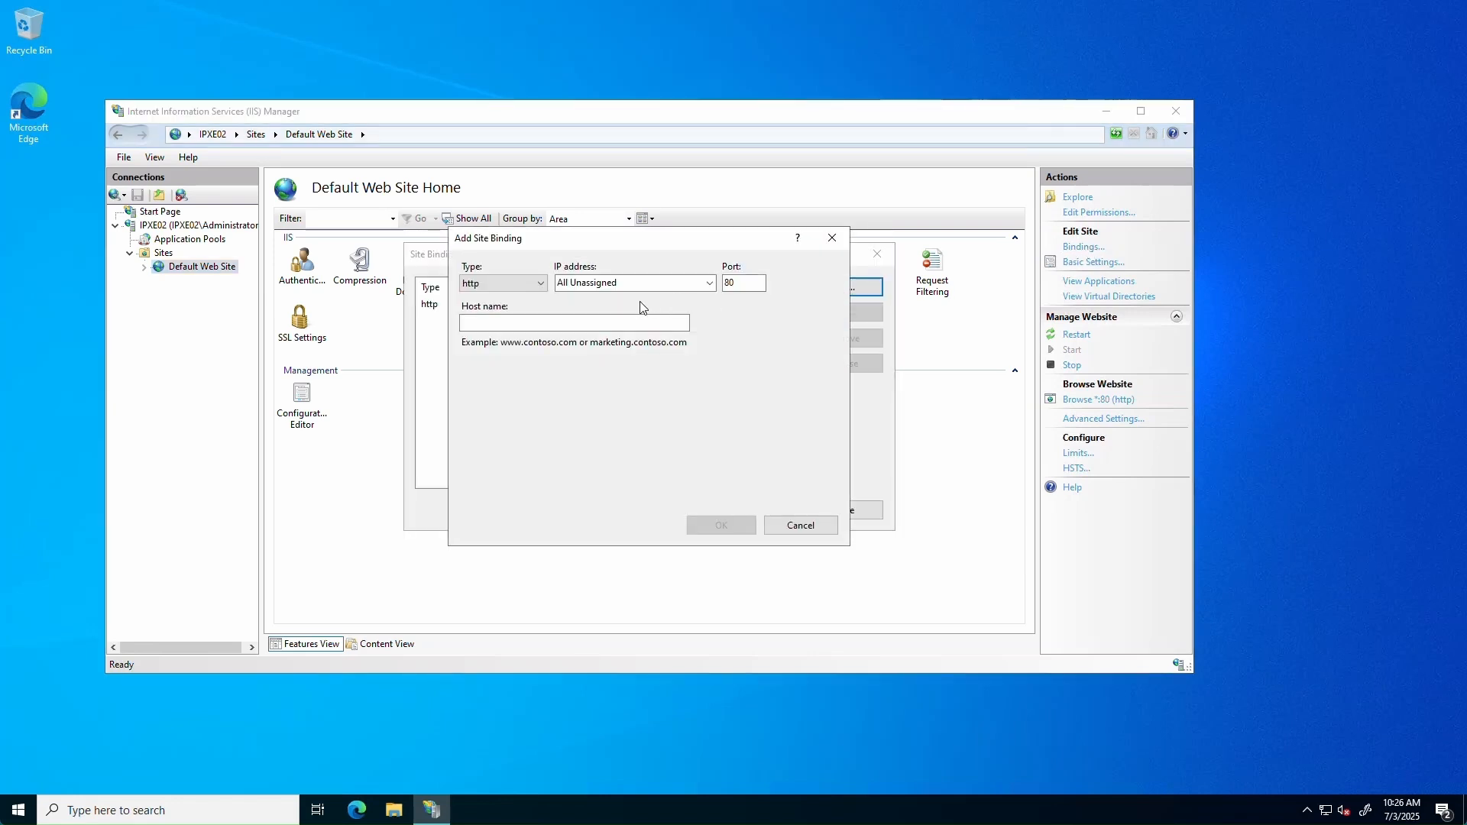
pyautogui.click(541, 284)
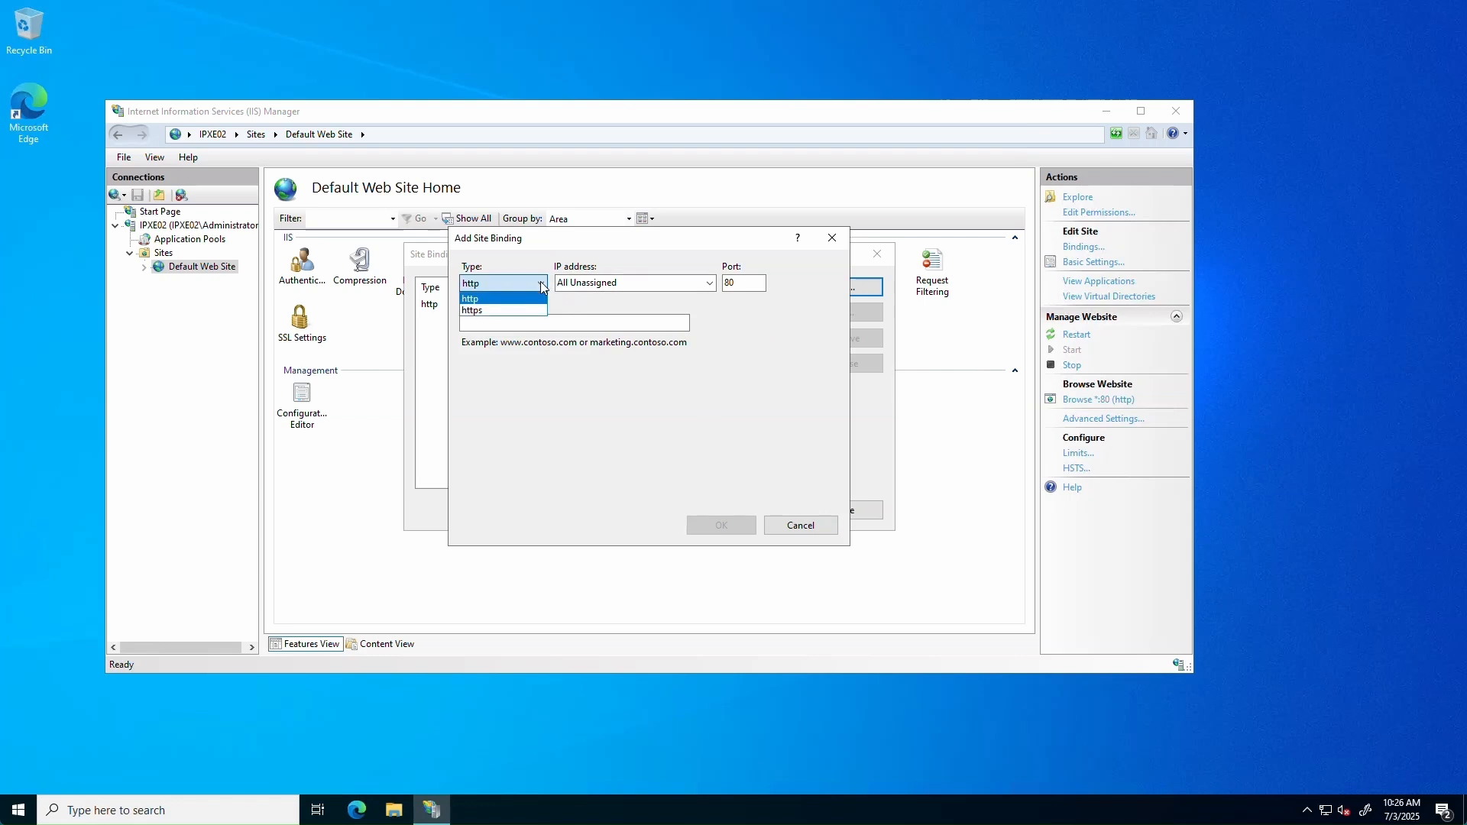
pyautogui.click(492, 310)
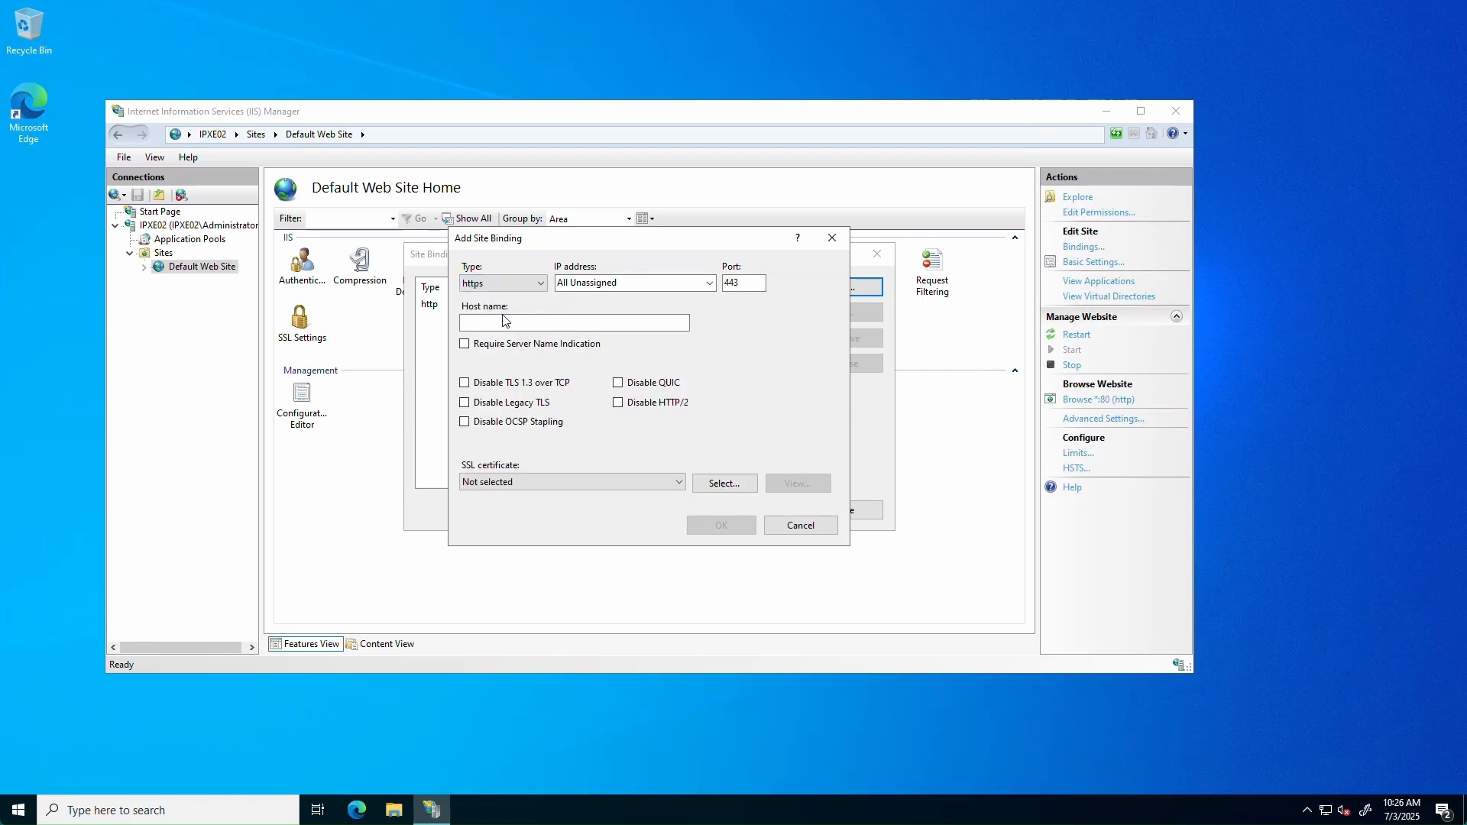
pyautogui.click(732, 489)
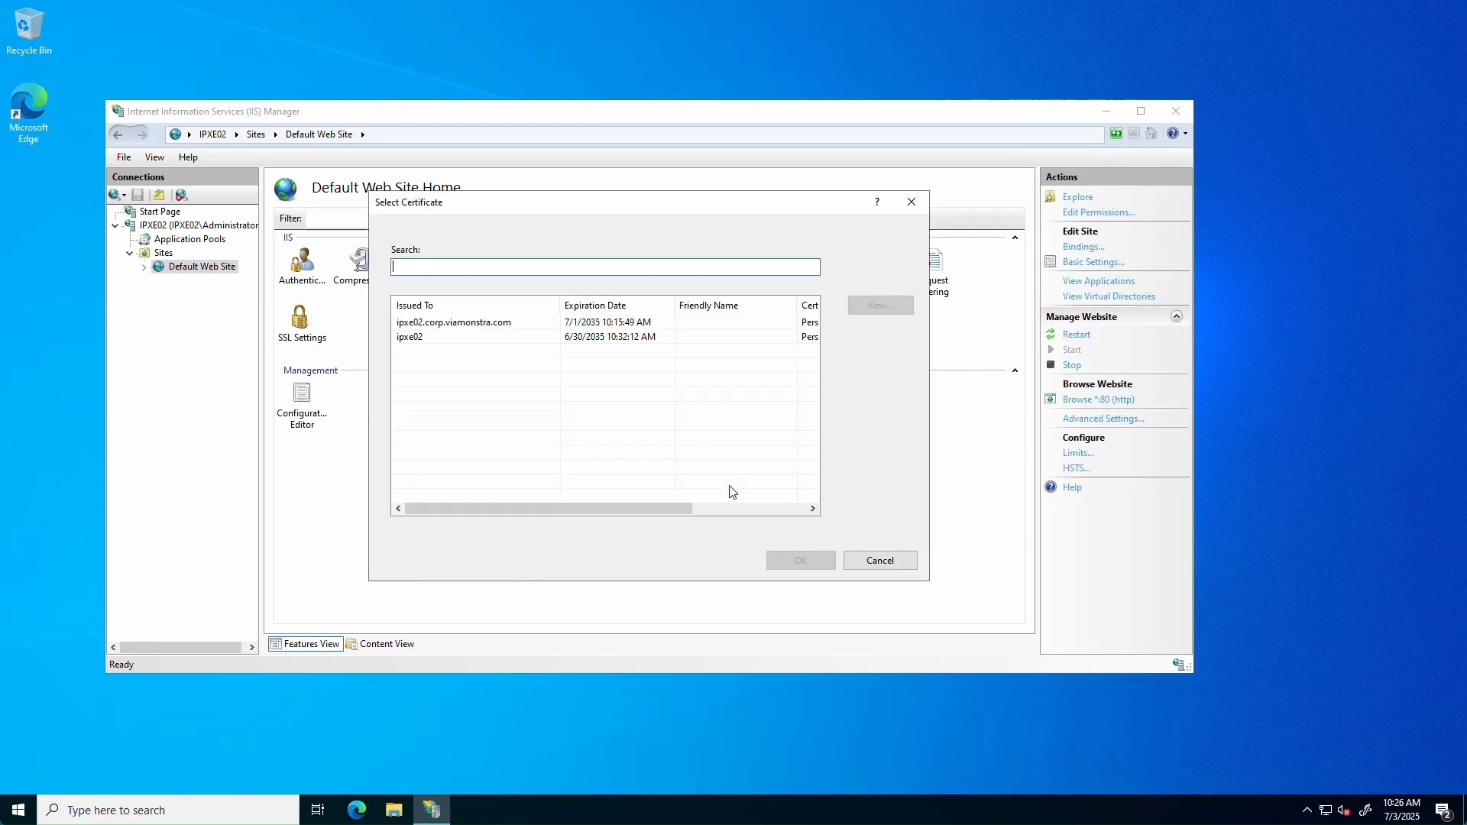
pyautogui.click(510, 323)
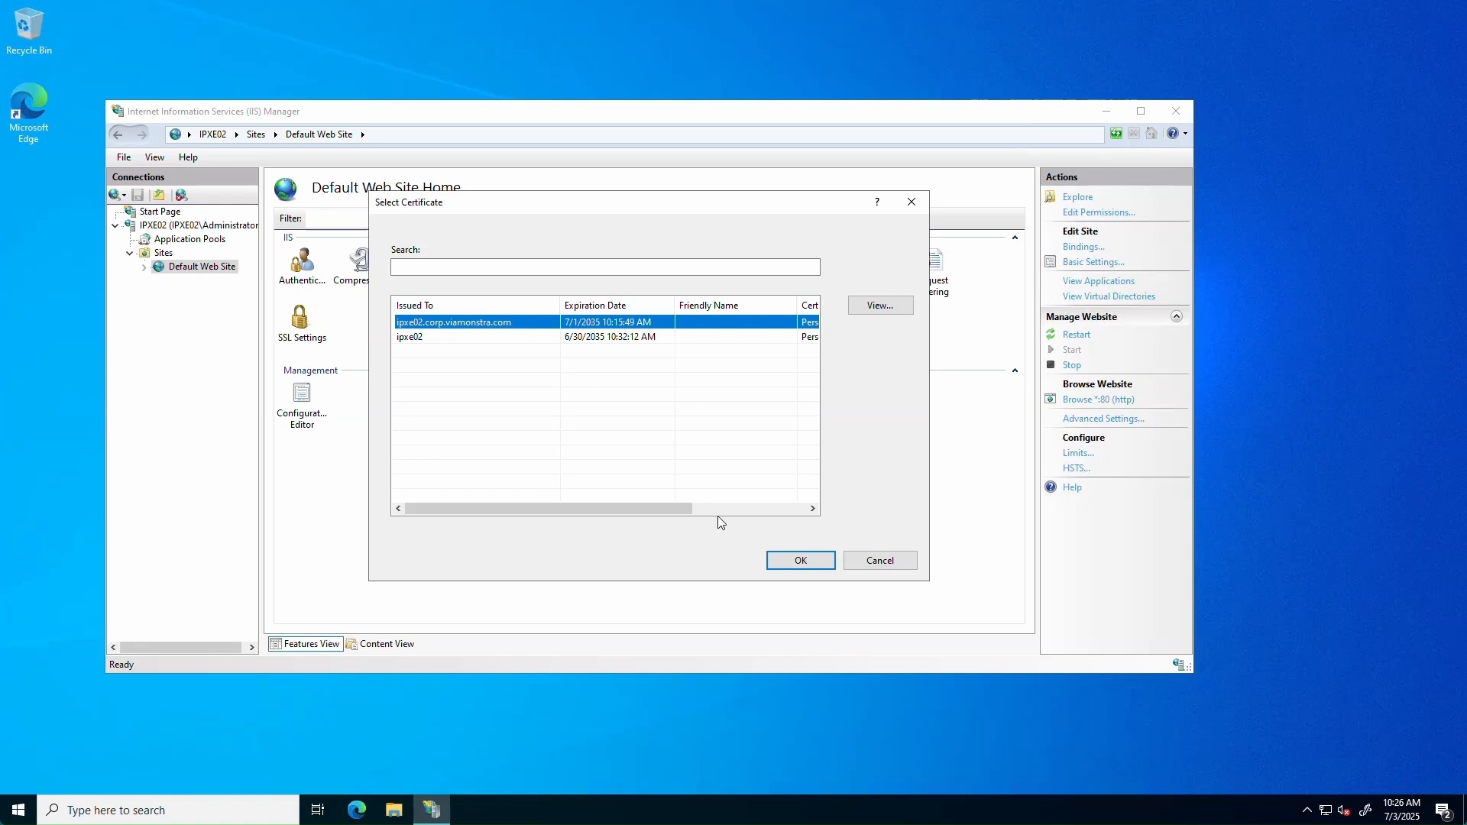
pyautogui.click(795, 560)
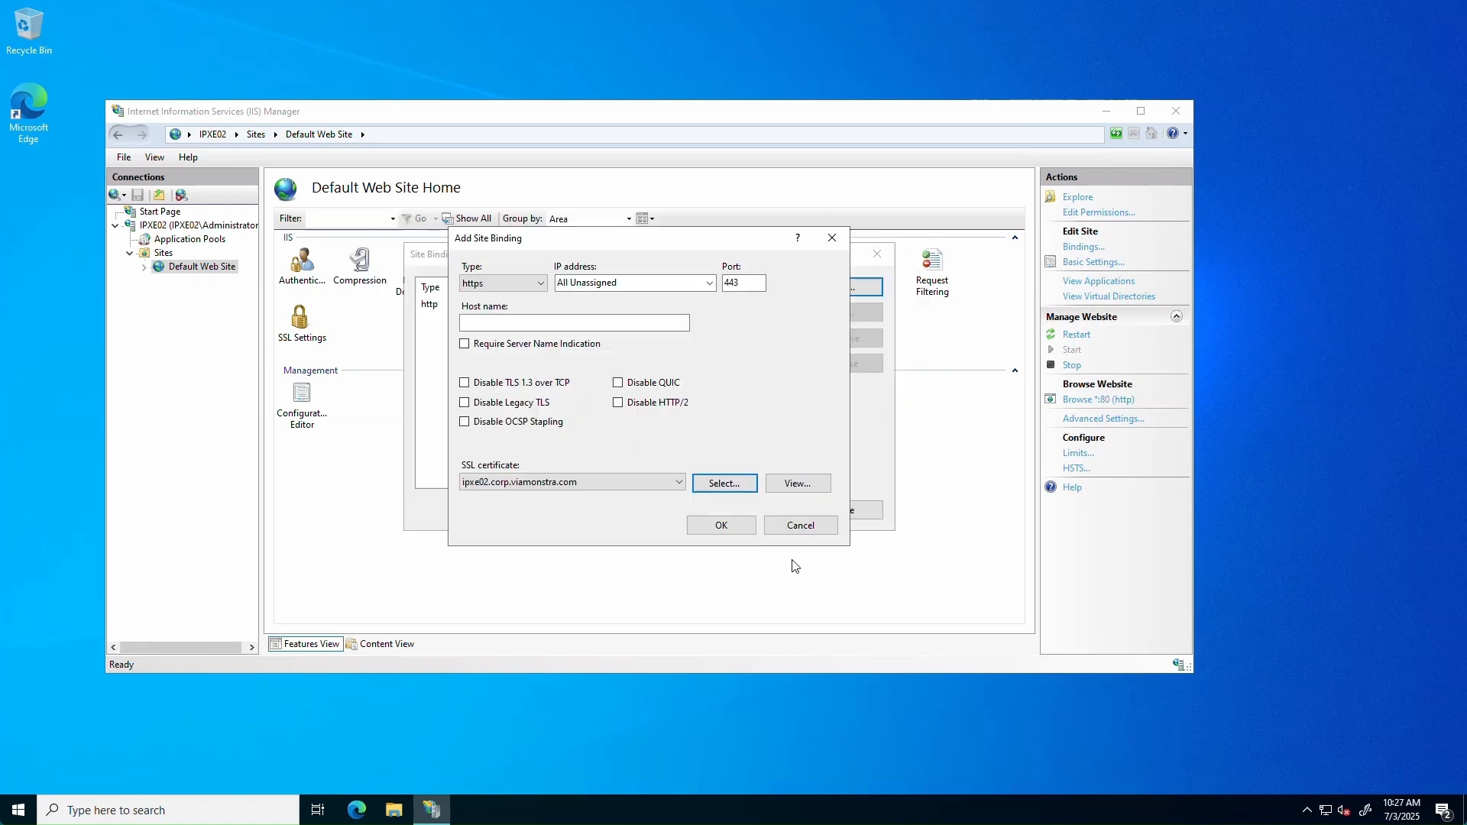
pyautogui.click(732, 527)
pyautogui.click(841, 512)
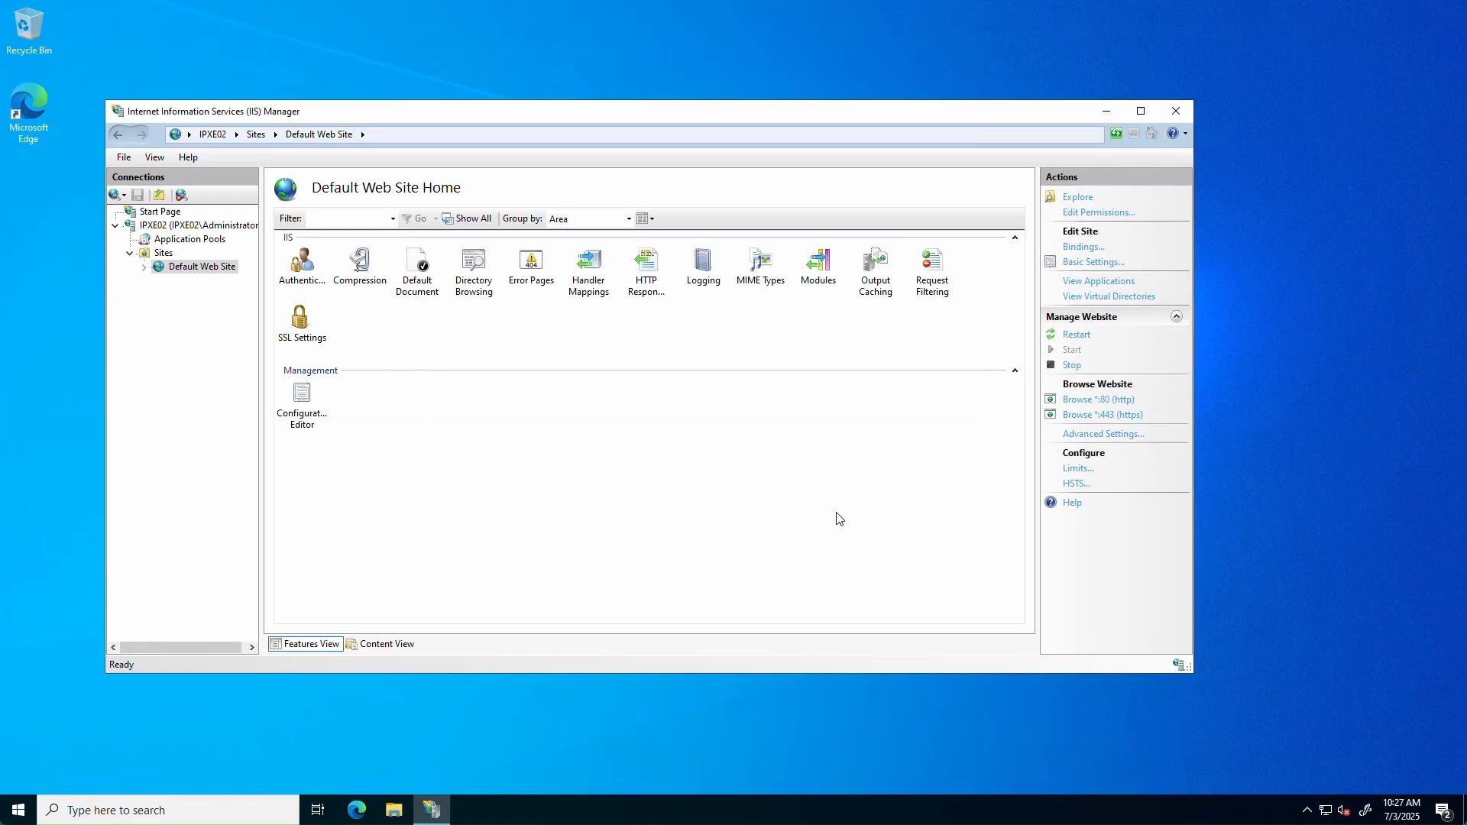
pyautogui.click(1081, 336)
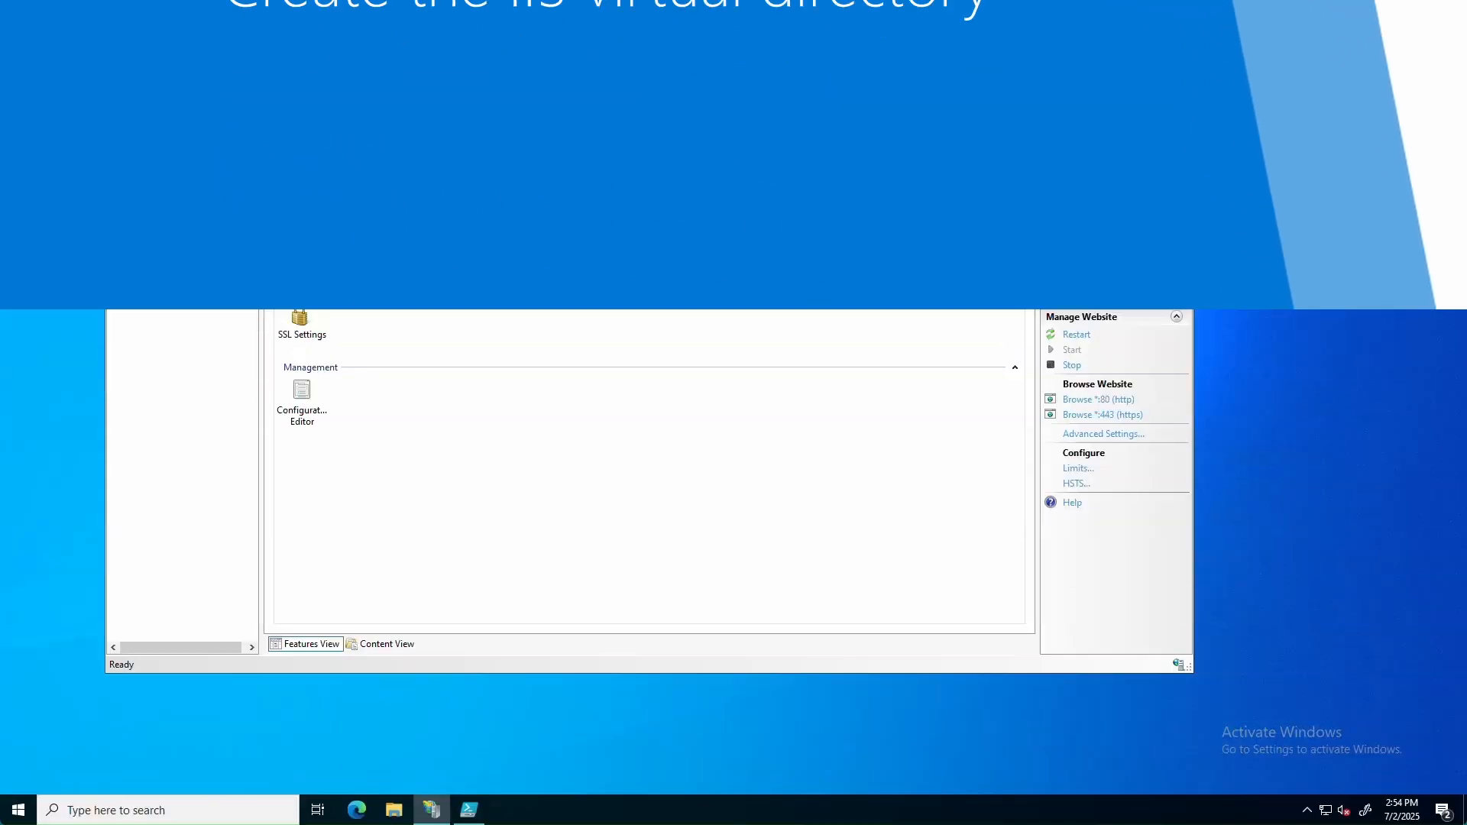
# Add a virtual directory with the alias Remoteinstall under the Default Web Site, with physical path C:\ProgramData\2Pint Software\2PXE\Remoteinstall.
pyautogui.rightClick(221, 270)
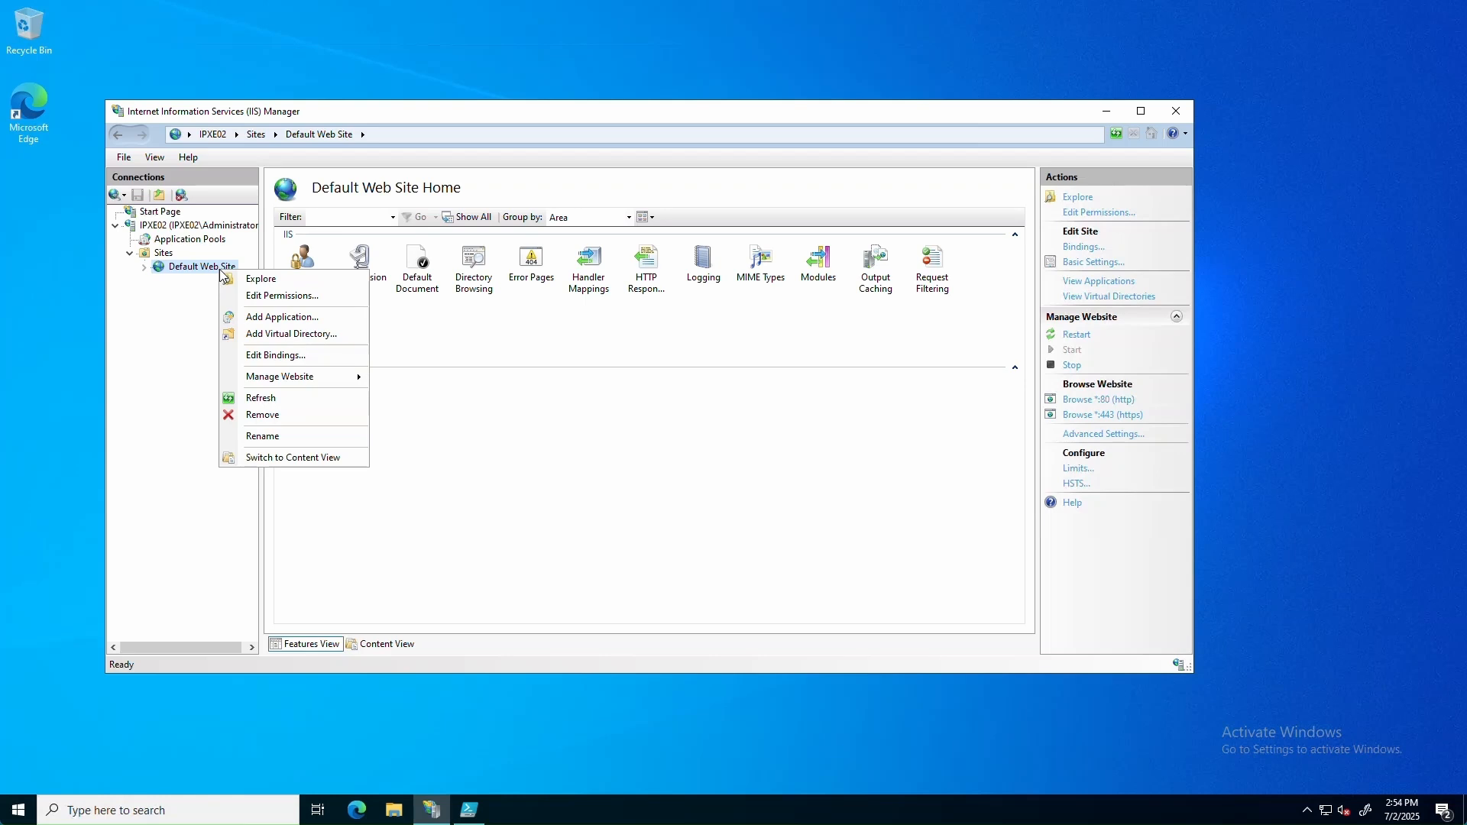
pyautogui.click(274, 336)
pyautogui.write('Remoteinstall')
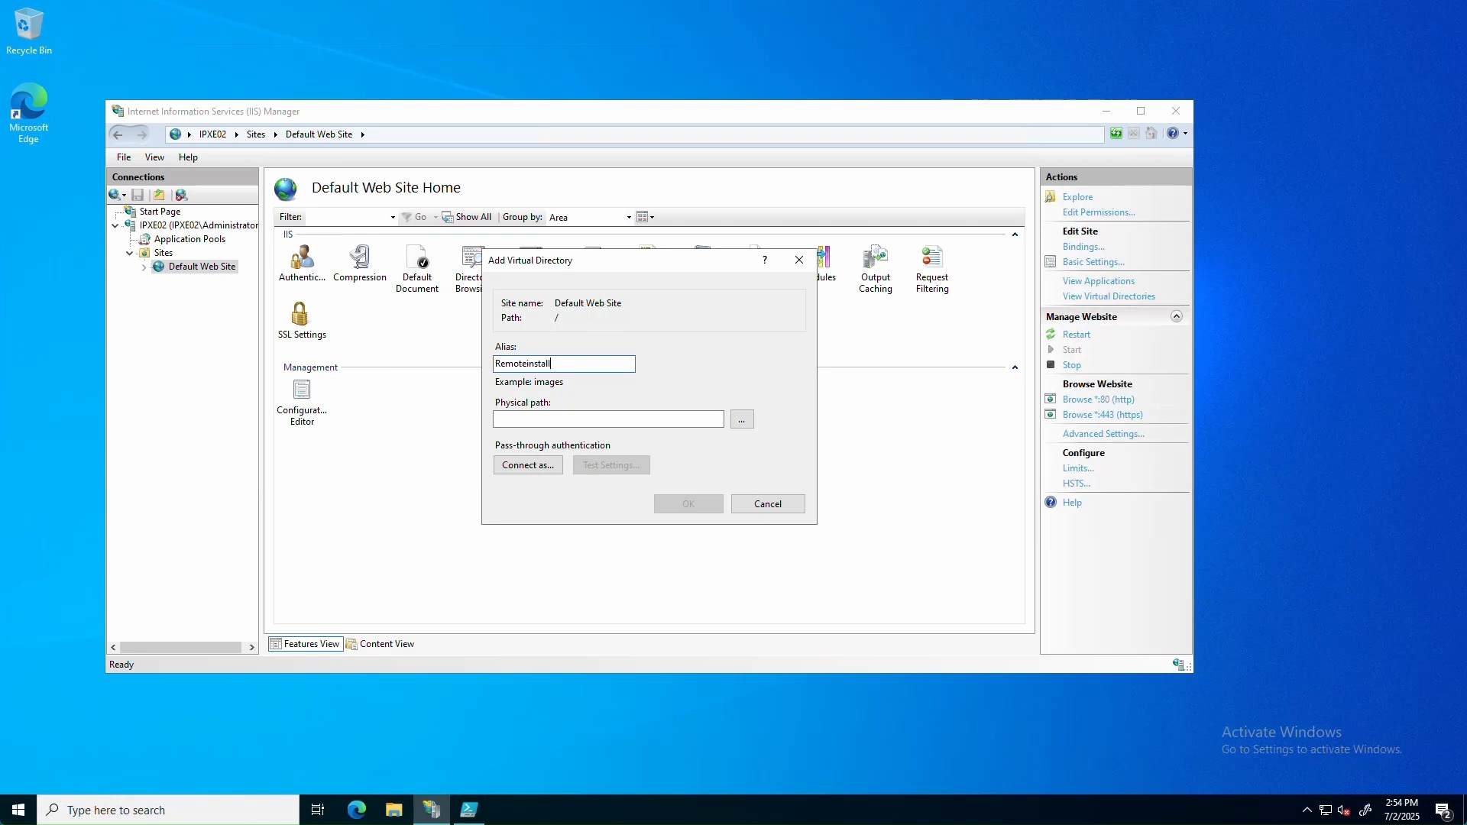
pyautogui.click(741, 421)
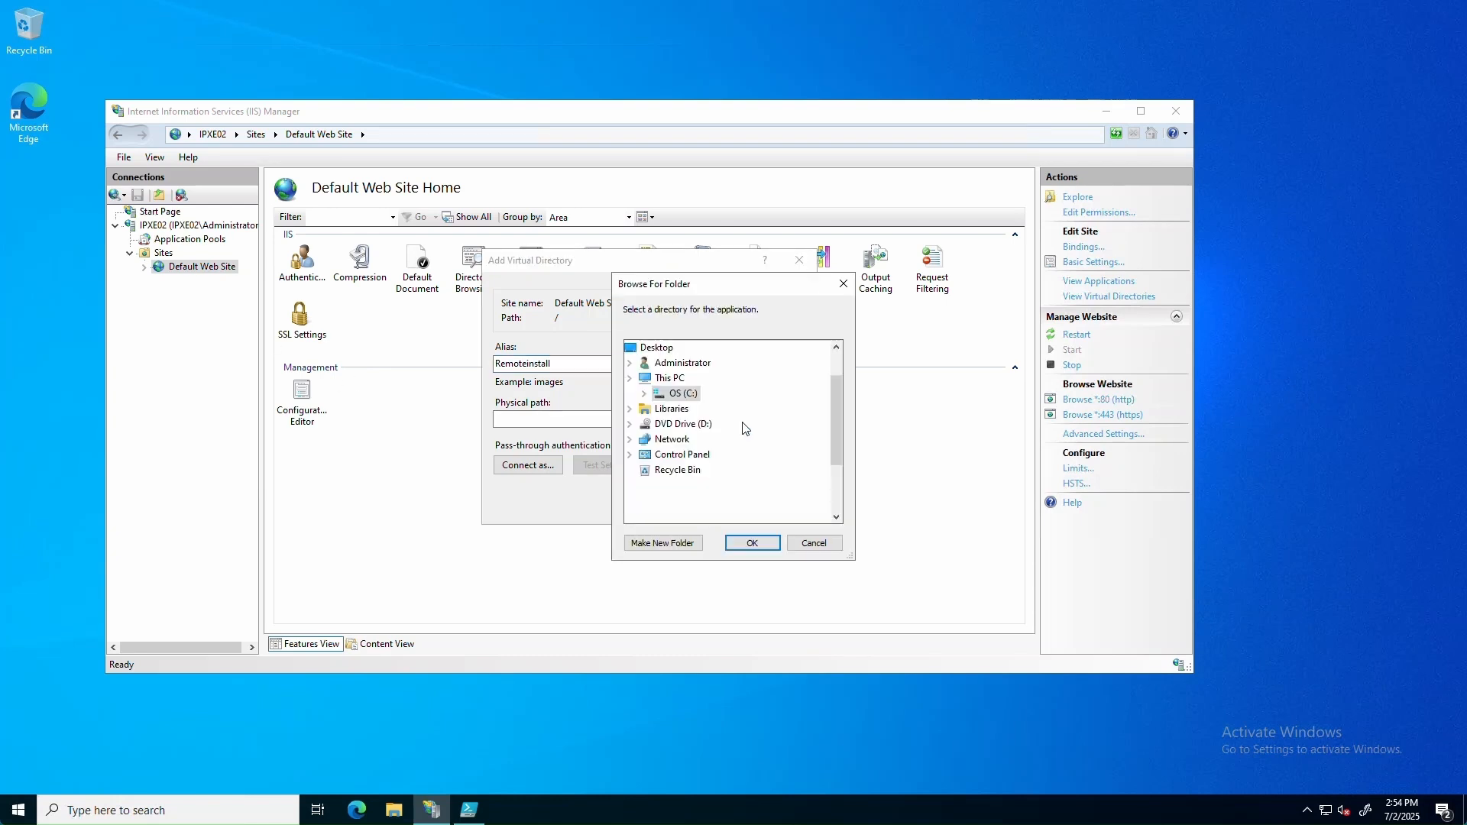
pyautogui.click(644, 515)
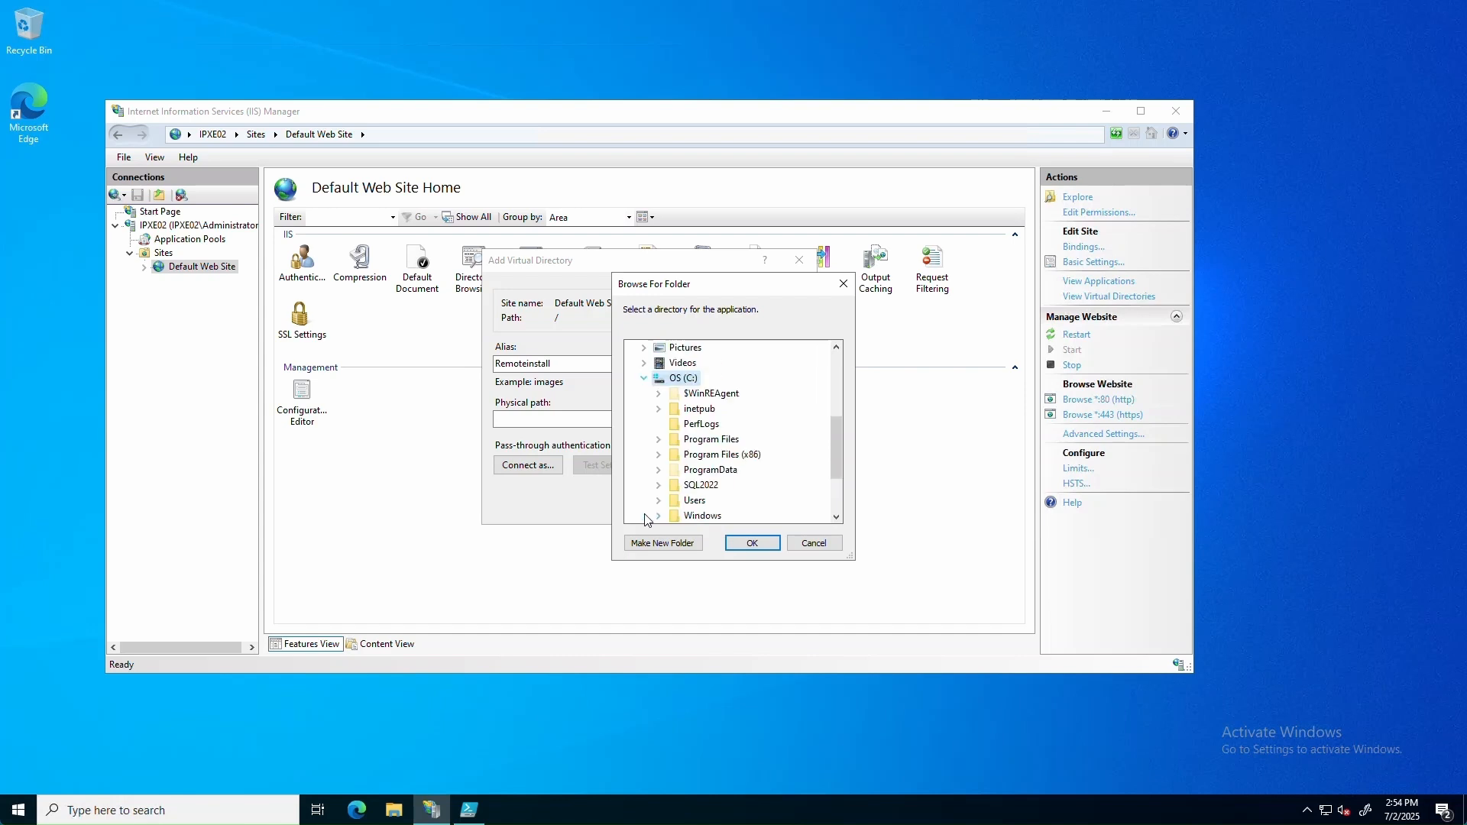
pyautogui.click(658, 470)
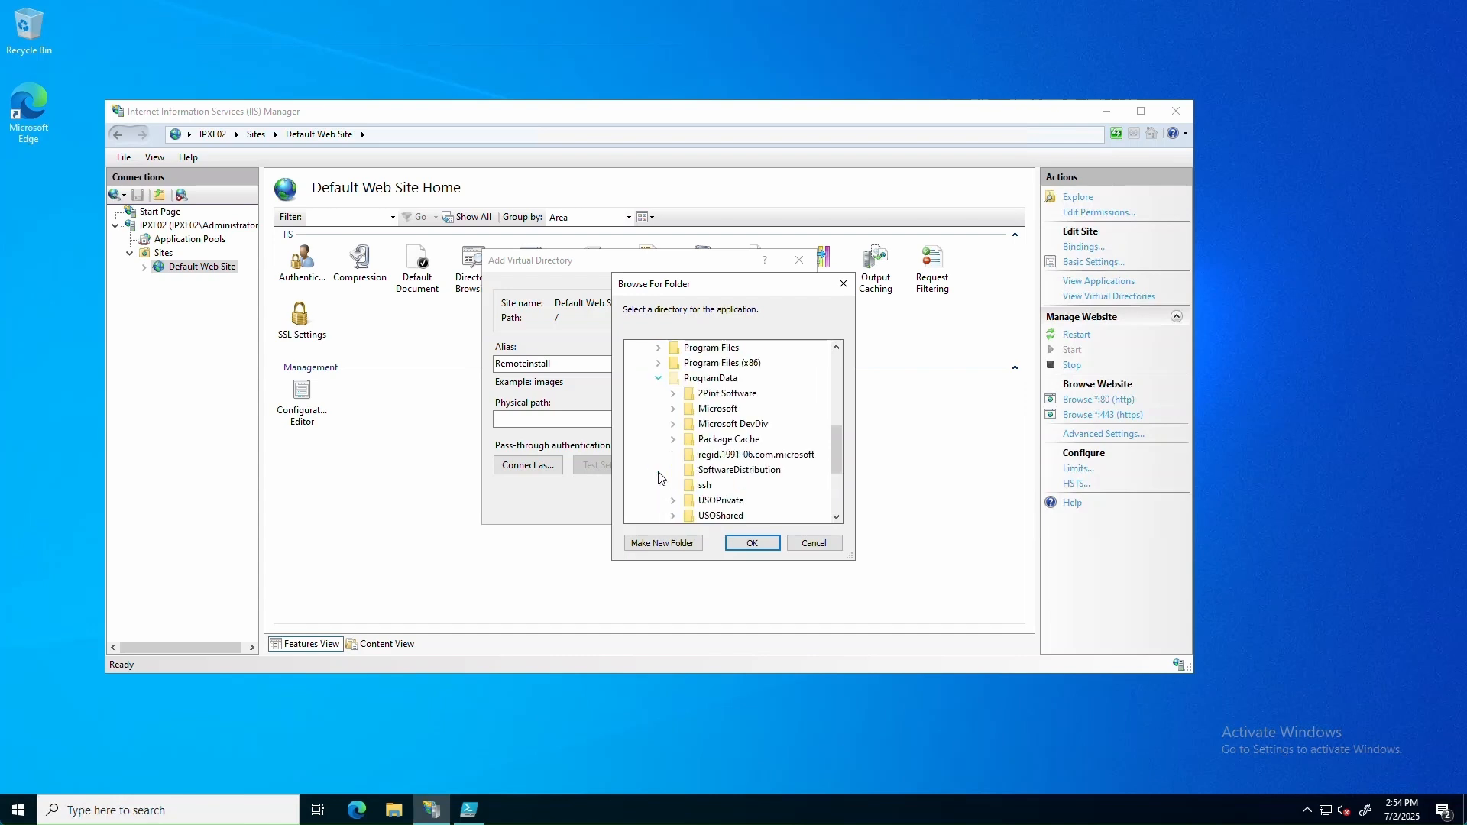
pyautogui.click(674, 395)
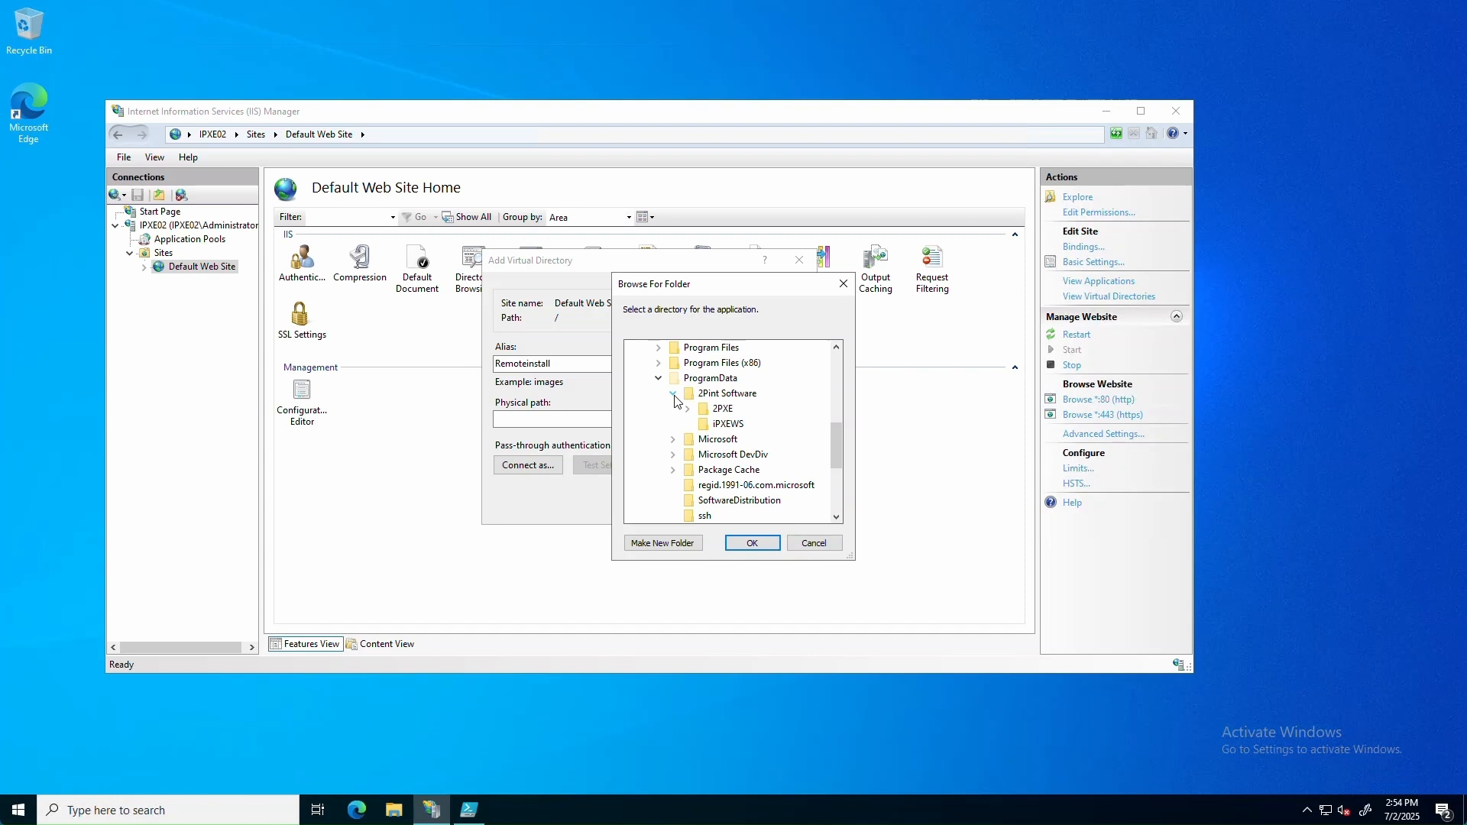
pyautogui.click(688, 408)
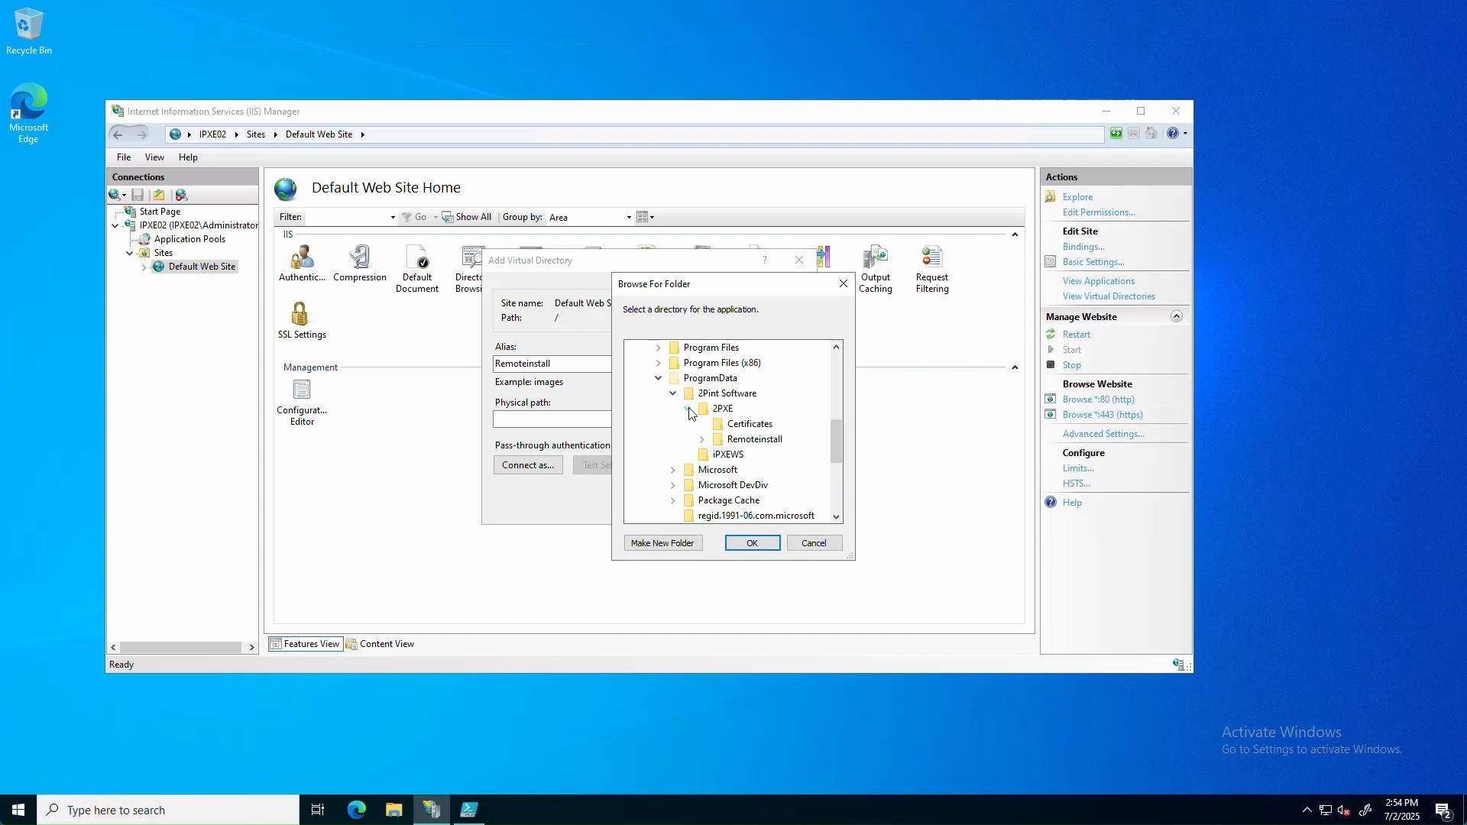
pyautogui.doubleClick(737, 448)
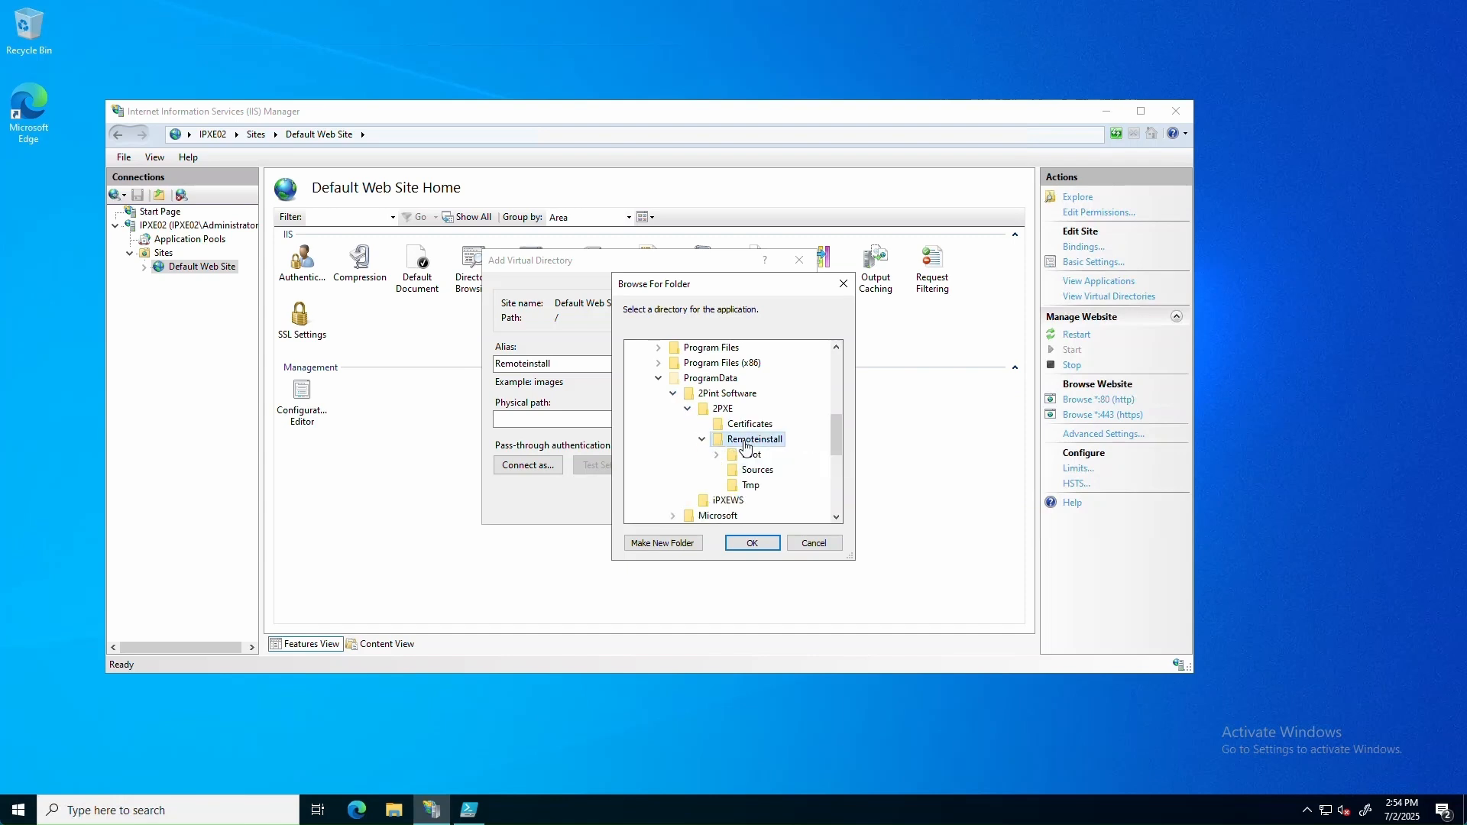
pyautogui.click(758, 542)
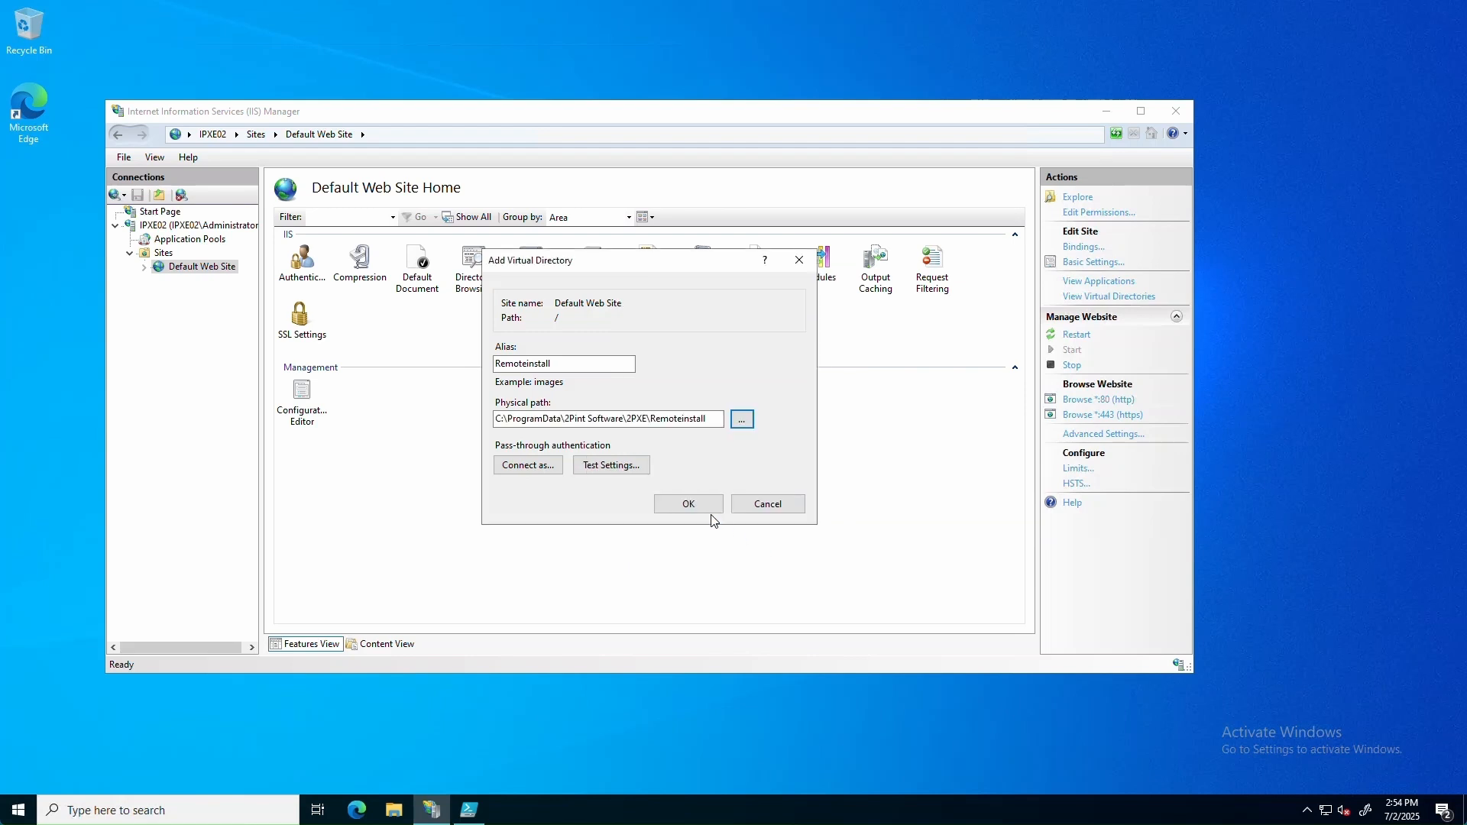
pyautogui.click(690, 505)
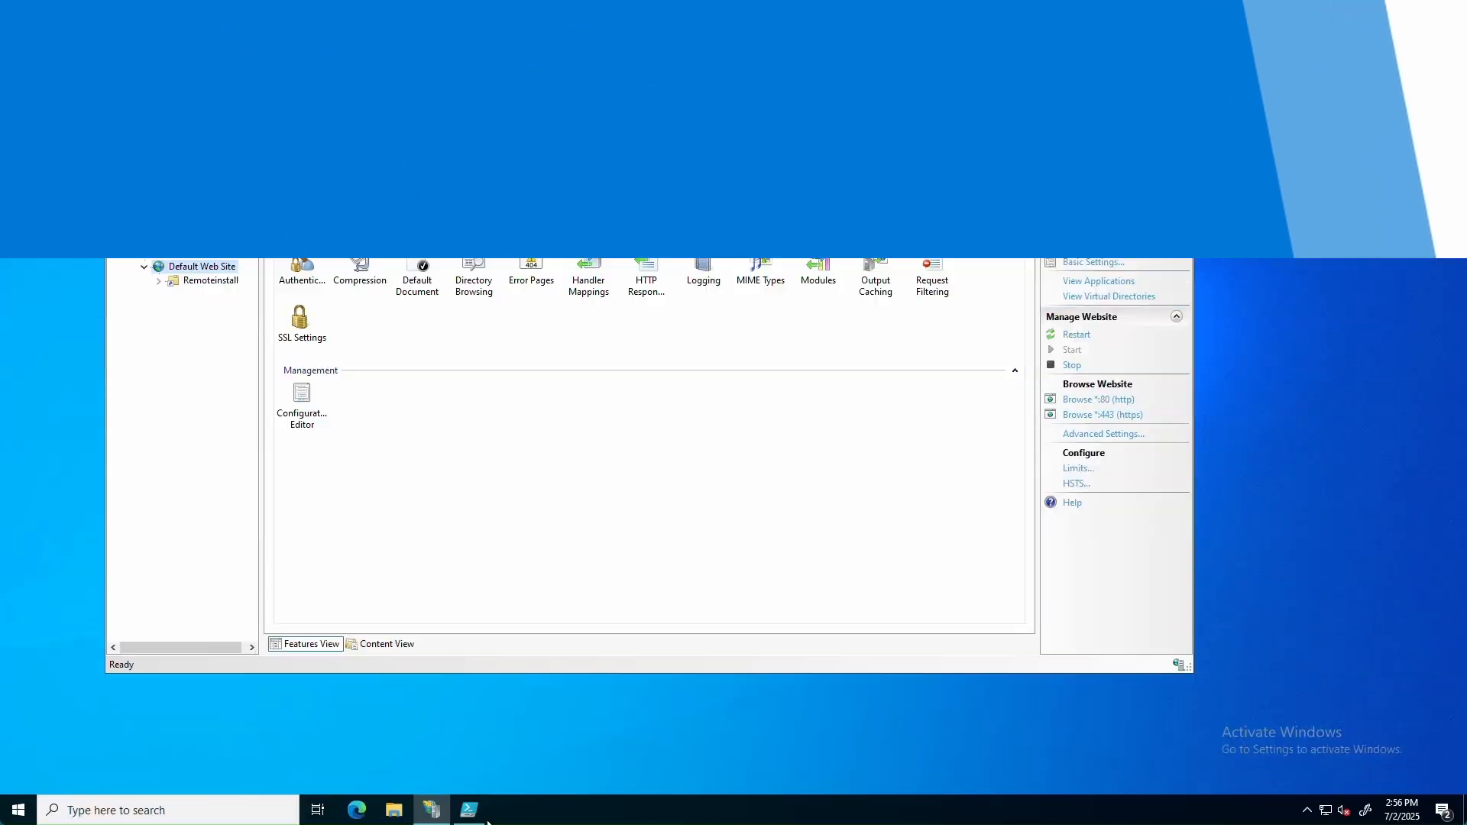
# Switch to Windows PowerShell ISE, run the IIS MIME Types.ps1 script and minimize the window.
pyautogui.click(470, 810)
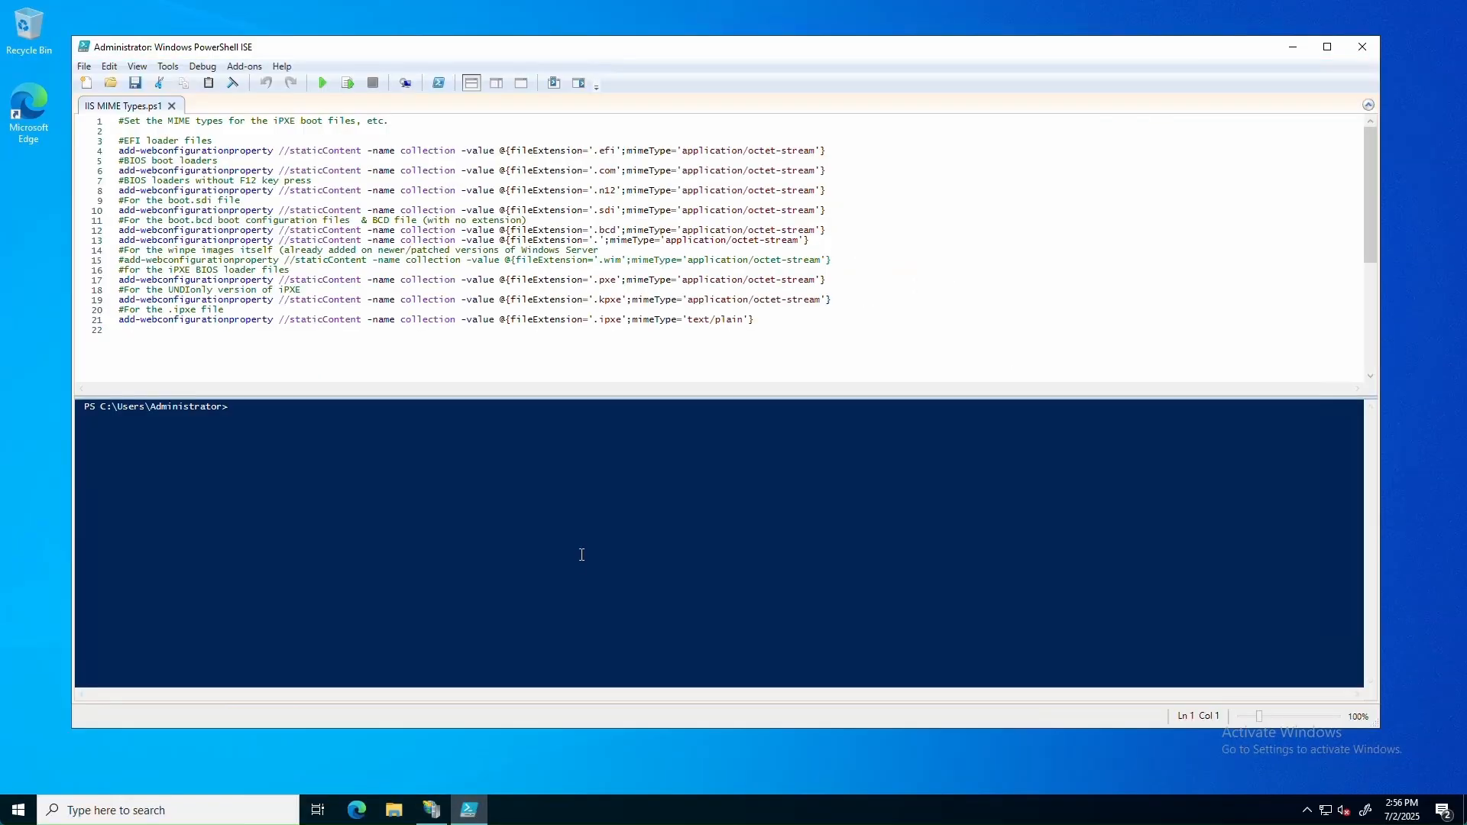
pyautogui.click(81, 122)
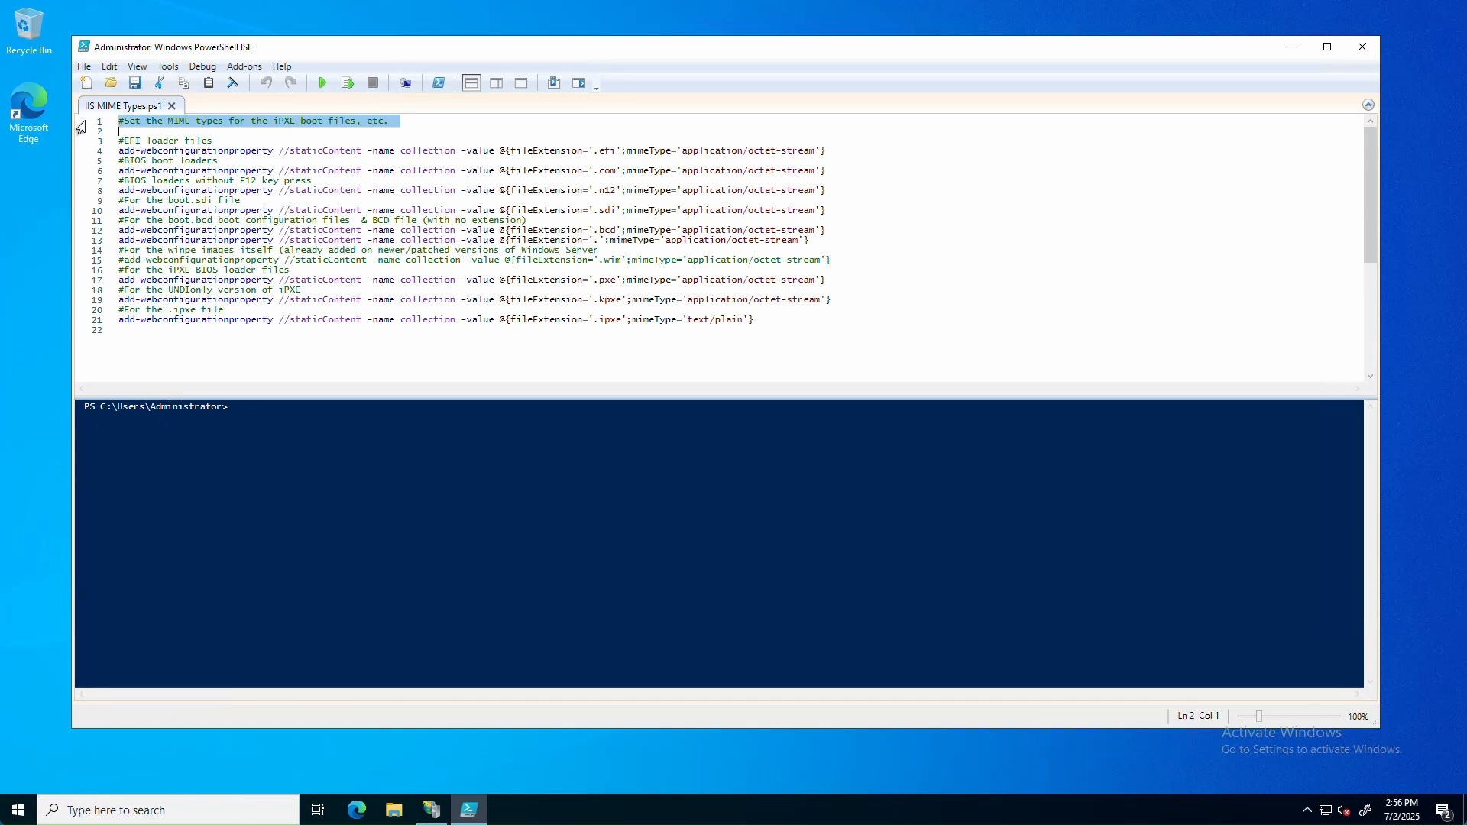
pyautogui.click(323, 84)
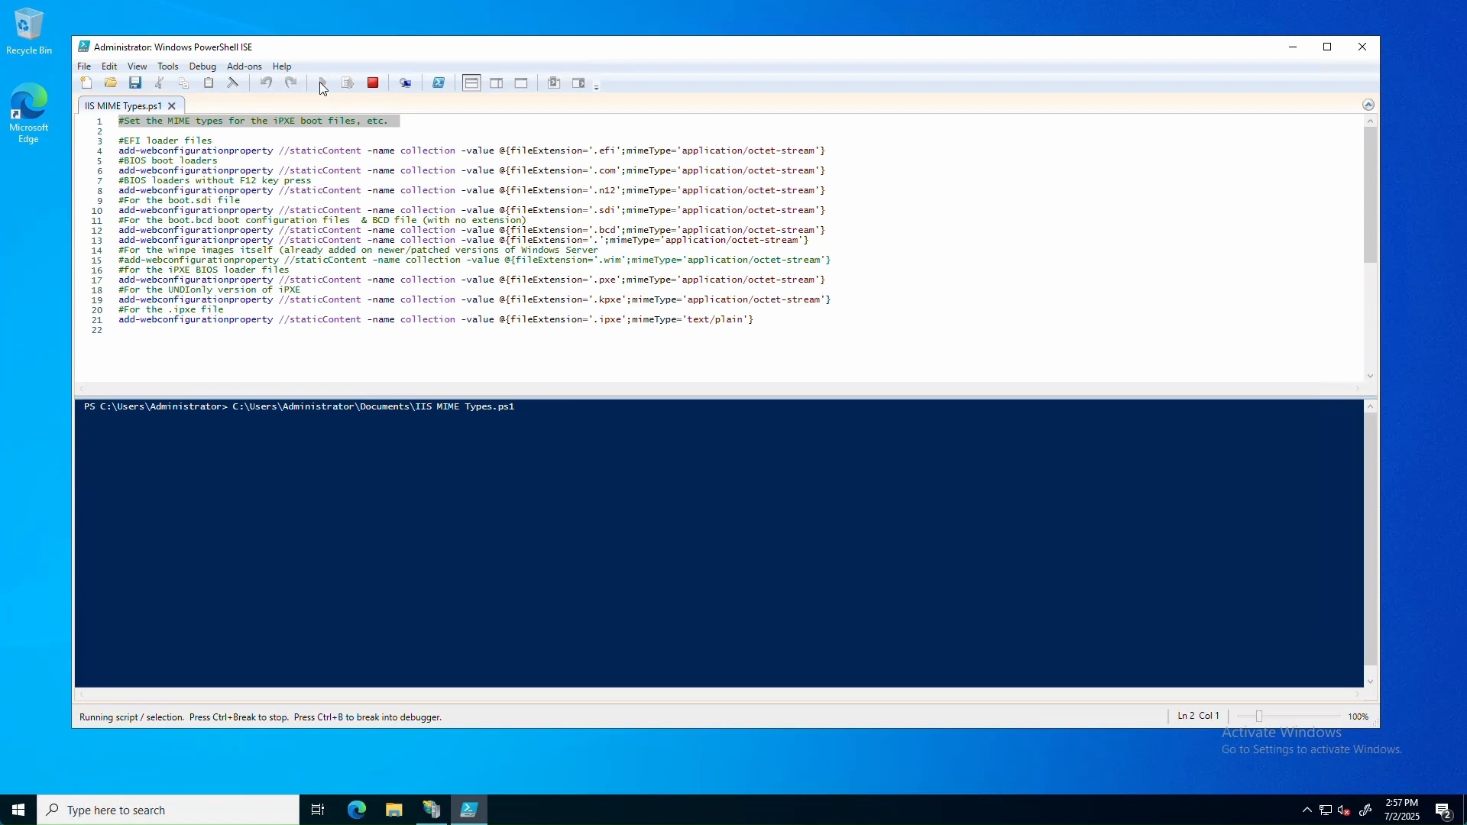
pyautogui.click(1293, 49)
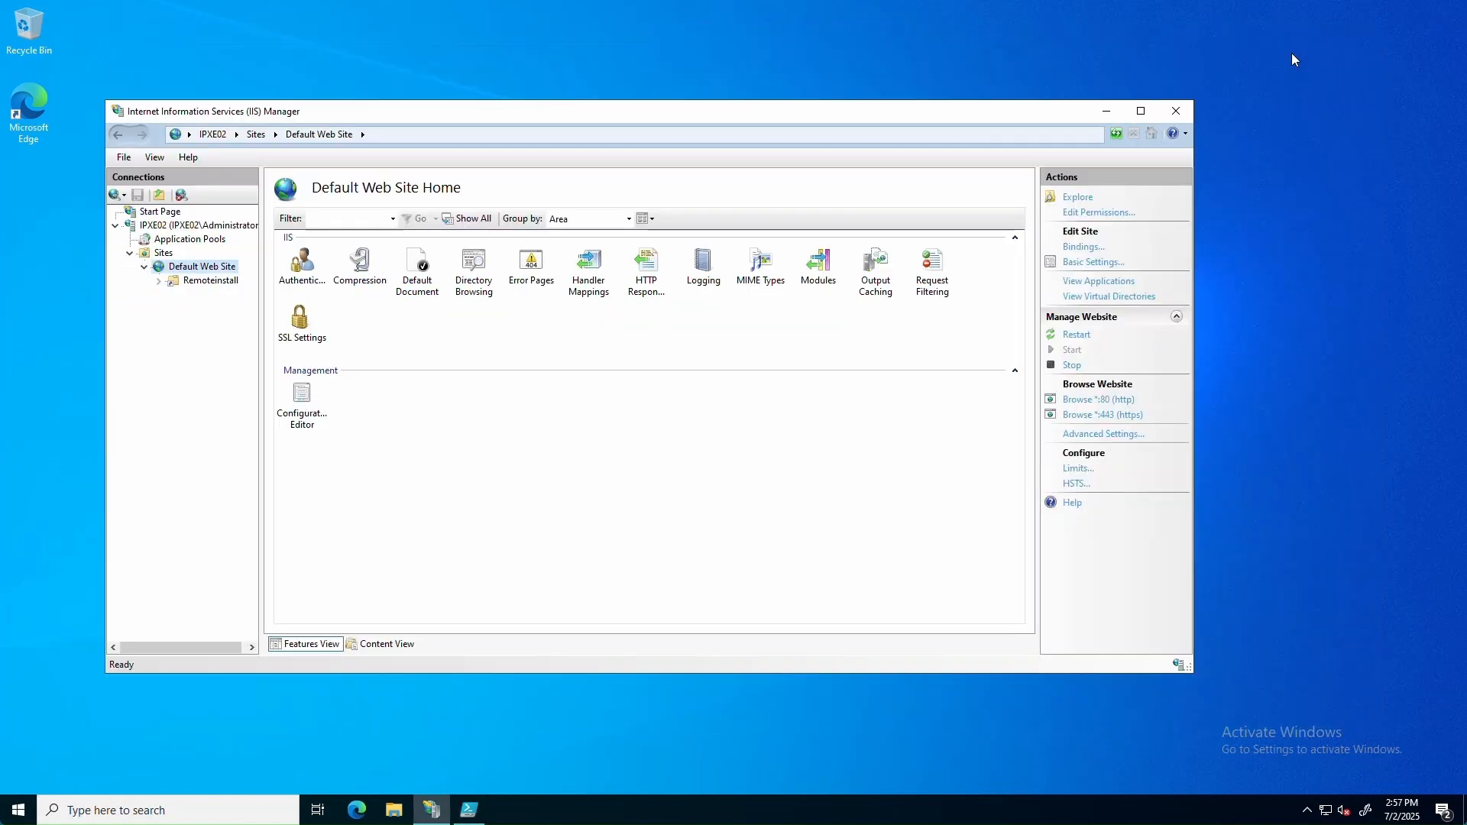
# Check the Default Web Site's MIME types in IIS Manager for the extensionless, .bcd and .efi entries.
pyautogui.doubleClick(759, 266)
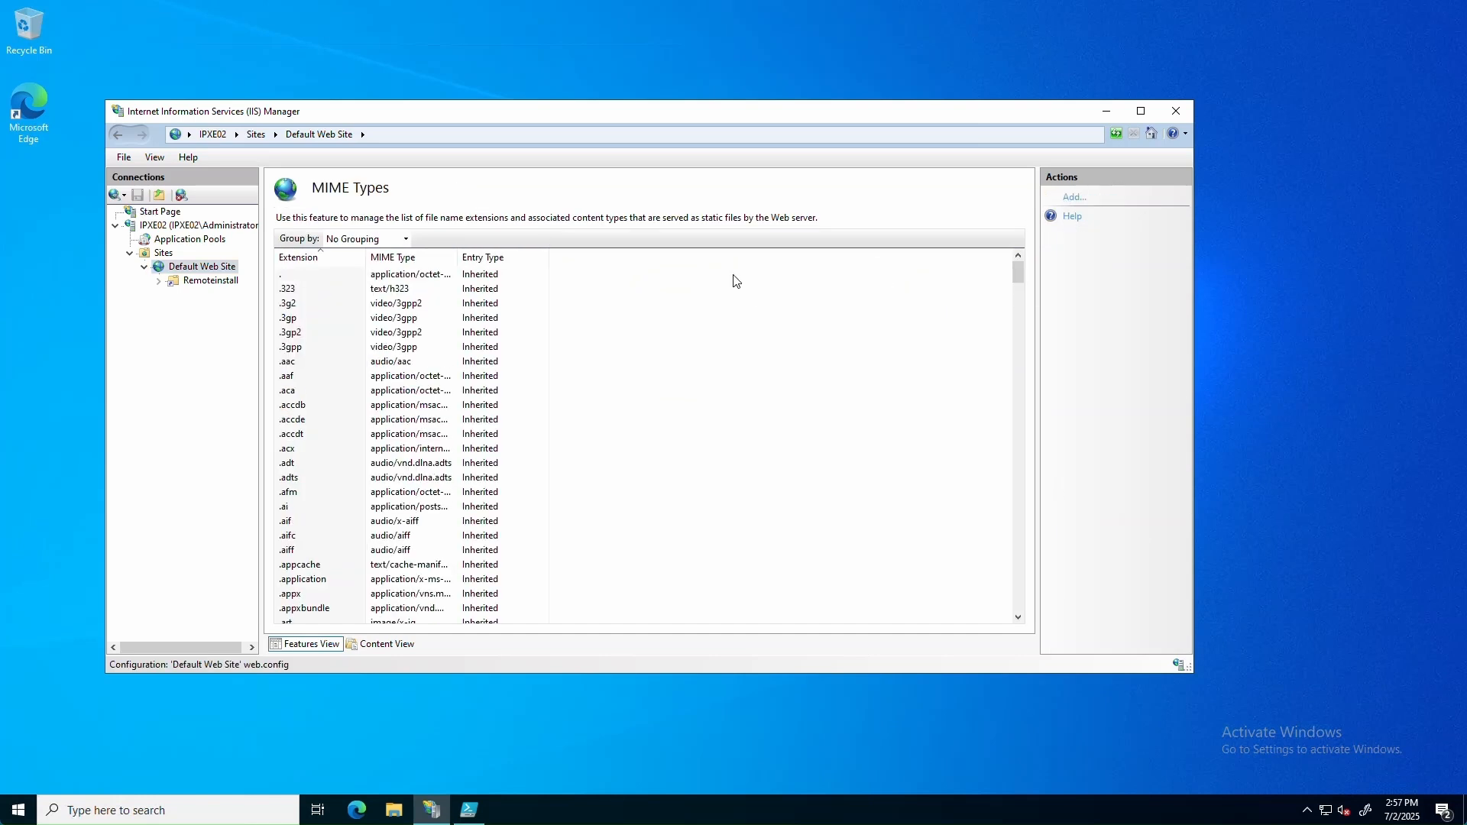
pyautogui.click(369, 275)
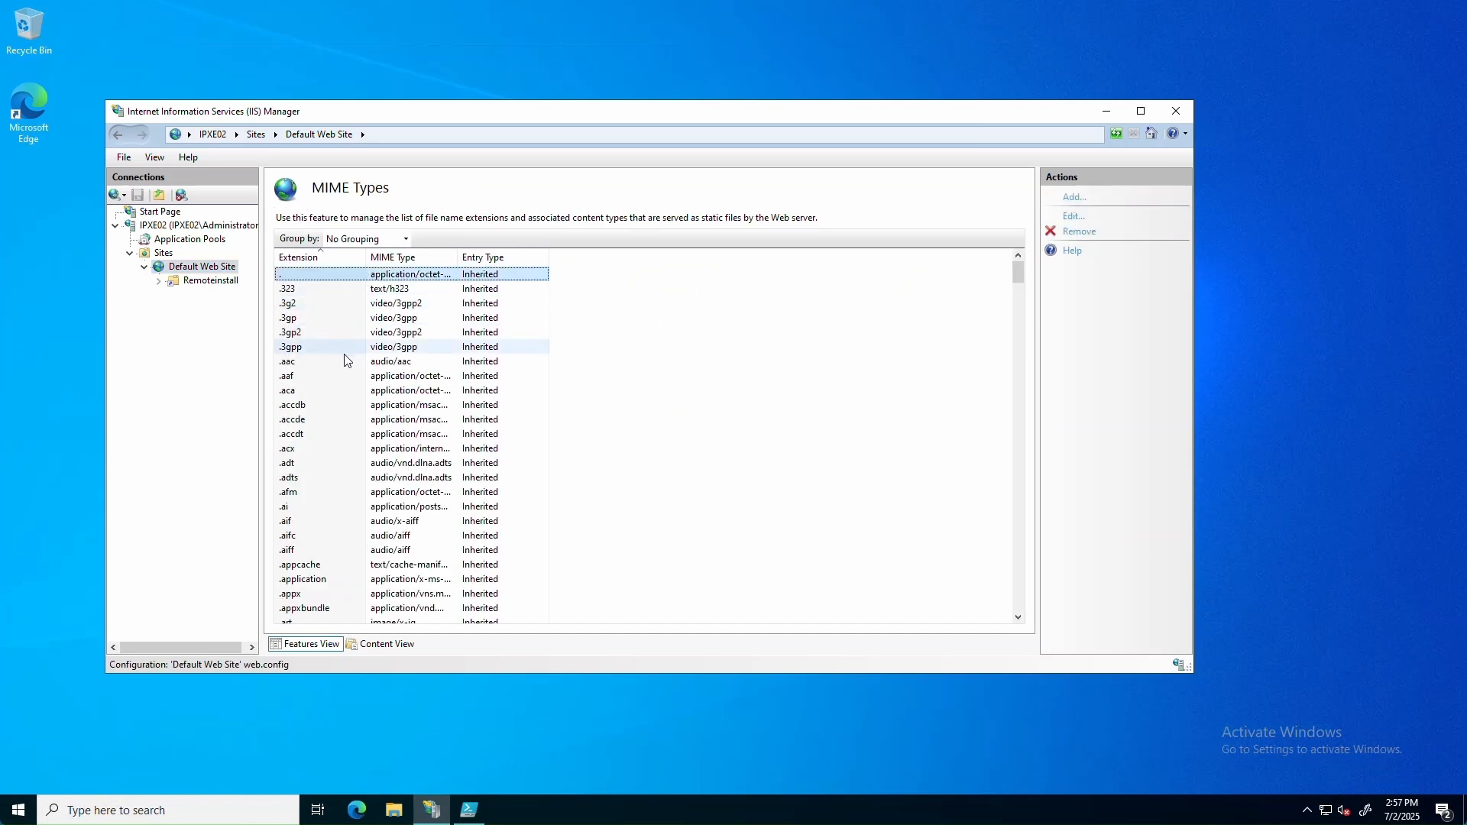
pyautogui.scroll(-10, 343, 362)
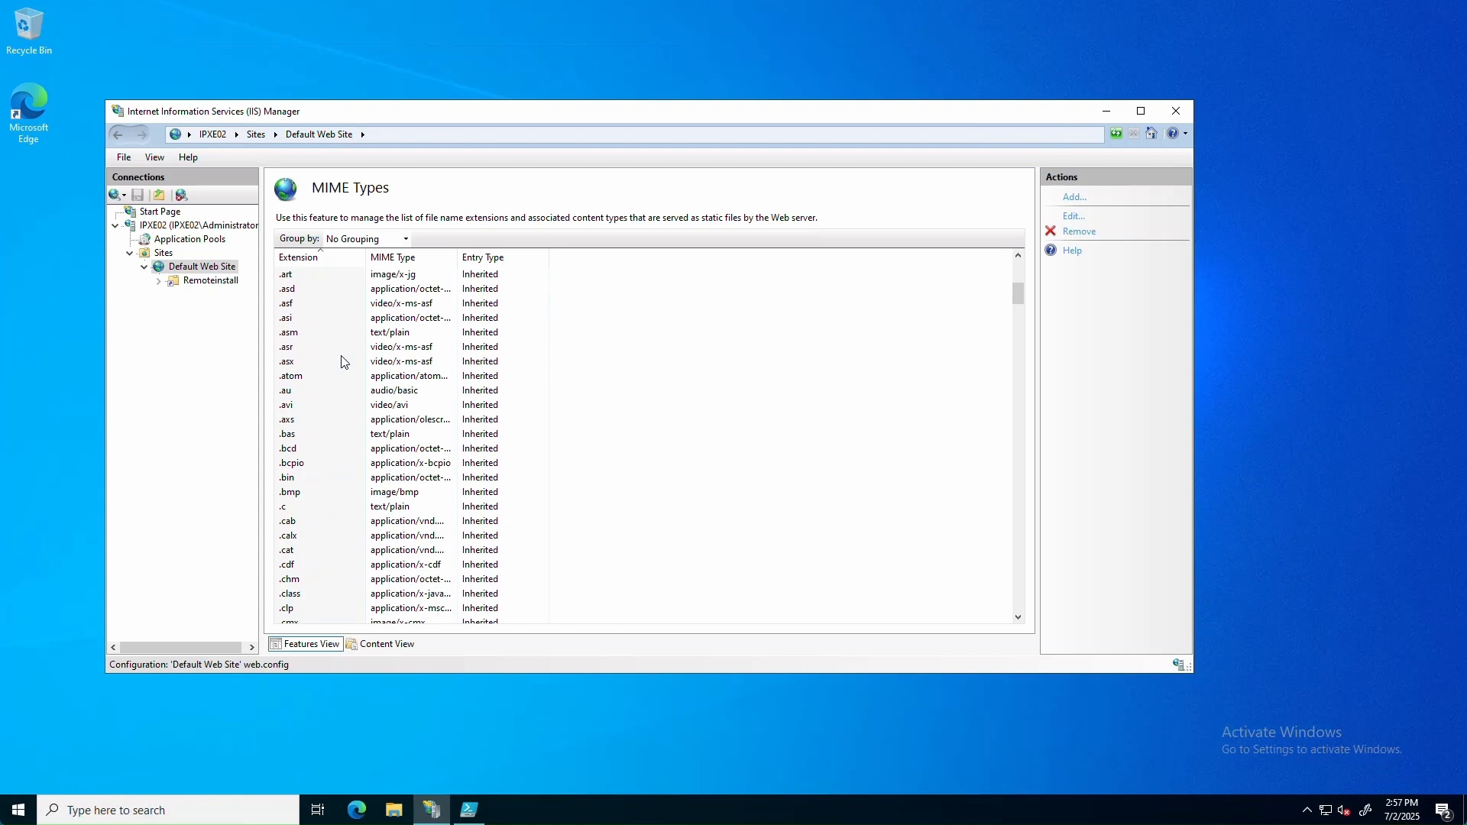
pyautogui.scroll(-15, 343, 362)
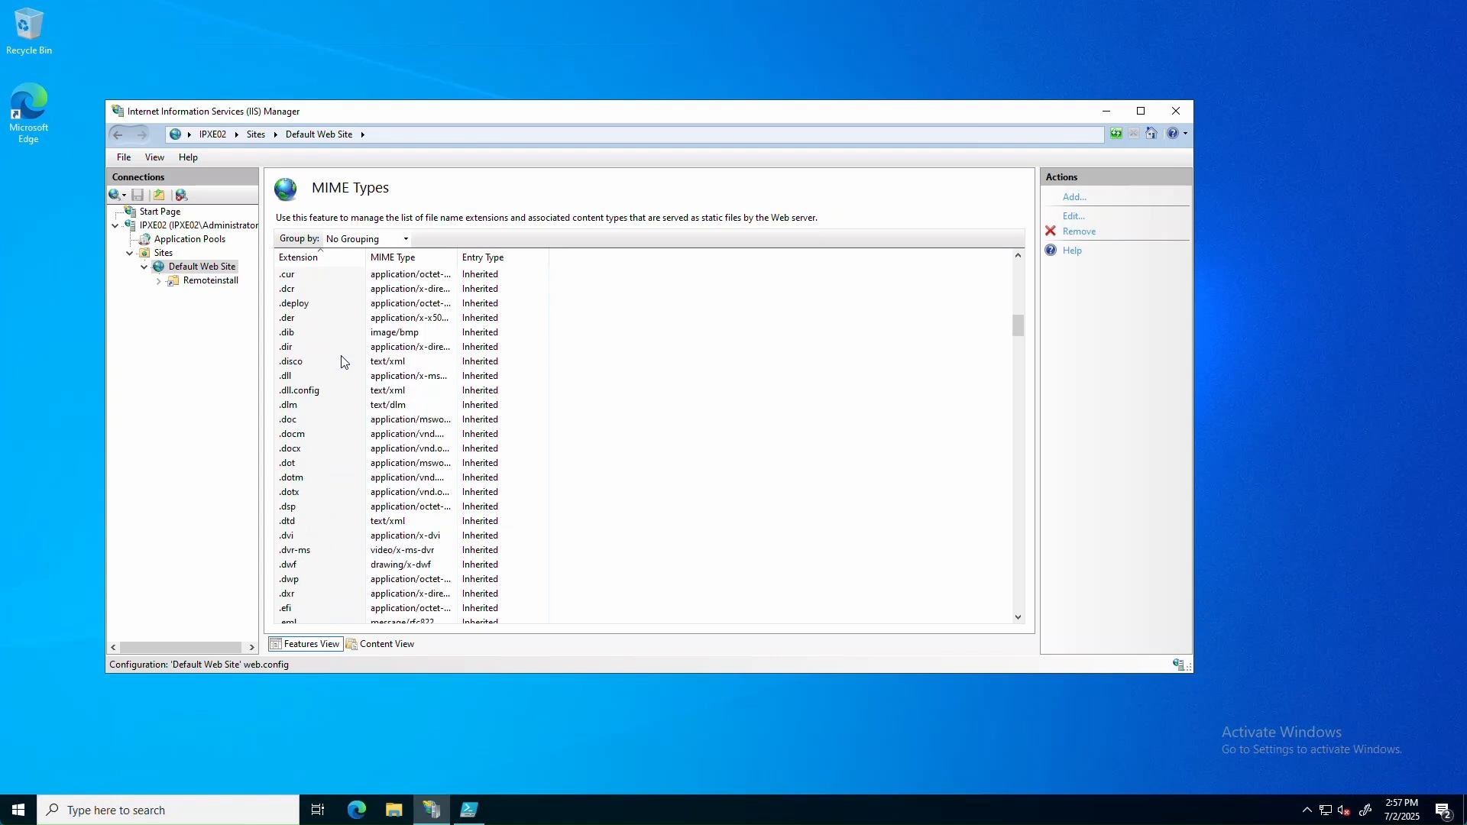
pyautogui.scroll(-1, 343, 362)
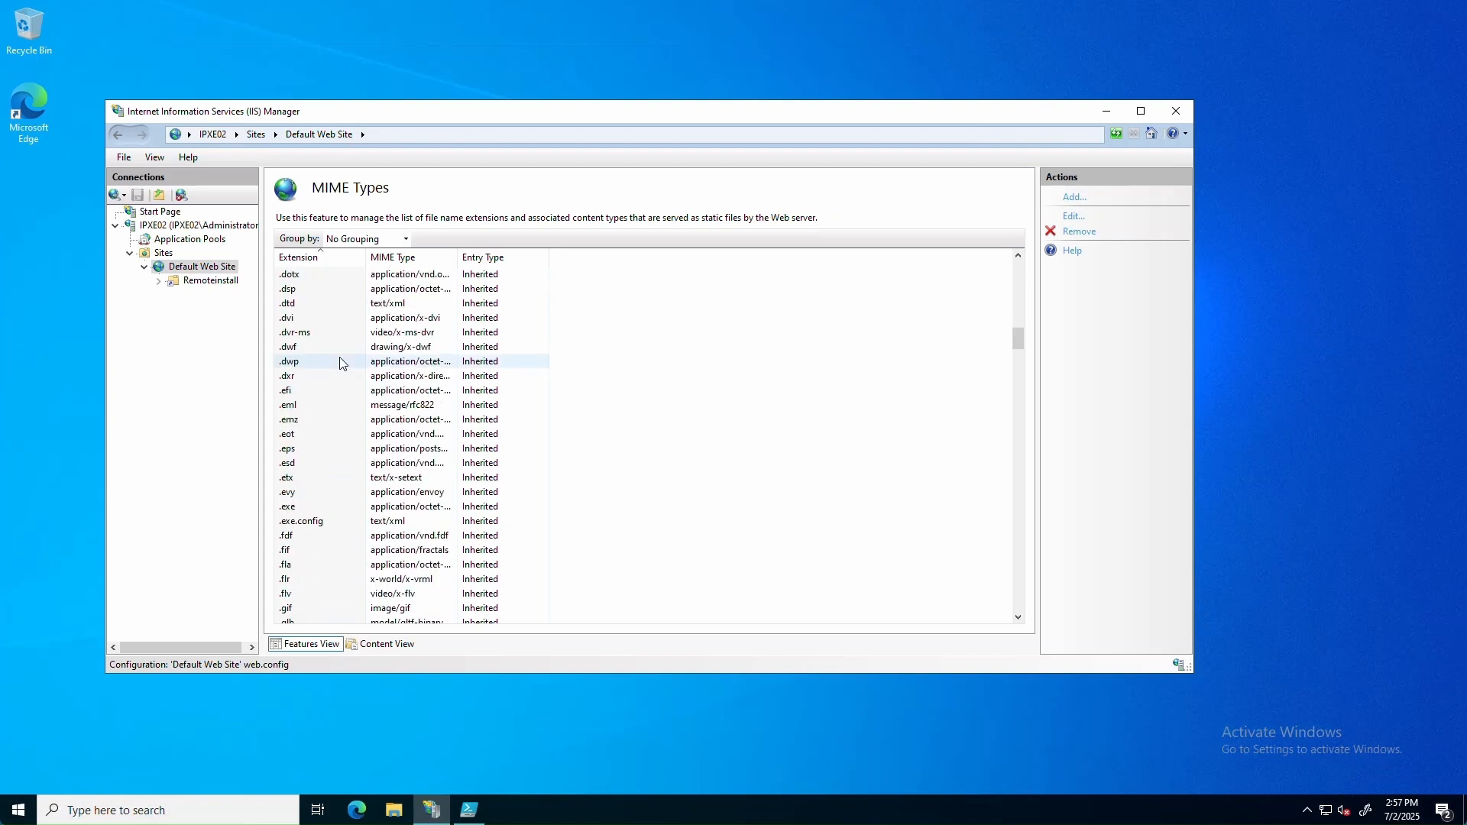
pyautogui.click(326, 389)
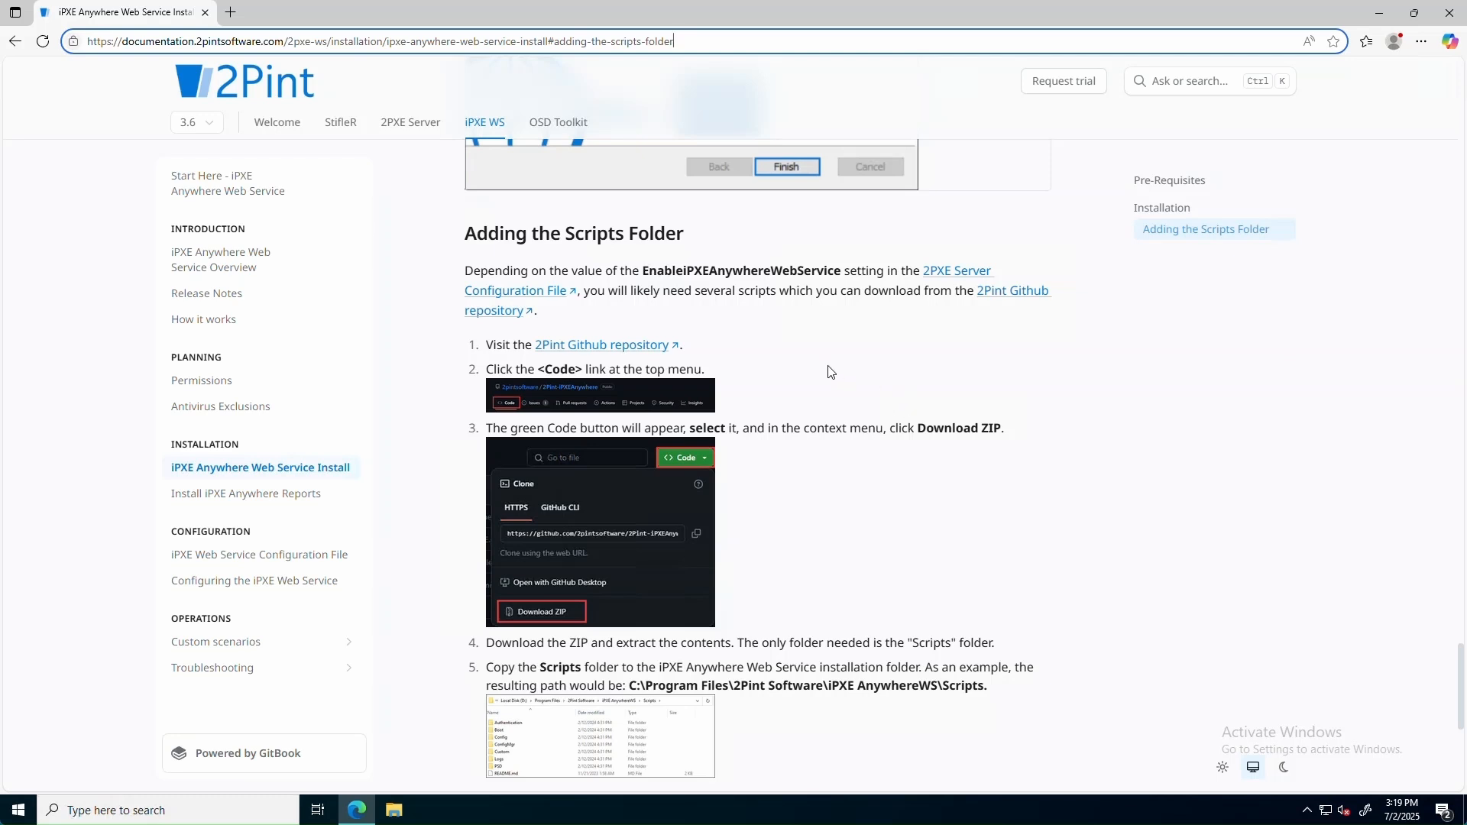
# Open the 2Pint Github repository linked under Adding the Scripts Folder in a new Microsoft Edge tab.
pyautogui.click(616, 346)
pyautogui.rightClick(618, 350)
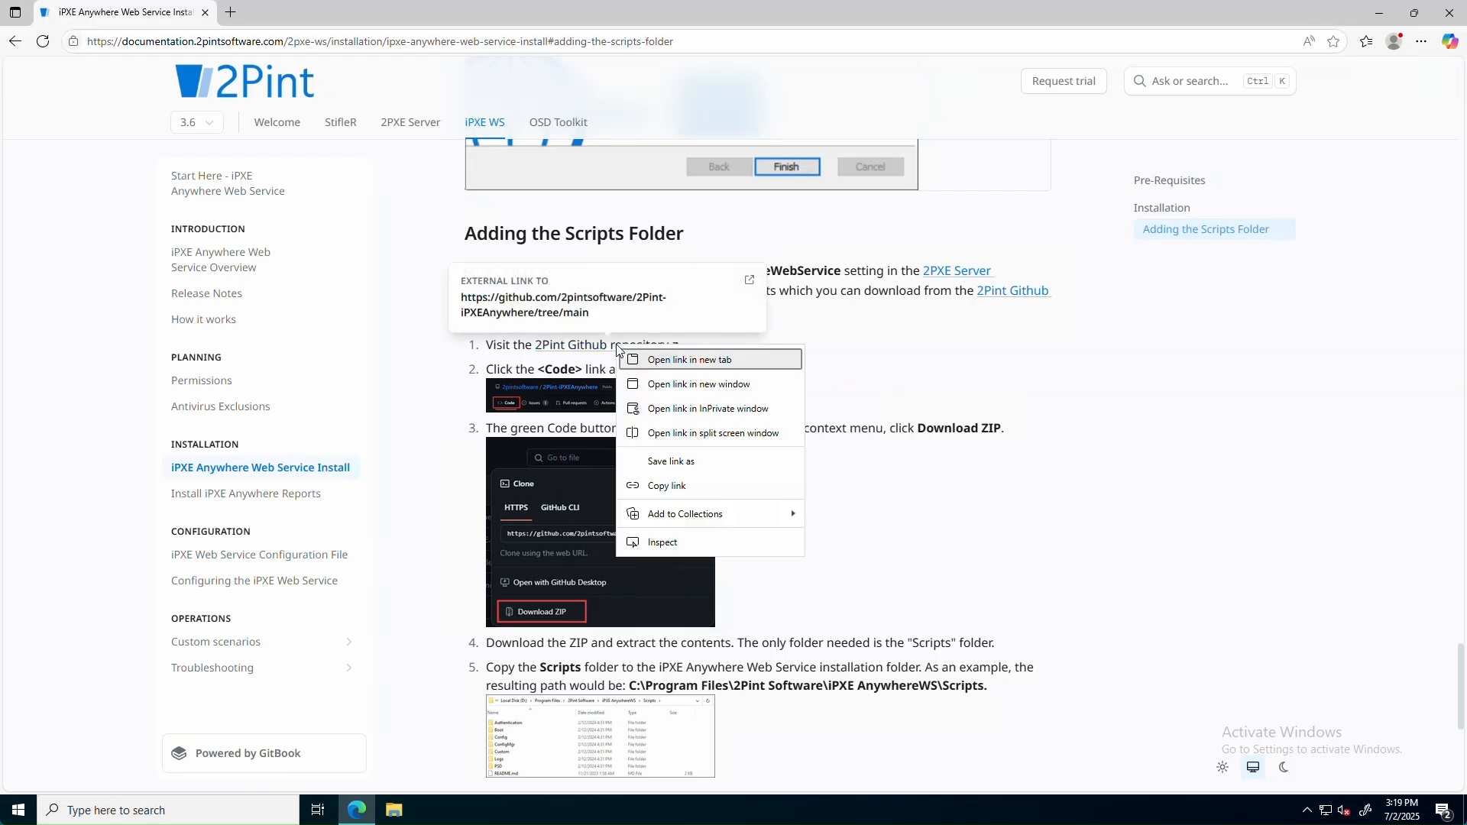
pyautogui.click(700, 368)
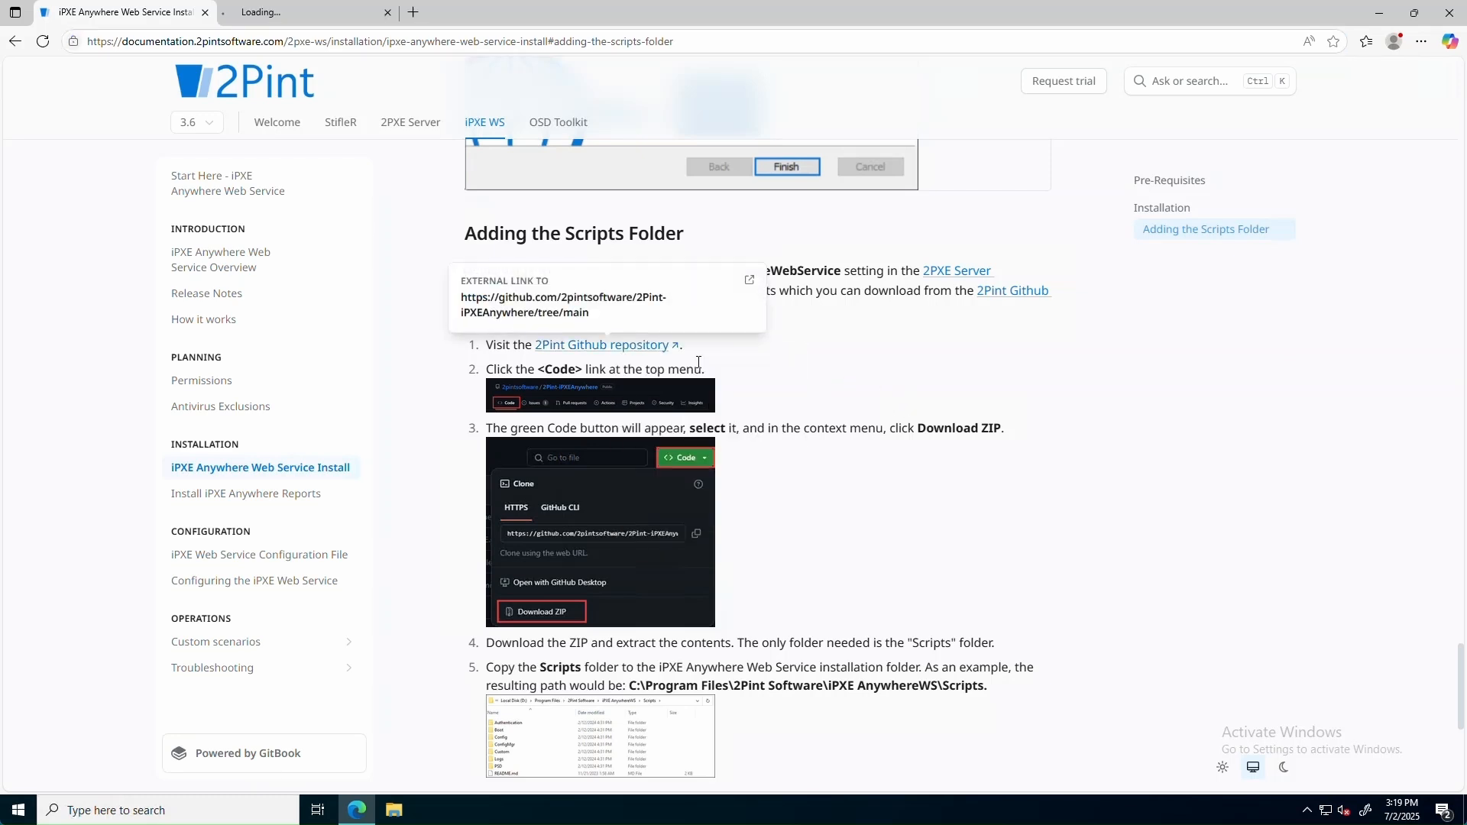
pyautogui.click(306, 13)
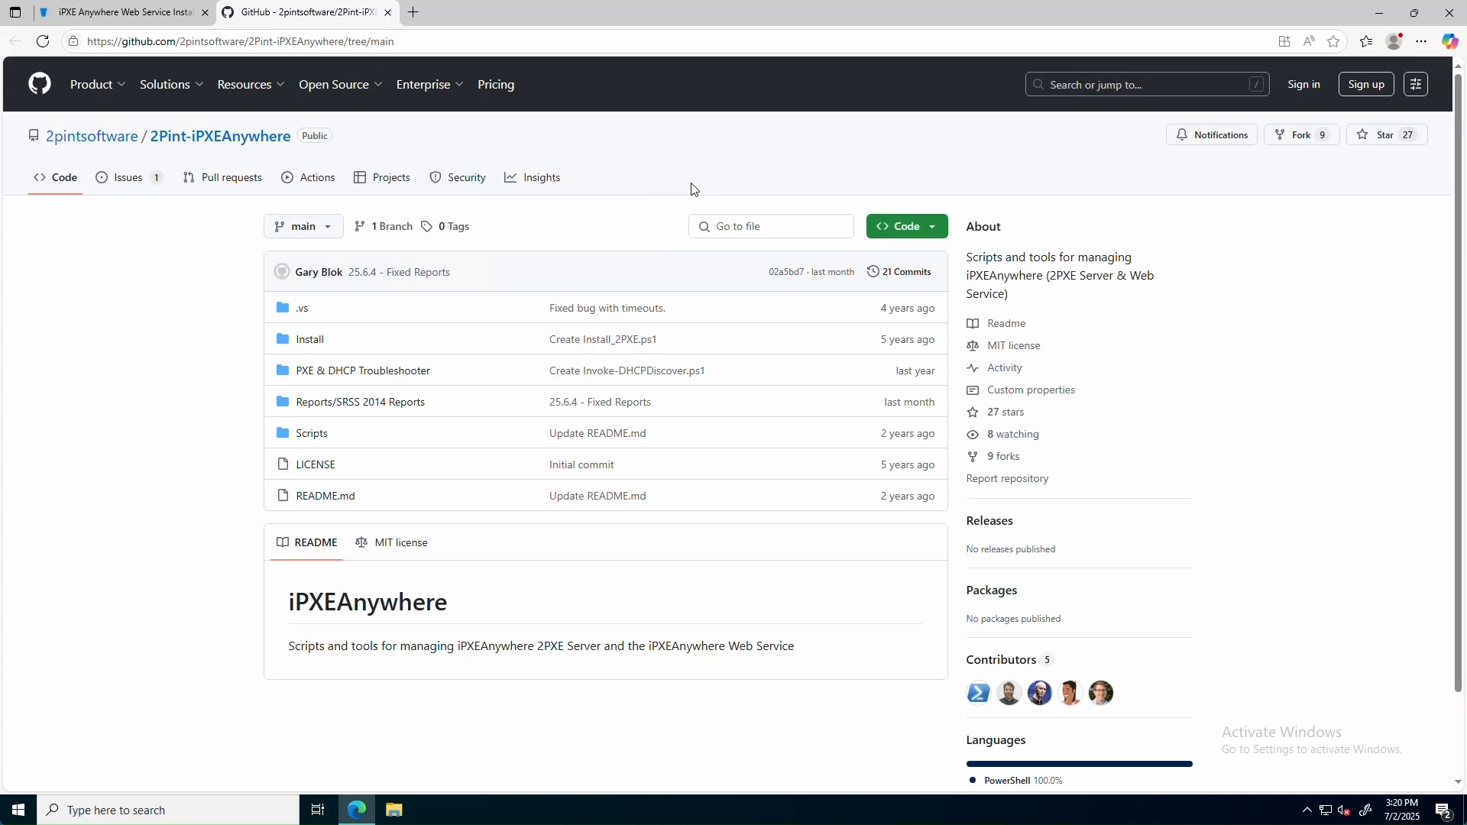
# Download the 2Pint-iPXEAnywhere repository as a ZIP file and minimize the browser.
pyautogui.click(903, 229)
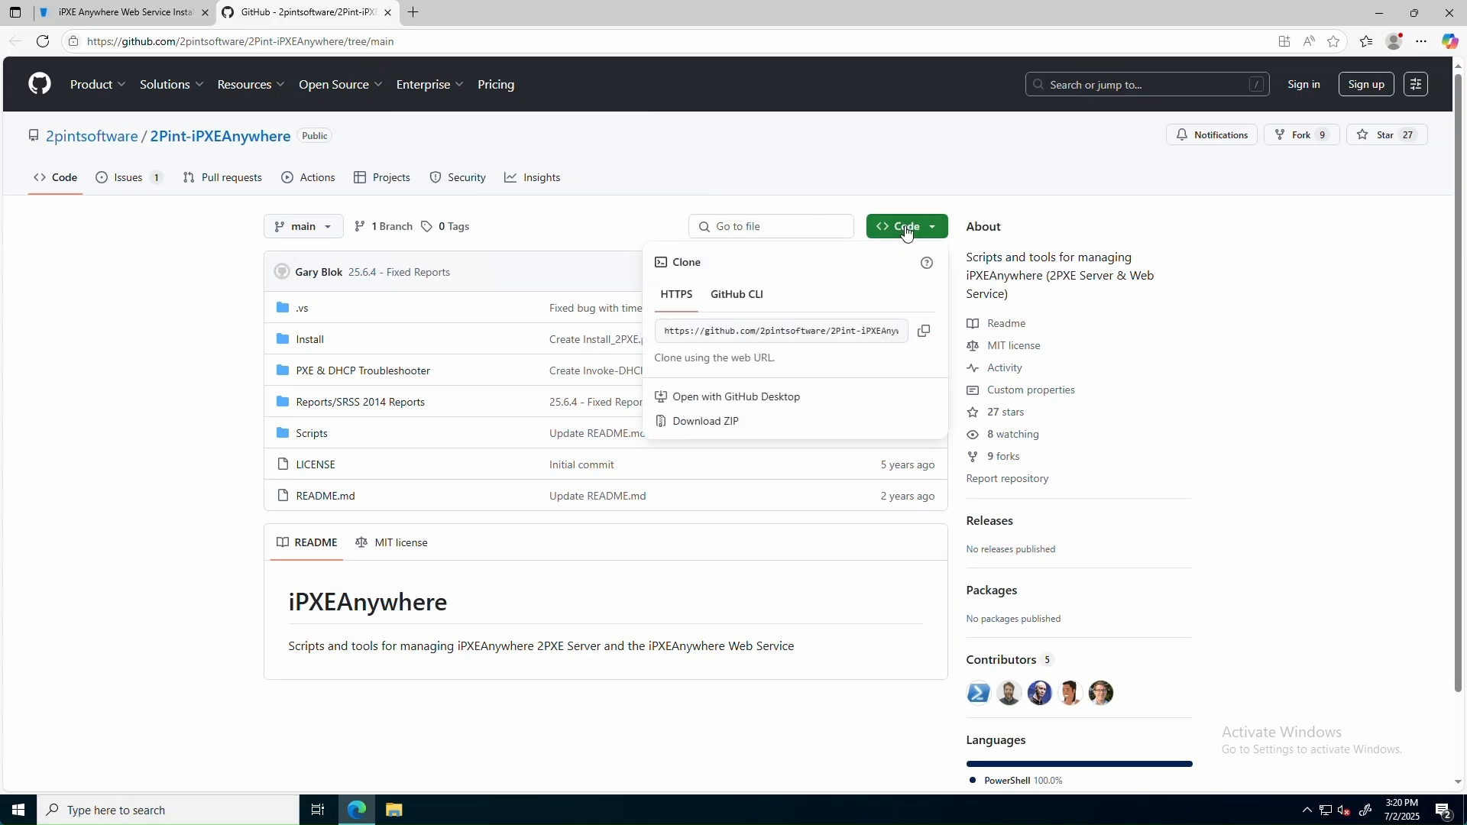
pyautogui.click(703, 423)
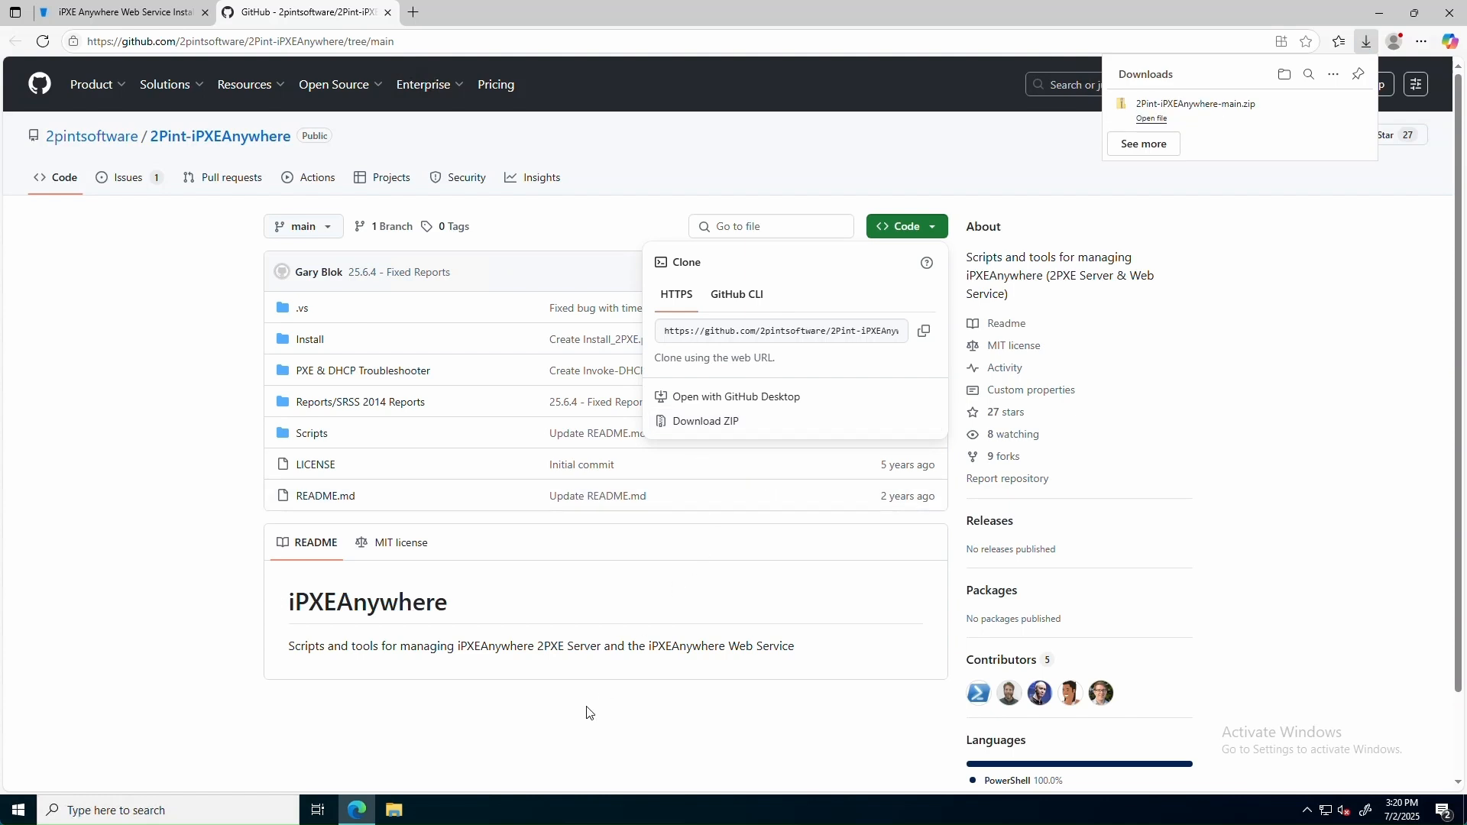
pyautogui.click(1375, 20)
pyautogui.click(1375, 19)
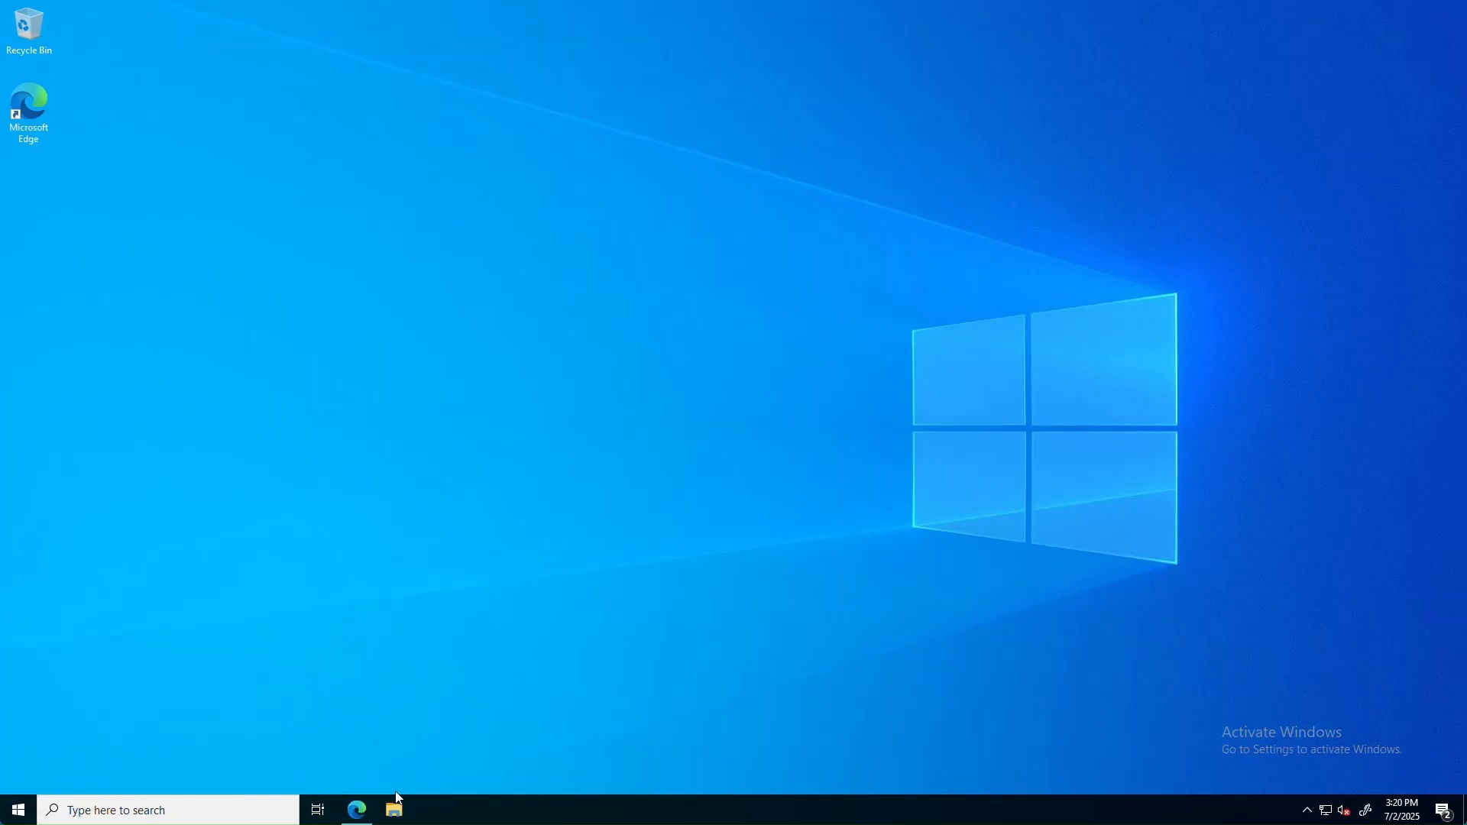
# Open the Downloads folder in File Explorer and unblock 2Pint-iPXEAnywhere-main.zip in its properties.
pyautogui.click(394, 810)
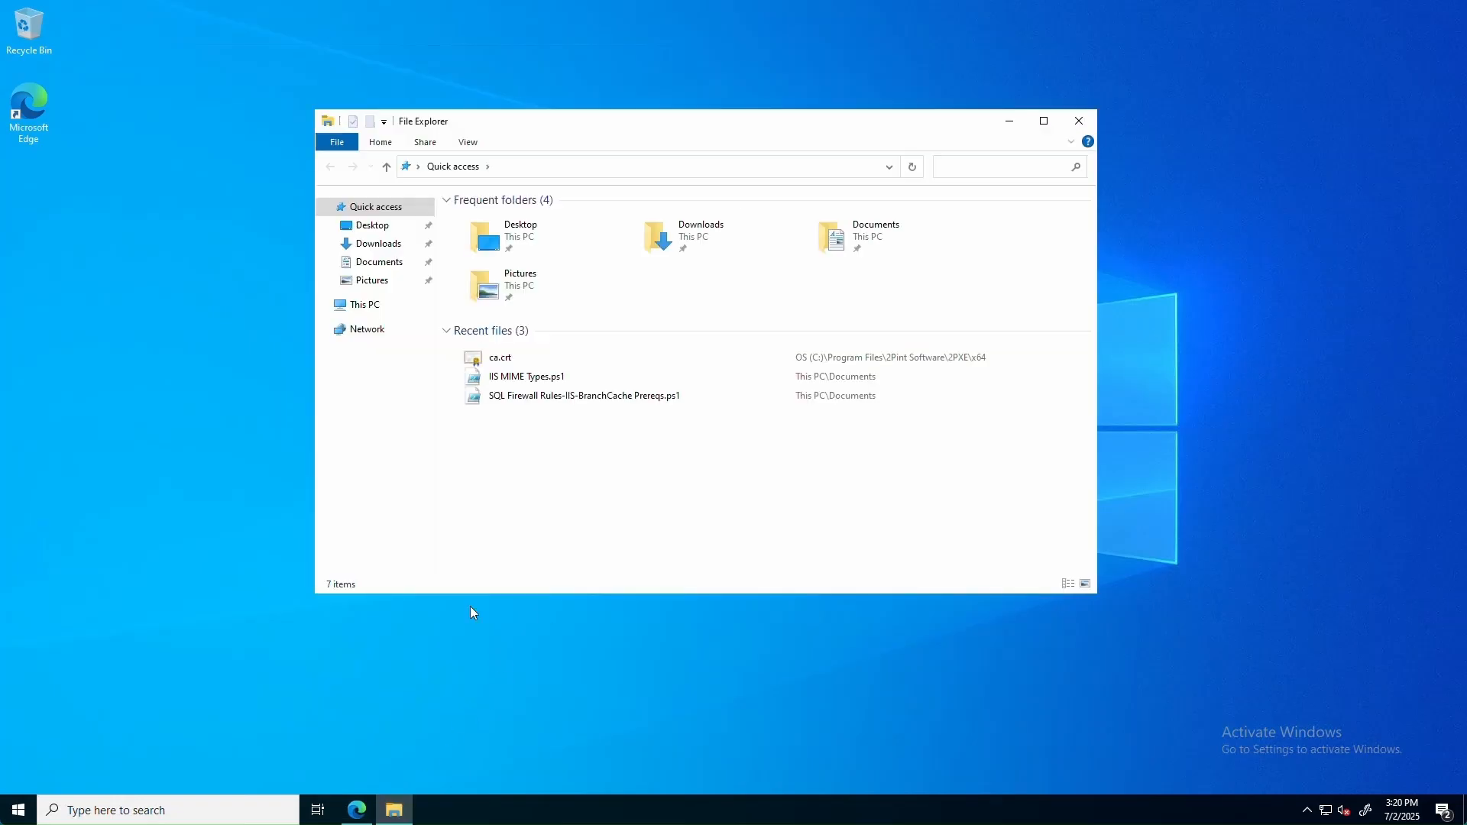
pyautogui.click(378, 244)
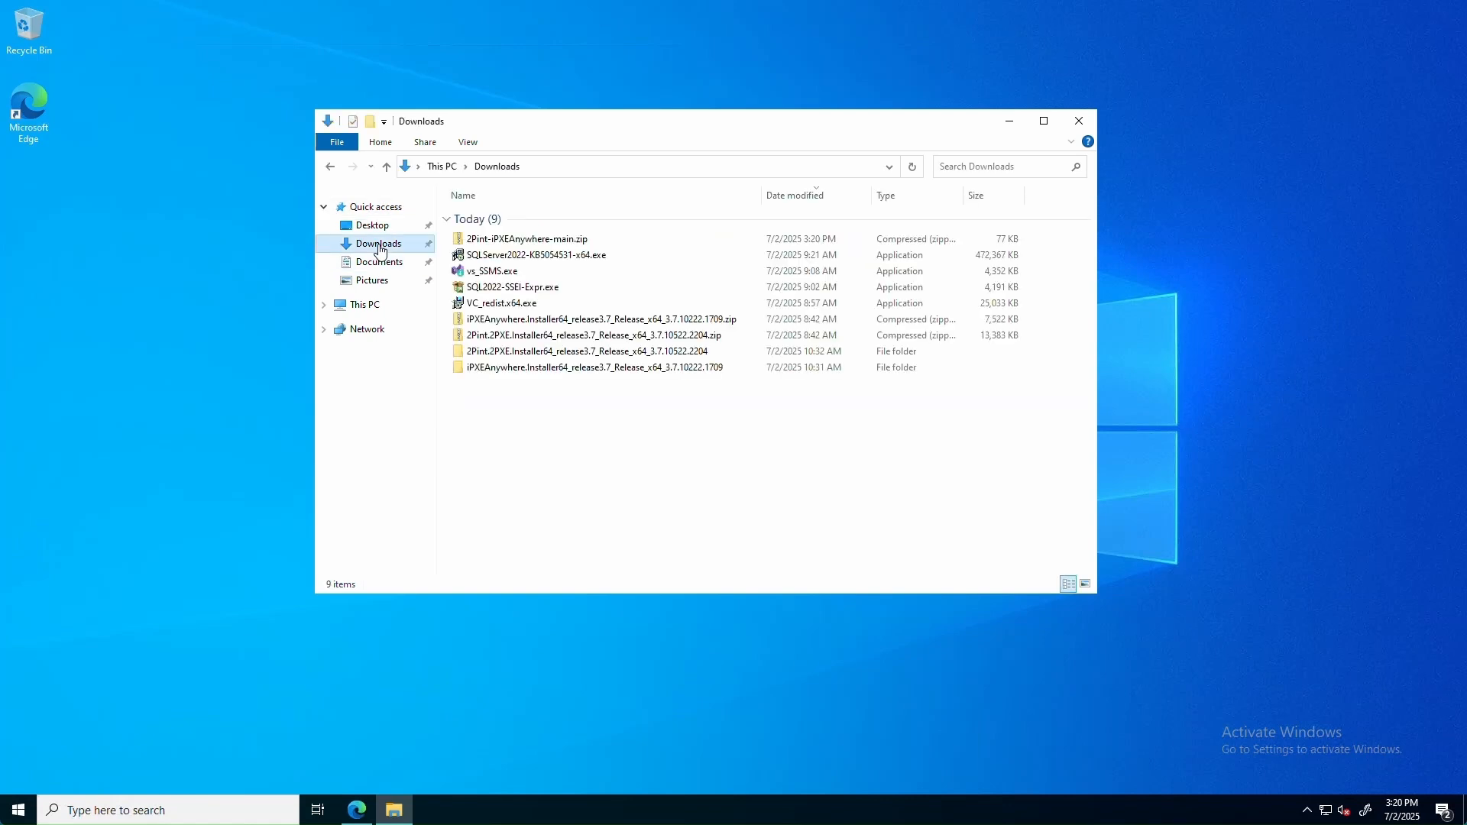
pyautogui.click(498, 242)
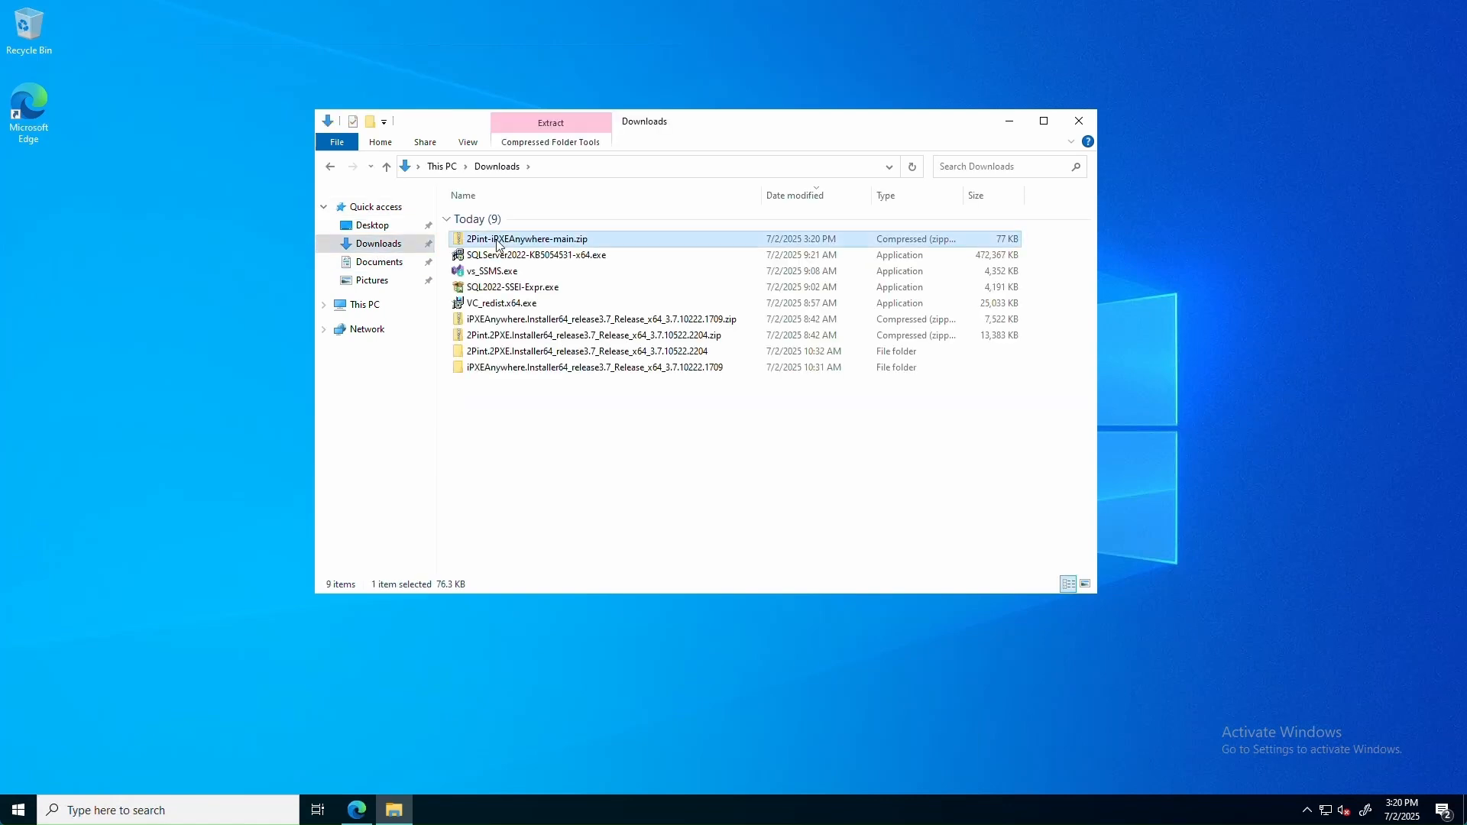
pyautogui.rightClick(498, 243)
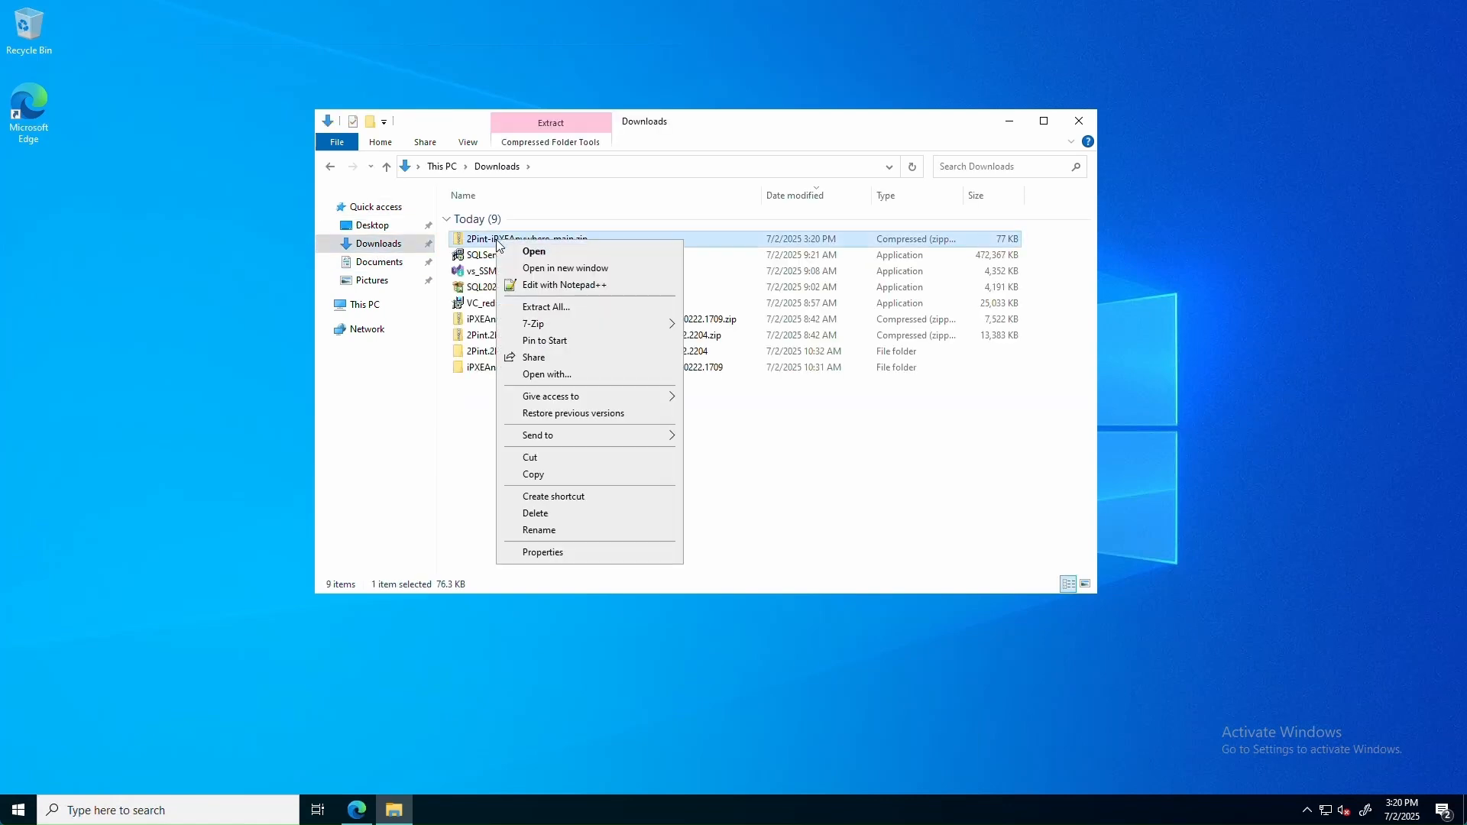
pyautogui.click(595, 554)
pyautogui.click(711, 555)
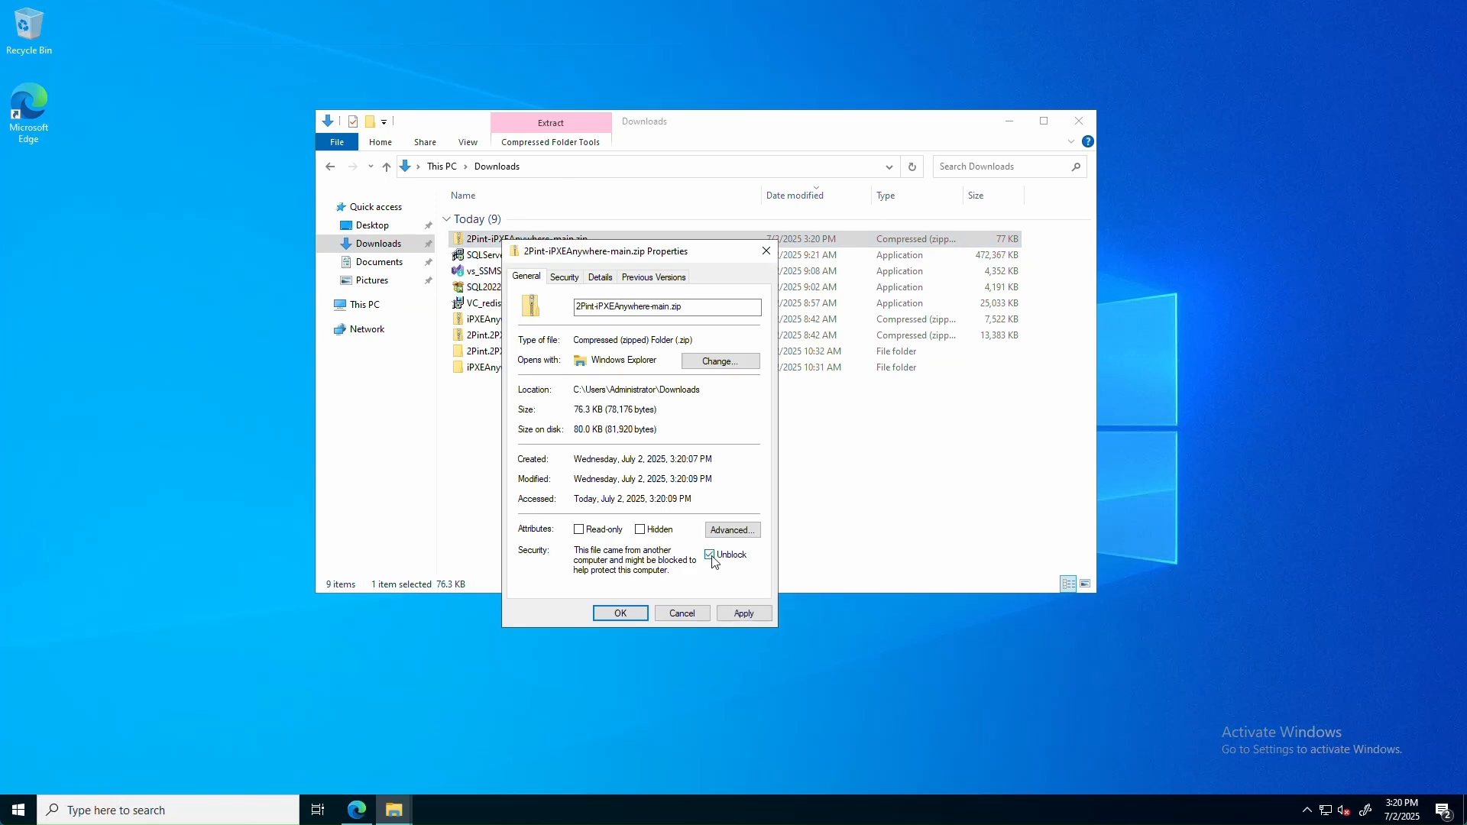
pyautogui.click(620, 613)
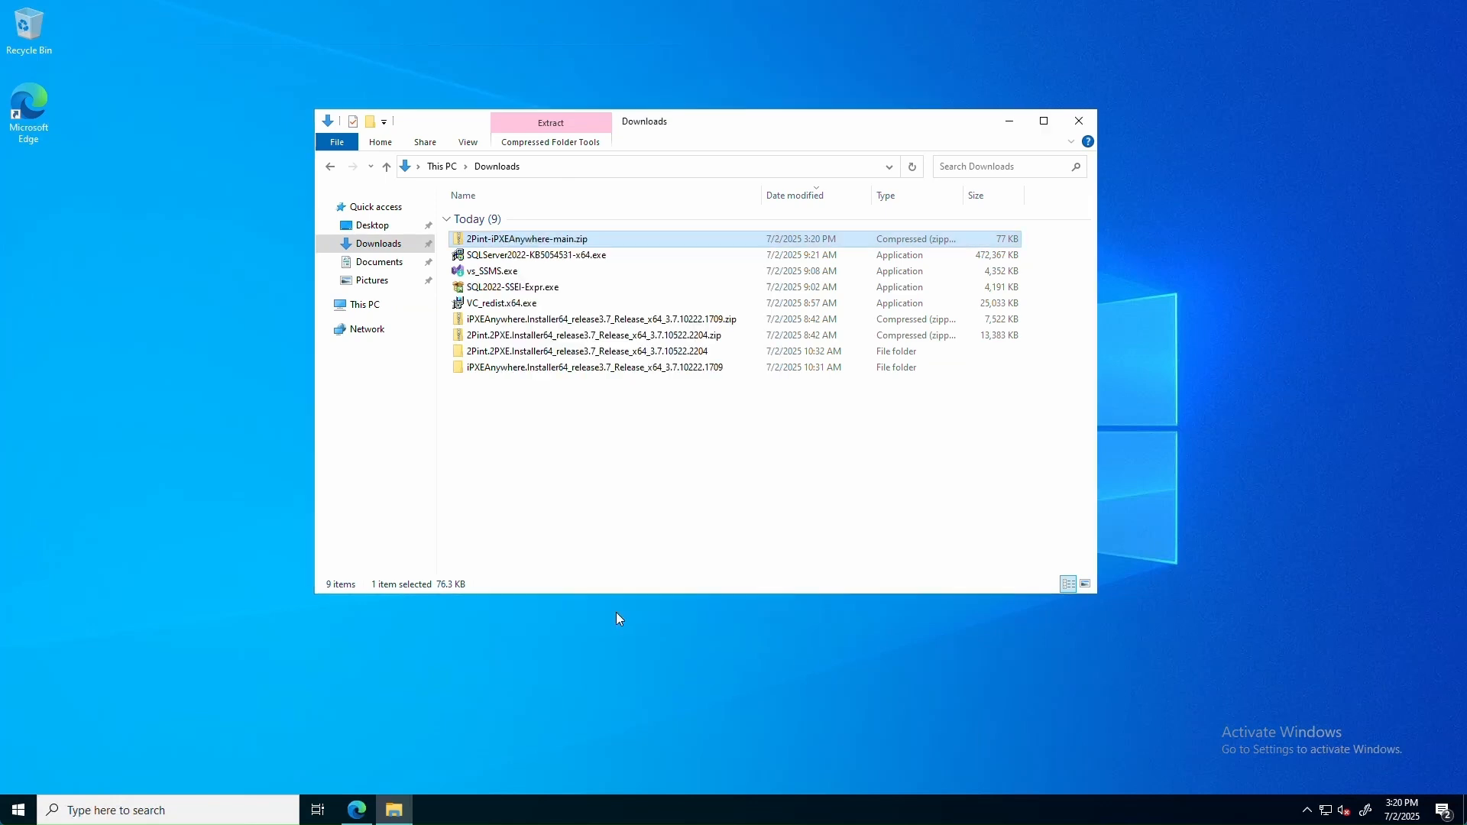
# Extract 2Pint-iPXEAnywhere-main.zip into the proposed 2Pint-iPXEAnywhere-main folder in Downloads.
pyautogui.rightClick(534, 242)
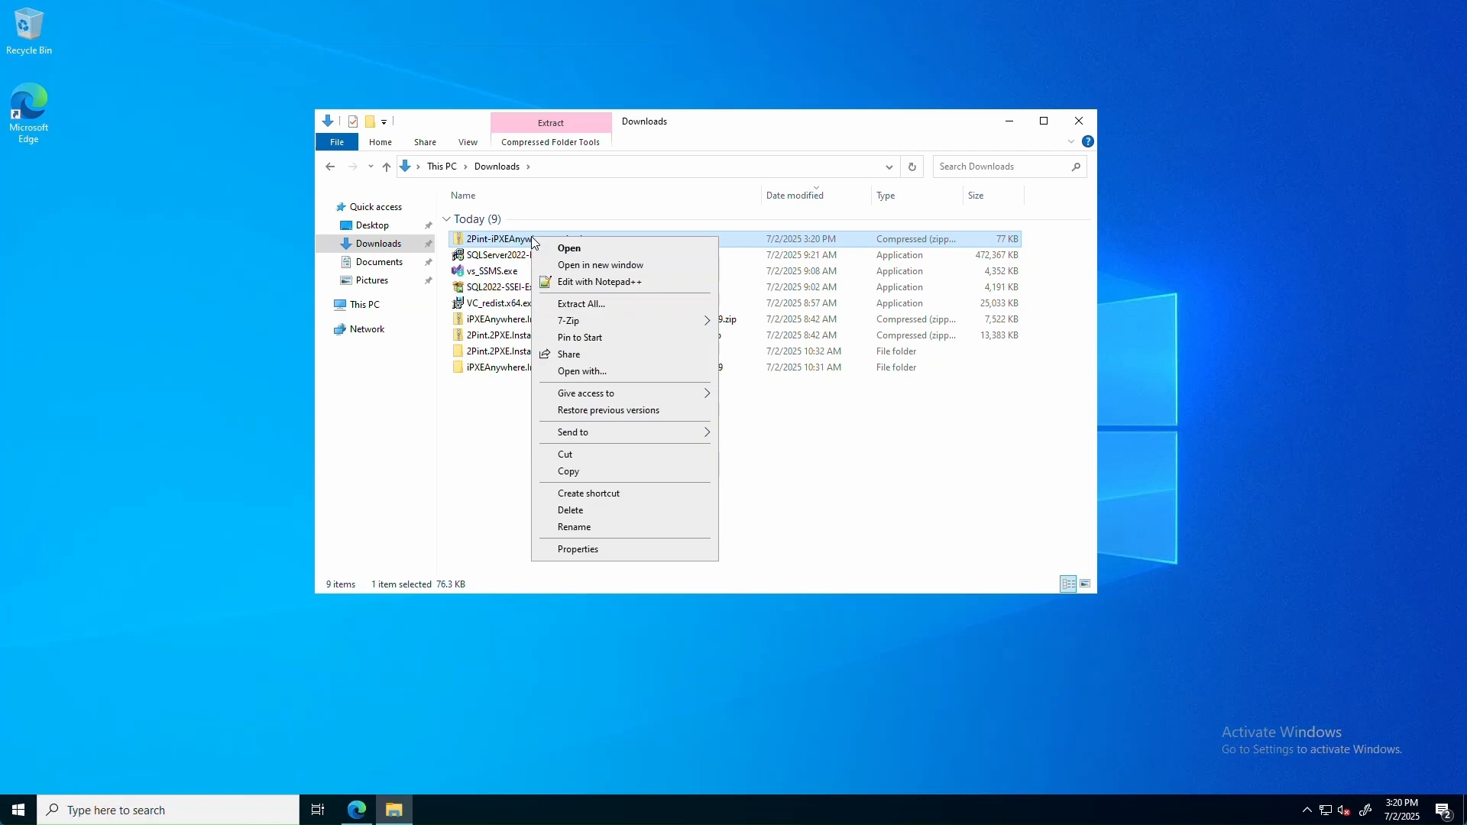
pyautogui.click(581, 304)
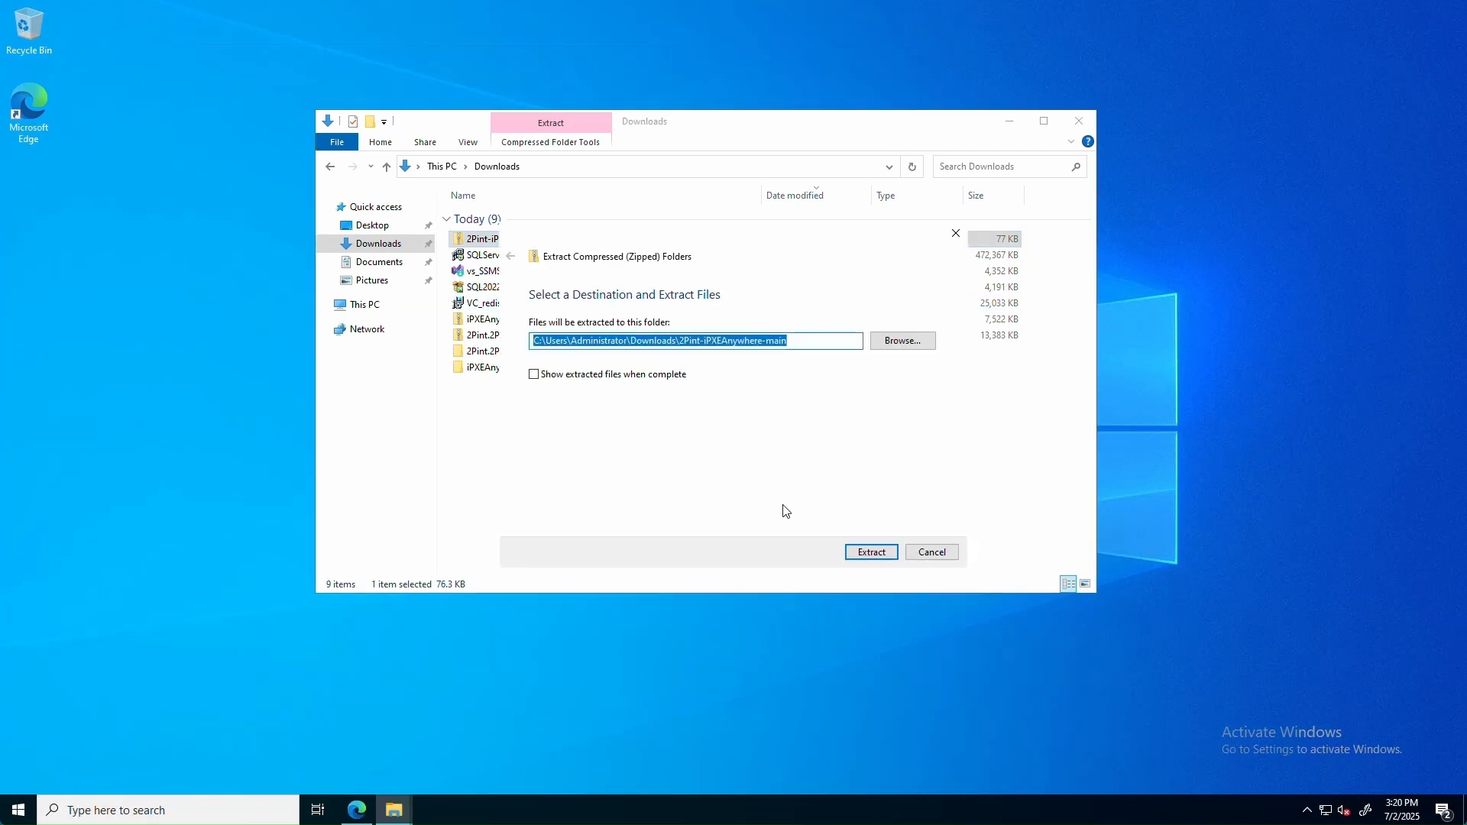
pyautogui.click(876, 557)
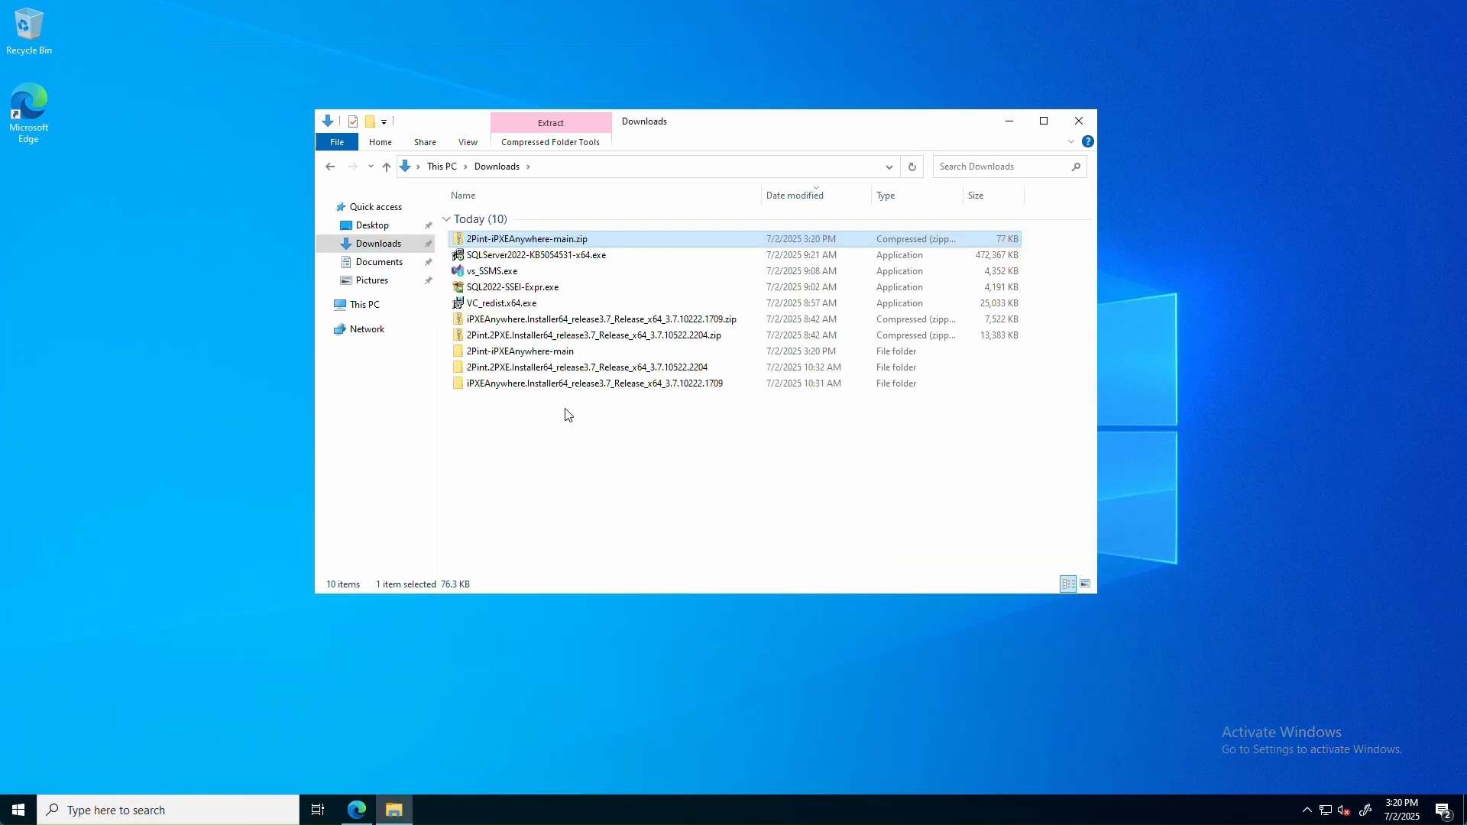
# Copy the Scripts folder from the extracted 2Pint-iPXEAnywhere-main folder into C:\Program Files\2Pint Software\iPXE AnywhereWS.
pyautogui.doubleClick(510, 352)
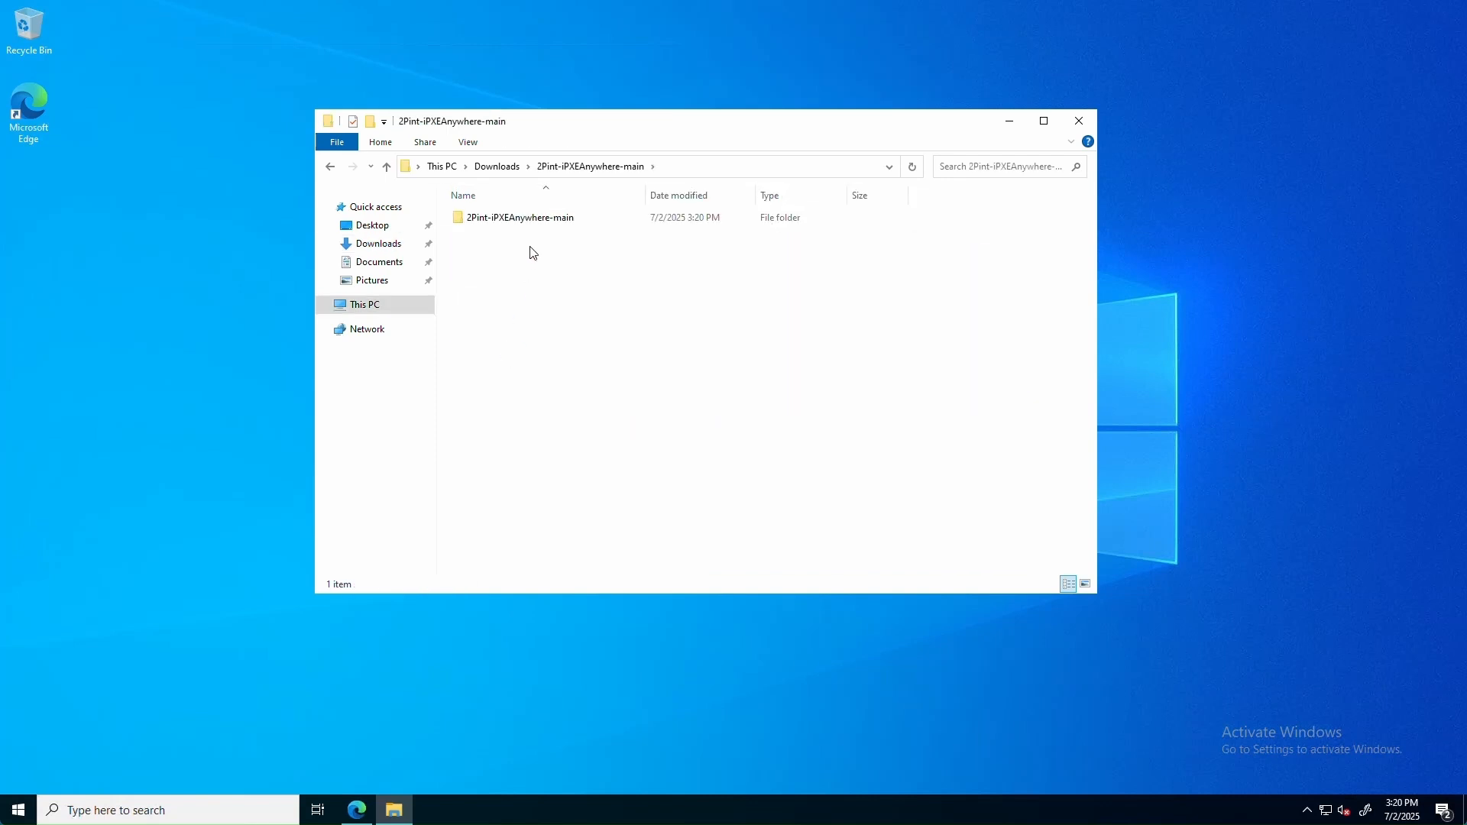
pyautogui.doubleClick(534, 221)
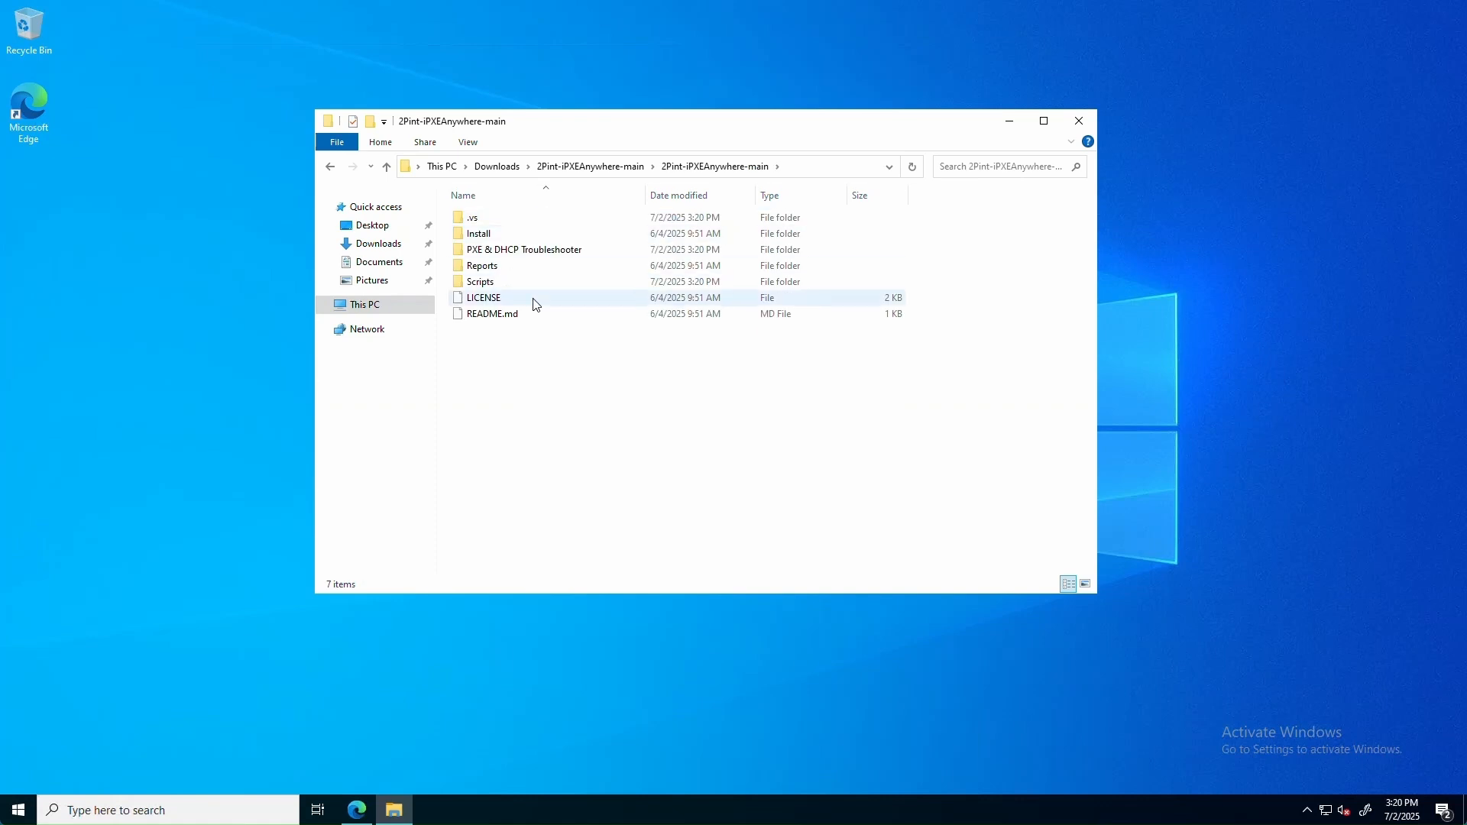
pyautogui.click(484, 288)
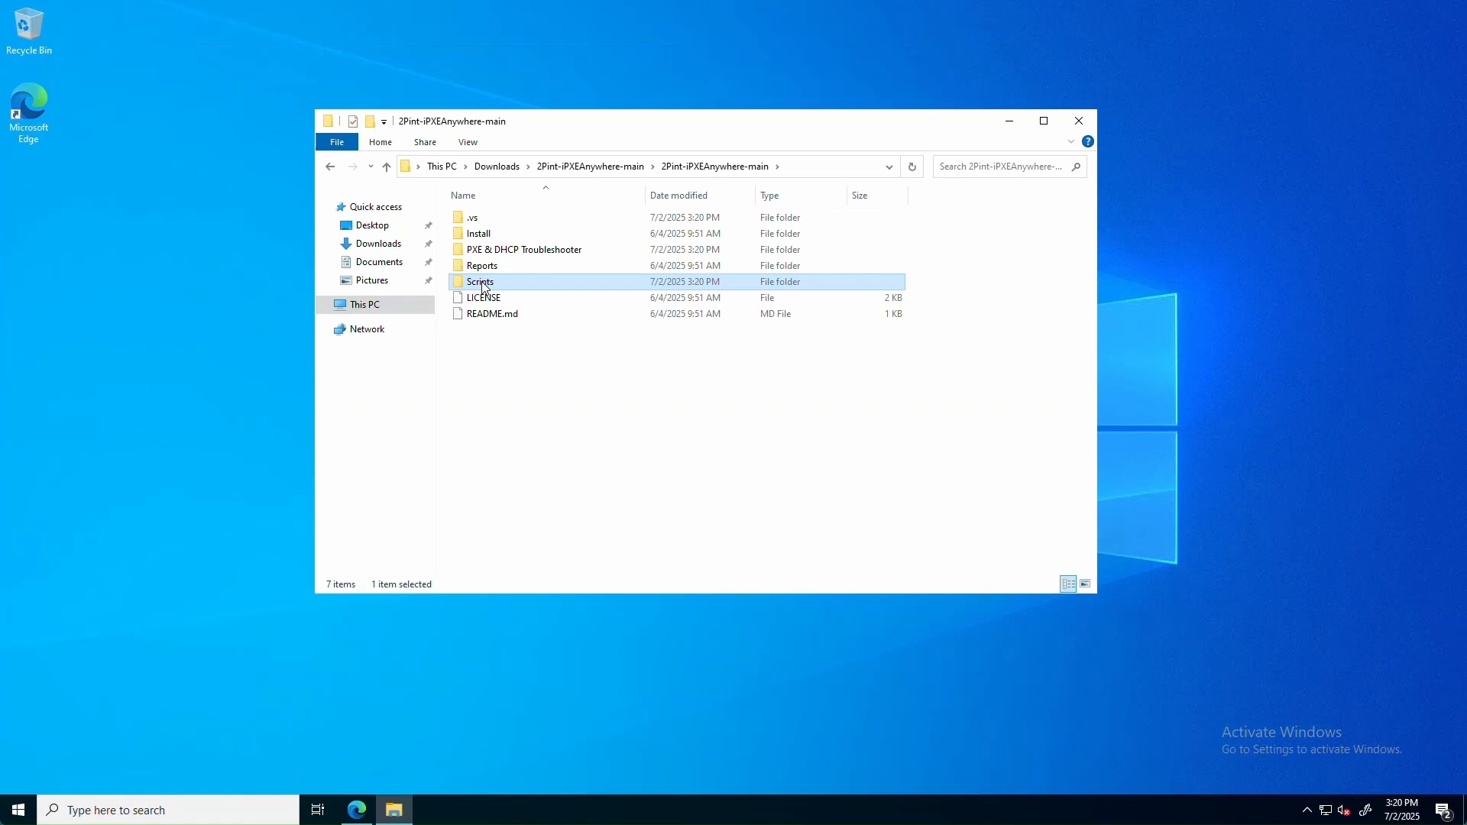
pyautogui.click(366, 305)
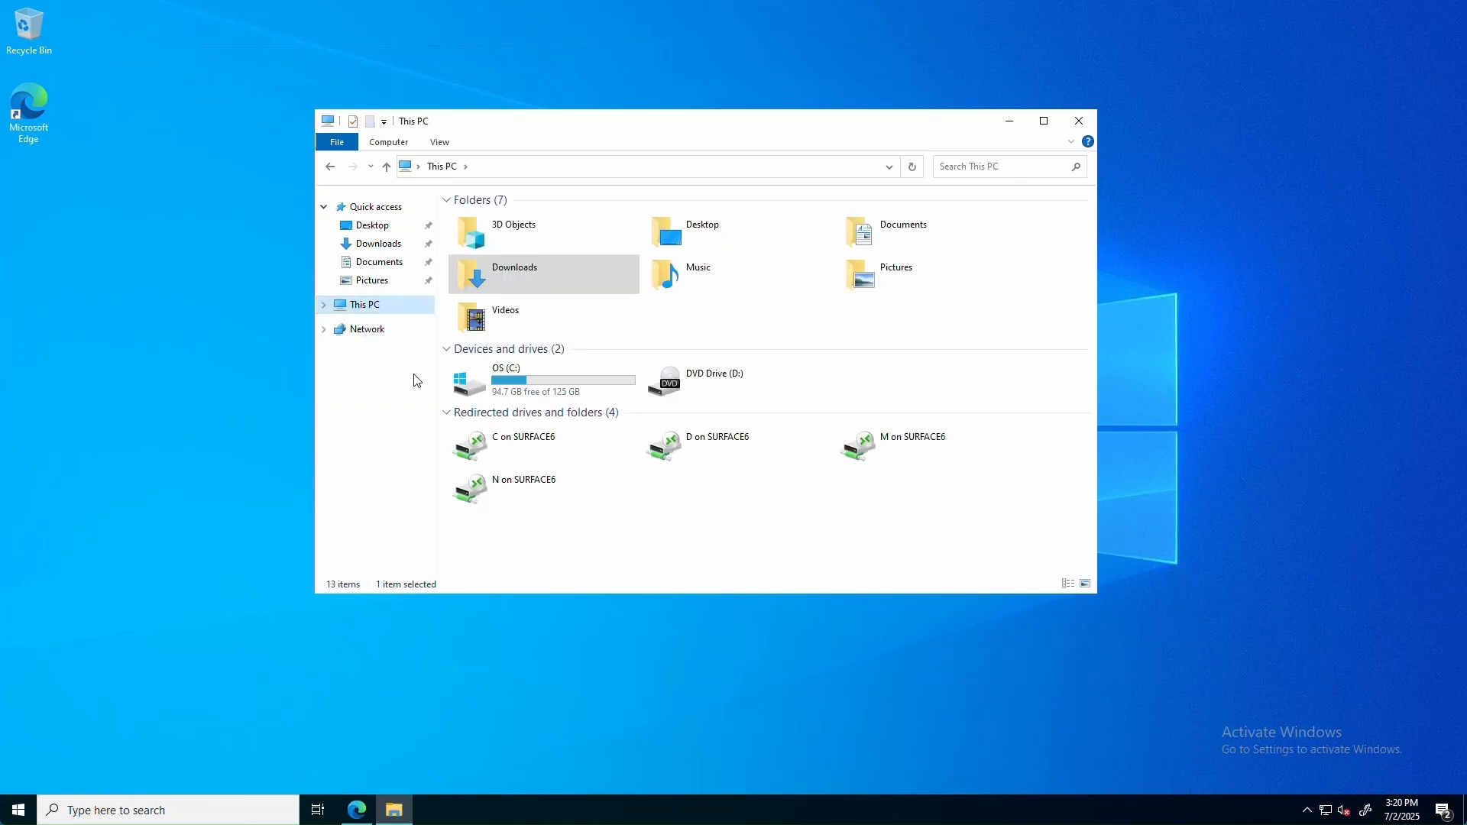
pyautogui.click(479, 379)
pyautogui.doubleClick(479, 379)
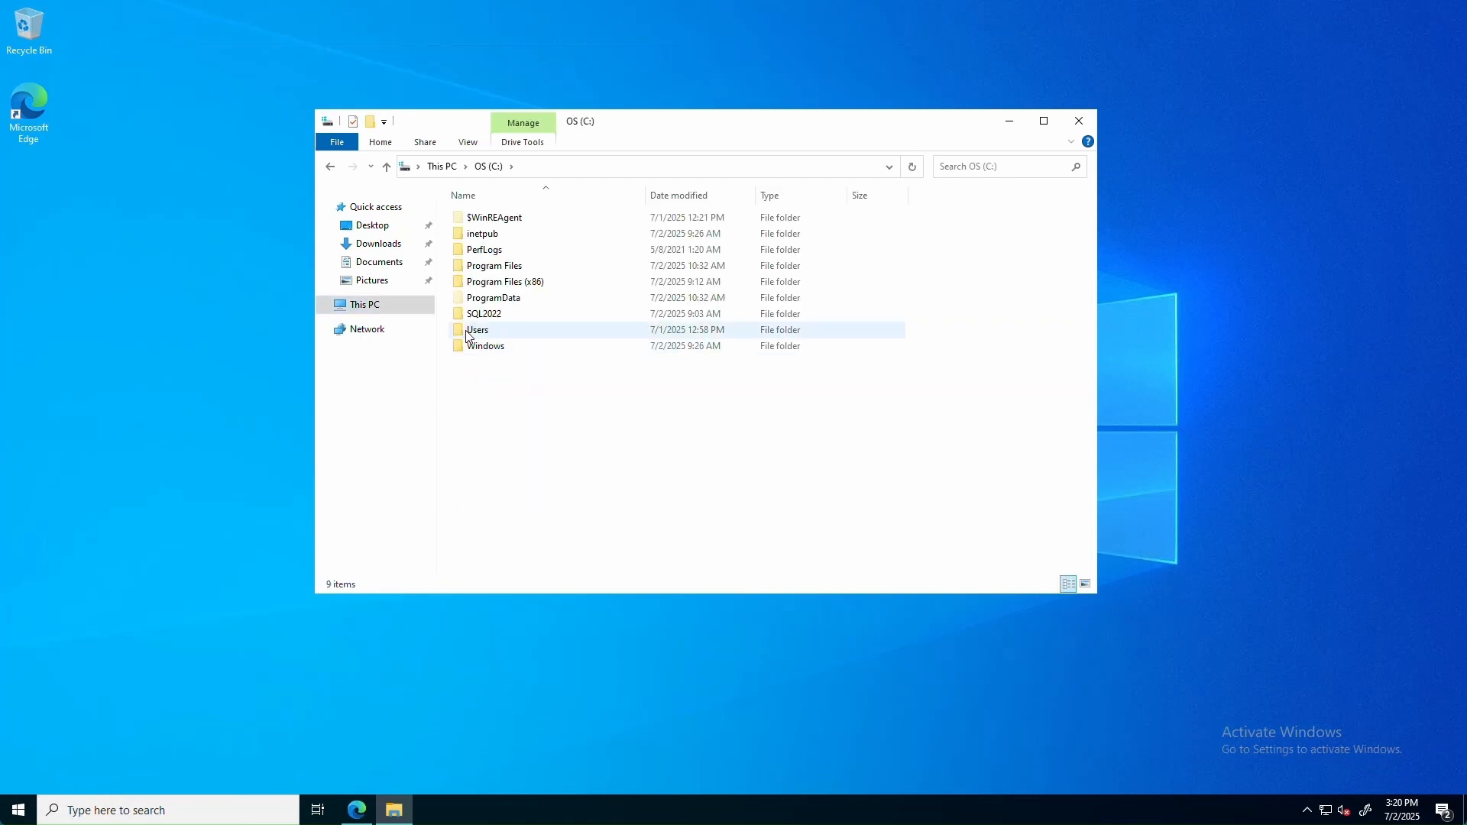
pyautogui.doubleClick(472, 272)
pyautogui.click(510, 221)
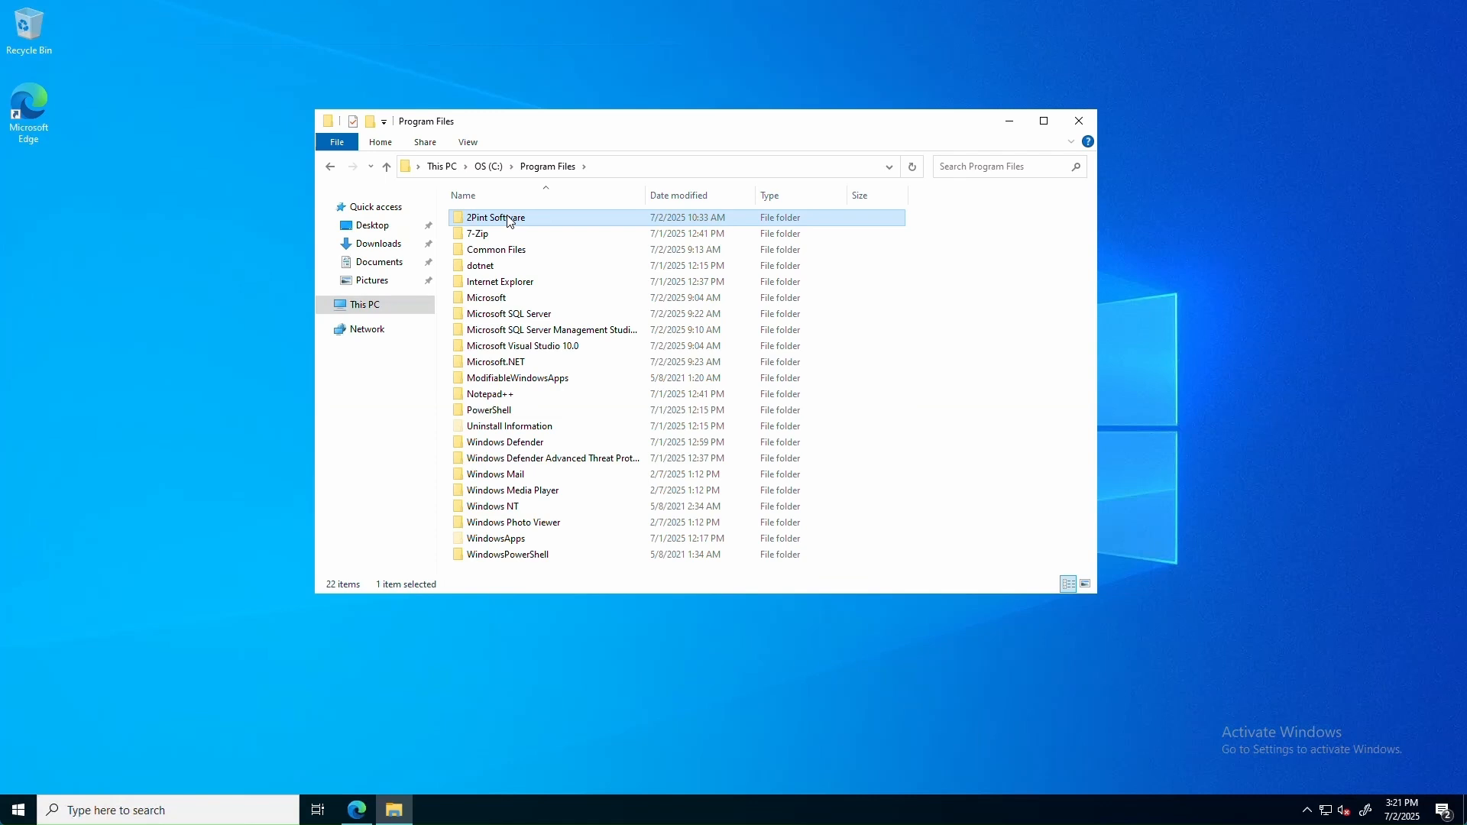
pyautogui.doubleClick(509, 221)
pyautogui.doubleClick(508, 235)
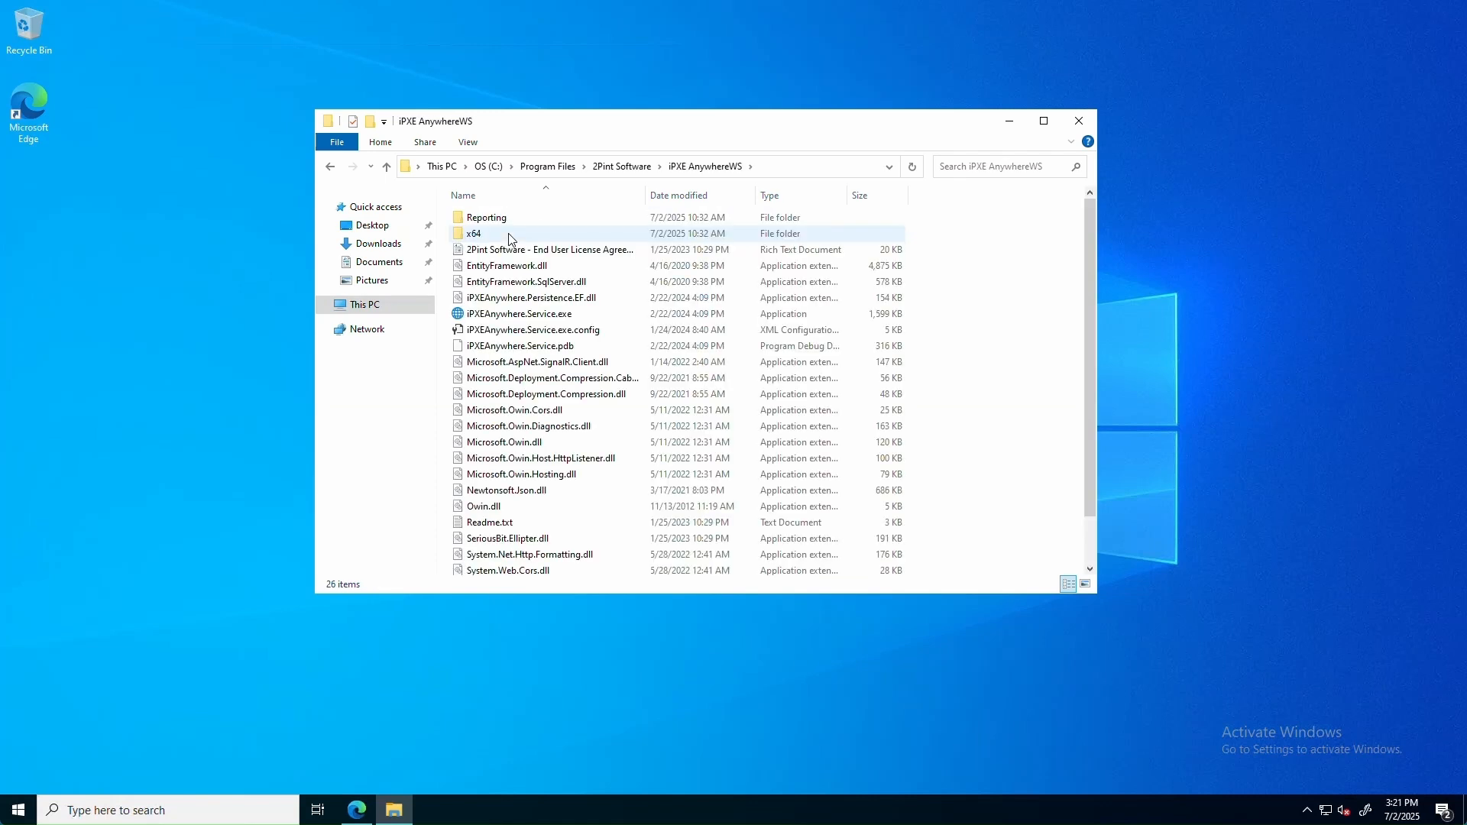
pyautogui.hotkey('ctrl', 'v')
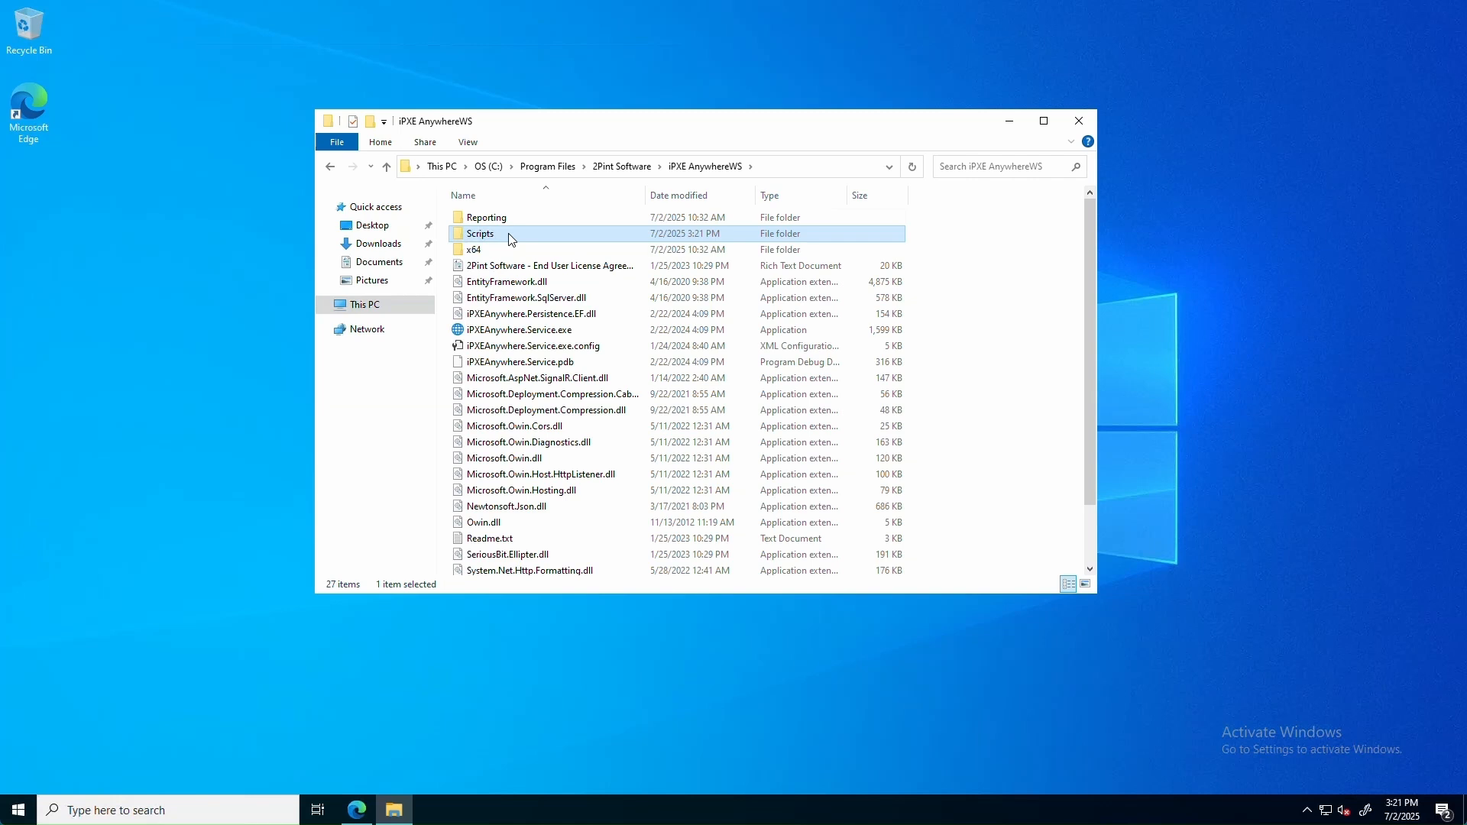
# In the Boot subfolder of the copied Scripts folder, rename iPXEboot.ps1 as iPXEboot_CM.ps1.
pyautogui.doubleClick(511, 240)
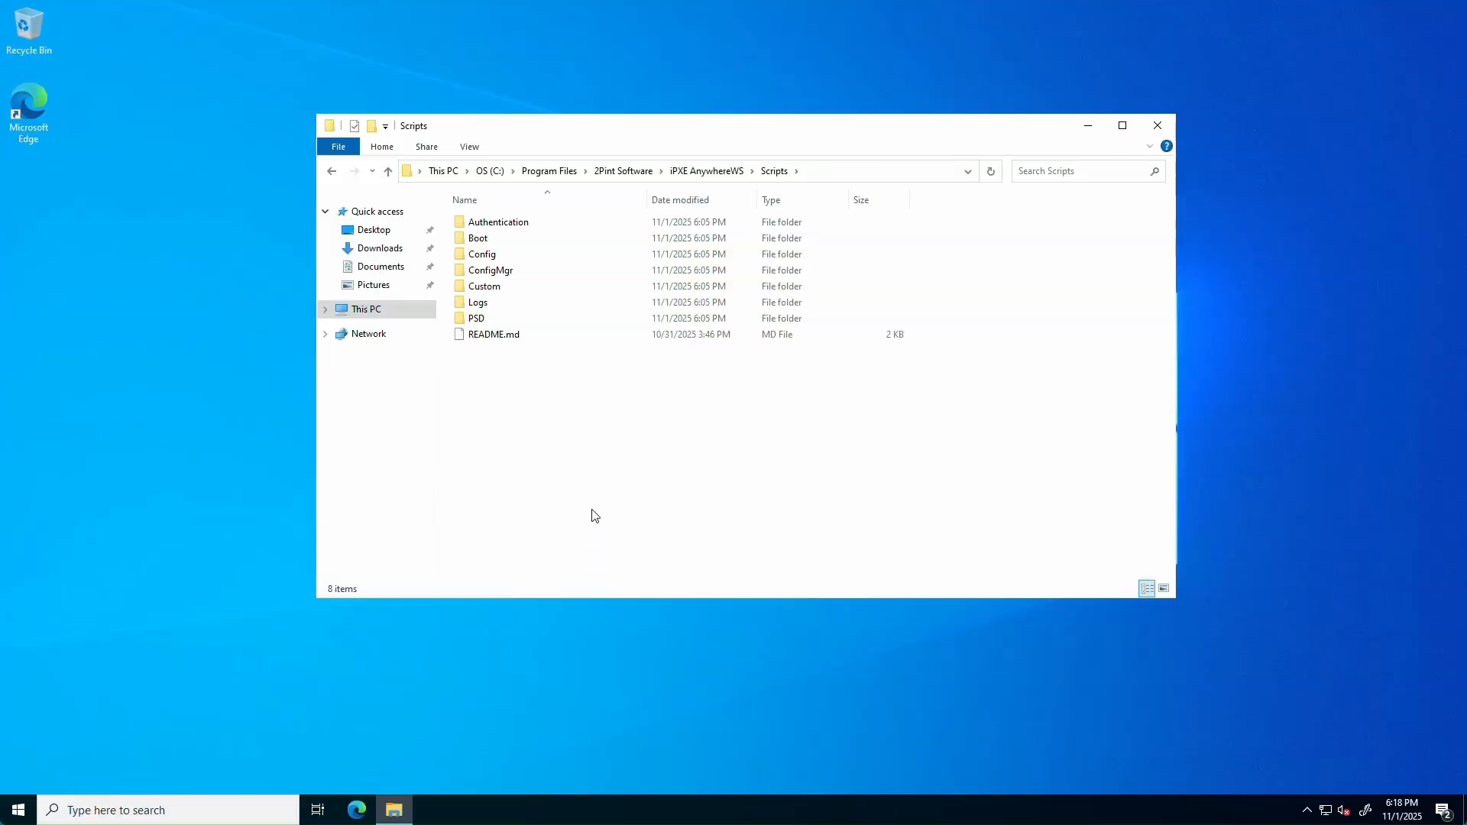
pyautogui.doubleClick(478, 239)
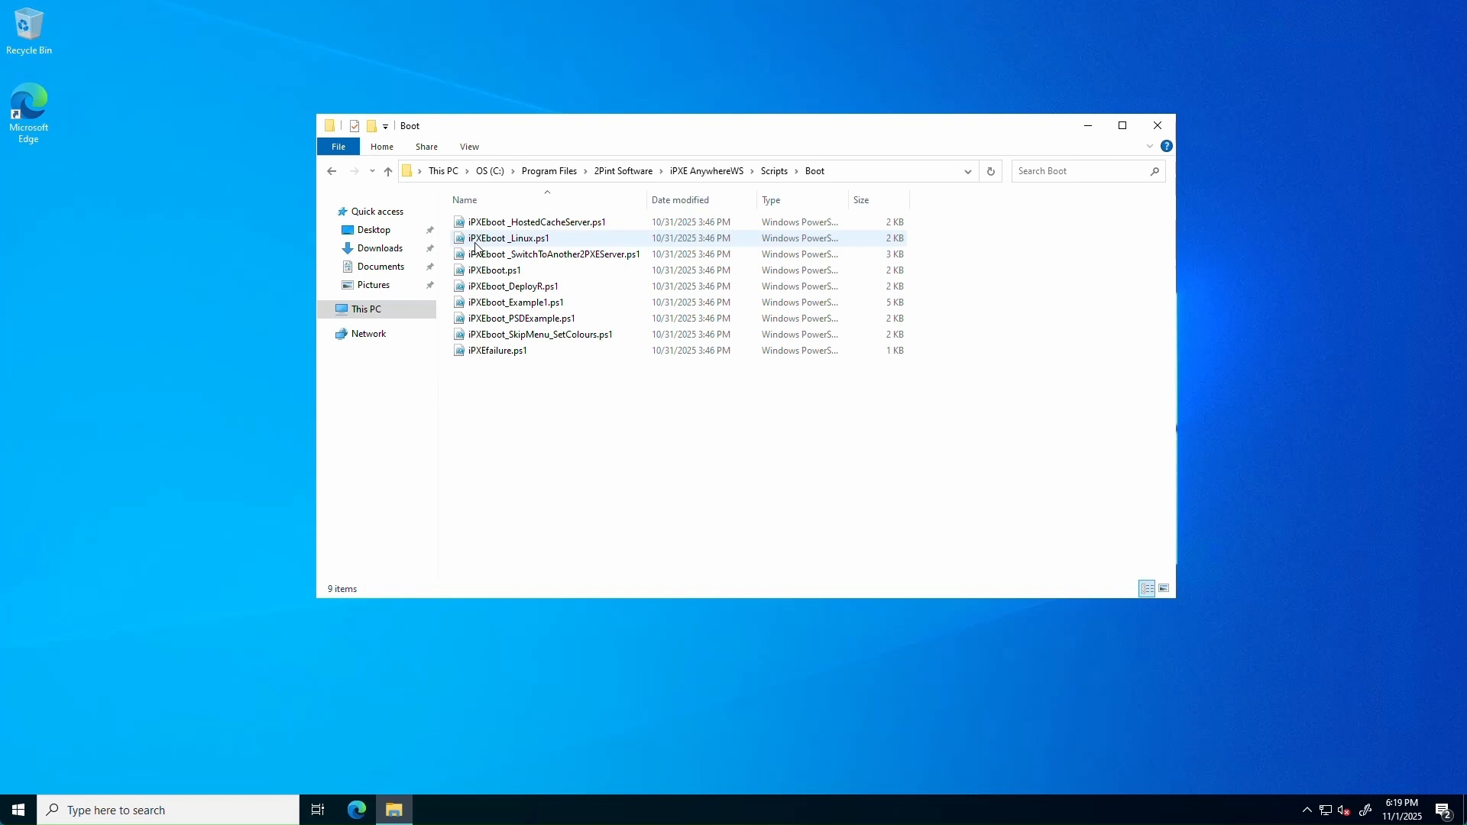
pyautogui.click(501, 277)
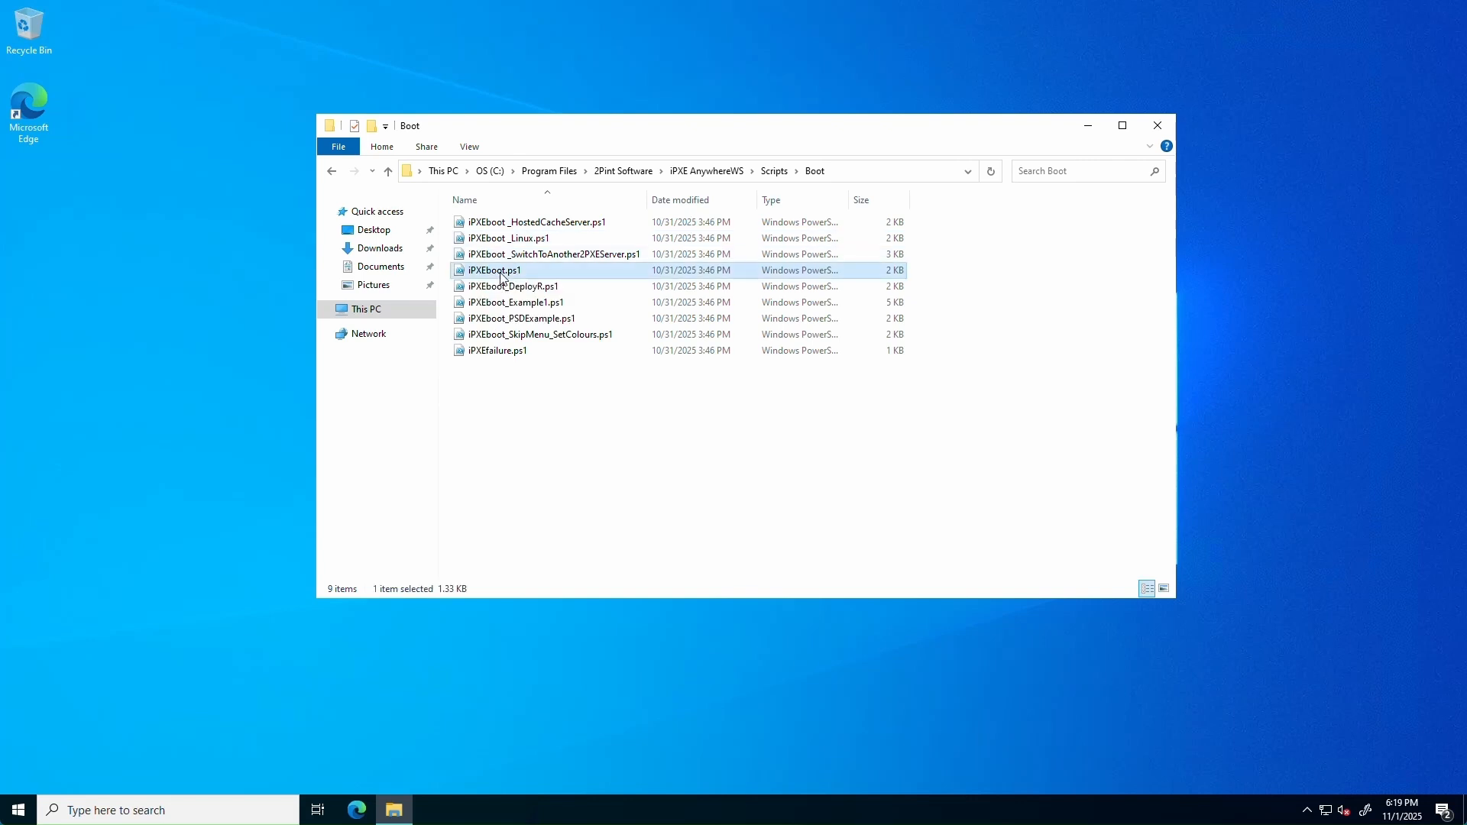
pyautogui.click(502, 273)
pyautogui.click(503, 271)
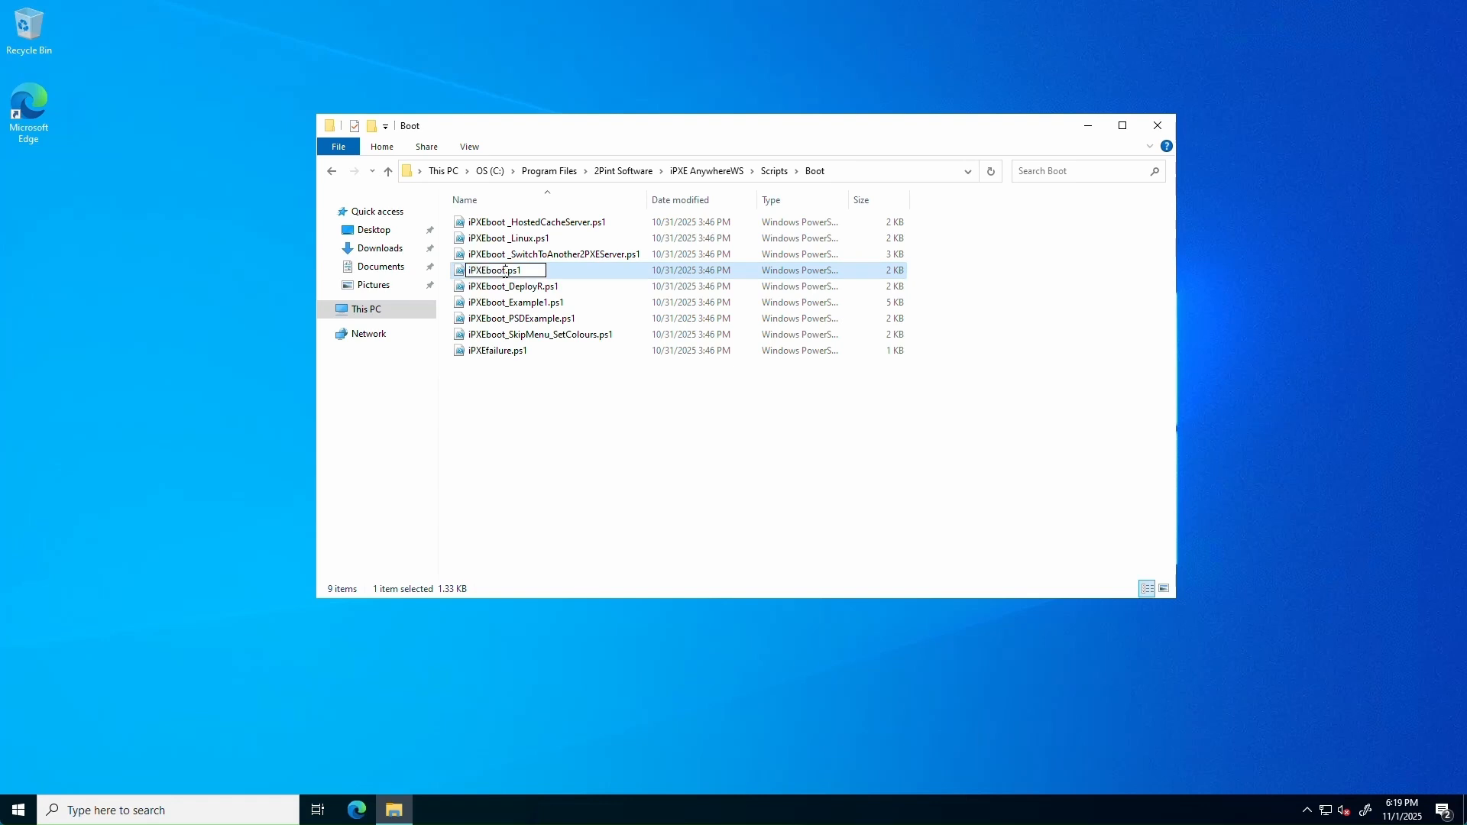
pyautogui.write('_CM')
pyautogui.press('Return')
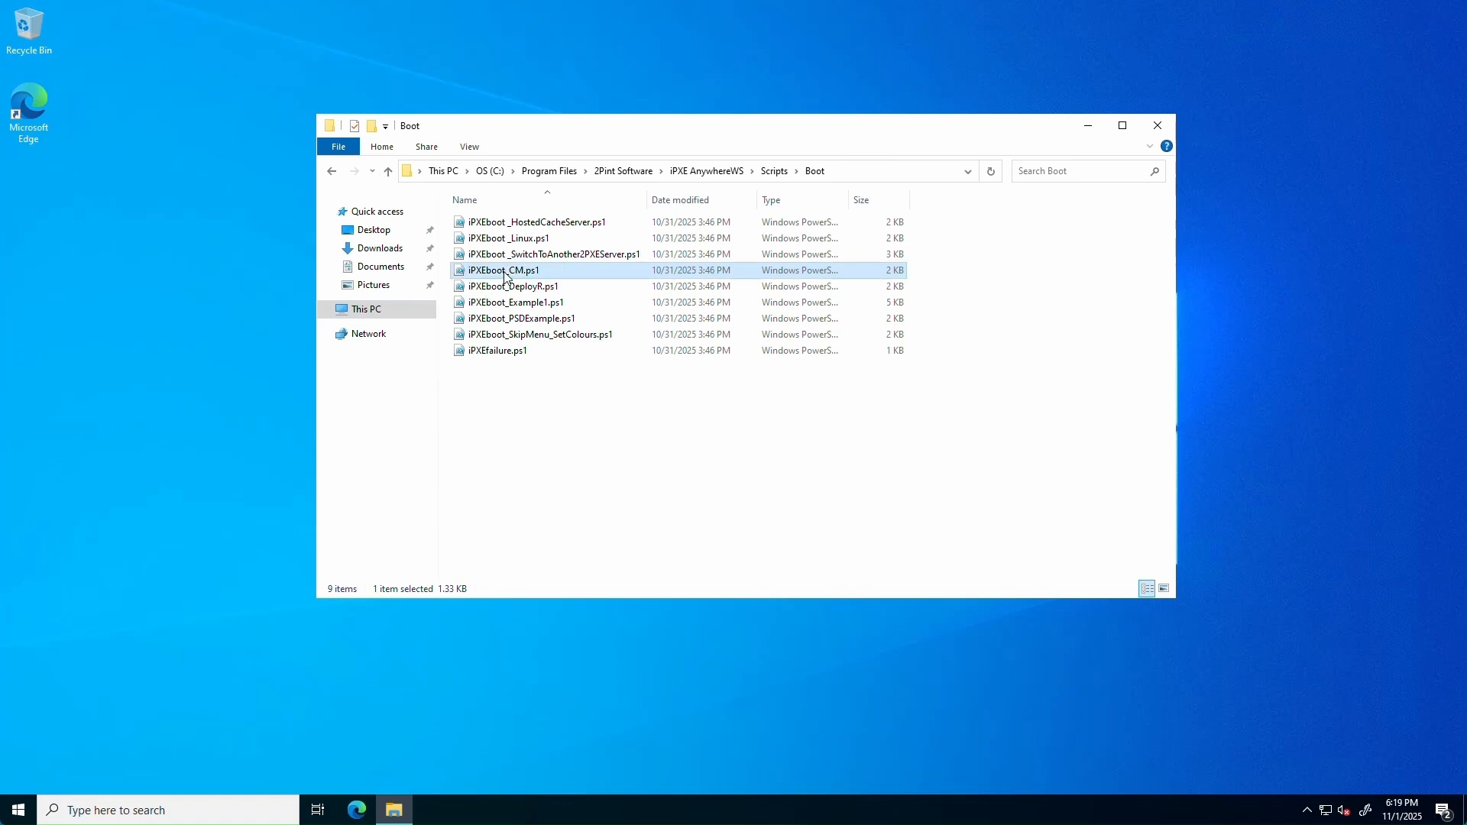
# Rename iPXEboot_DeployR.ps1 in the Boot folder as iPXEboot.ps1.
pyautogui.click(505, 294)
pyautogui.click(505, 290)
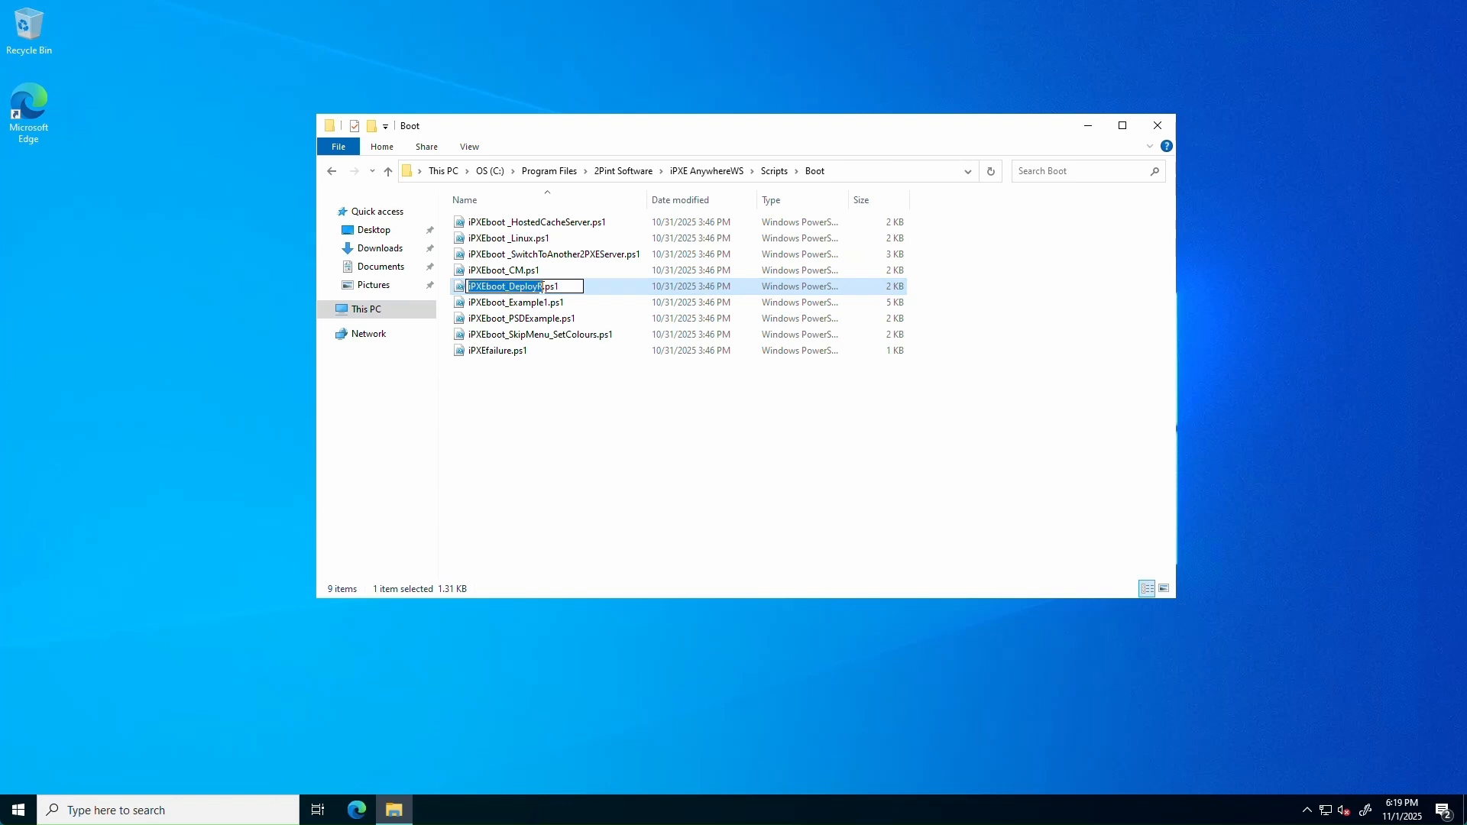
pyautogui.click(542, 288)
pyautogui.press('BackSpace')
pyautogui.press('BackSpace')
pyautogui.press('BackSpace')
pyautogui.press('BackSpace')
pyautogui.press('BackSpace')
pyautogui.press('BackSpace')
pyautogui.press('BackSpace')
pyautogui.press('BackSpace')
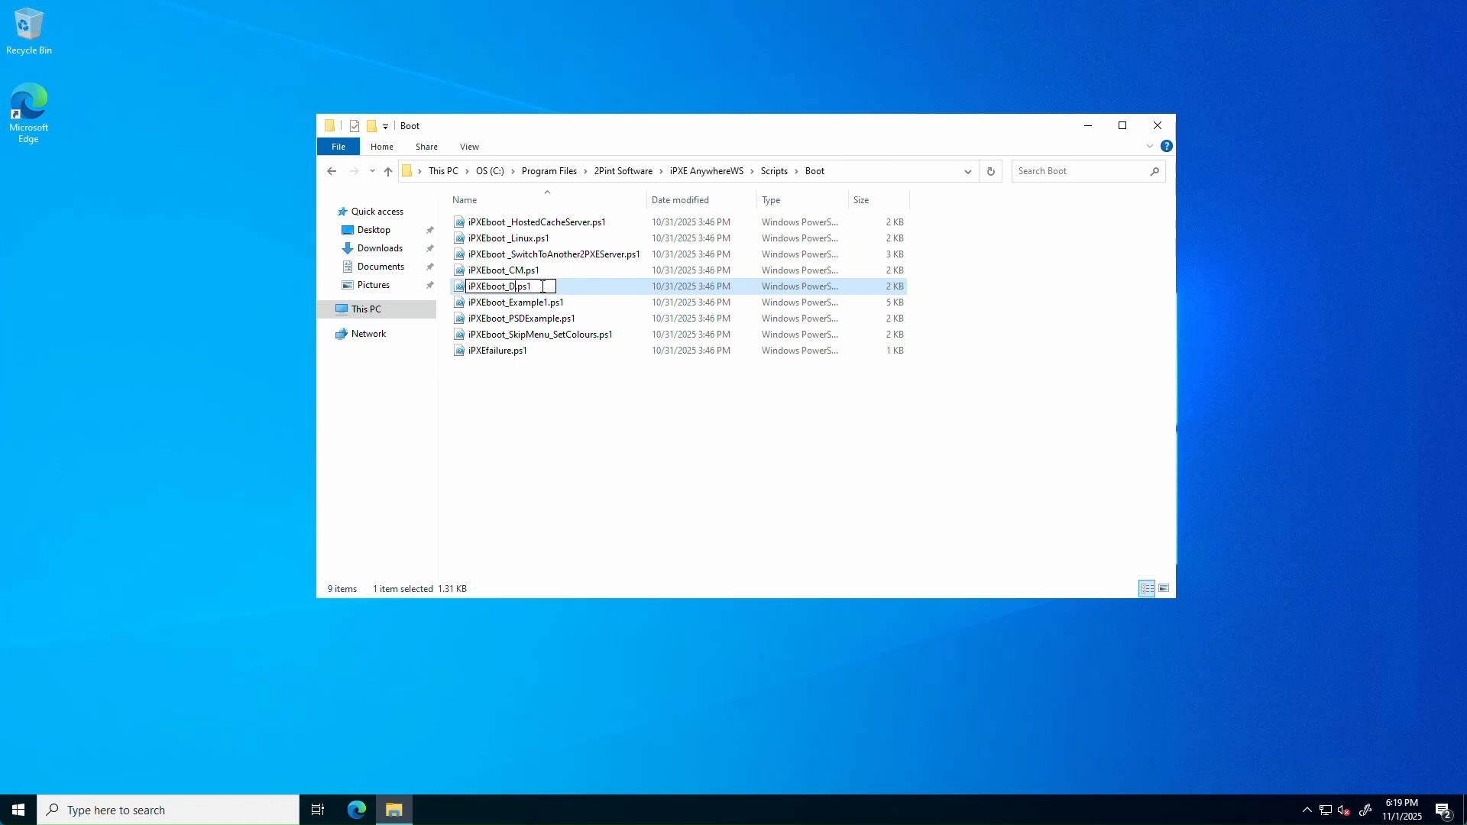
pyautogui.press('Return')
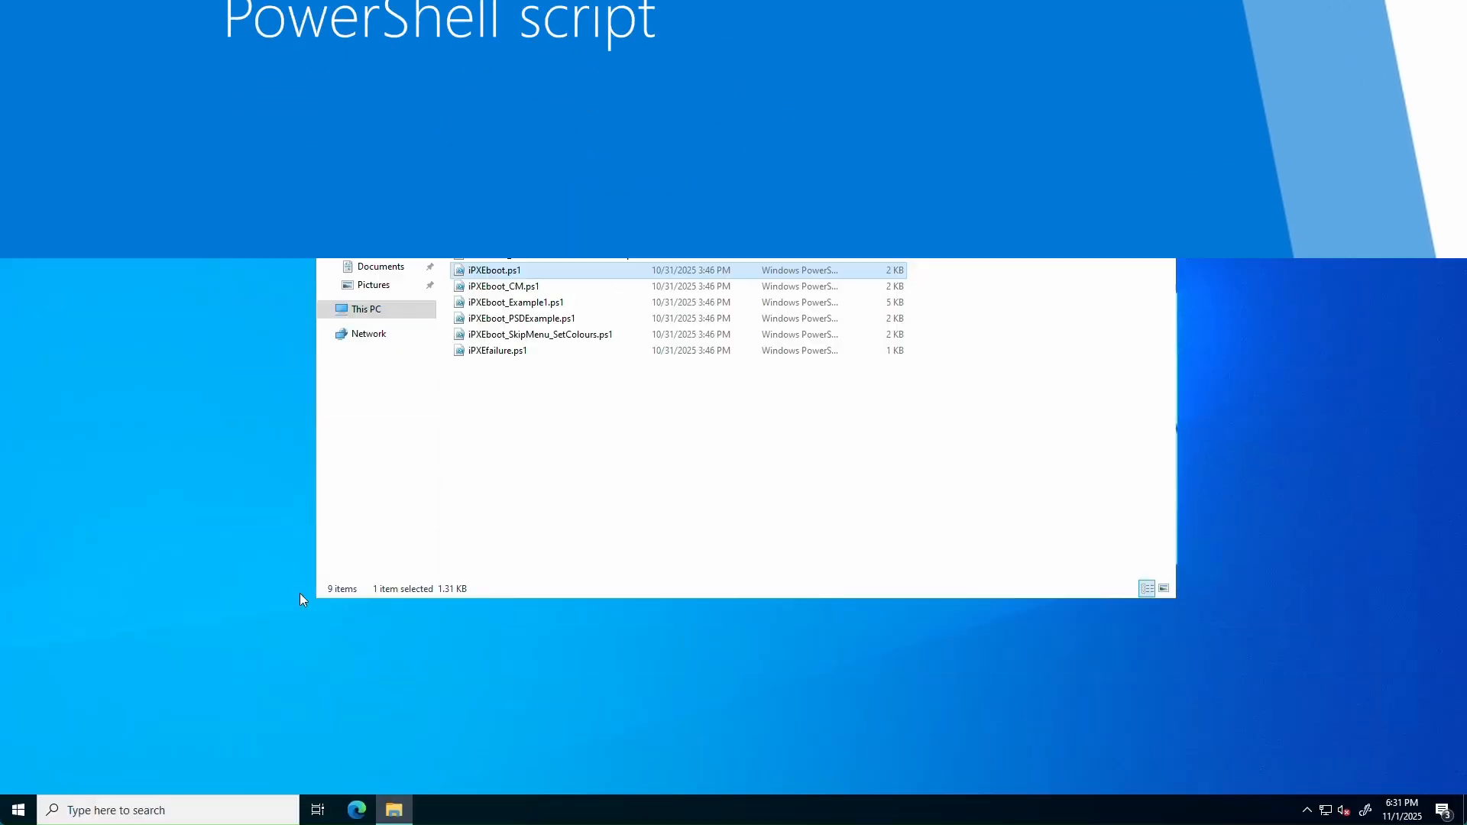
# Switch to a new Windows PowerShell ISE session started as administrator.
pyautogui.click(21, 816)
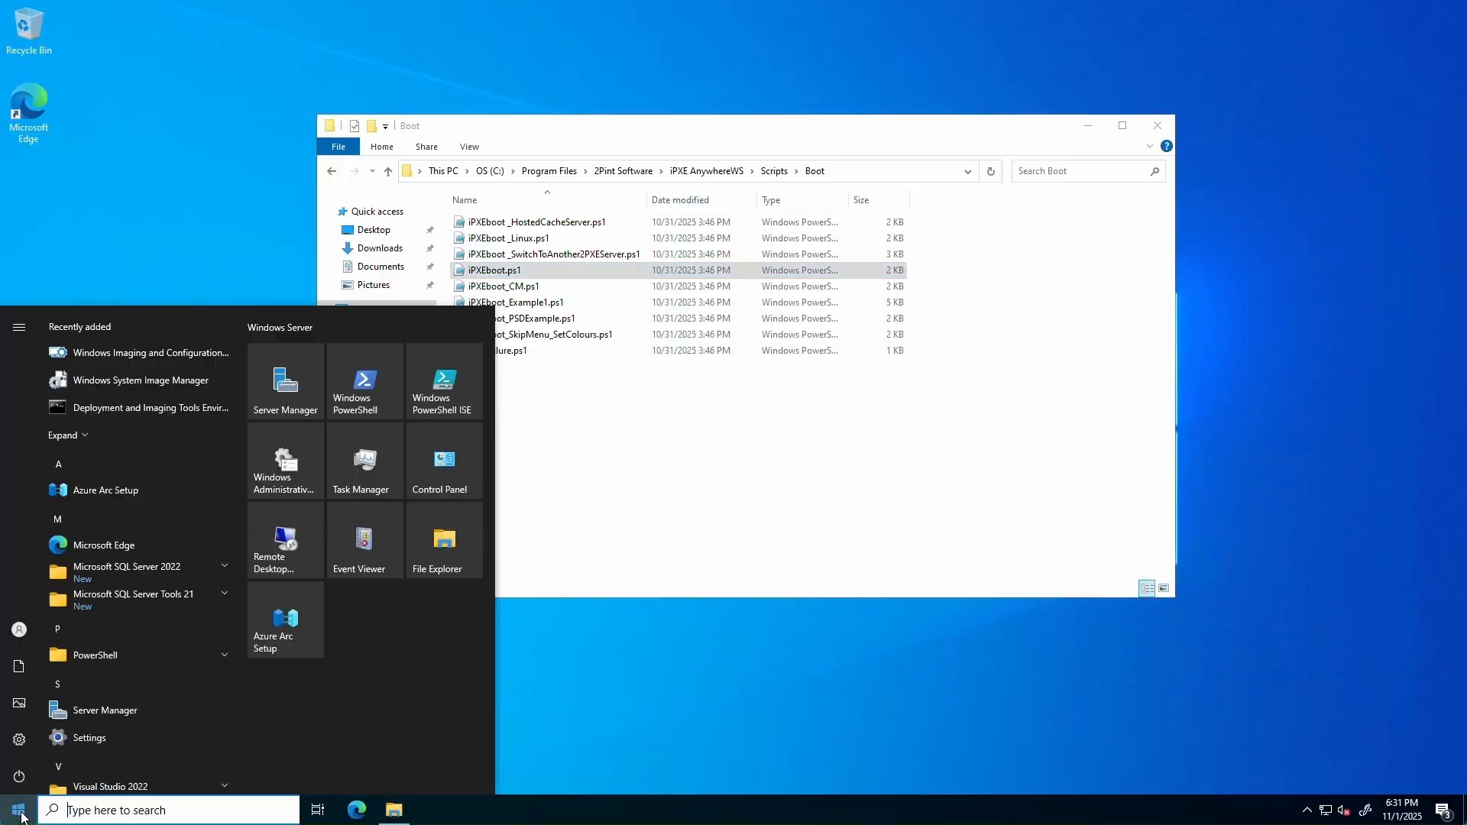
pyautogui.rightClick(443, 384)
pyautogui.moveTo(557, 448)
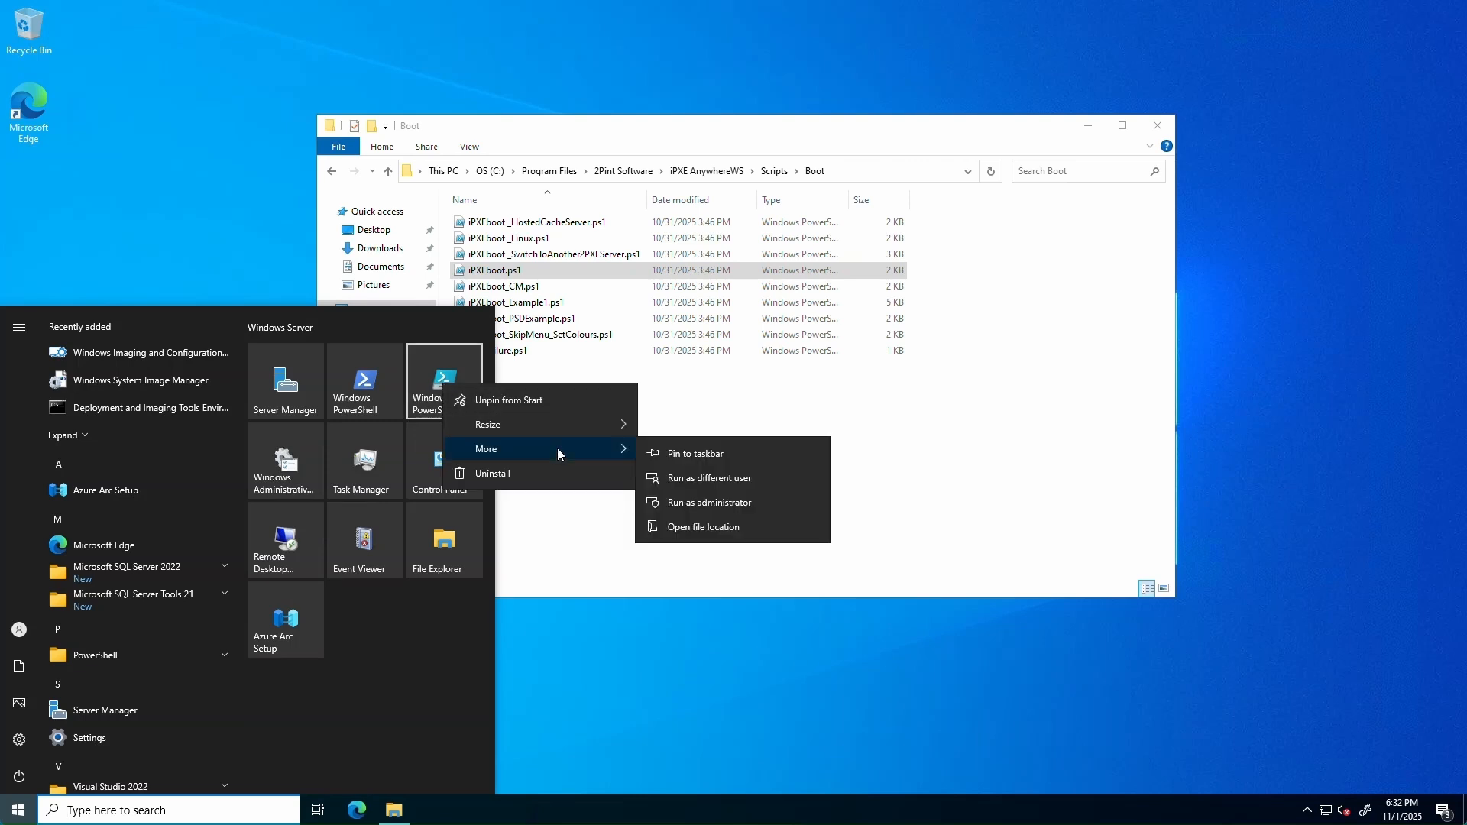
pyautogui.click(691, 502)
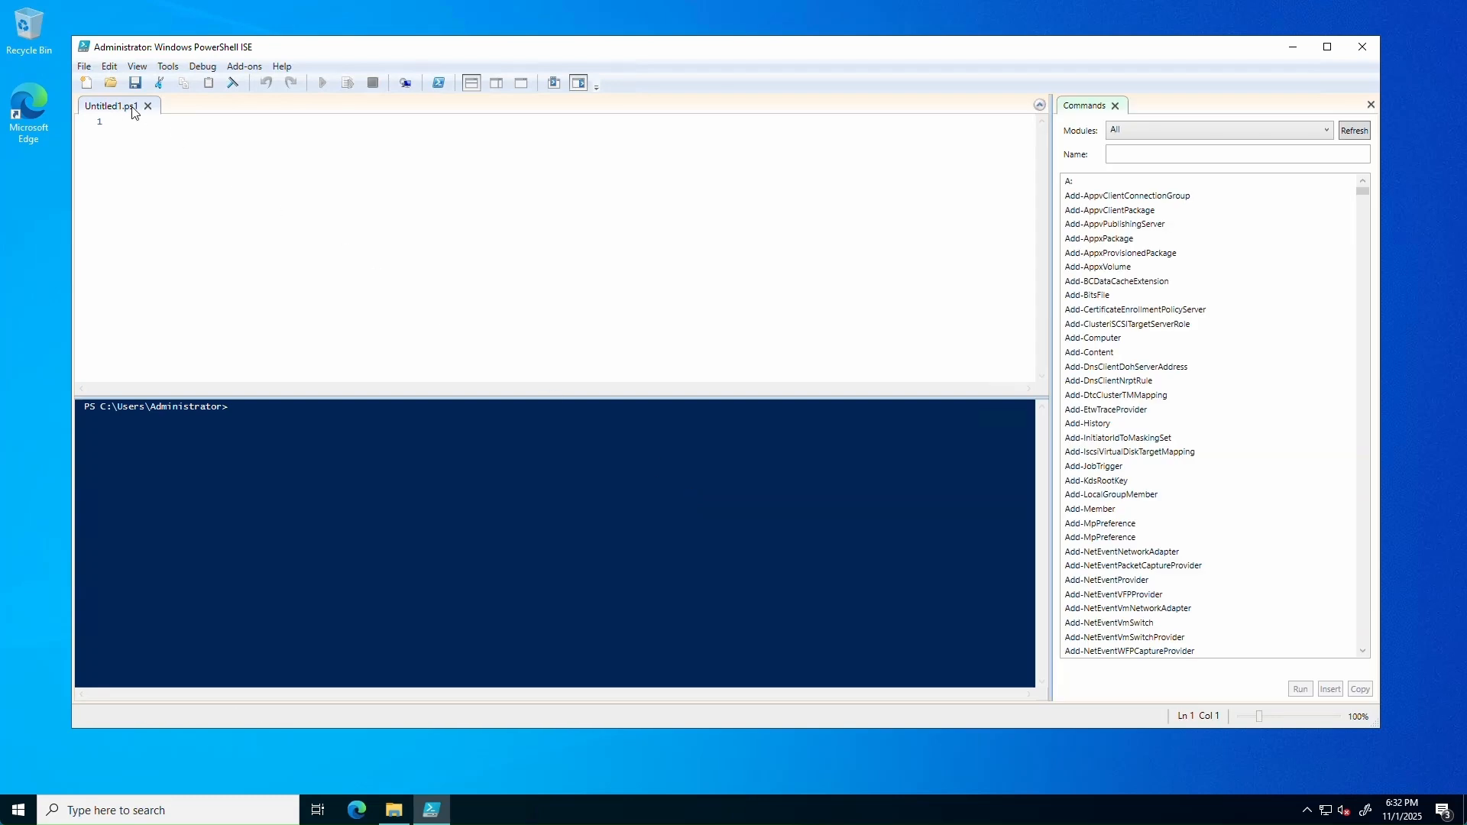
# Open the script DeployR.ps1 from C:\Program Files\2Pint Software\iPXE AnywhereWS\Scripts\Custom.
pyautogui.click(112, 83)
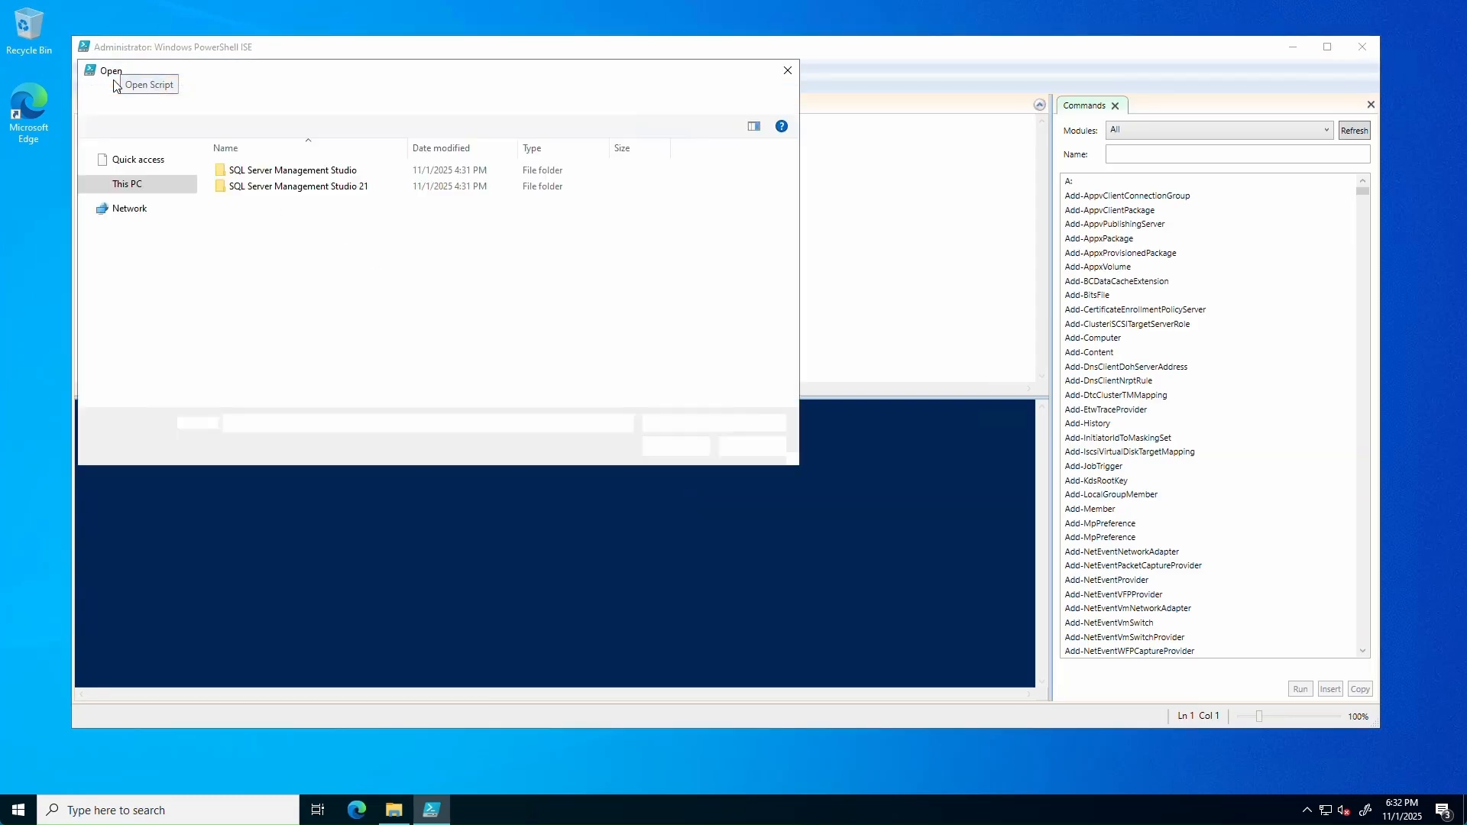
pyautogui.click(133, 263)
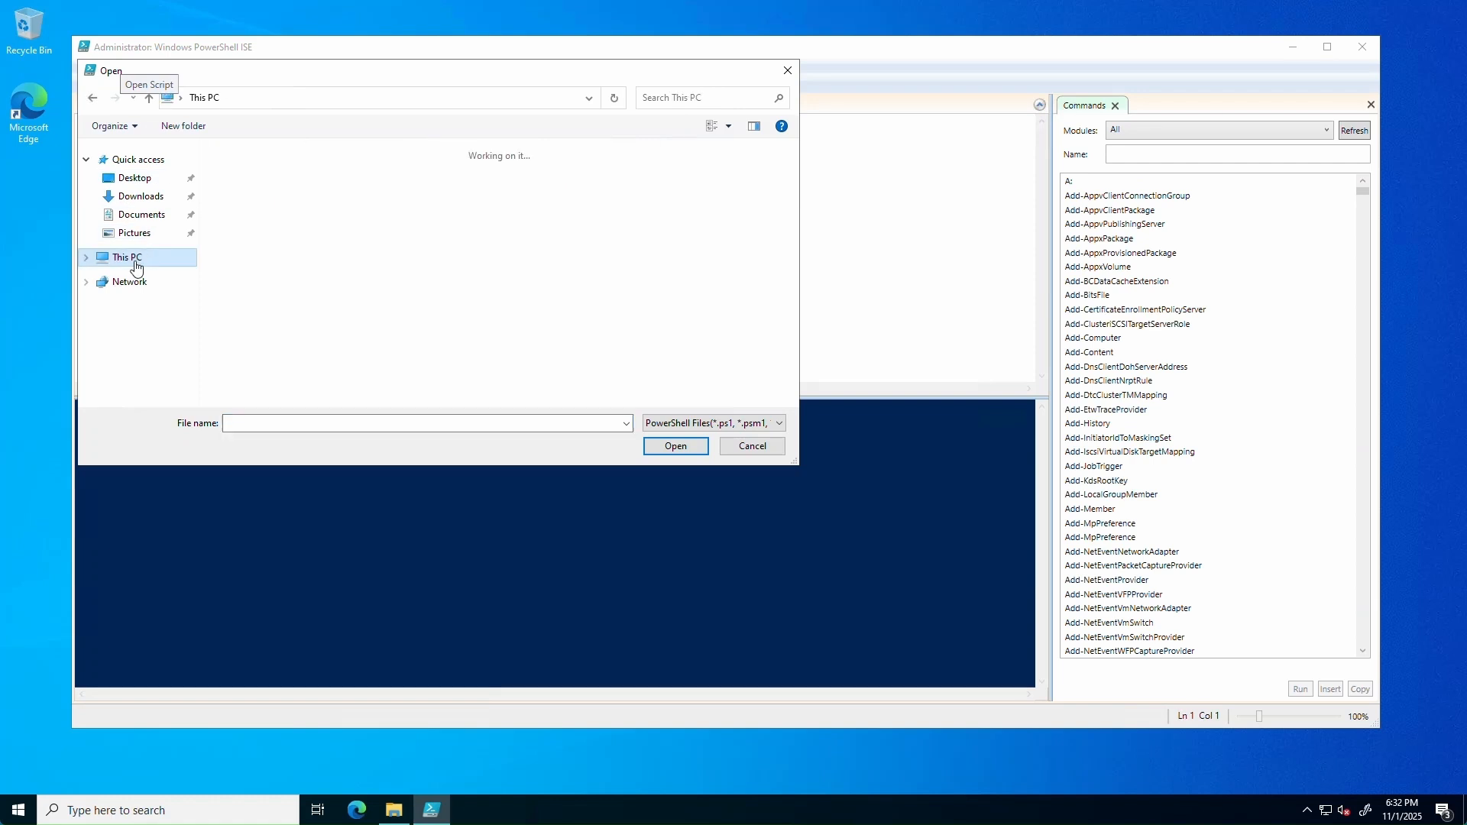
pyautogui.doubleClick(272, 333)
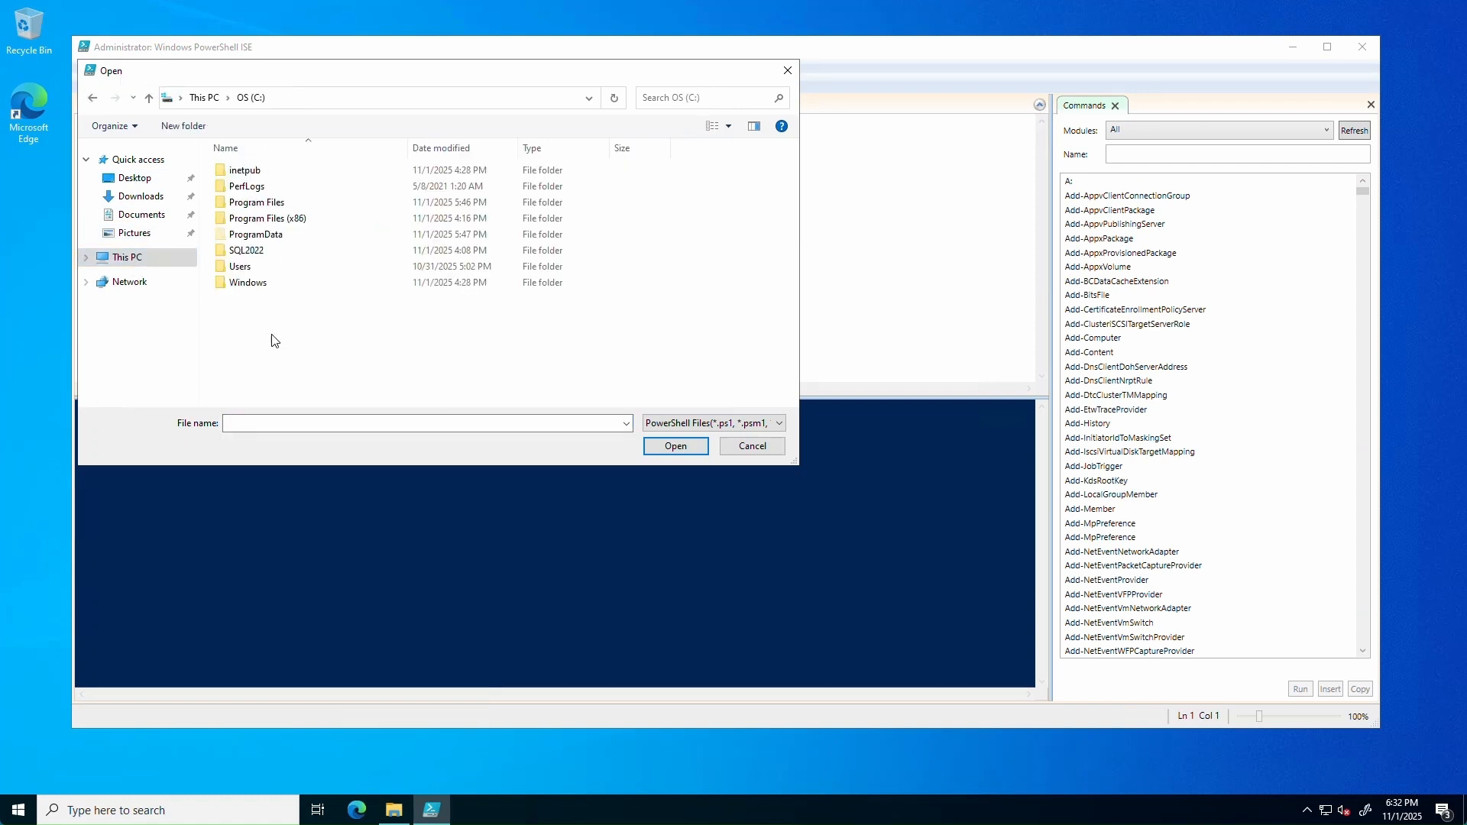
pyautogui.doubleClick(272, 203)
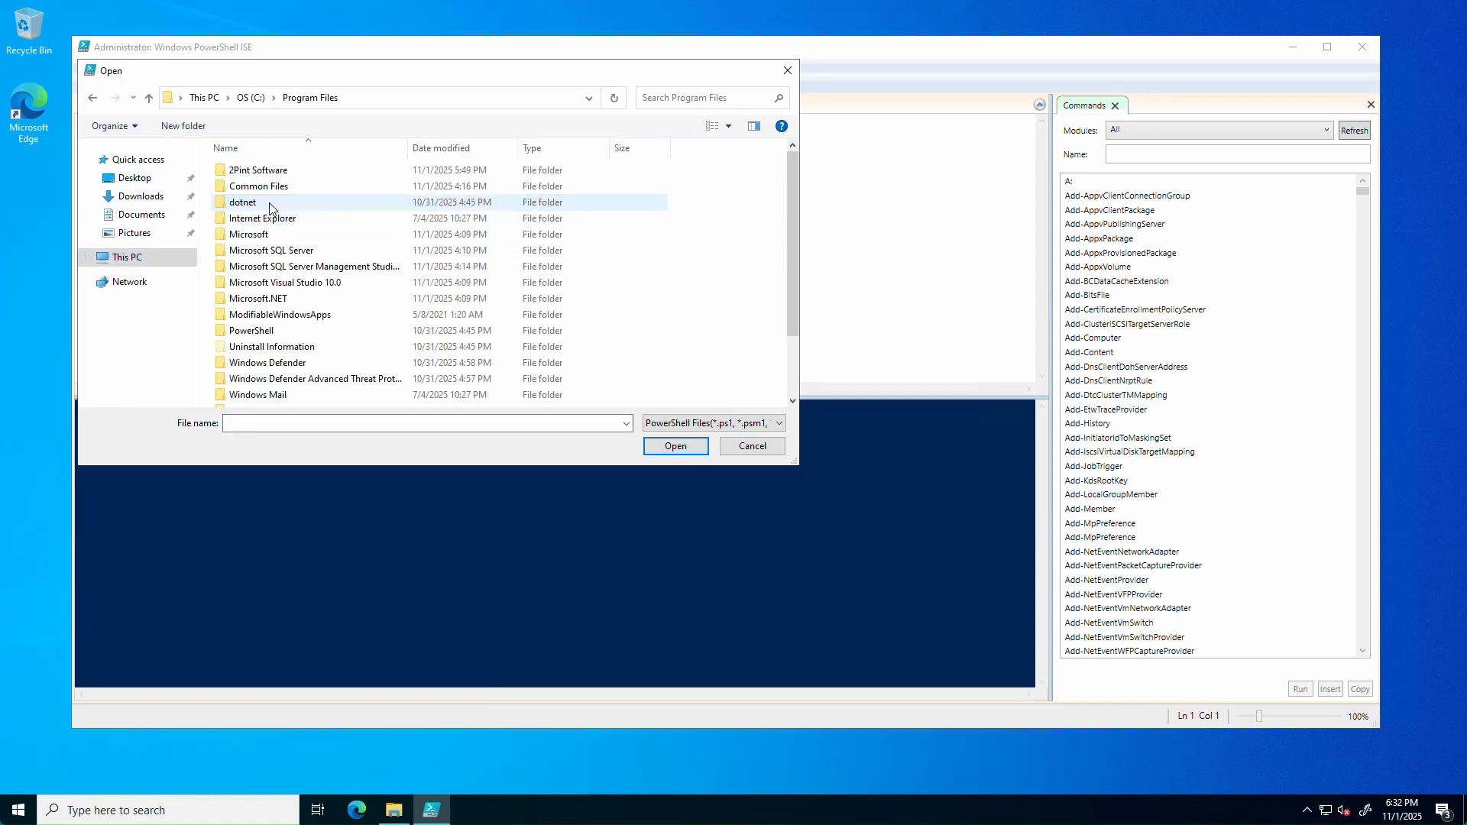
pyautogui.click(272, 174)
pyautogui.doubleClick(272, 175)
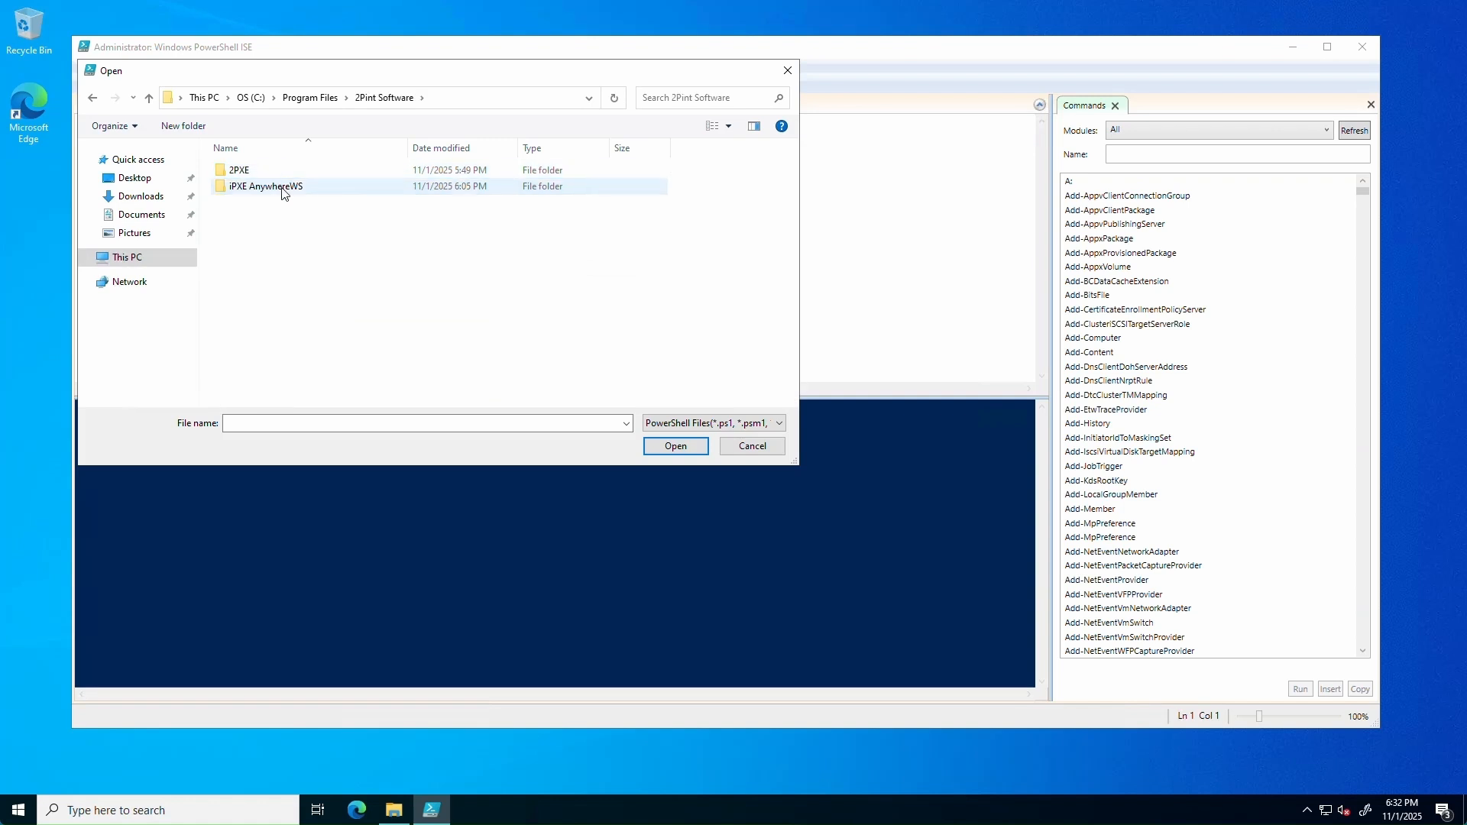
pyautogui.doubleClick(282, 190)
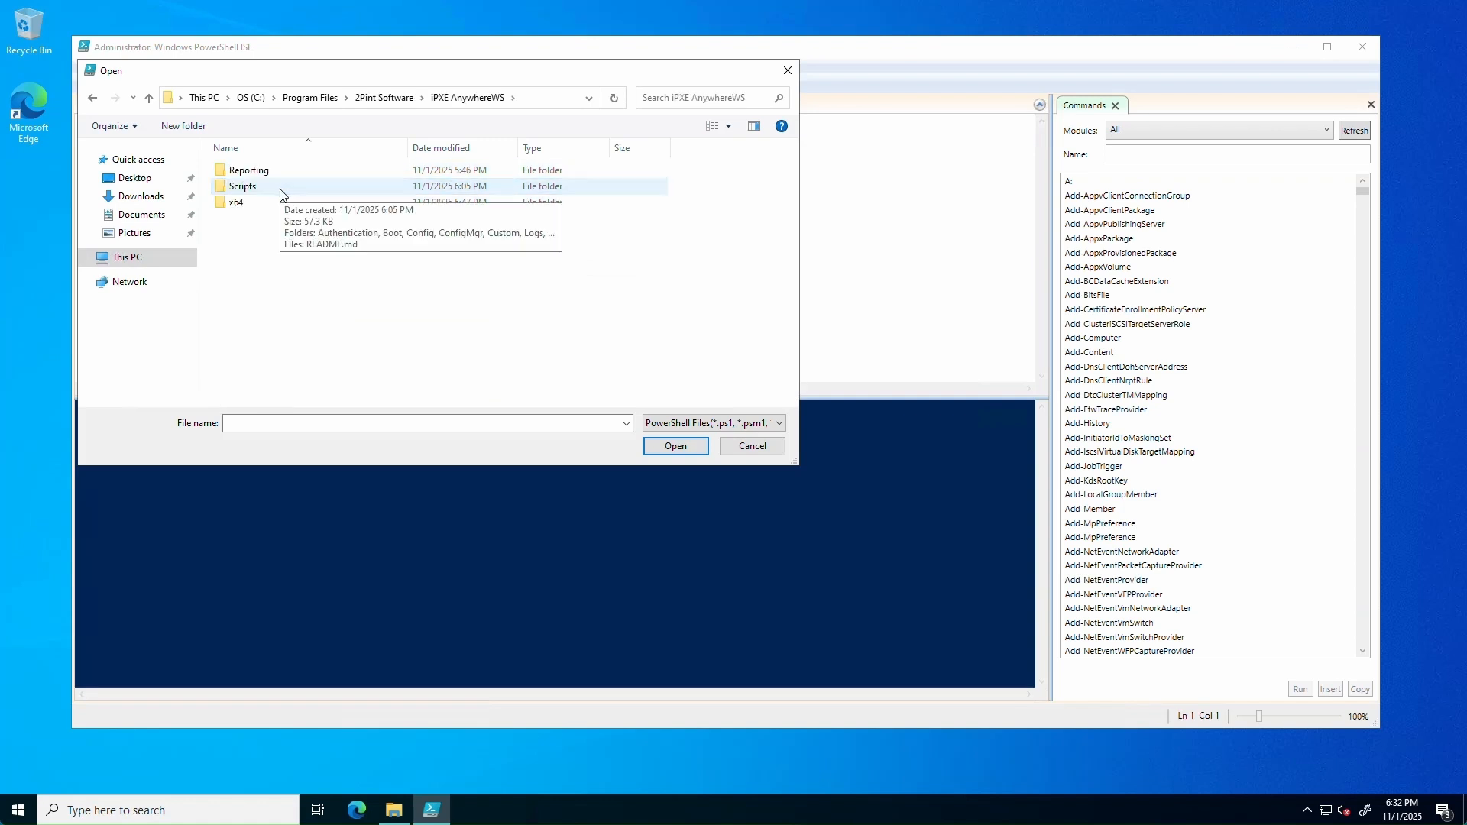
pyautogui.doubleClick(282, 191)
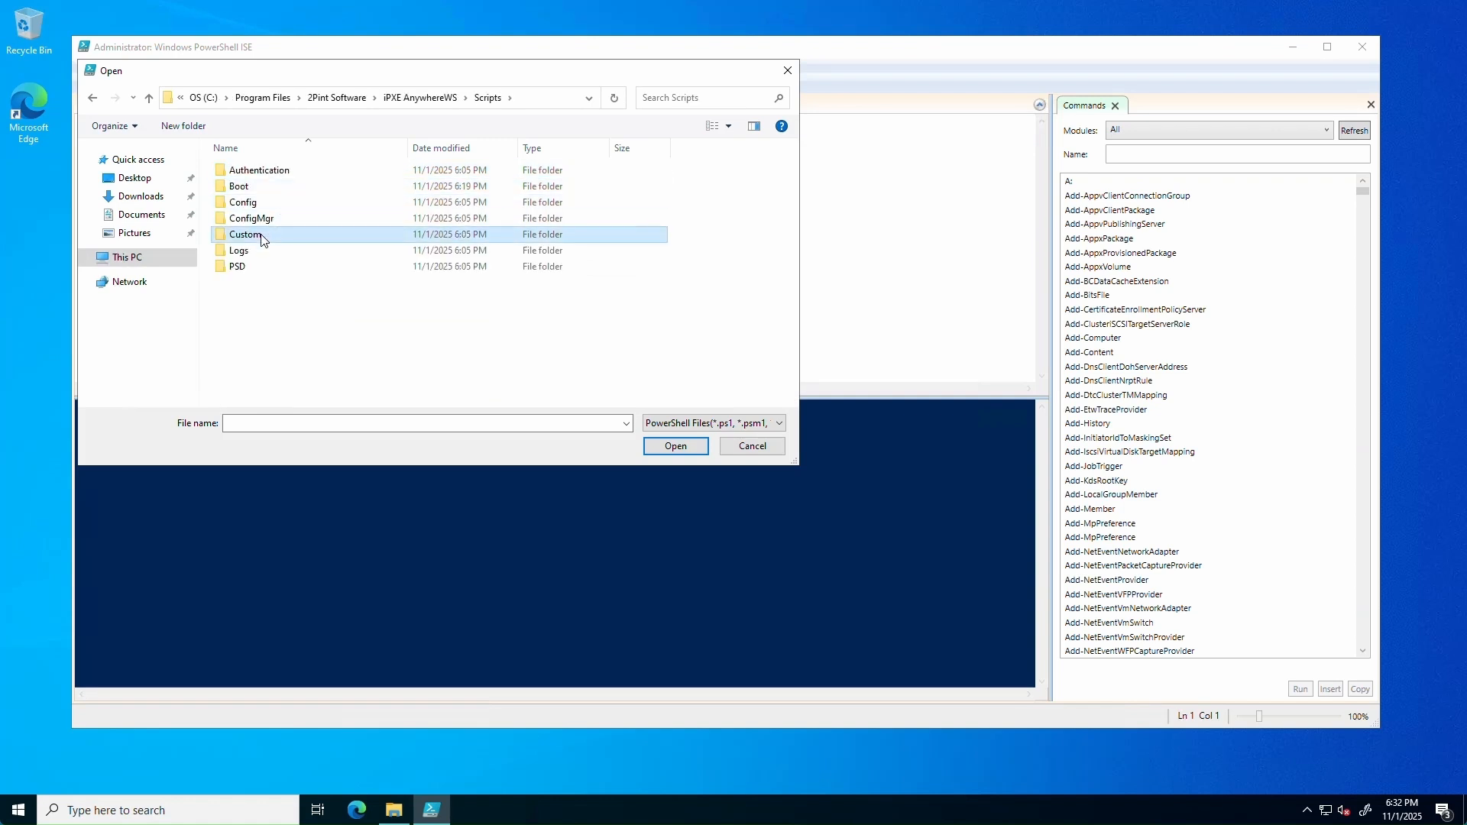
pyautogui.doubleClick(262, 237)
pyautogui.click(251, 188)
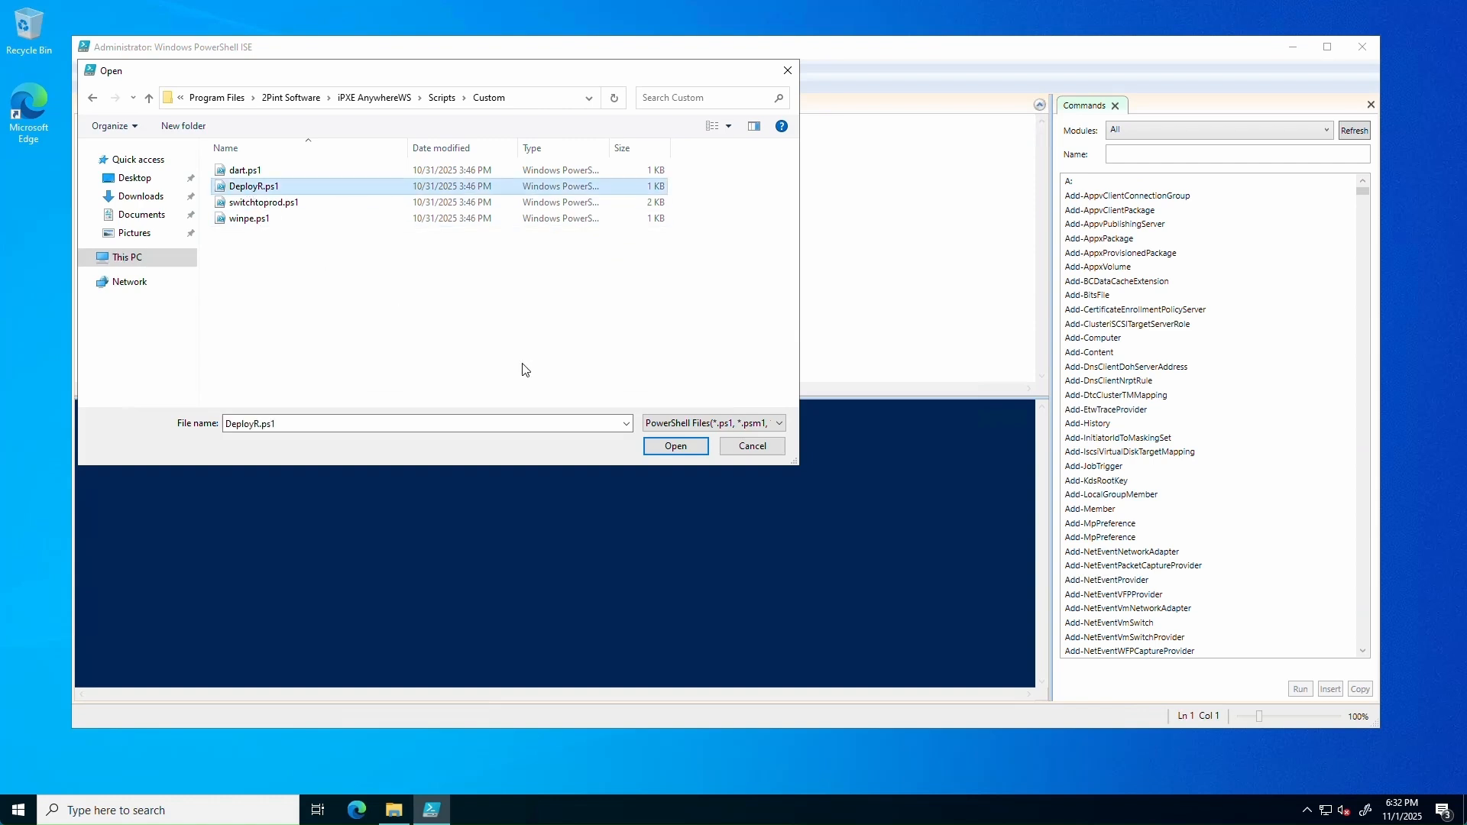
pyautogui.click(674, 451)
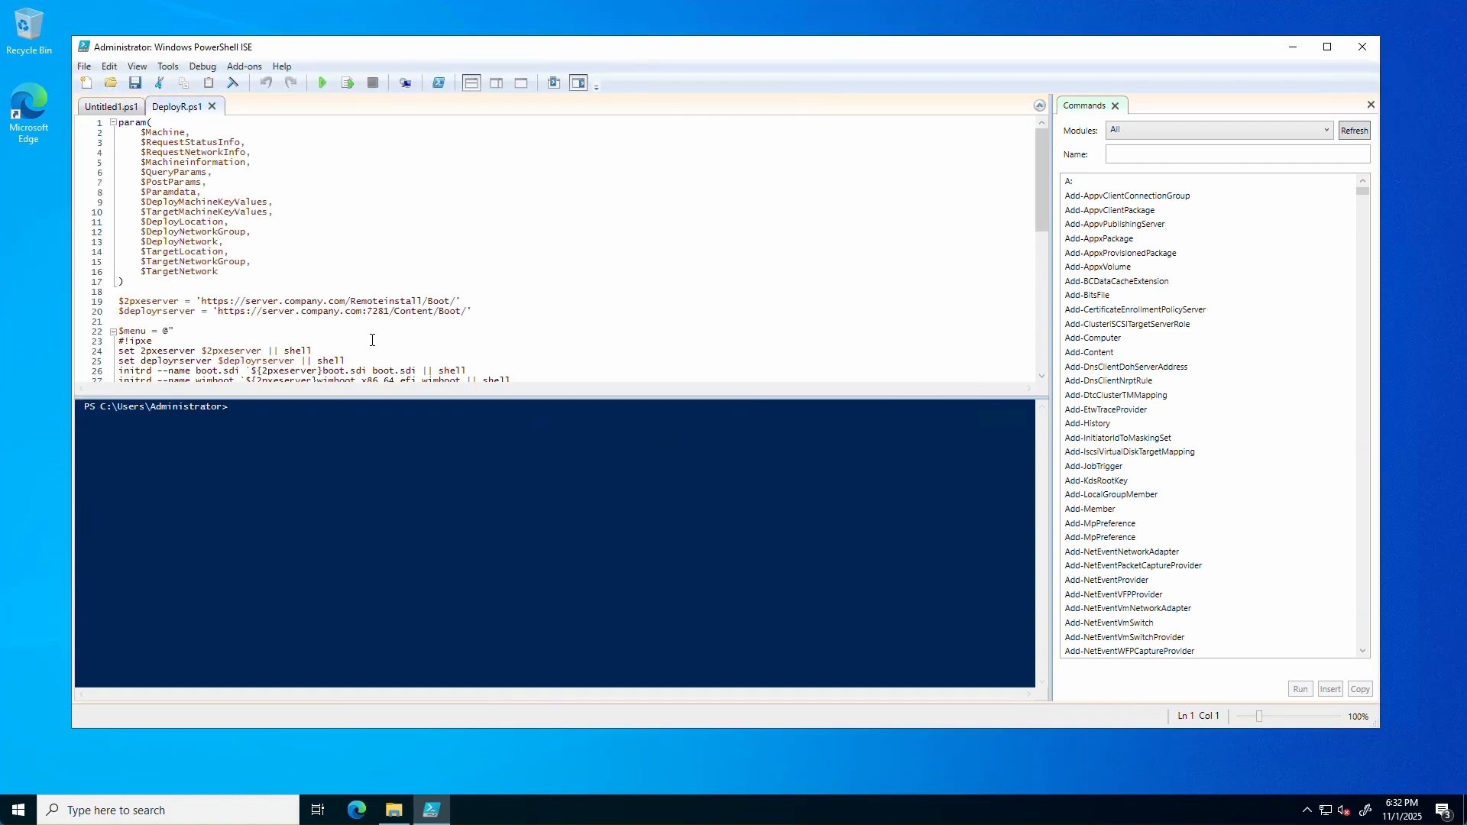
# Replace the server.company.com host name in both the $2pxeserver and $deployrserver URLs with 2pint.2pintdemo.net.
pyautogui.moveTo(246, 302); pyautogui.dragTo(348, 307)
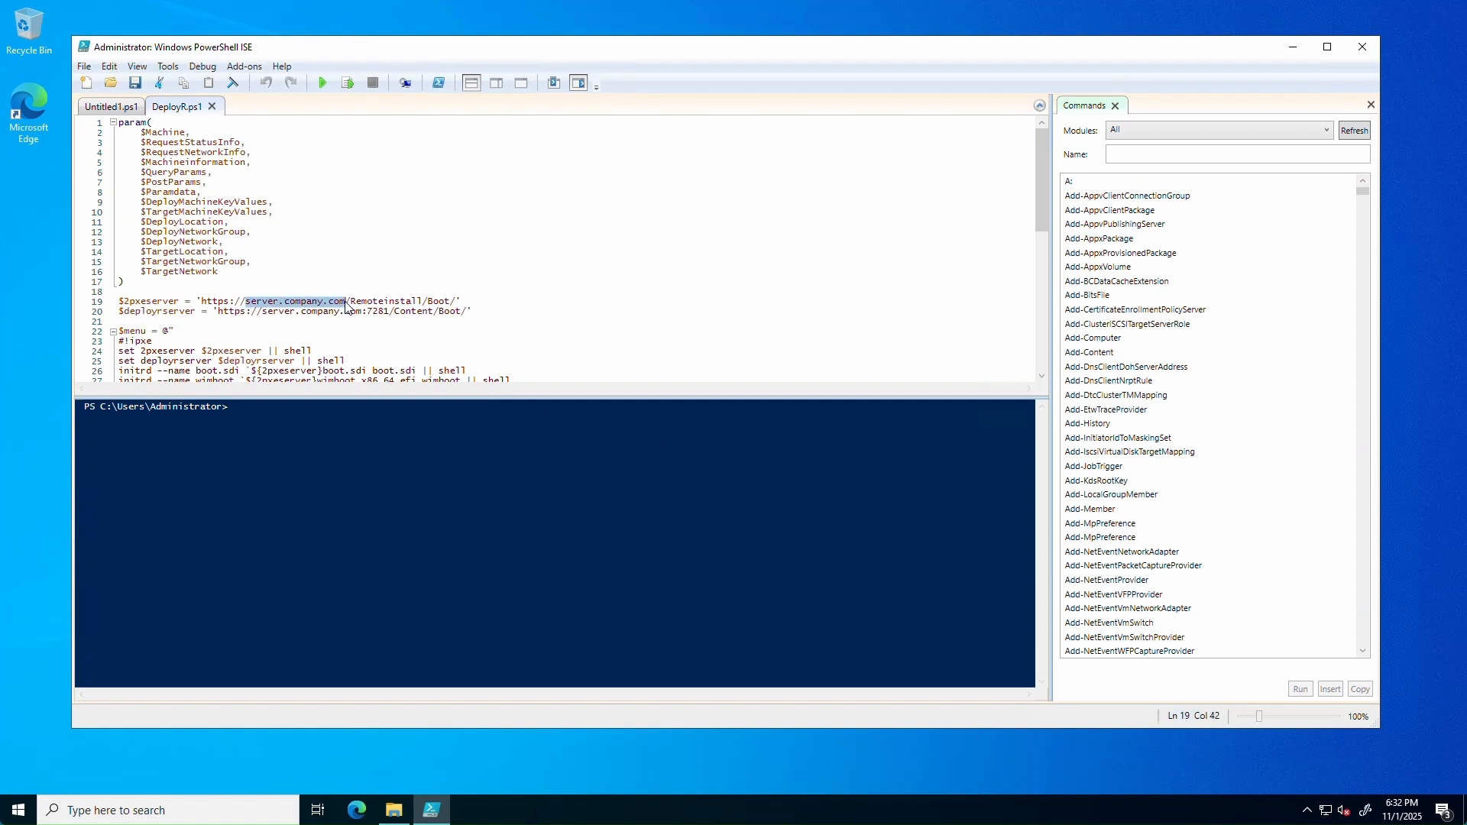
pyautogui.write('2pint.2pintdemo.net')
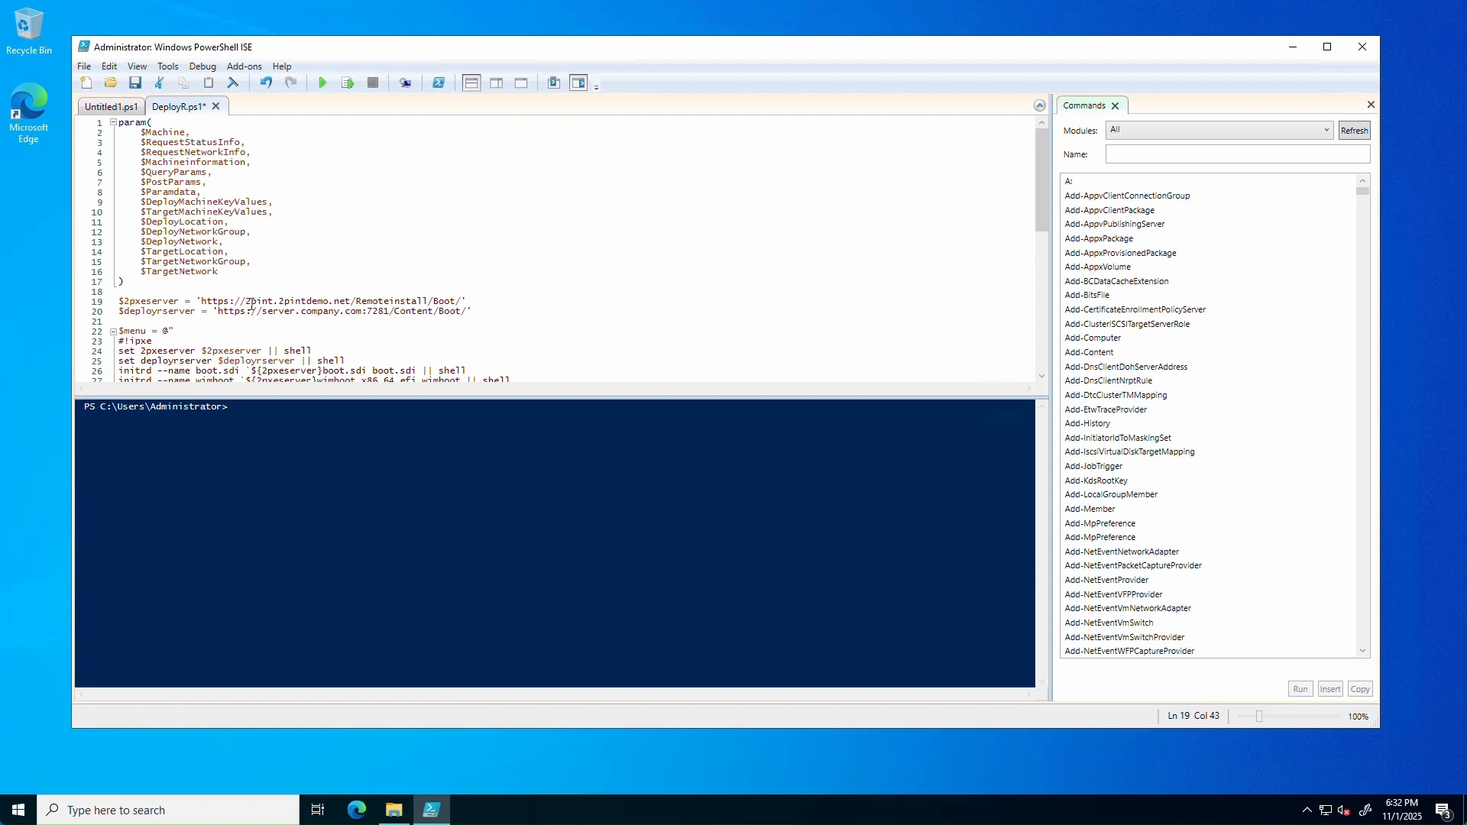
pyautogui.moveTo(245, 302); pyautogui.dragTo(348, 304)
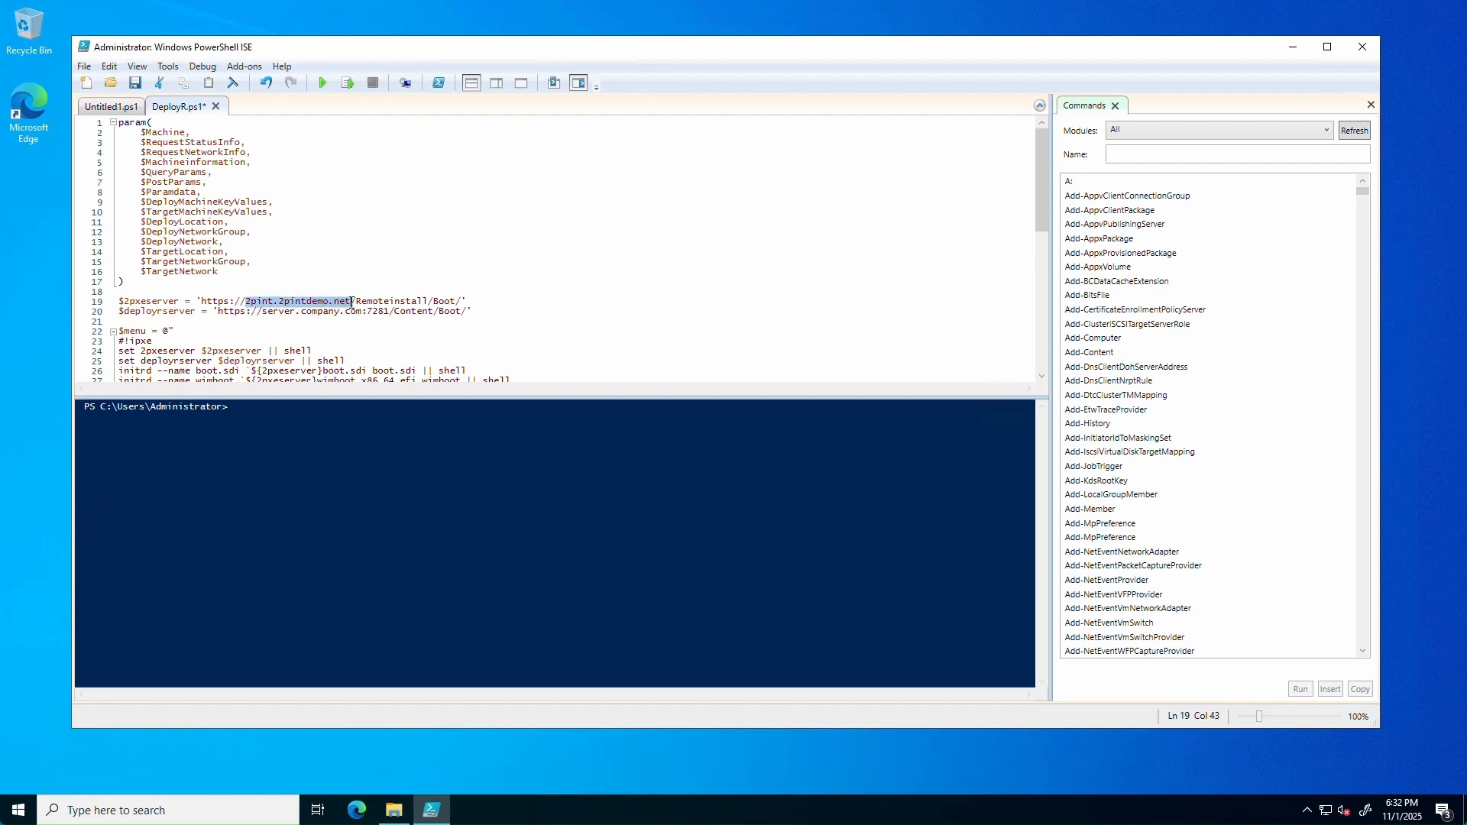
pyautogui.moveTo(262, 311); pyautogui.dragTo(367, 315)
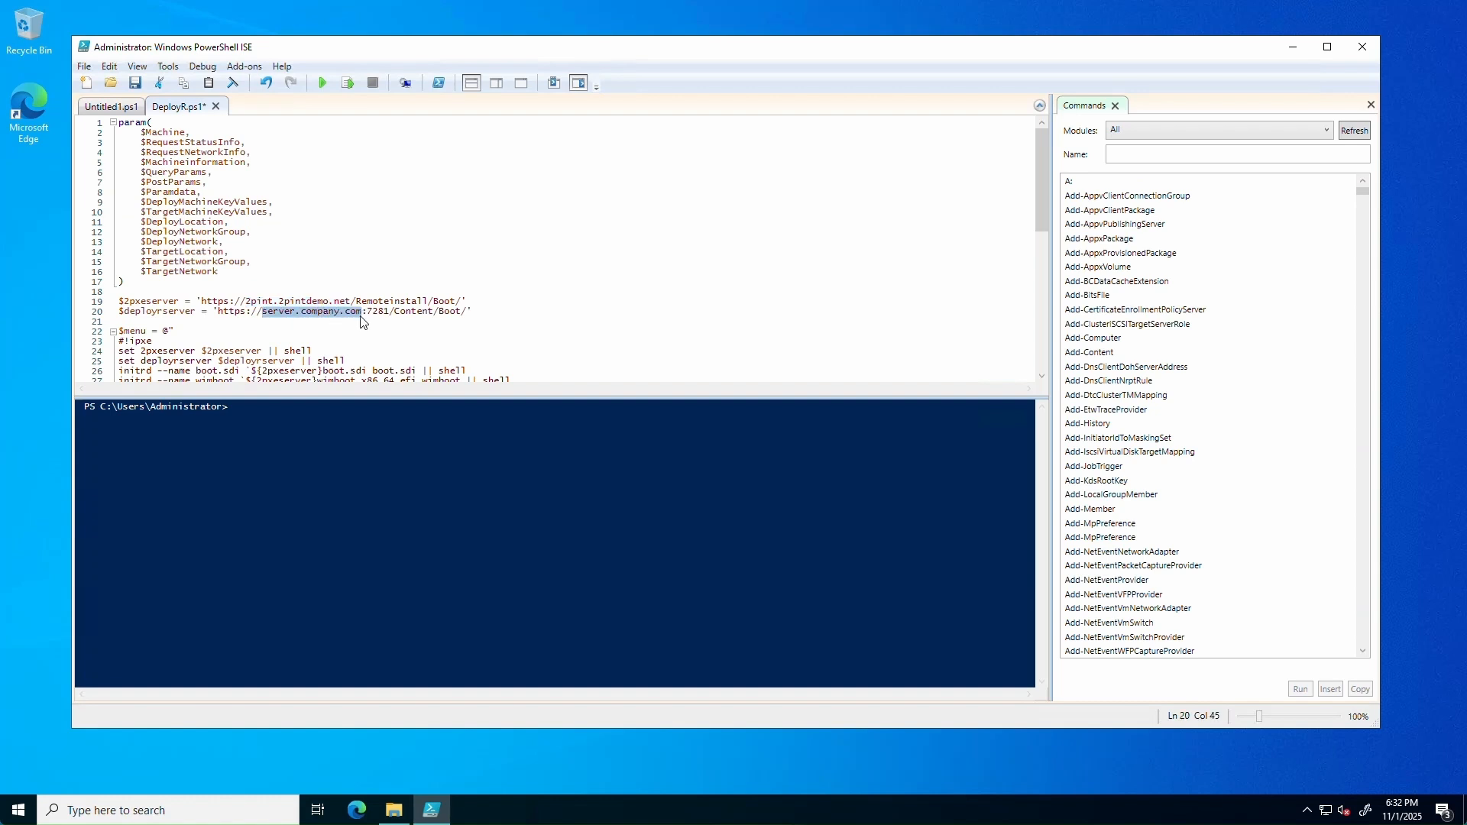
pyautogui.write('2pint.2pintdemo.net')
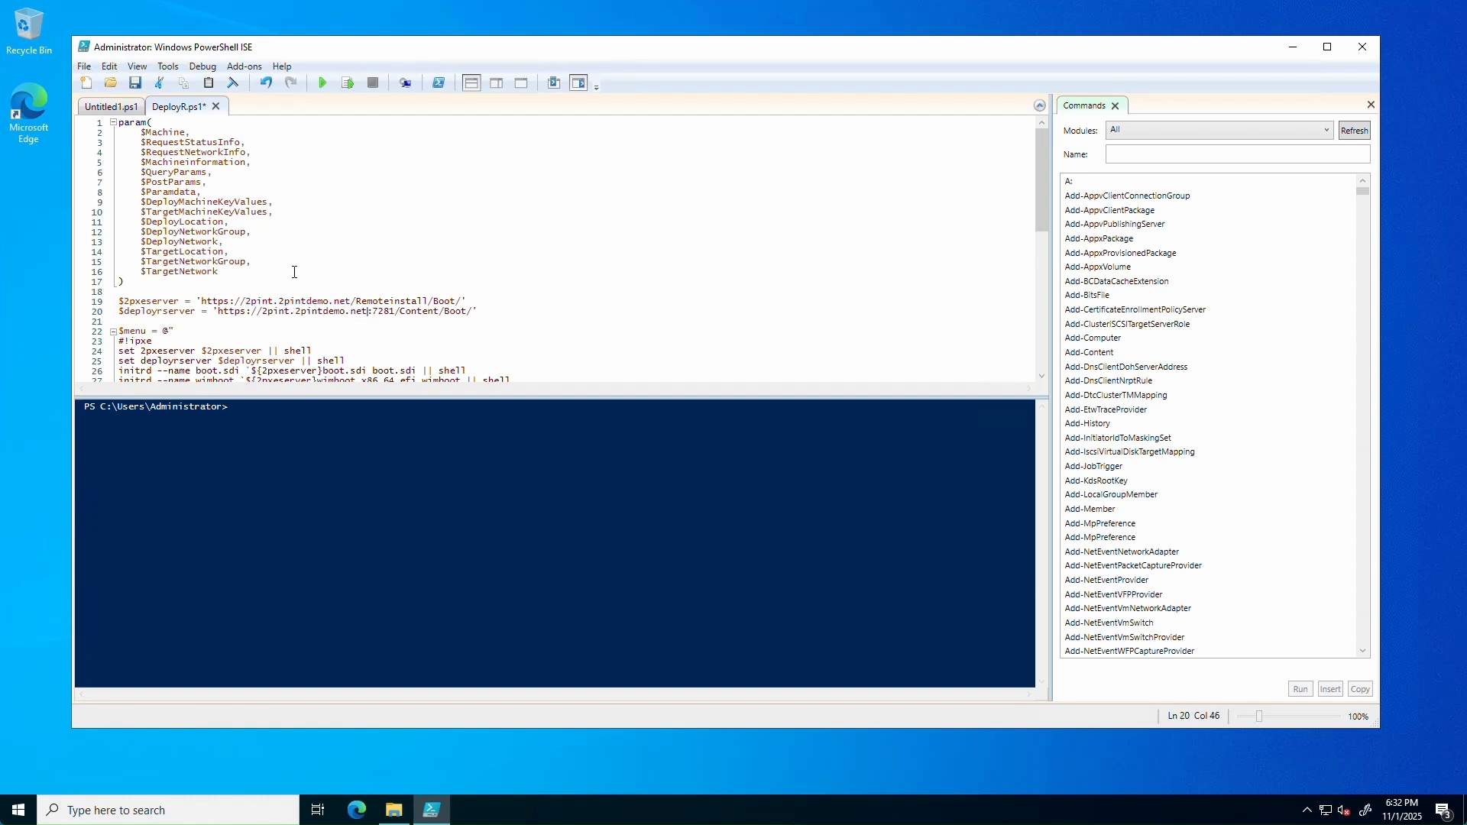